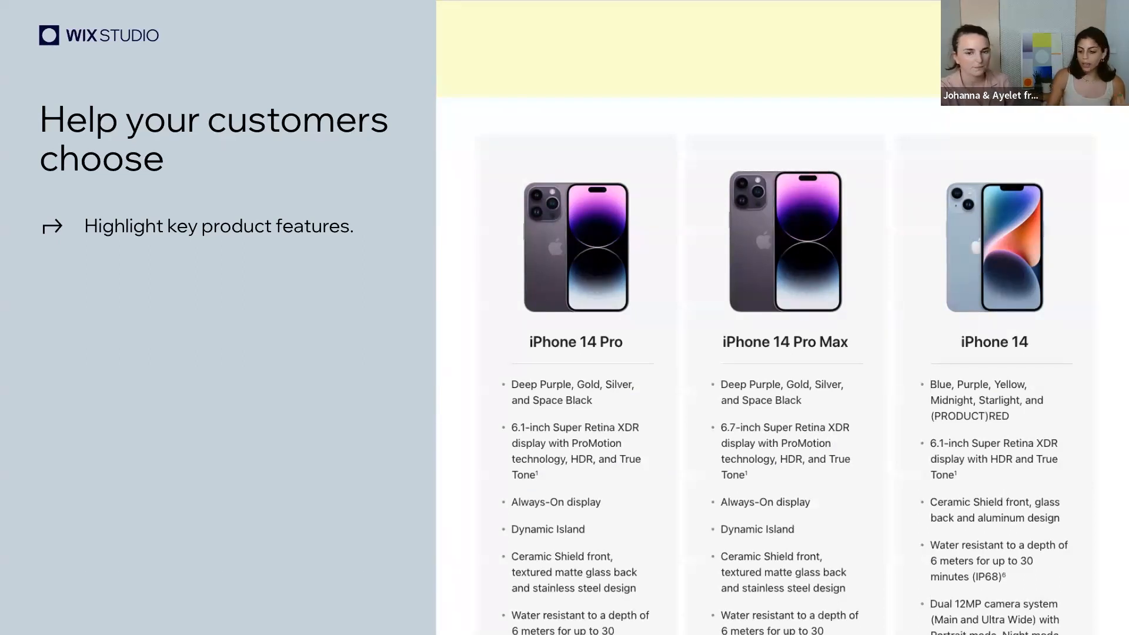
key("Right")
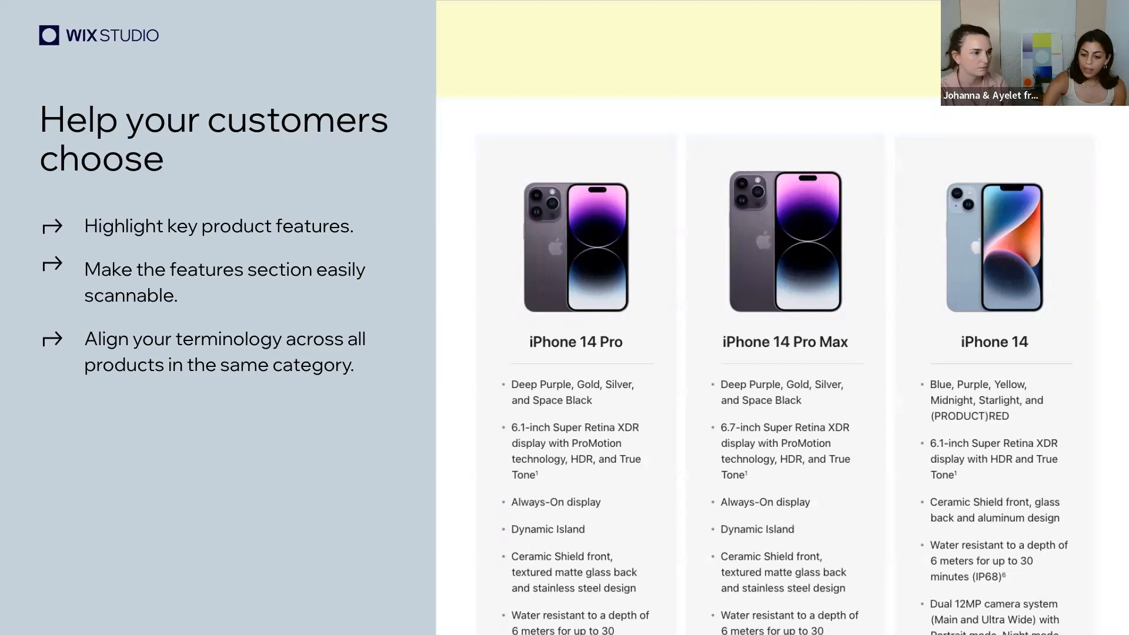
key("Right")
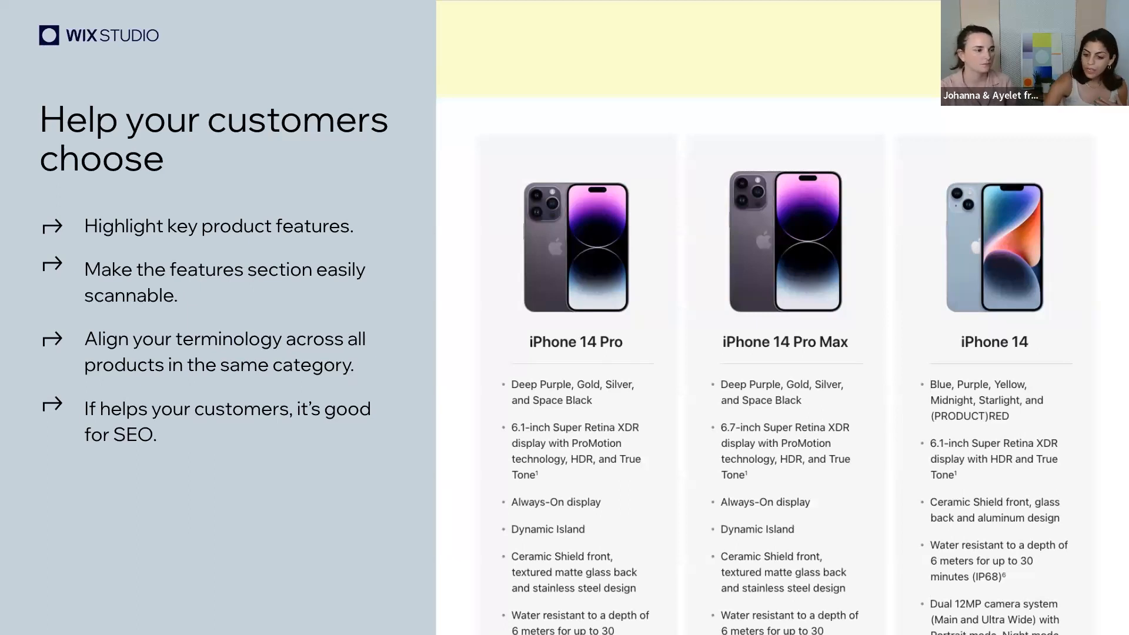
key("Right")
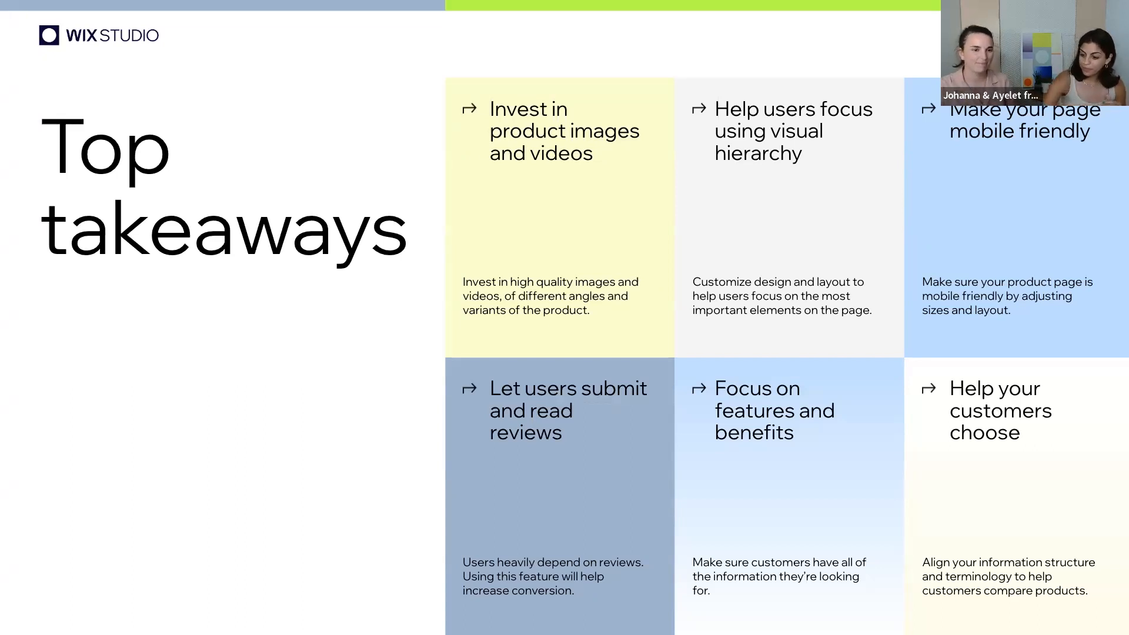
key("Right")
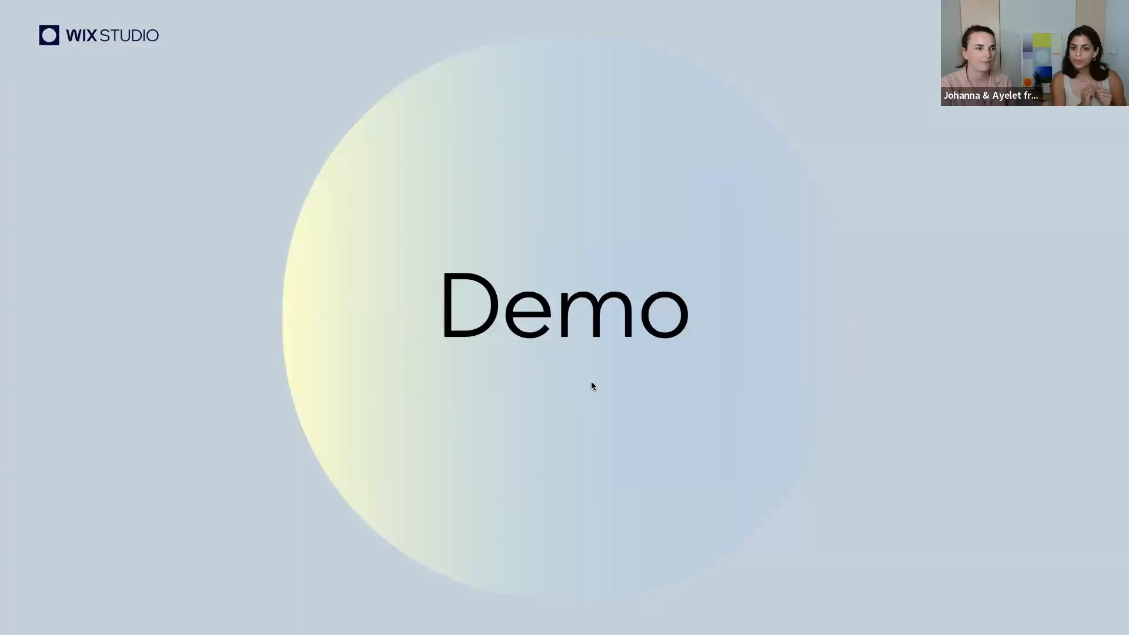
Step: Switch to the Wix Studio dashboard and generate AI text options for the Maple Kiss Lipstick description from the existing prompt
key("ctrl+Right")
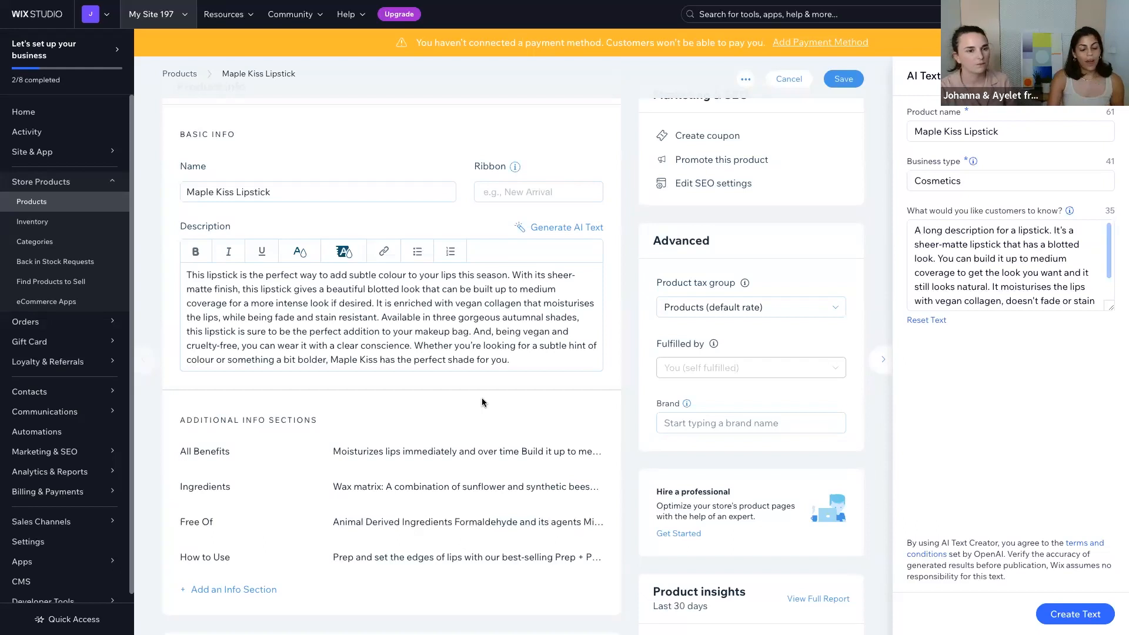
scroll(382, 330, "down", 1)
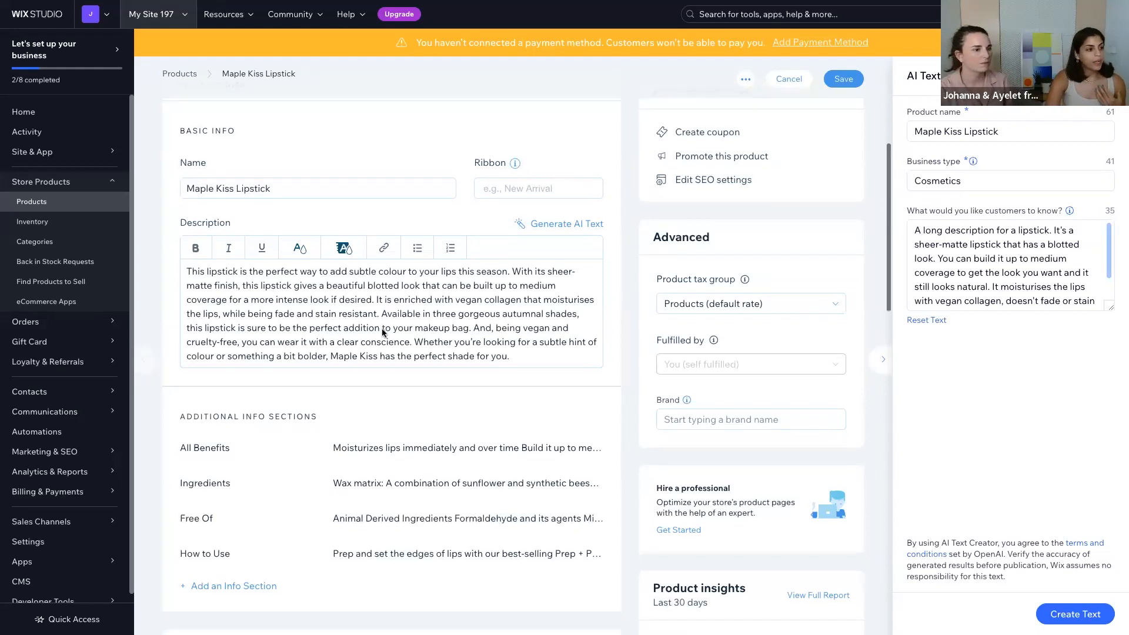
scroll(381, 331, "up", 1)
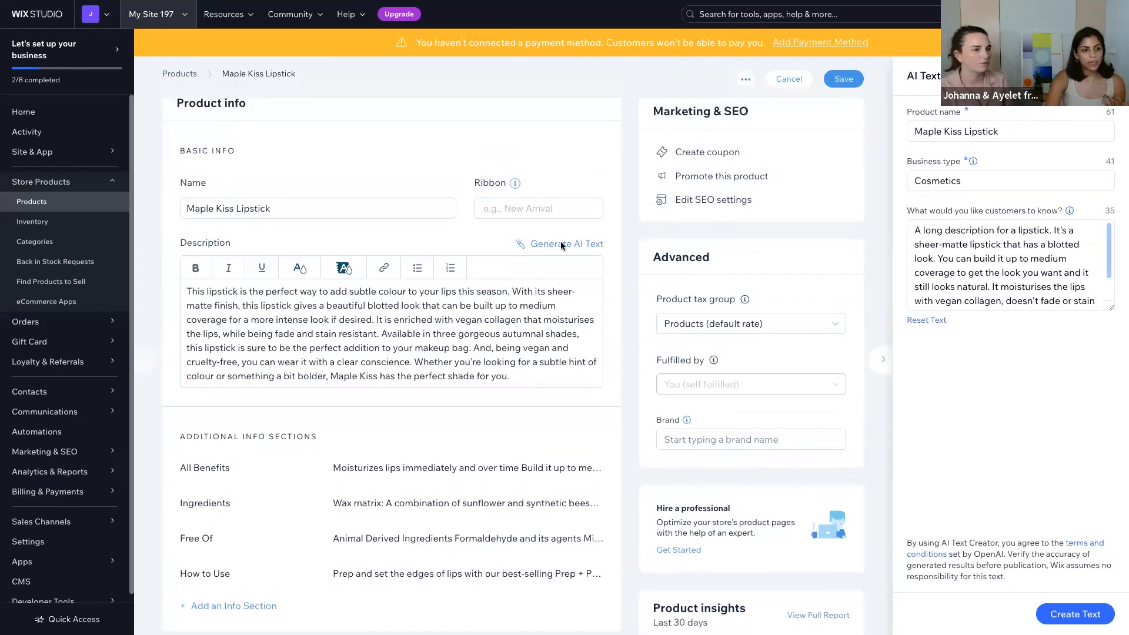
left_click(1032, 288)
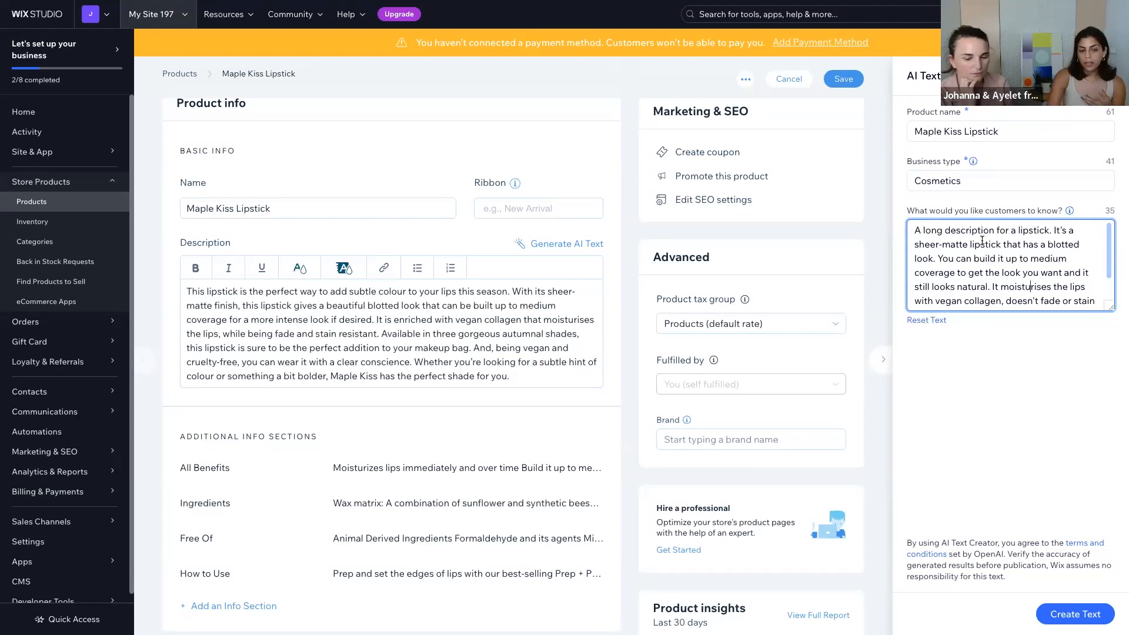
scroll(983, 274, "down", 1)
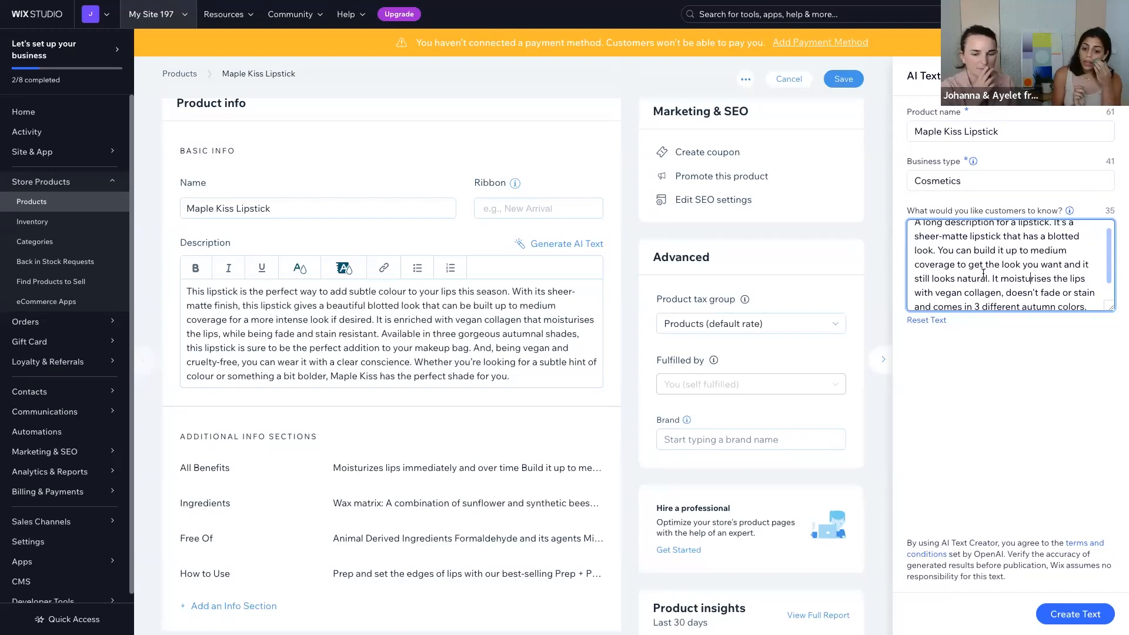
scroll(983, 273, "down", 1)
scroll(983, 273, "up", 2)
left_click_drag(1048, 230, 1021, 230)
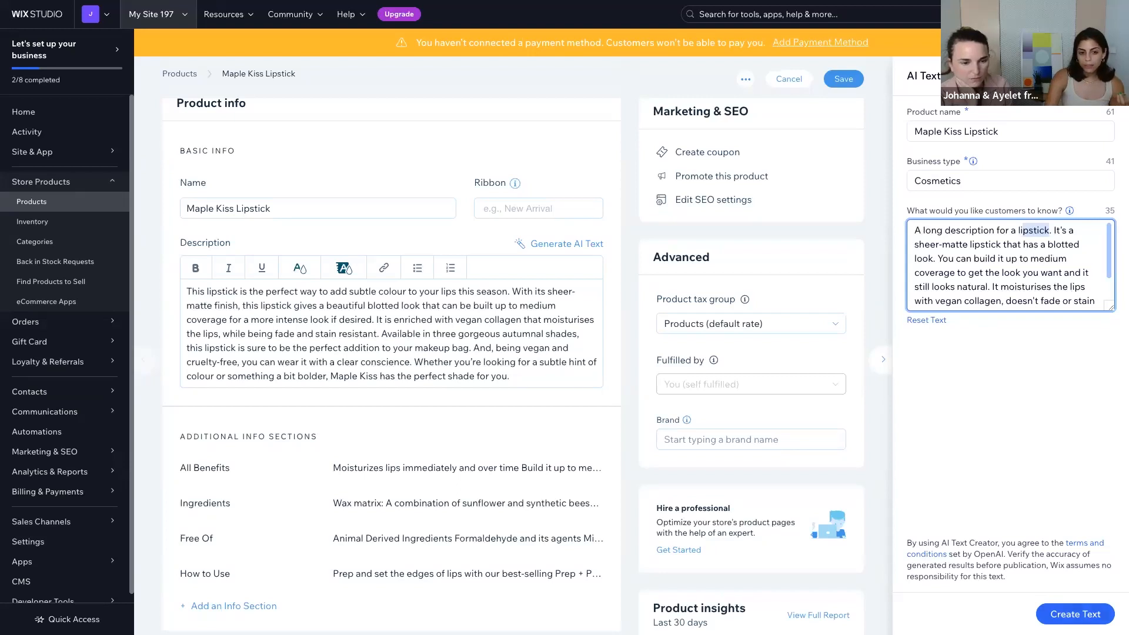
left_click(1066, 621)
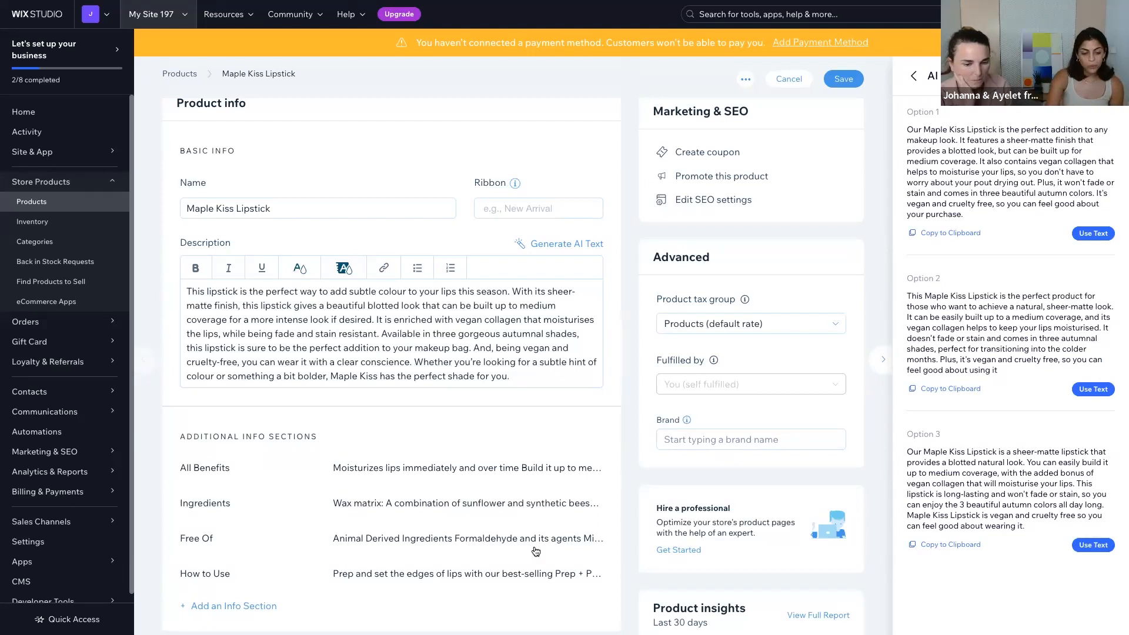
Step: Review the bulleted description in the product's All Benefits info section, leaving it unedited
scroll(503, 509, "down", 3)
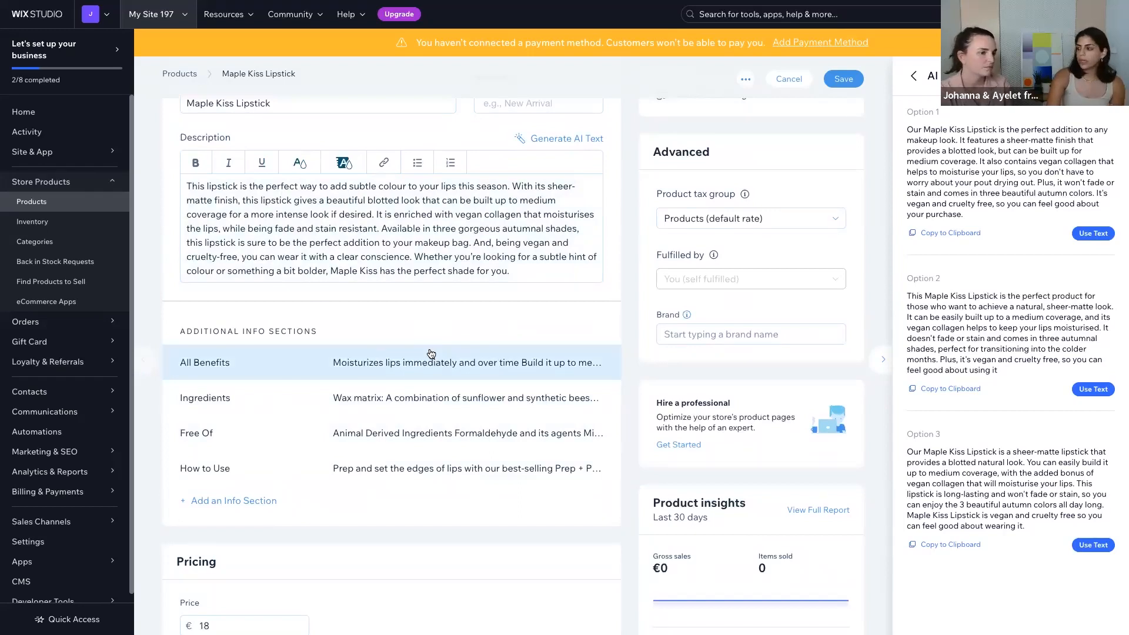
left_click(494, 365)
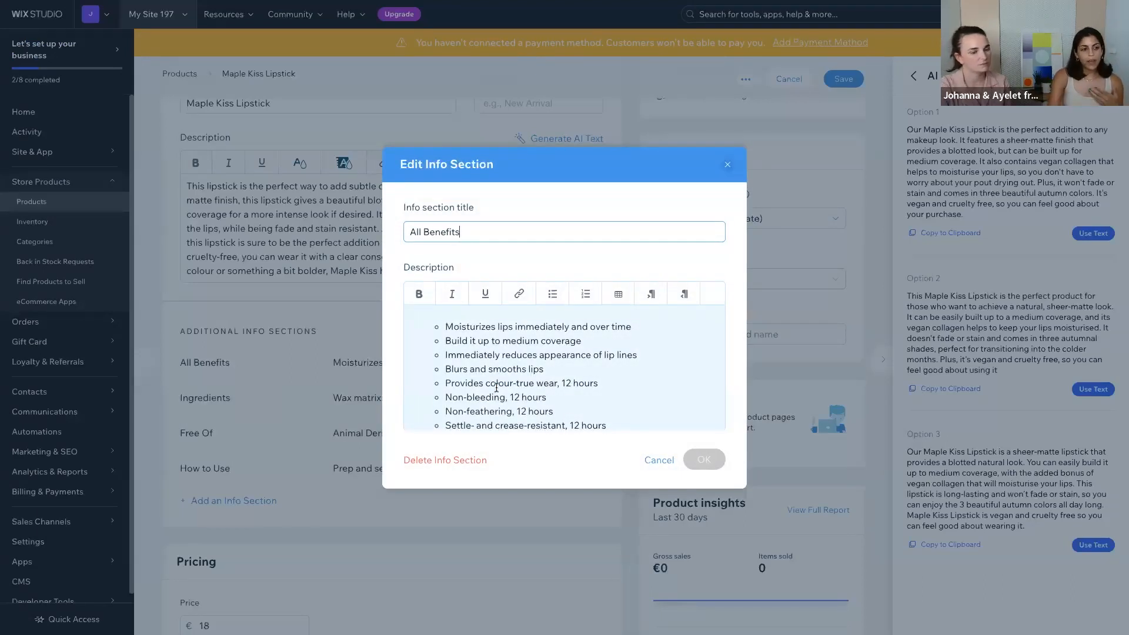
left_click(496, 388)
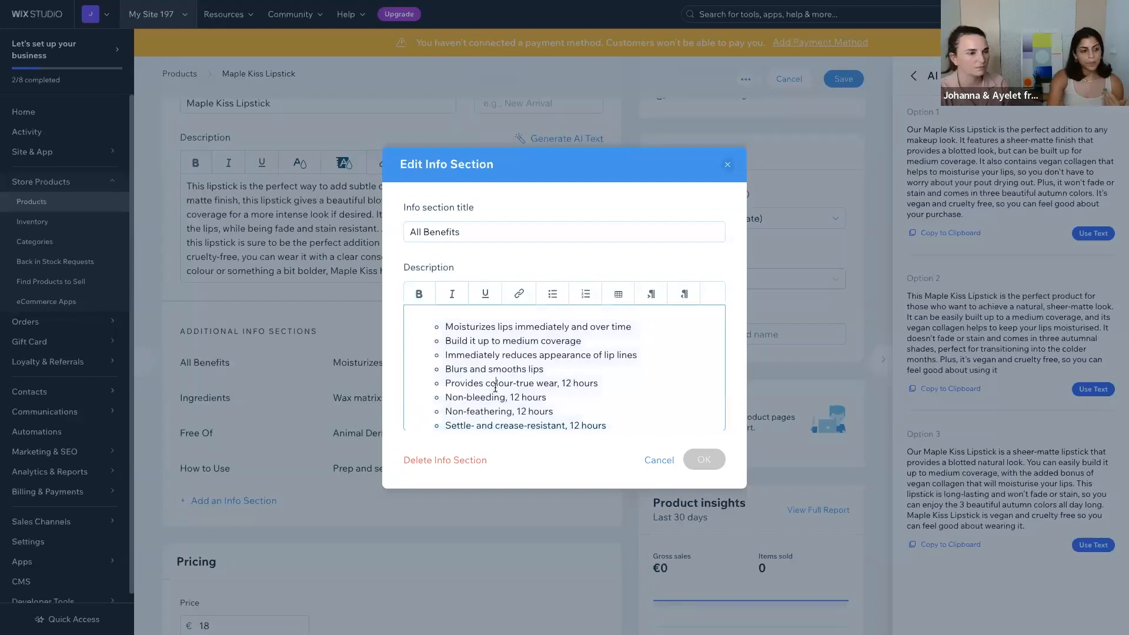
scroll(496, 388, "down", 1)
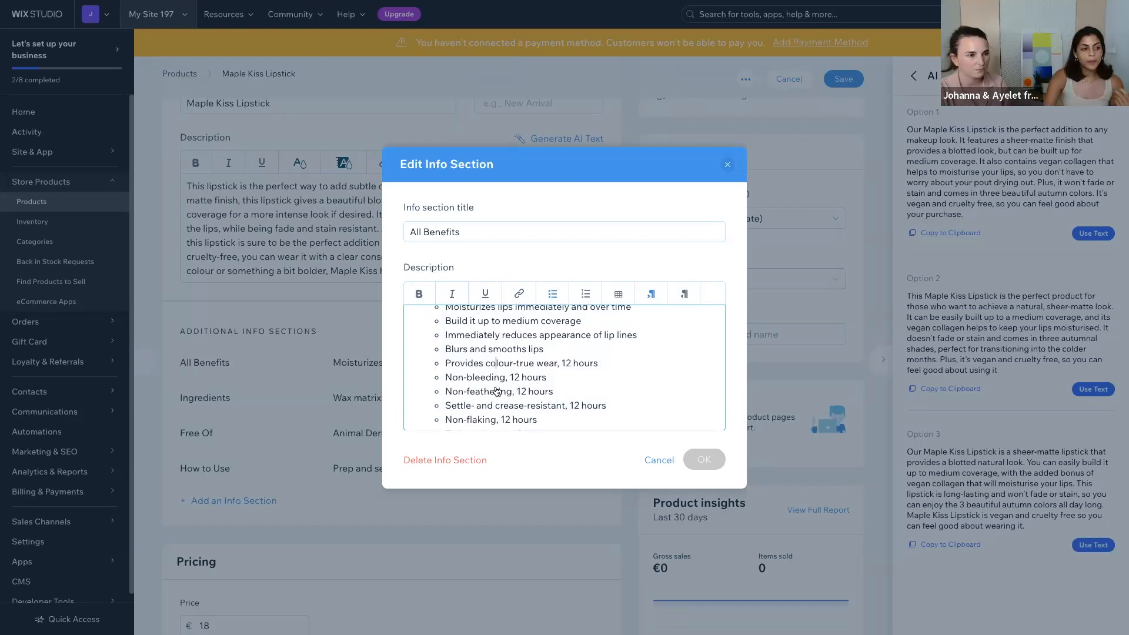
left_click(729, 168)
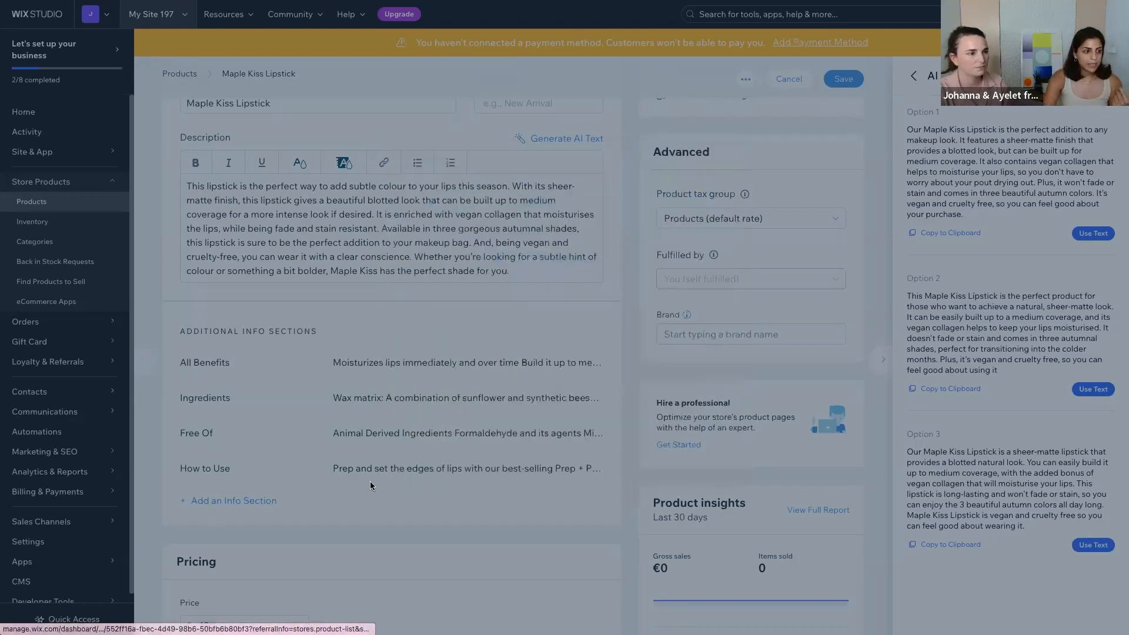
Step: Read through the Ingredients info section's description and leave it without making edits
left_click(415, 391)
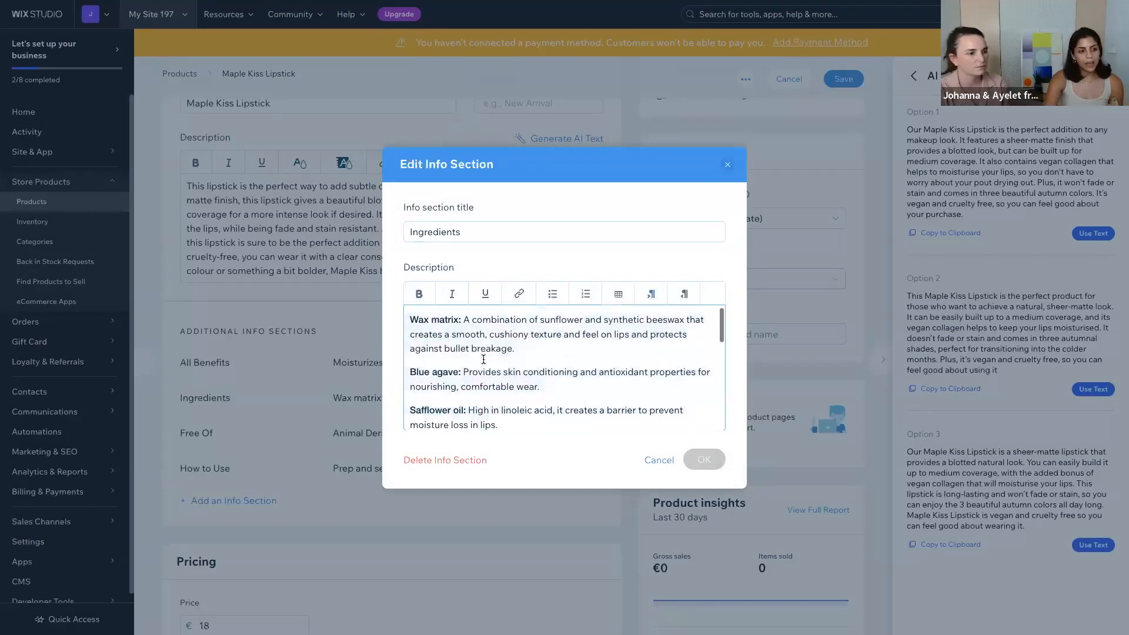
scroll(483, 359, "down", 1)
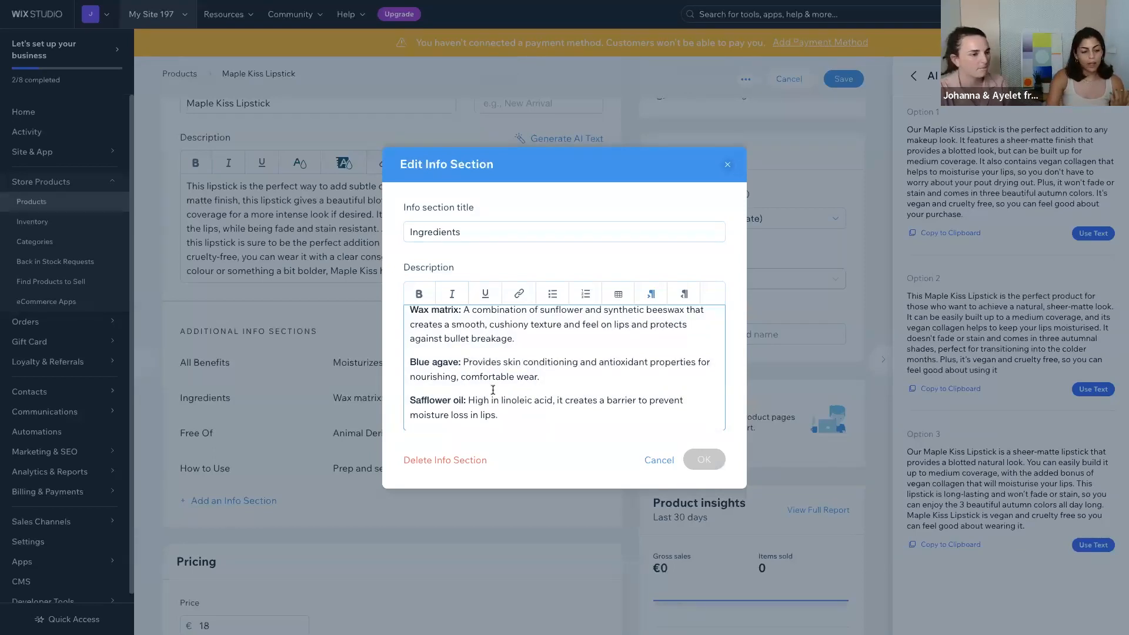
scroll(483, 359, "down", 4)
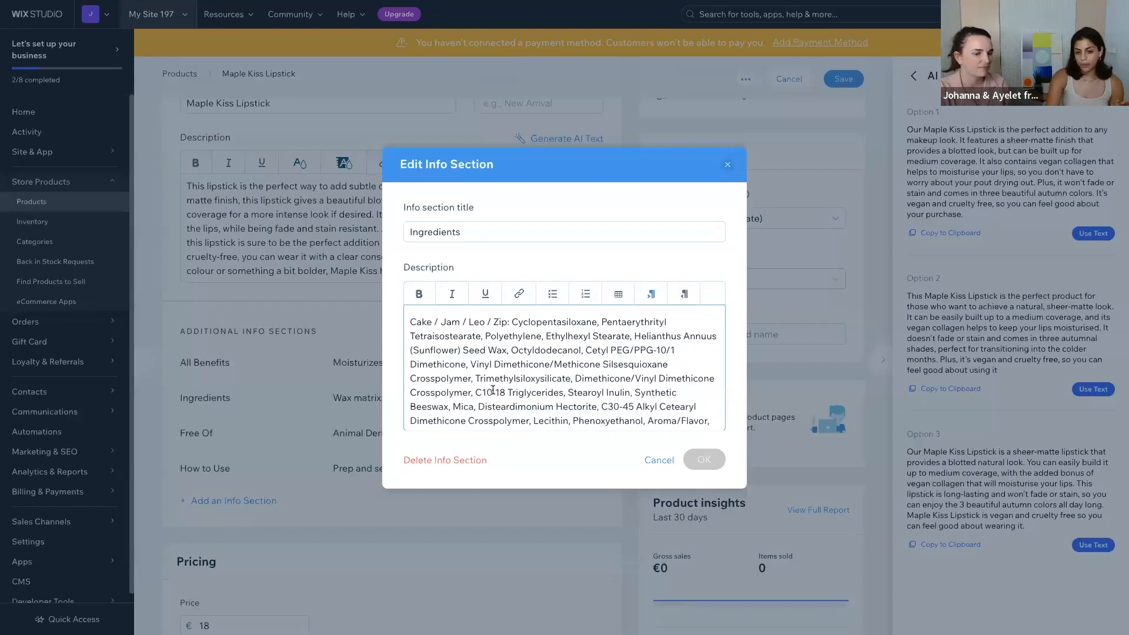
scroll(493, 390, "up", 5)
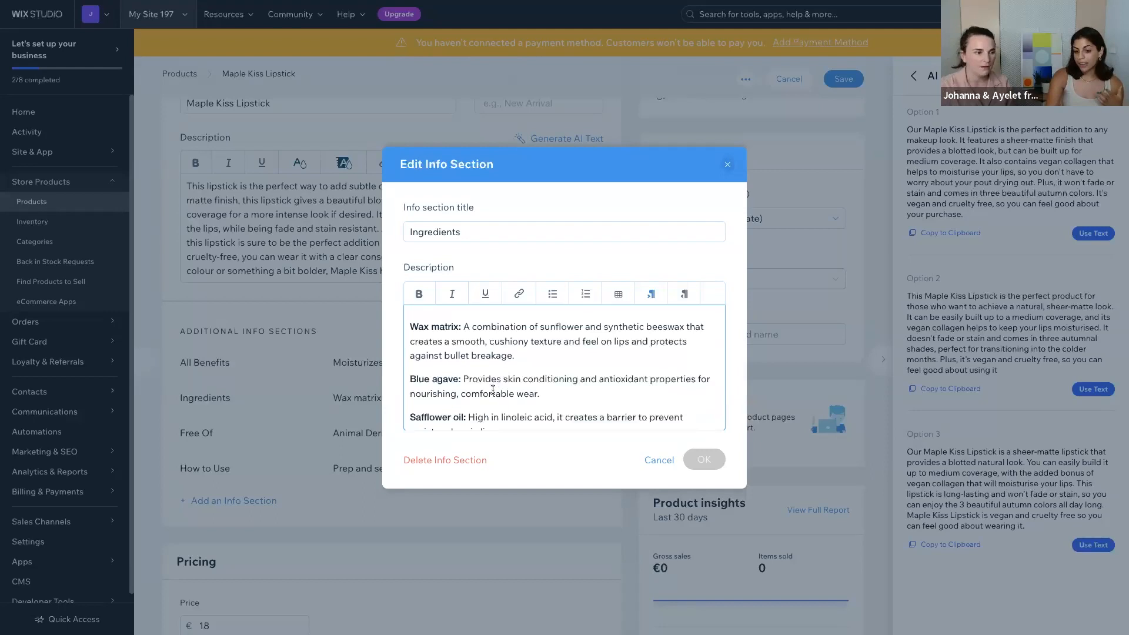
left_click(667, 458)
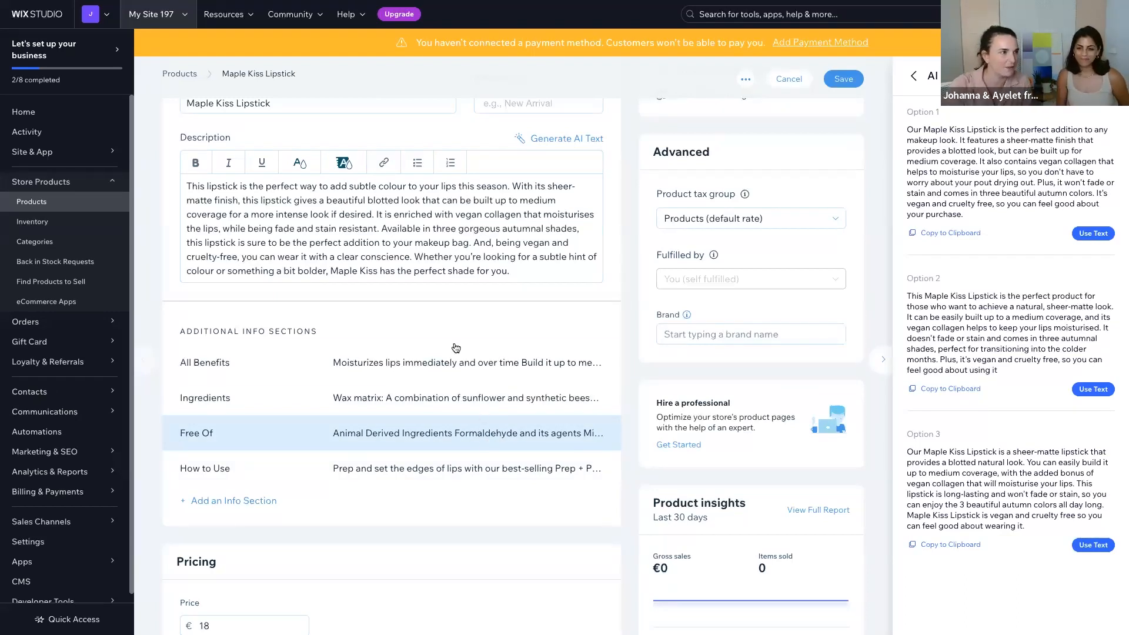
Step: Make the browser toolbar always show in full screen and switch to the live Maple Kiss Lipstick product page
scroll(345, 192, "up", 5)
scroll(345, 193, "up", 2)
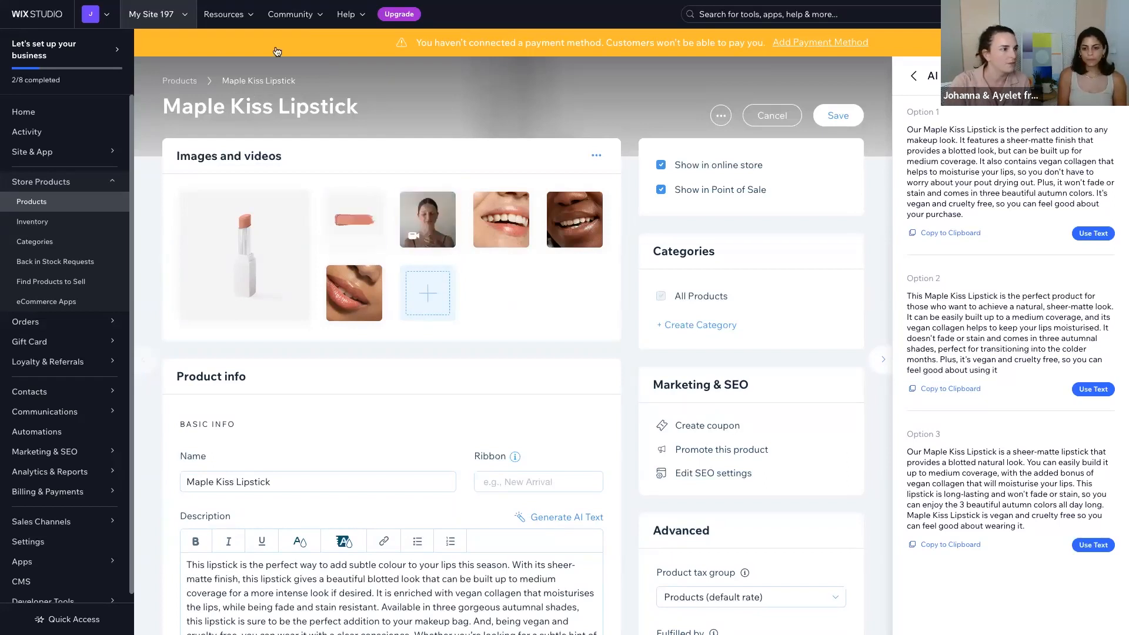
mouse_move(189, 3)
left_click(136, 7)
left_click(142, 31)
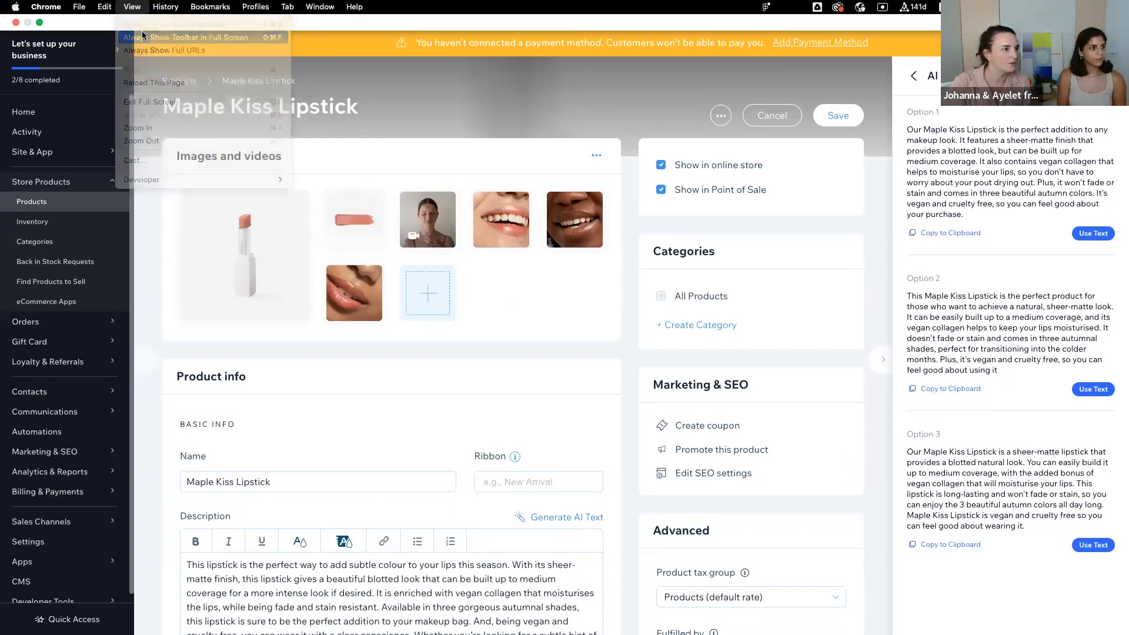
left_click(193, 47)
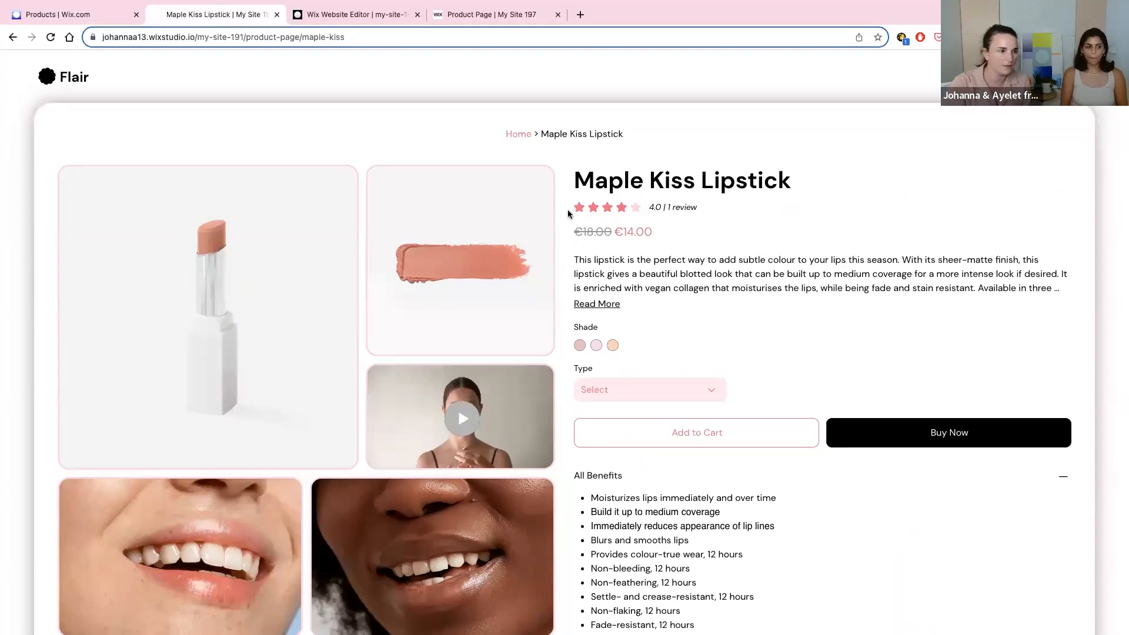
Step: Examine the live product page through its reviews and You May Also Like section, and preview each shade, ending with Tangerine
scroll(568, 213, "down", 5)
scroll(568, 213, "down", 12)
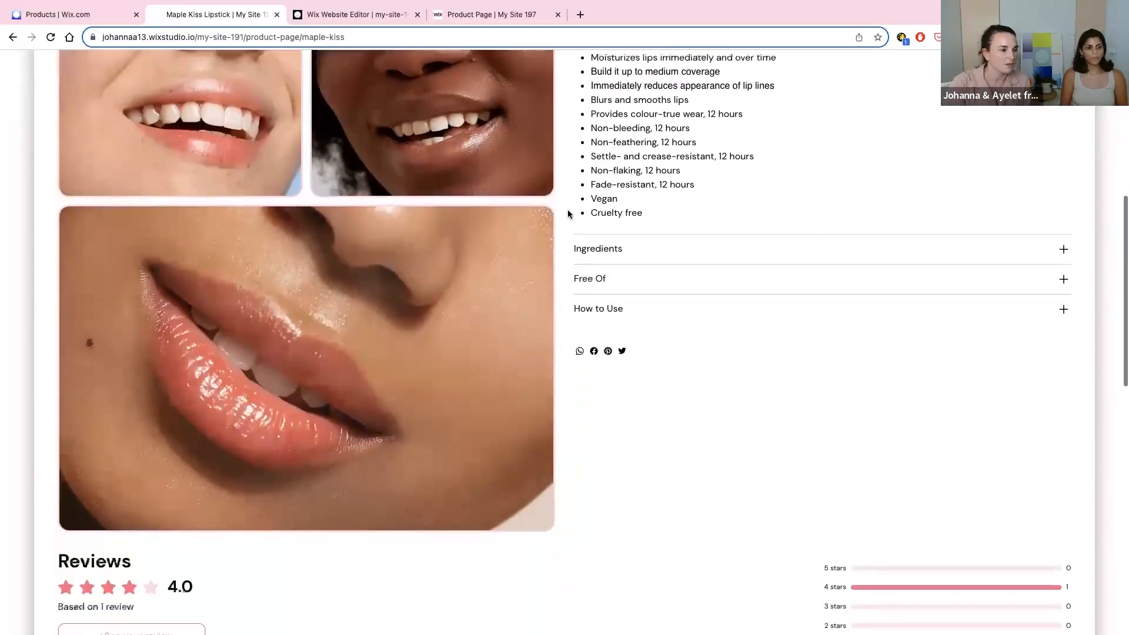
scroll(568, 214, "down", 6)
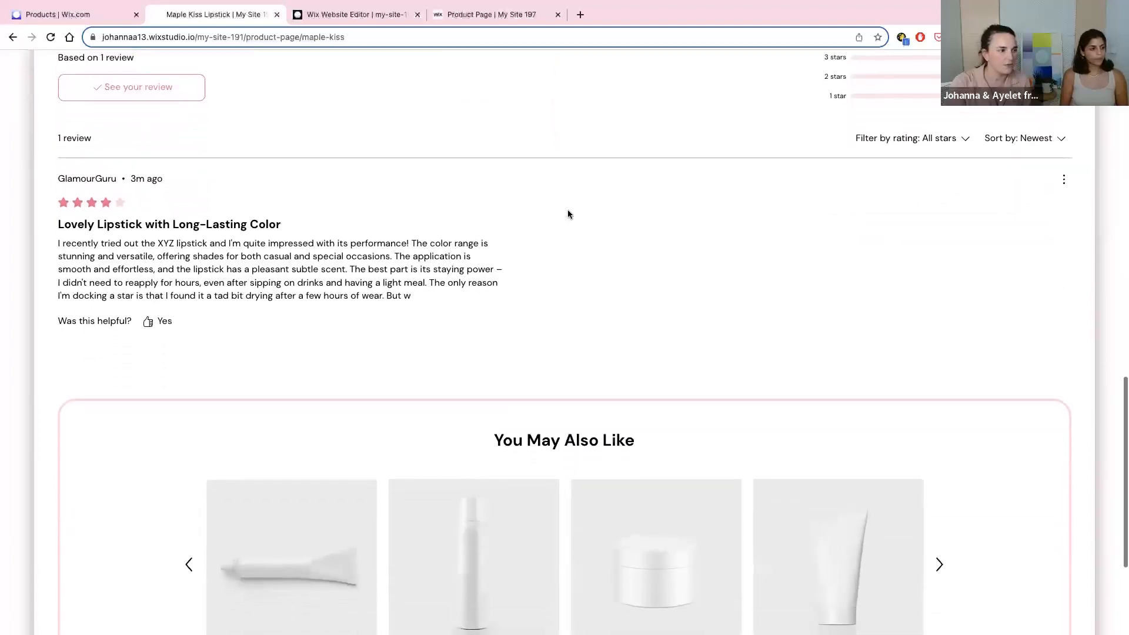
scroll(557, 292, "up", 9)
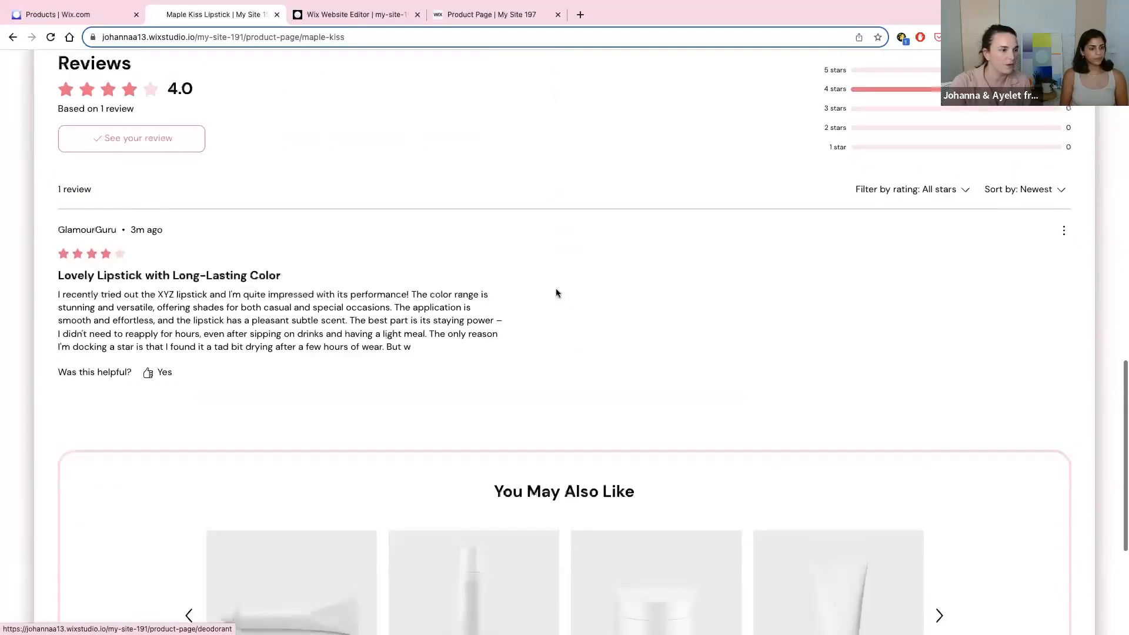
scroll(557, 293, "up", 9)
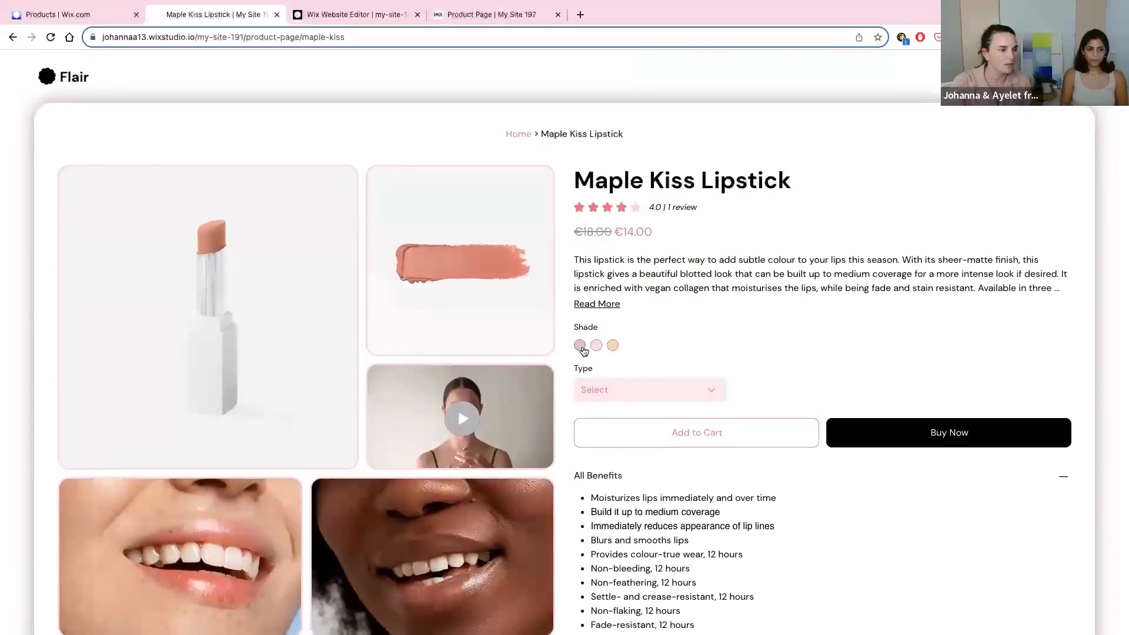
left_click(581, 348)
left_click(602, 349)
left_click(613, 347)
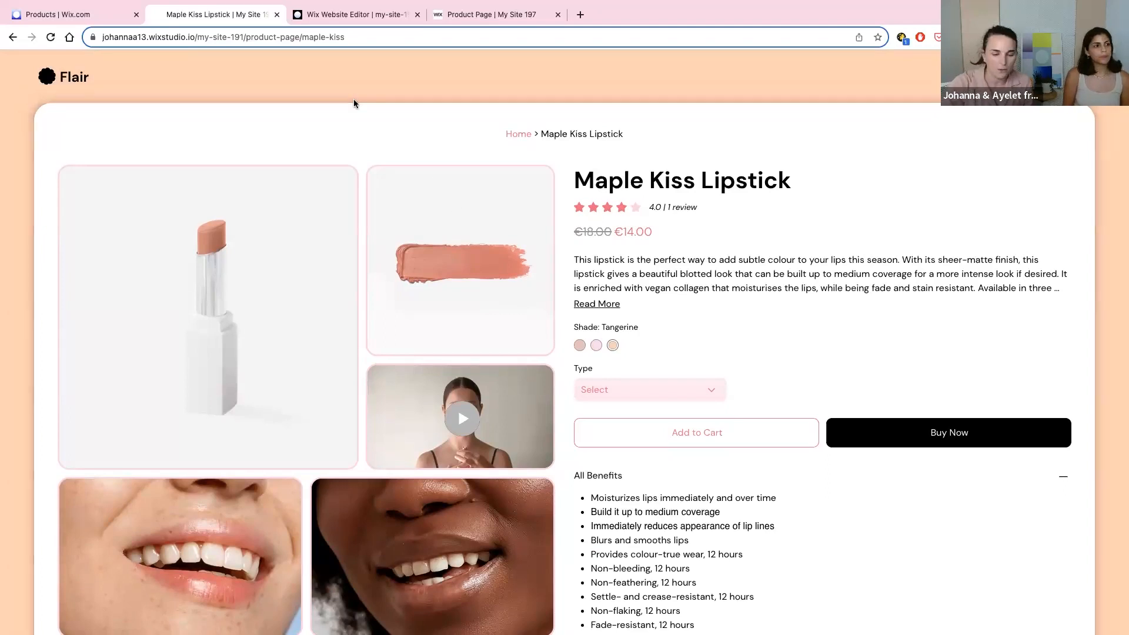
Step: Switch to the Wix Studio editor, apply the Grid layout to the product page's image gallery and open its customization settings
left_click(319, 19)
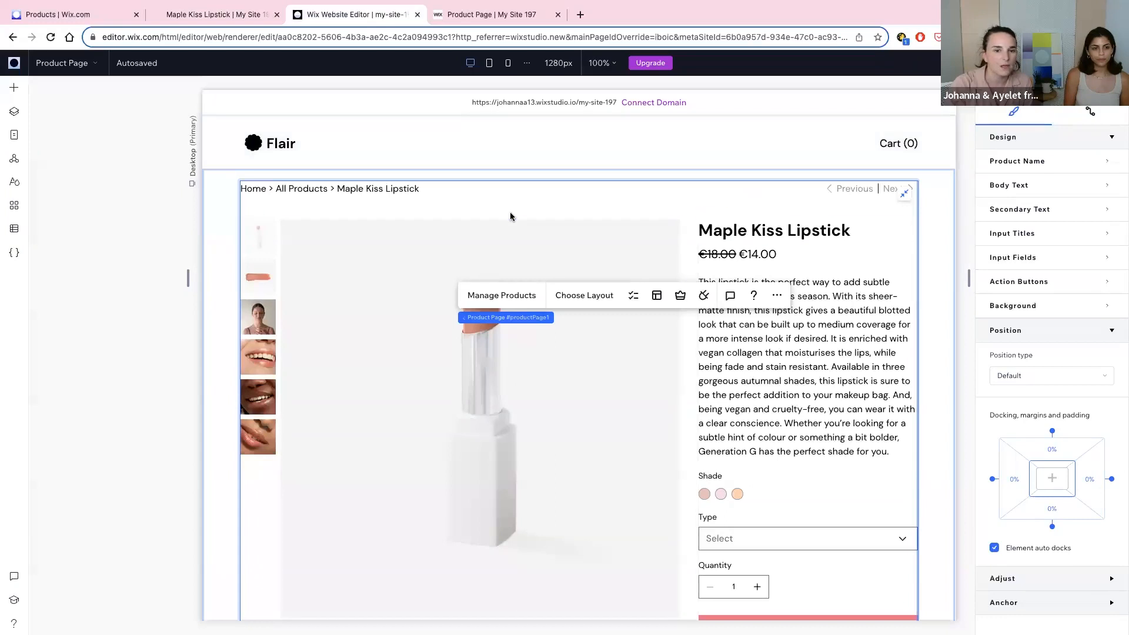
scroll(467, 329, "down", 1)
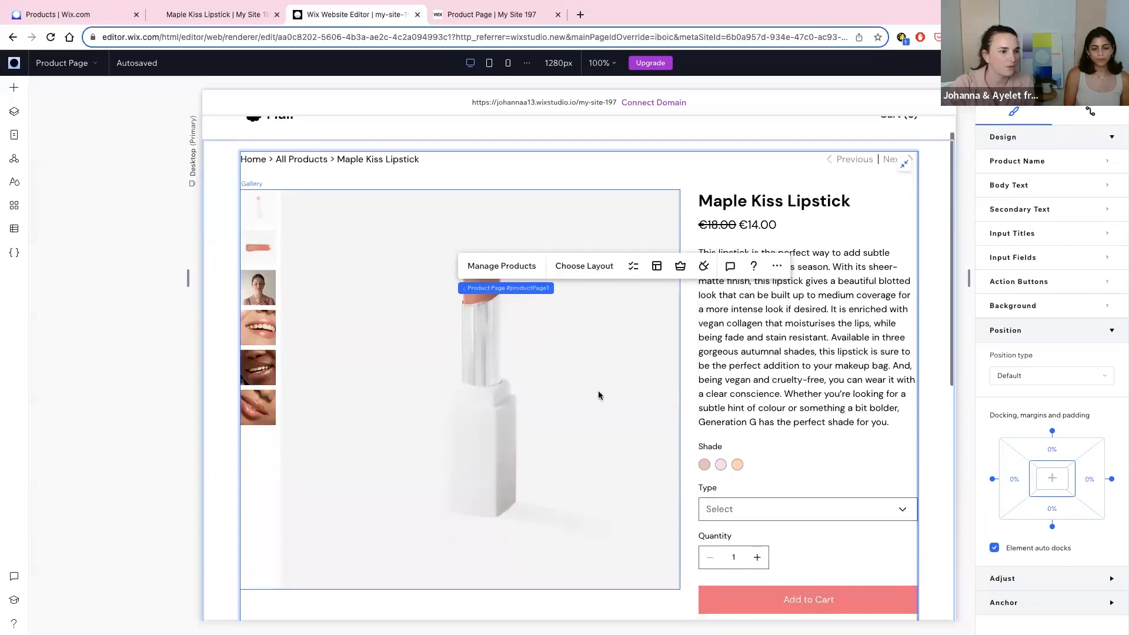
left_click(464, 359)
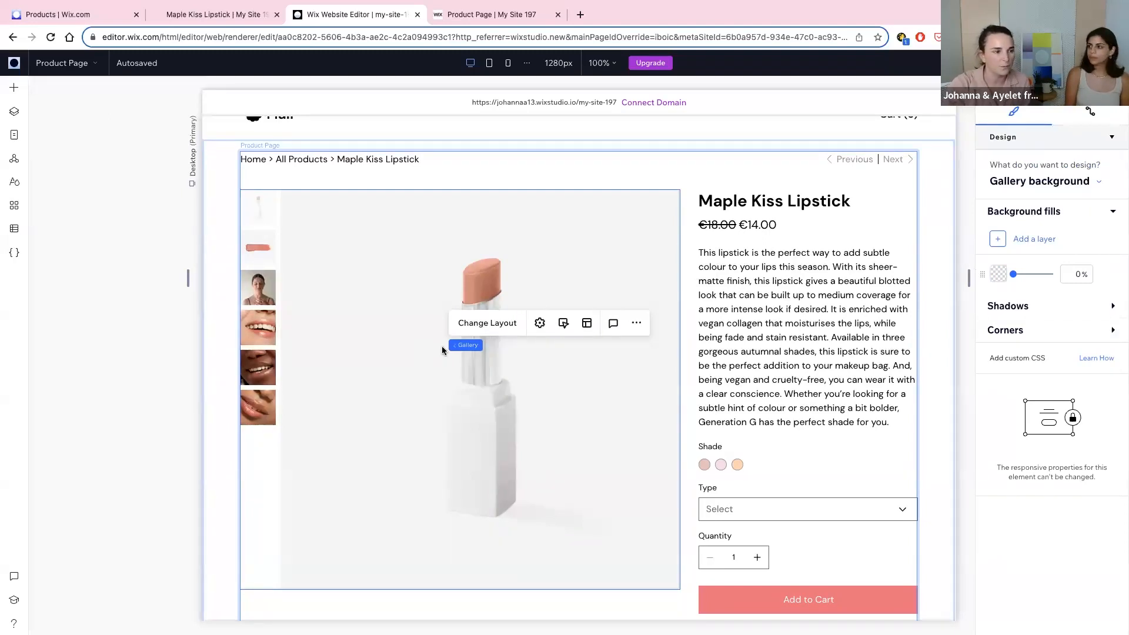
left_click(587, 323)
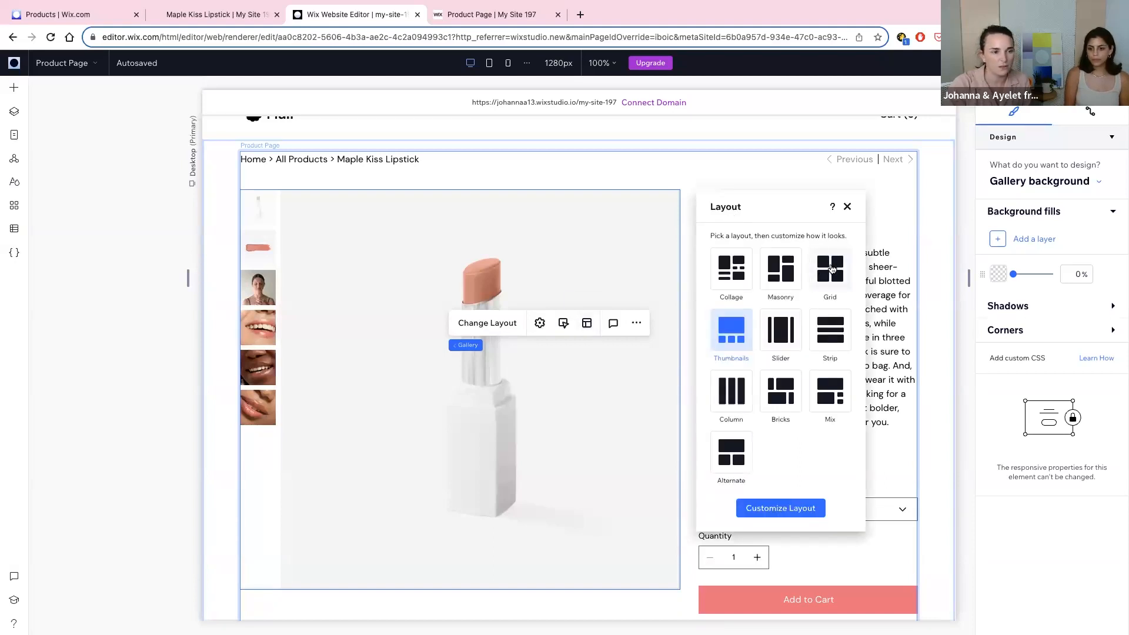
left_click(834, 268)
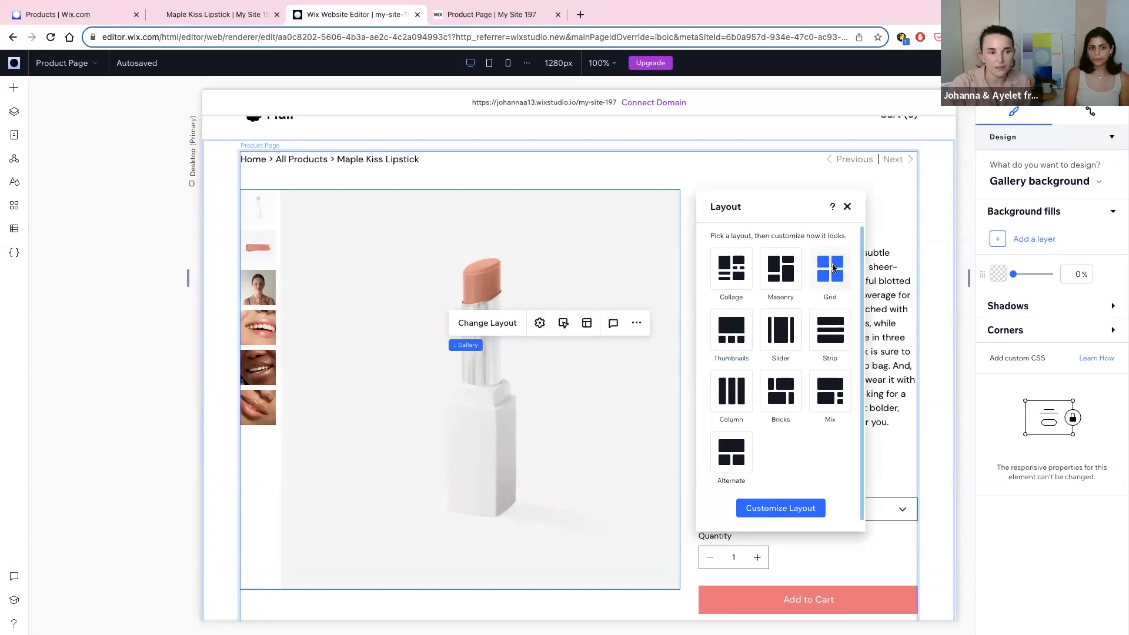
left_click(800, 509)
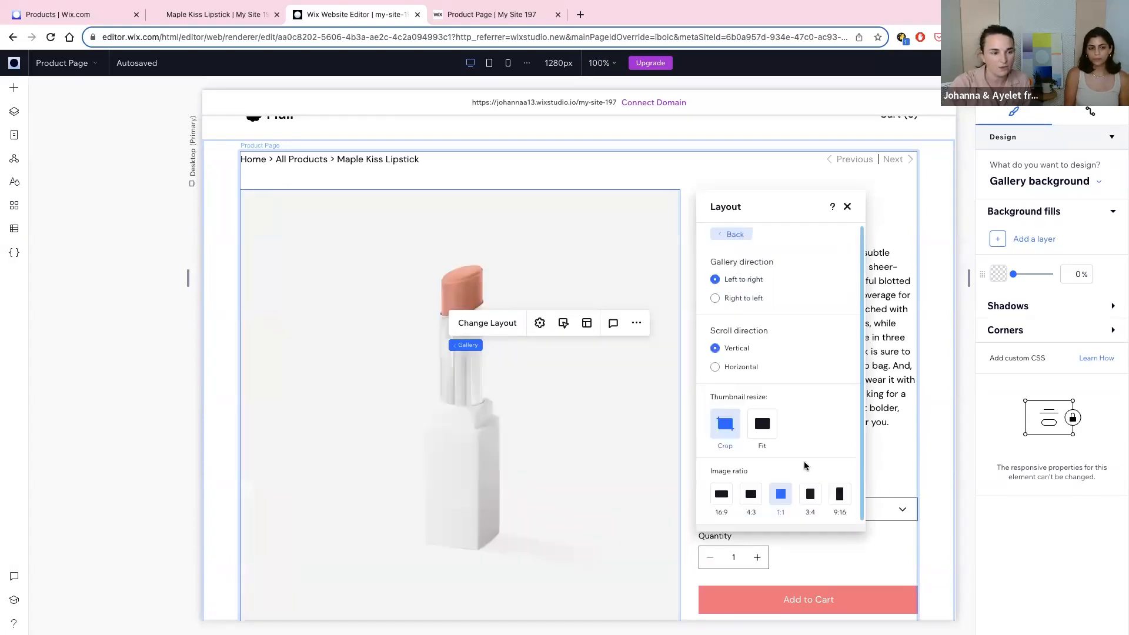
Step: Set the Grid gallery's thumbnail size to 20 and check the arrangement of all product images
scroll(805, 465, "down", 5)
left_click_drag(730, 418, 733, 418)
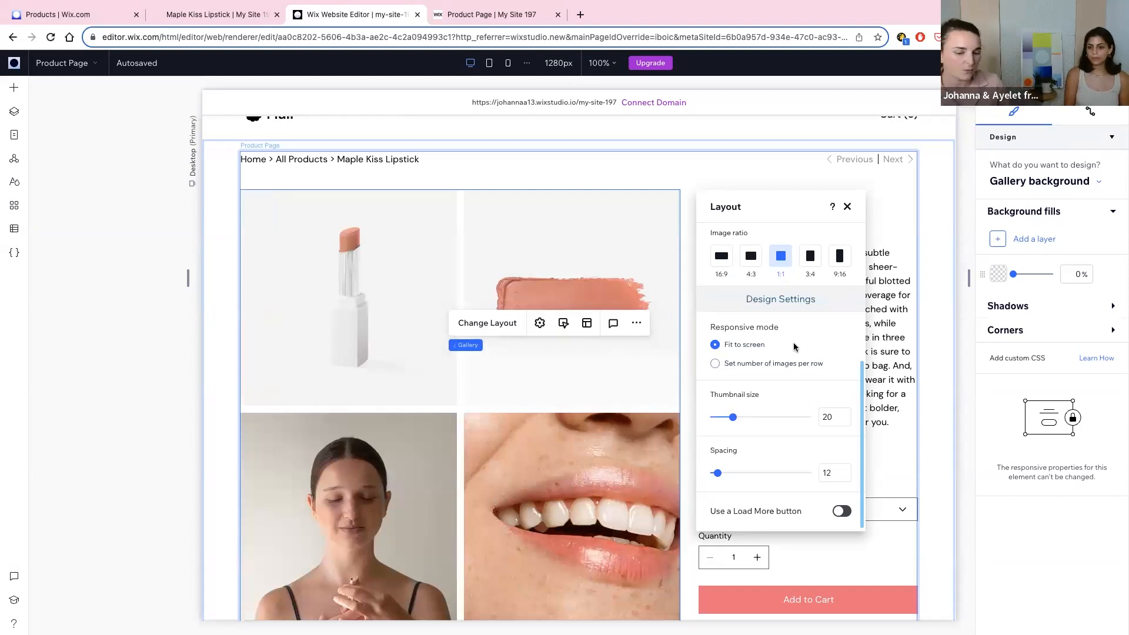
scroll(598, 372, "down", 6)
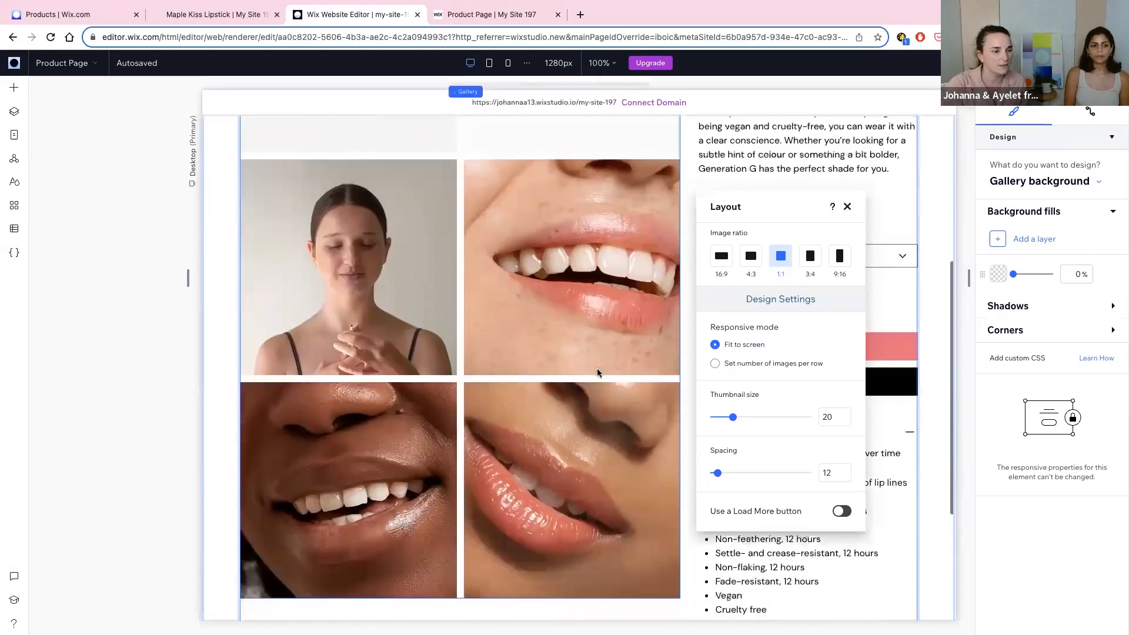
scroll(598, 372, "up", 7)
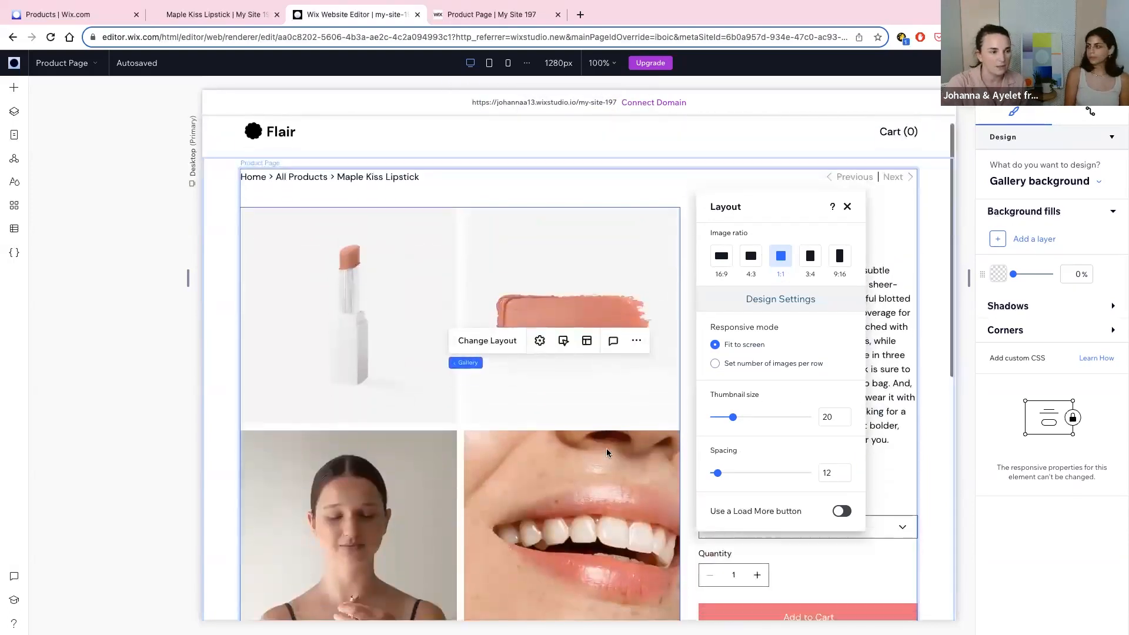
scroll(606, 448, "up", 1)
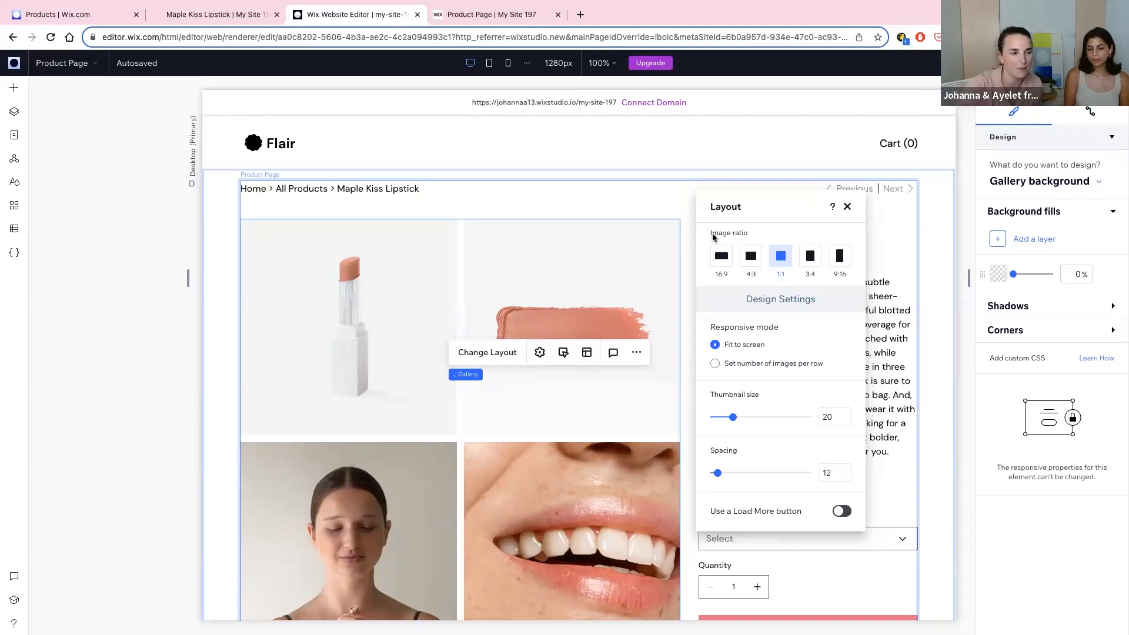
Step: Try the Alternate layout on the product gallery and look through the resulting image arrangement
scroll(705, 223, "up", 5)
left_click(731, 234)
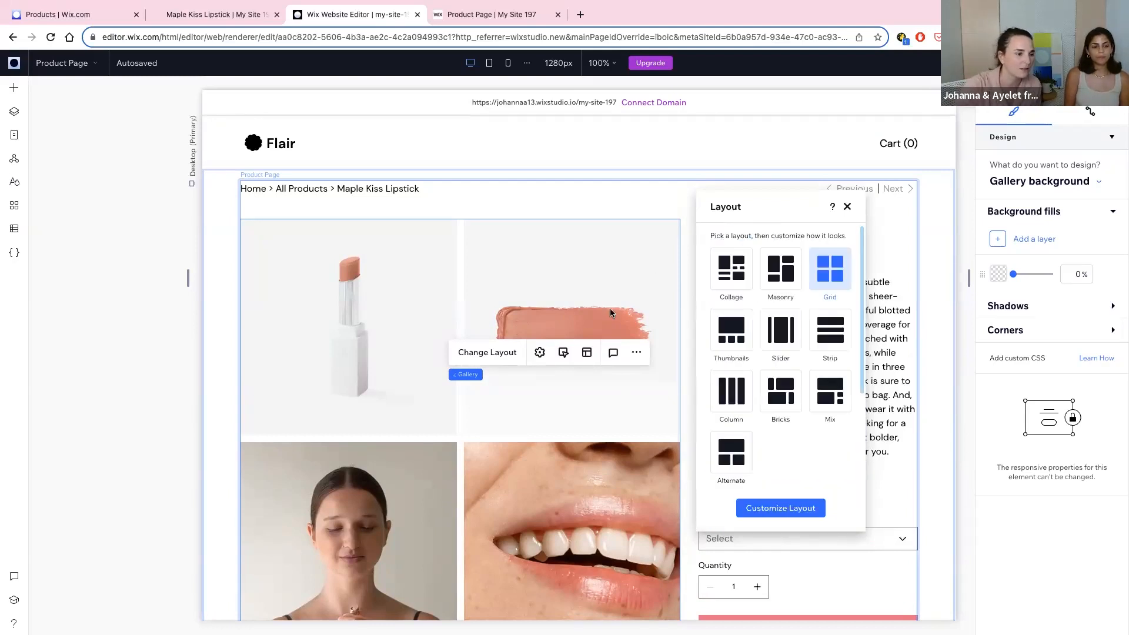
scroll(610, 309, "down", 5)
scroll(602, 409, "up", 5)
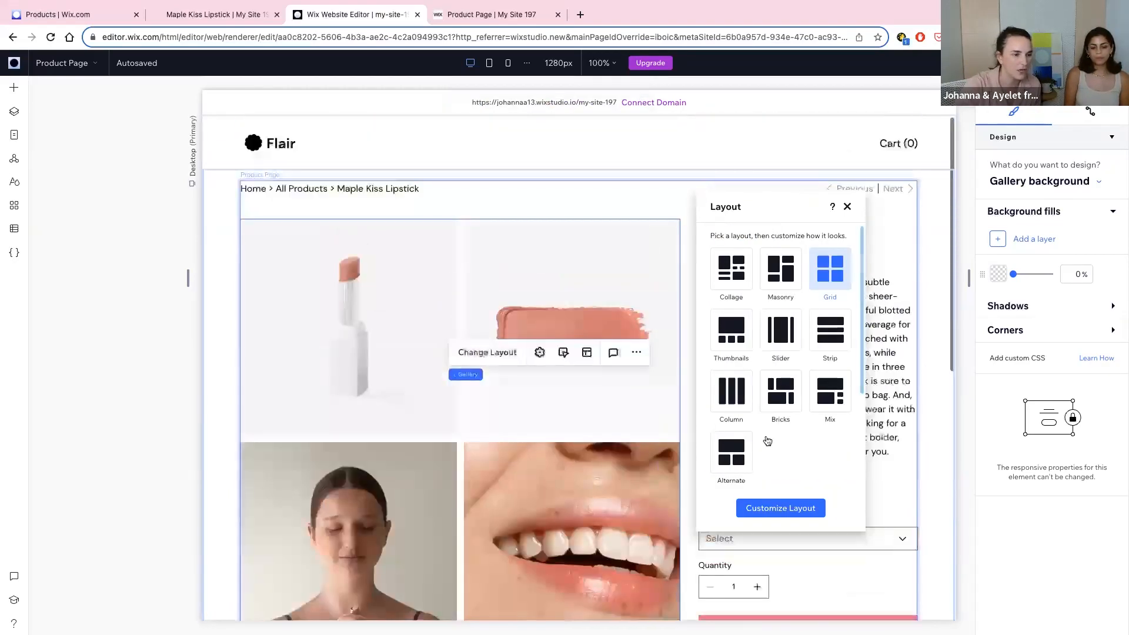
scroll(638, 477, "down", 10)
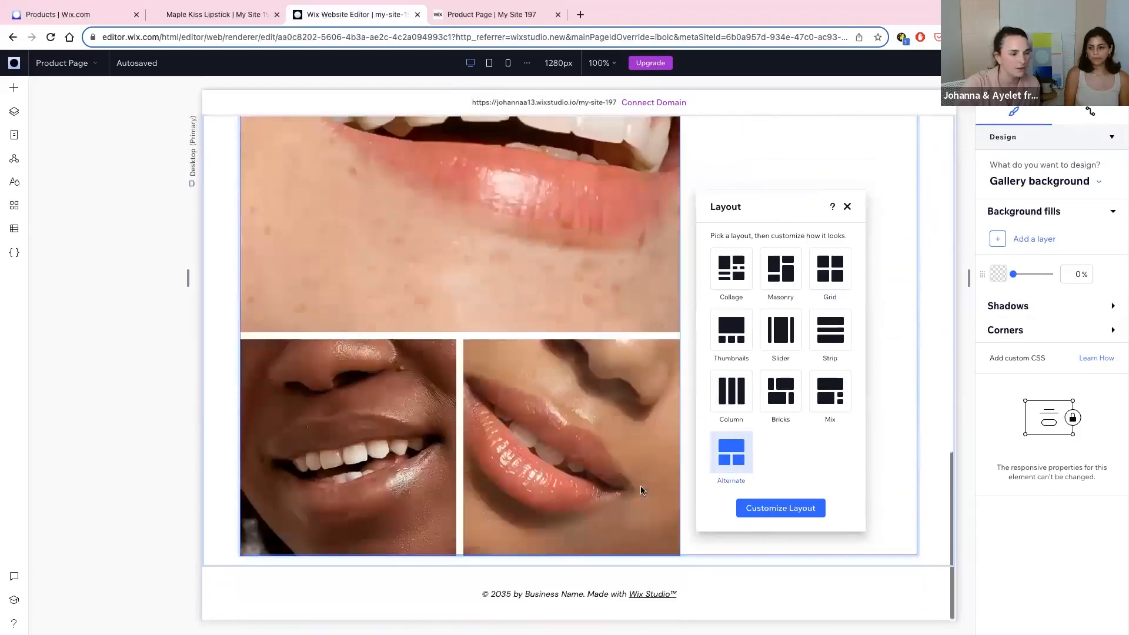
scroll(641, 484, "up", 12)
scroll(498, 457, "down", 10)
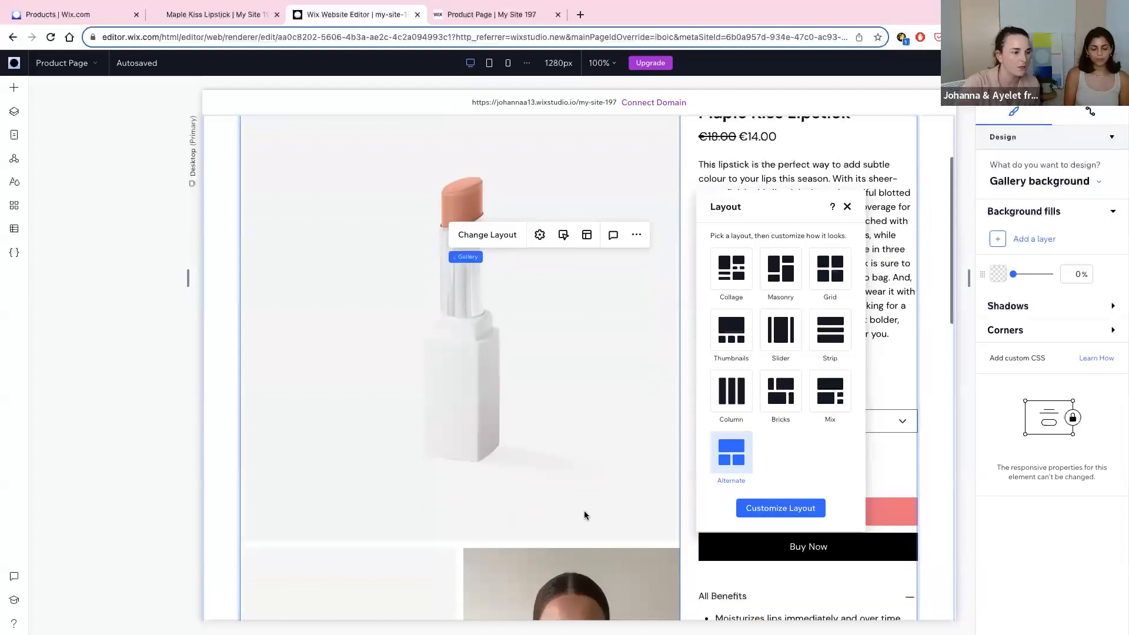
scroll(493, 378, "down", 5)
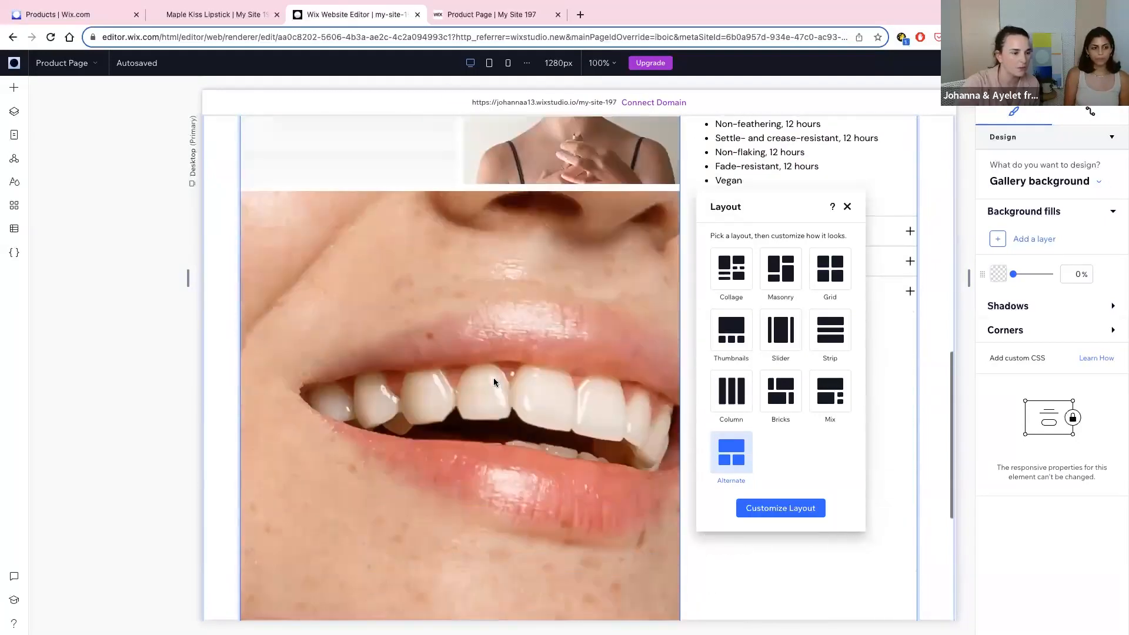
scroll(493, 378, "up", 15)
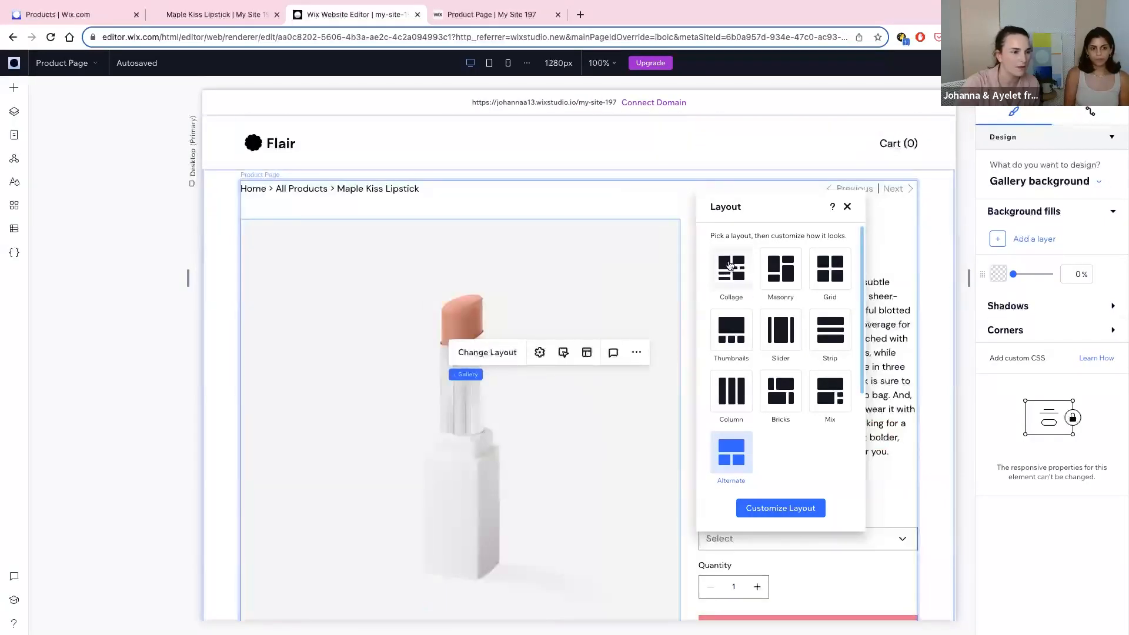
Step: Apply the Collage layout to the product gallery and set its collage density to 0.5
left_click(730, 266)
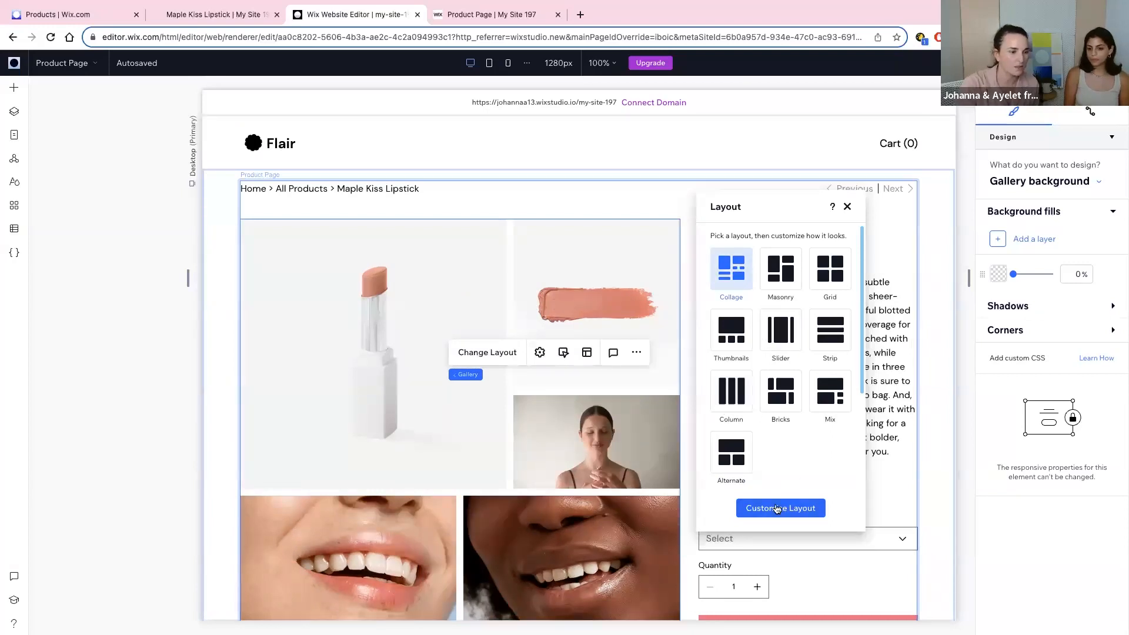
left_click(781, 508)
scroll(801, 454, "down", 3)
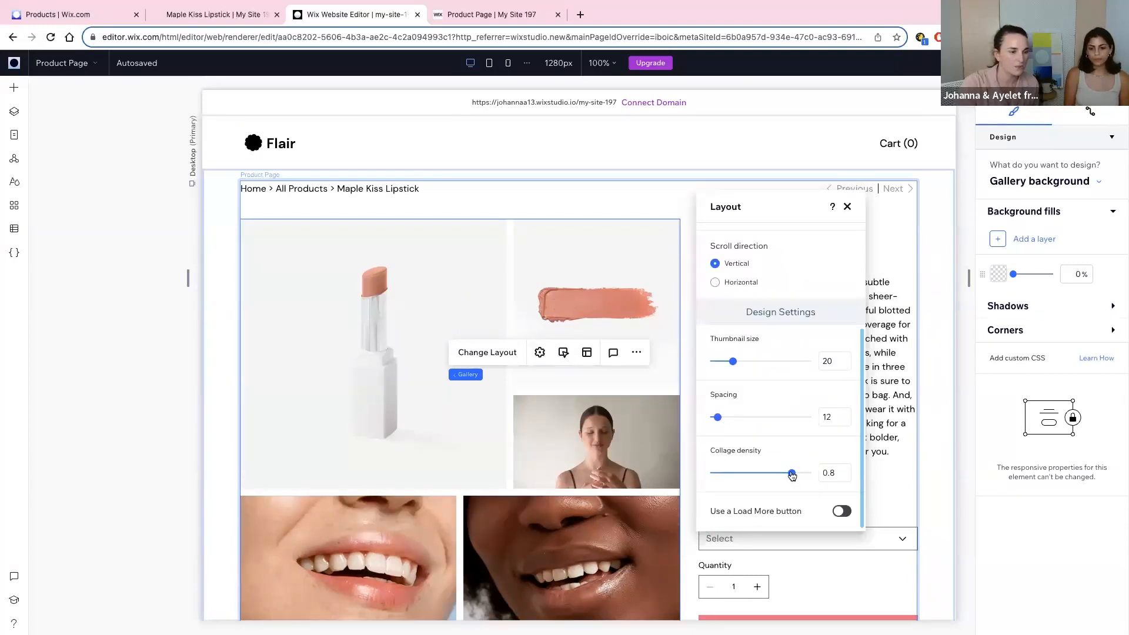
left_click(764, 476)
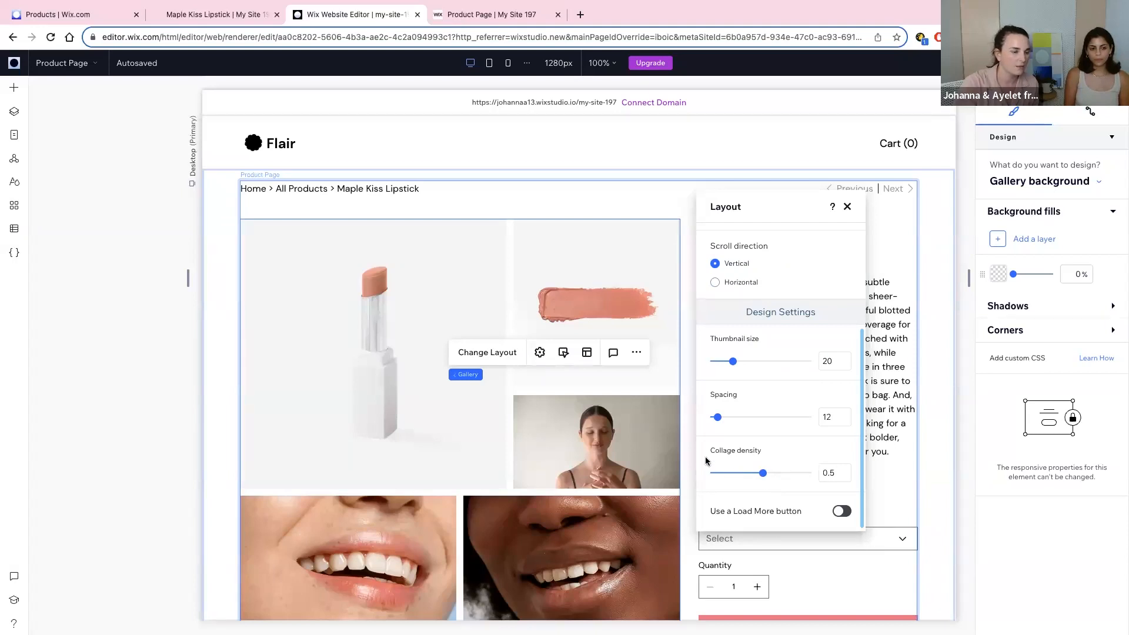
Step: Set the product page's column ratio to 50-50 (equal) and check the page with the new proportions
left_click(685, 375)
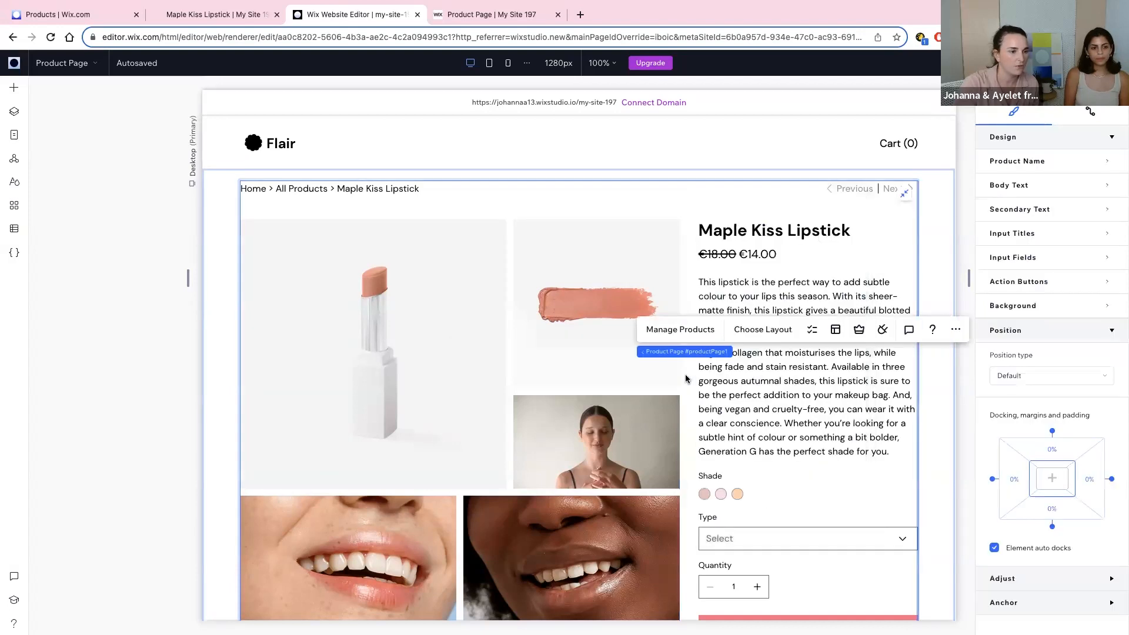
left_click(828, 355)
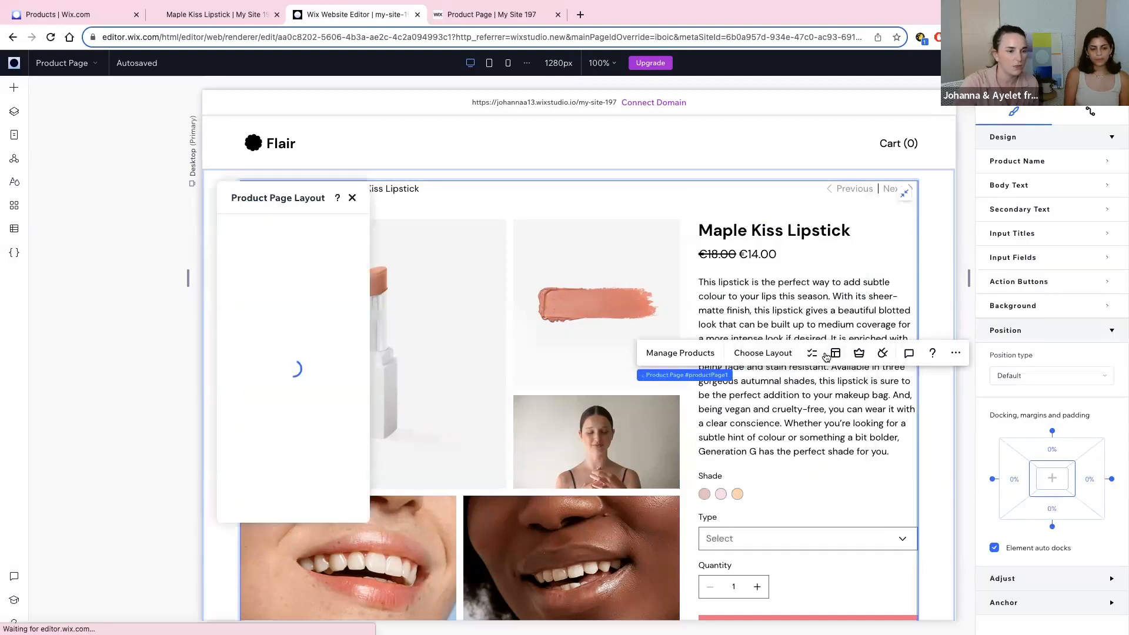
left_click_drag(322, 210, 176, 217)
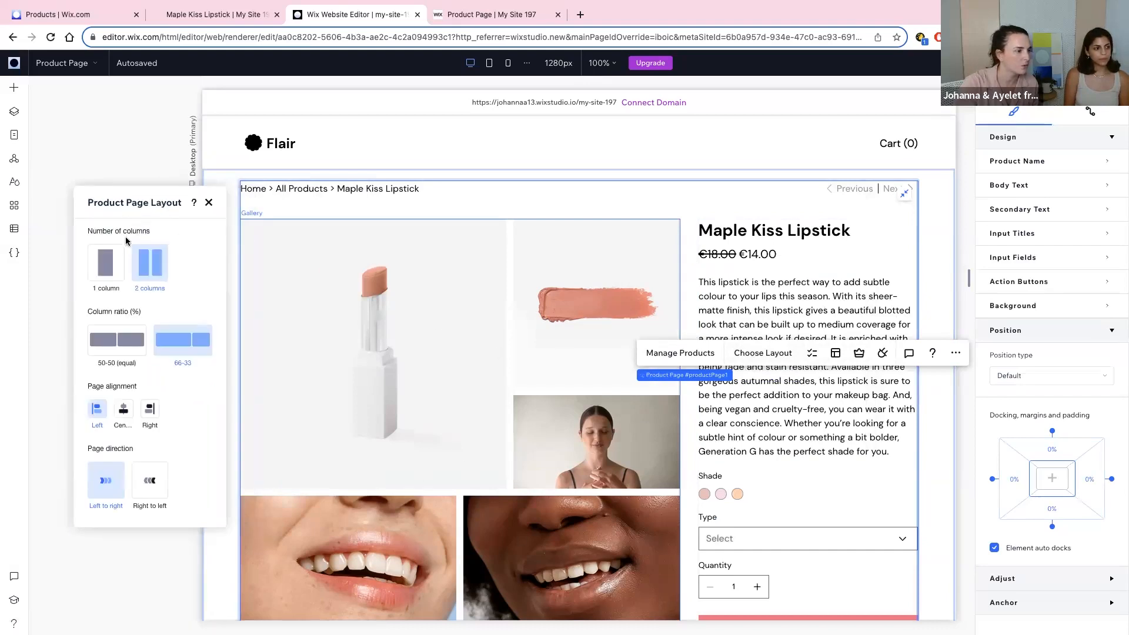
left_click(125, 339)
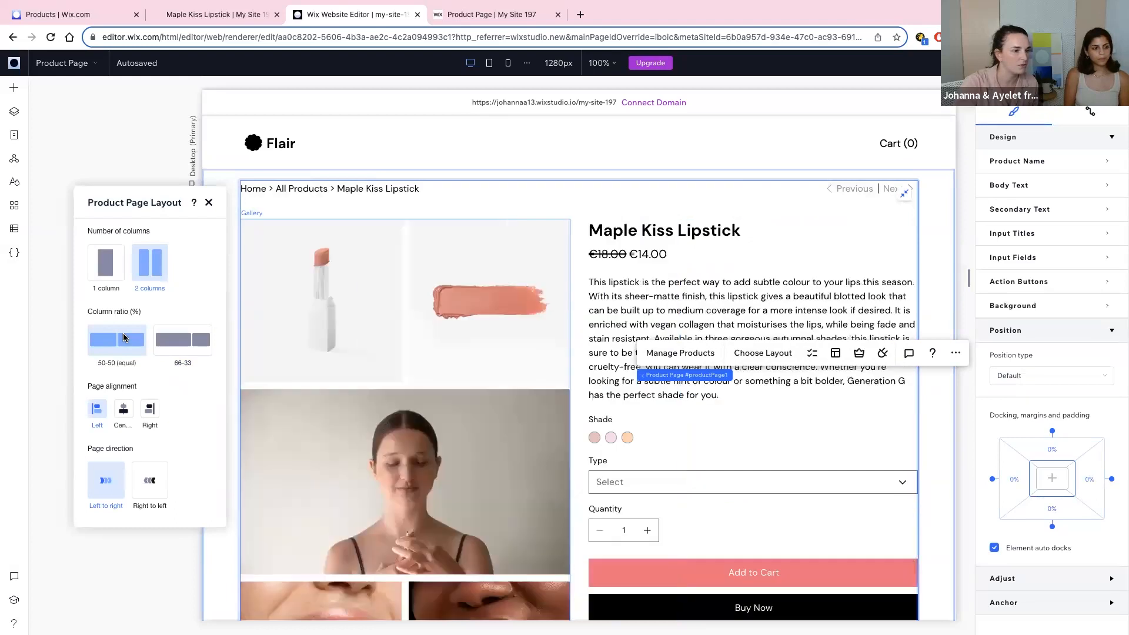
left_click_drag(159, 204, 93, 203)
left_click(141, 200)
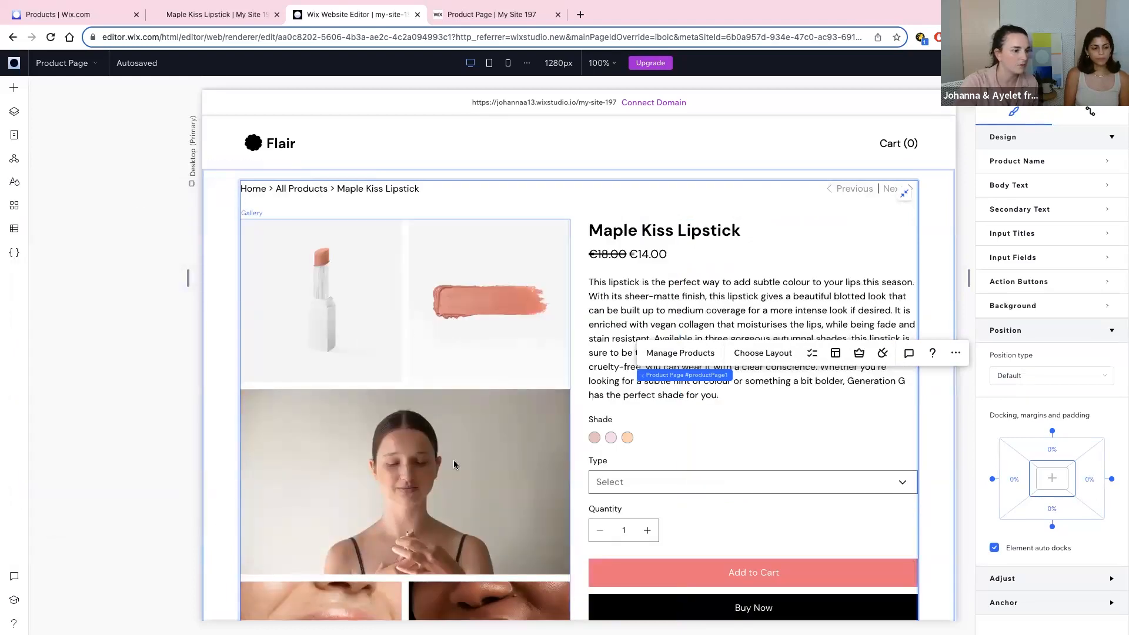
scroll(454, 460, "down", 3)
scroll(457, 501, "up", 3)
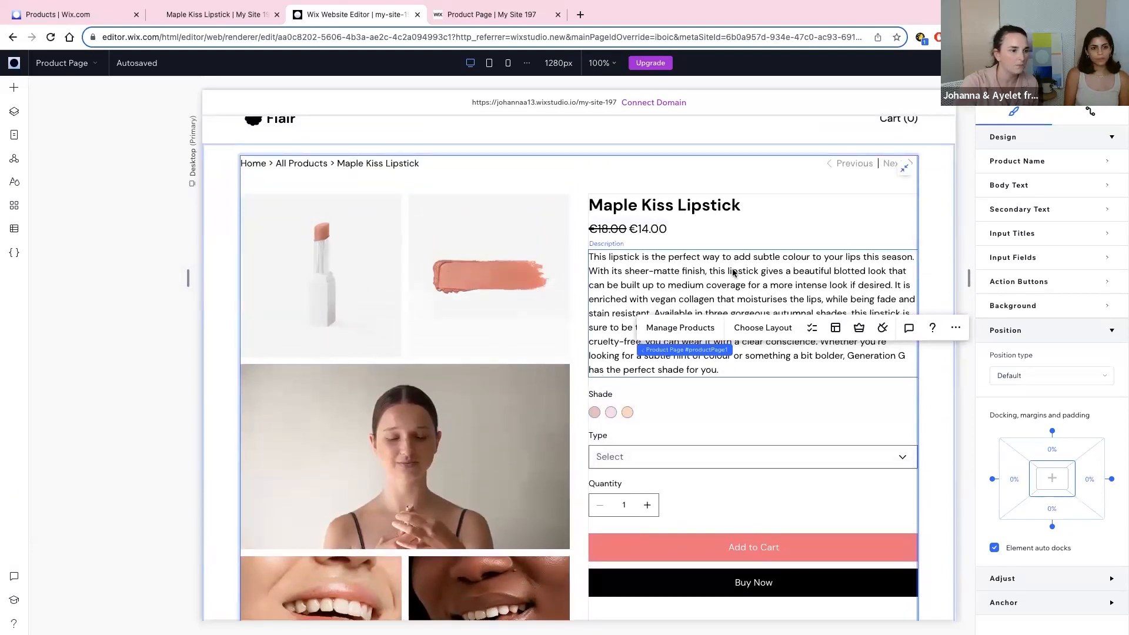
Step: Set the gallery's videos to Autoplay and turn off their play button
left_click(514, 366)
left_click(609, 336)
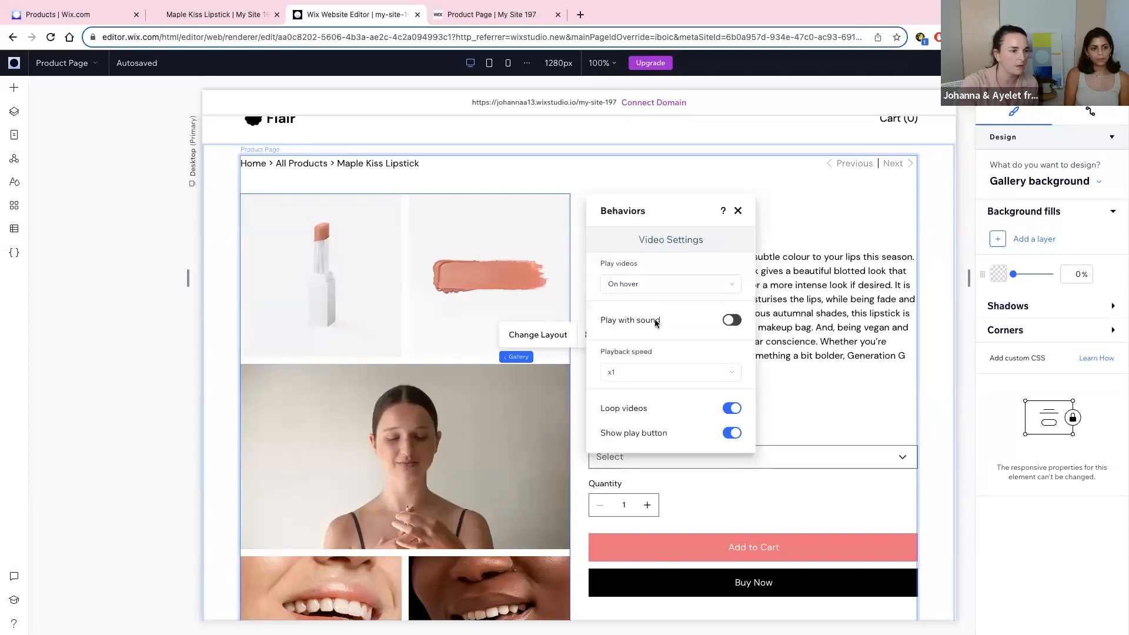
left_click(638, 283)
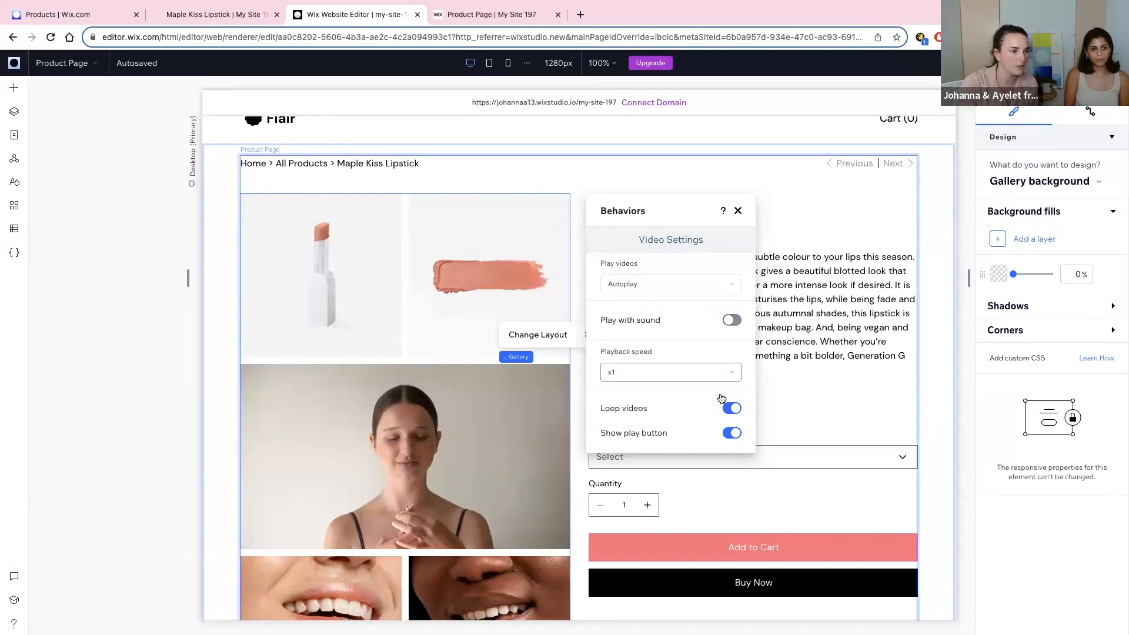
left_click(732, 433)
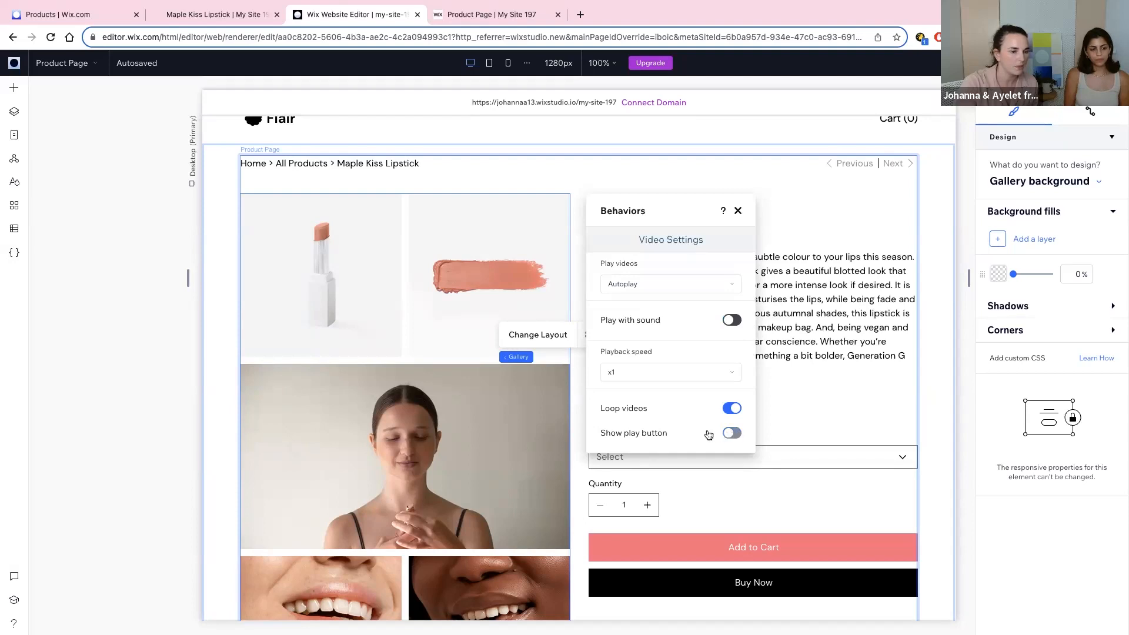
left_click(739, 211)
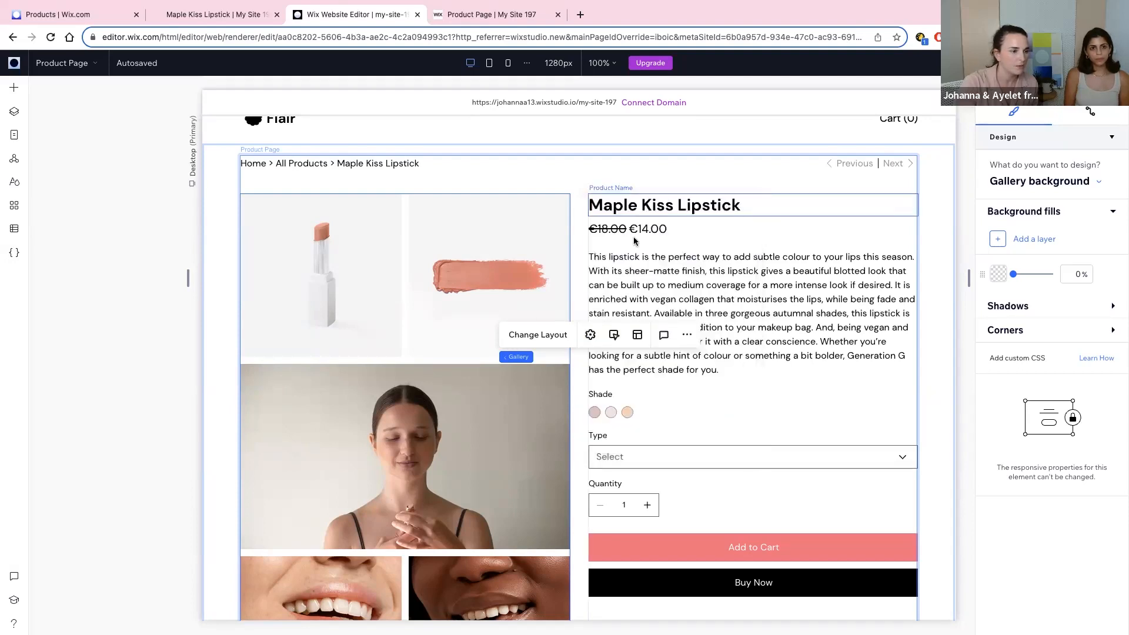
Step: Round all corners of the gallery's image containers with a 20 px radius
left_click(496, 284)
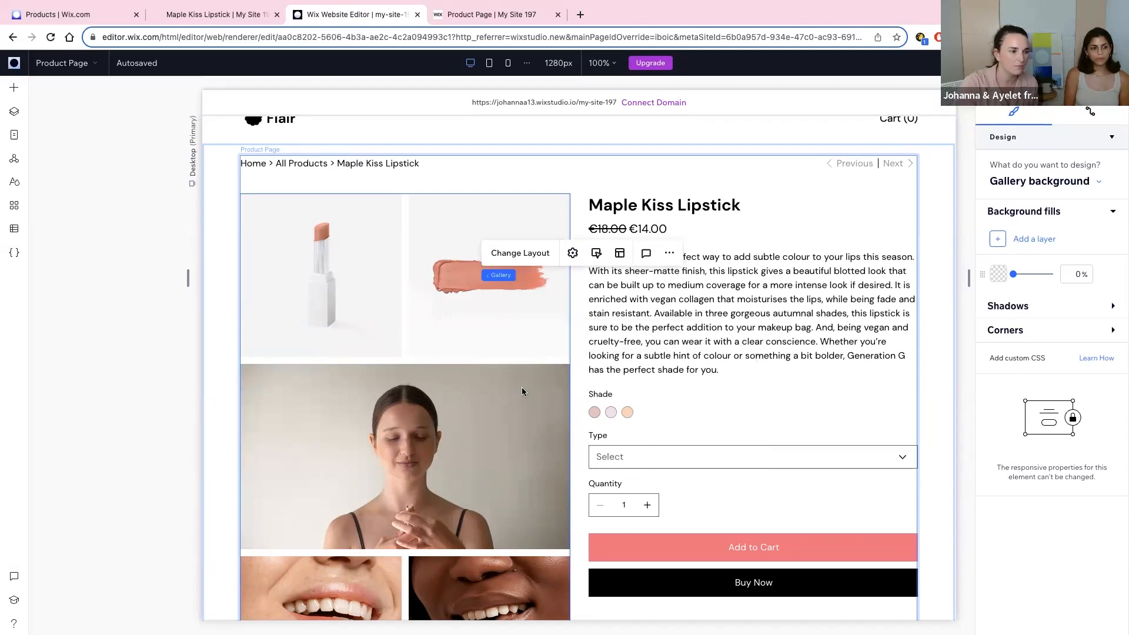
left_click(1034, 182)
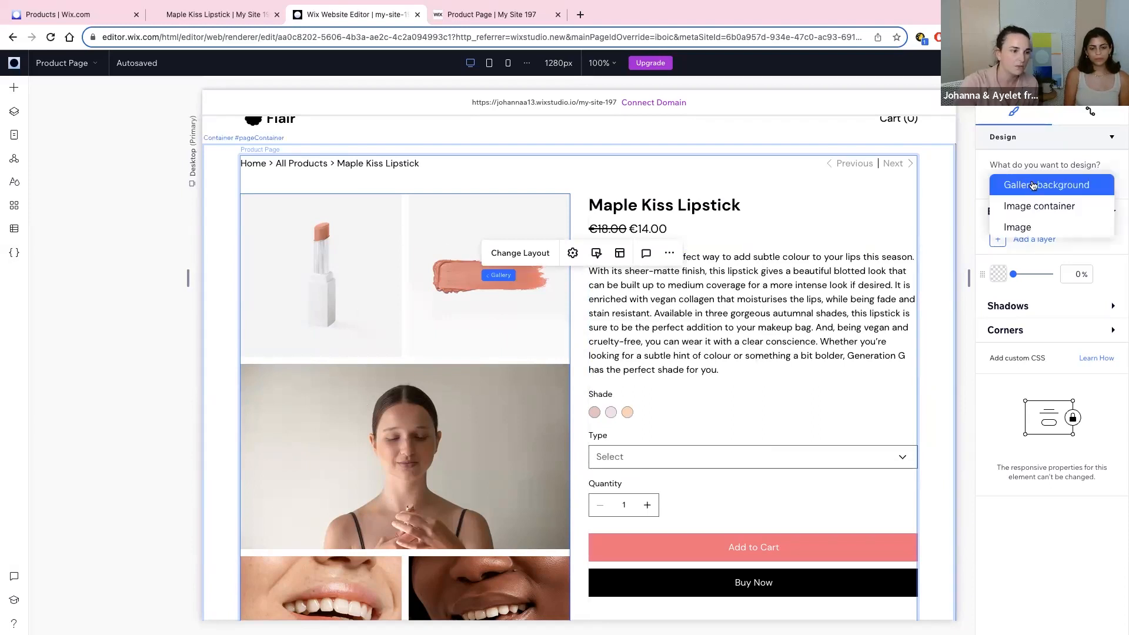
left_click(1055, 207)
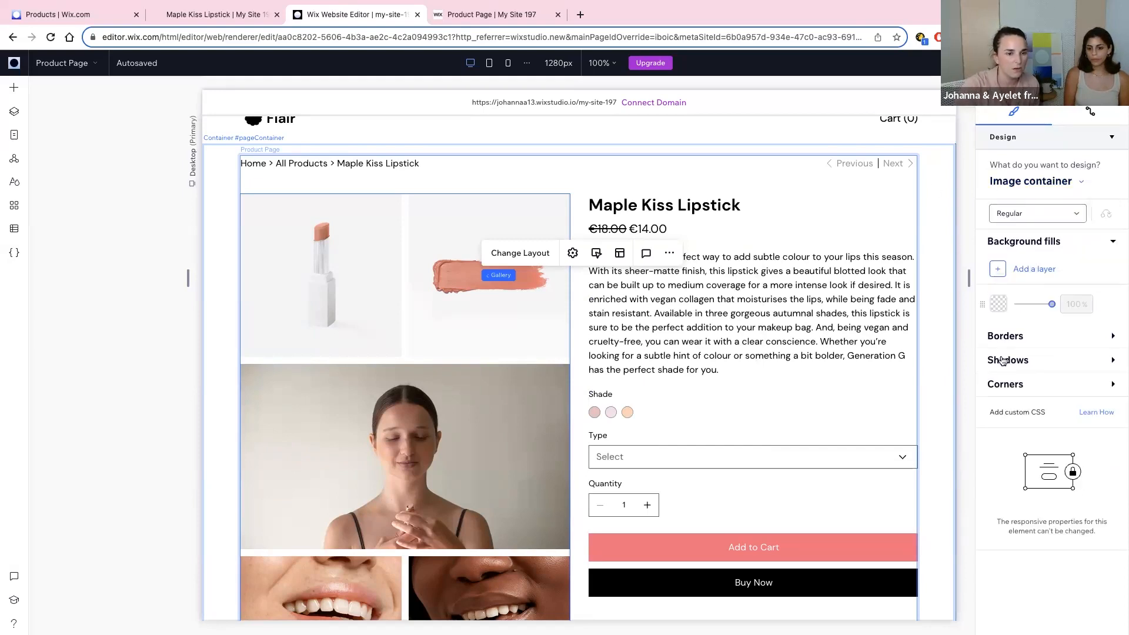
left_click(1006, 384)
left_click(1003, 417)
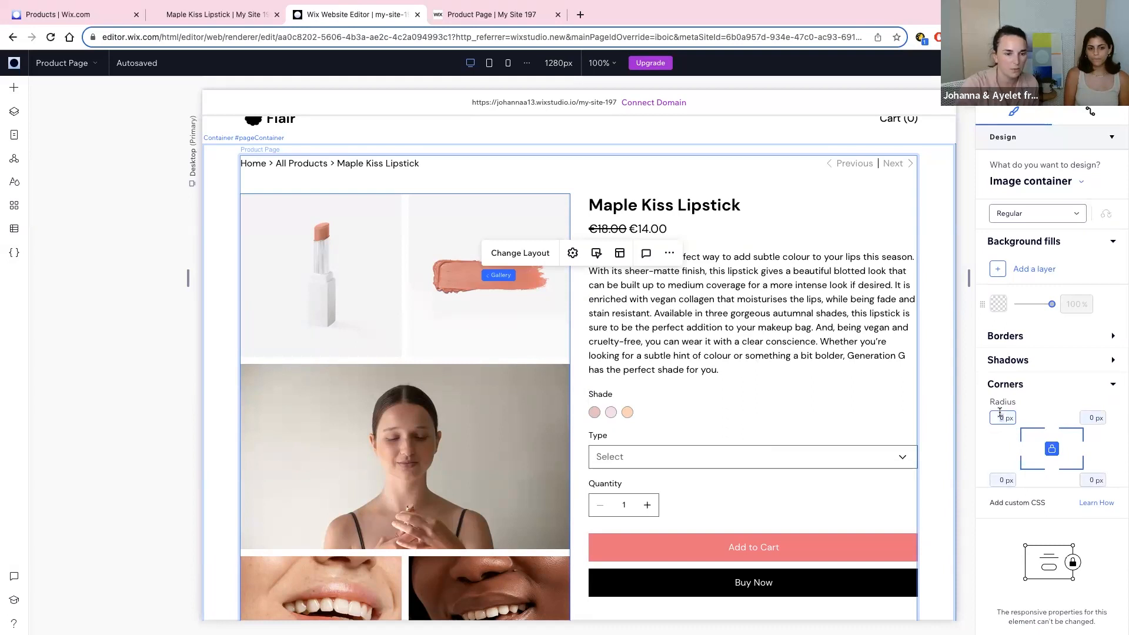
type("20")
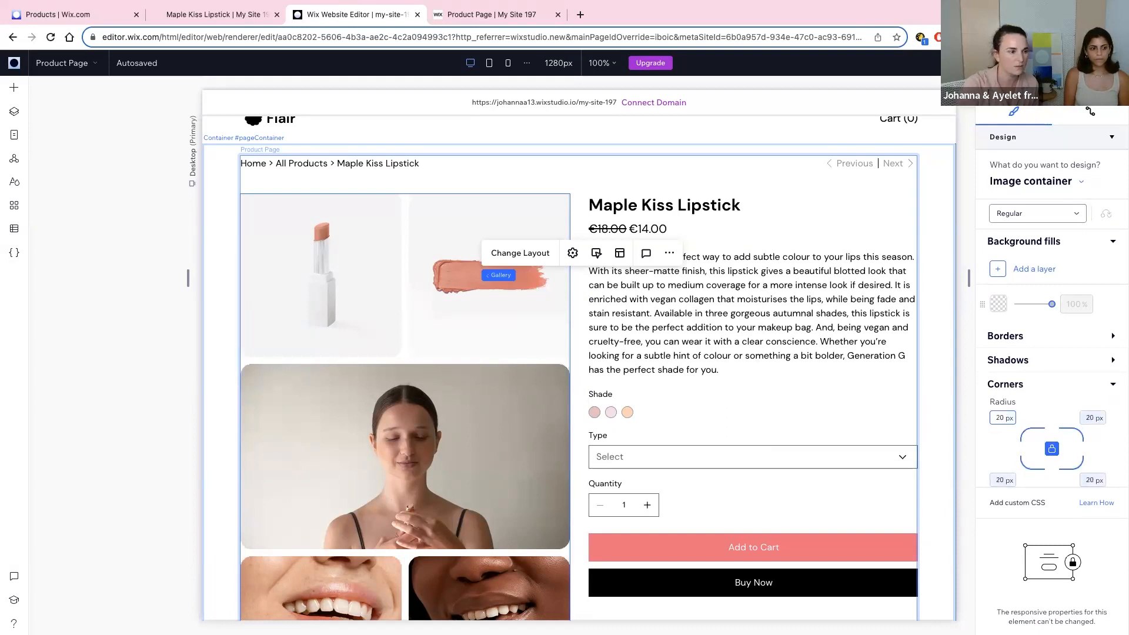
Step: Give the gallery's image containers a 3 px border in the light pink theme color and check it down the page
left_click(1004, 336)
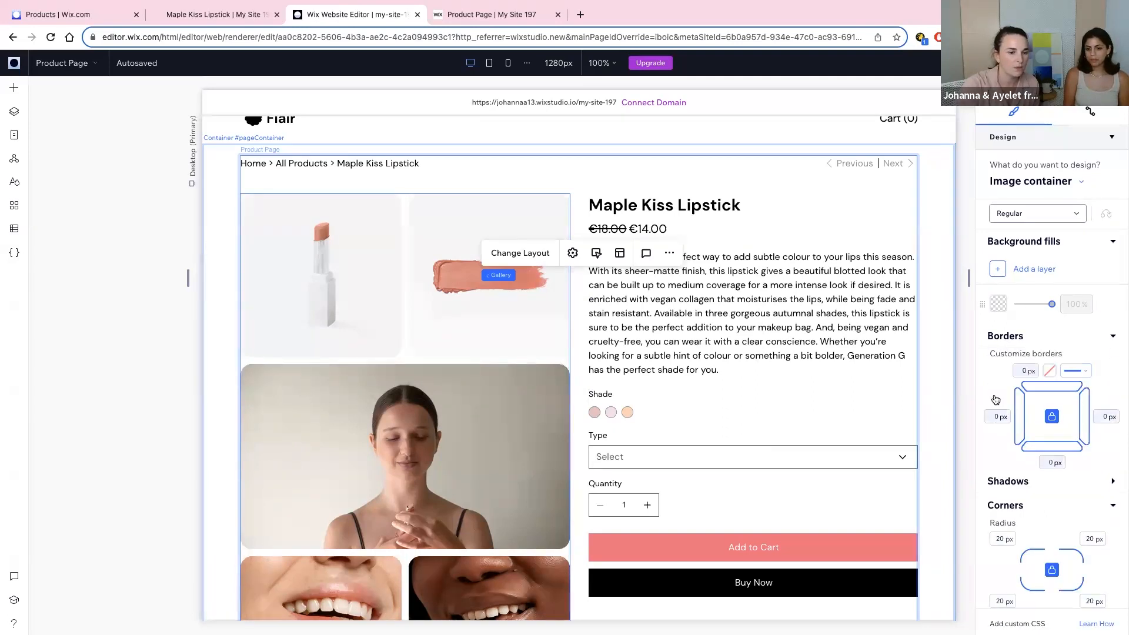
left_click(1025, 371)
type("3")
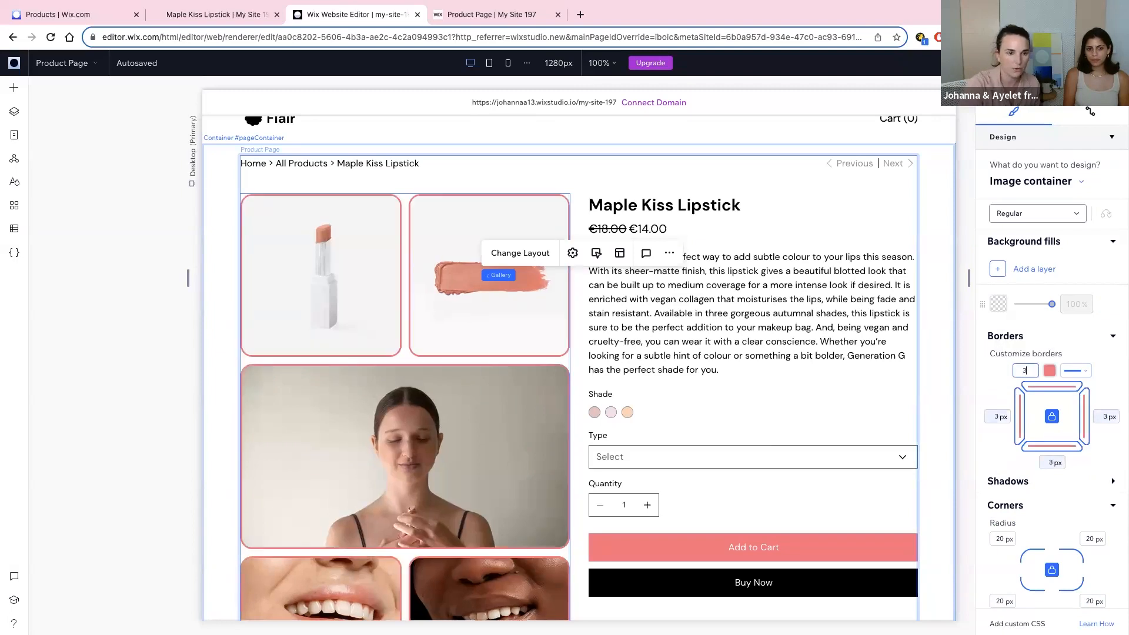
left_click(1050, 370)
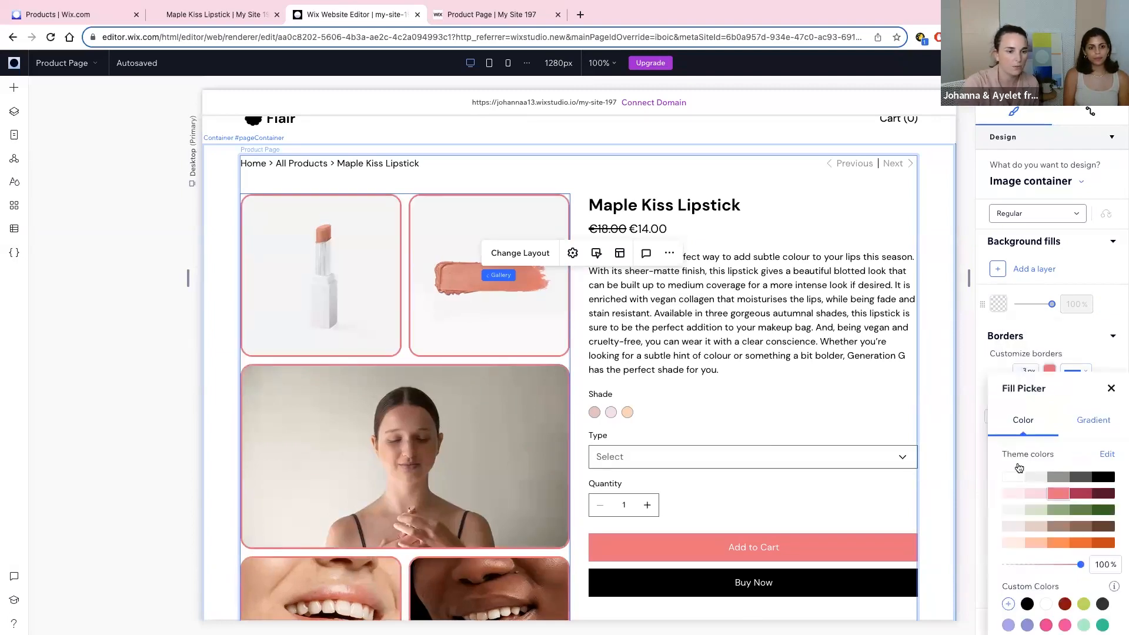
left_click(1035, 493)
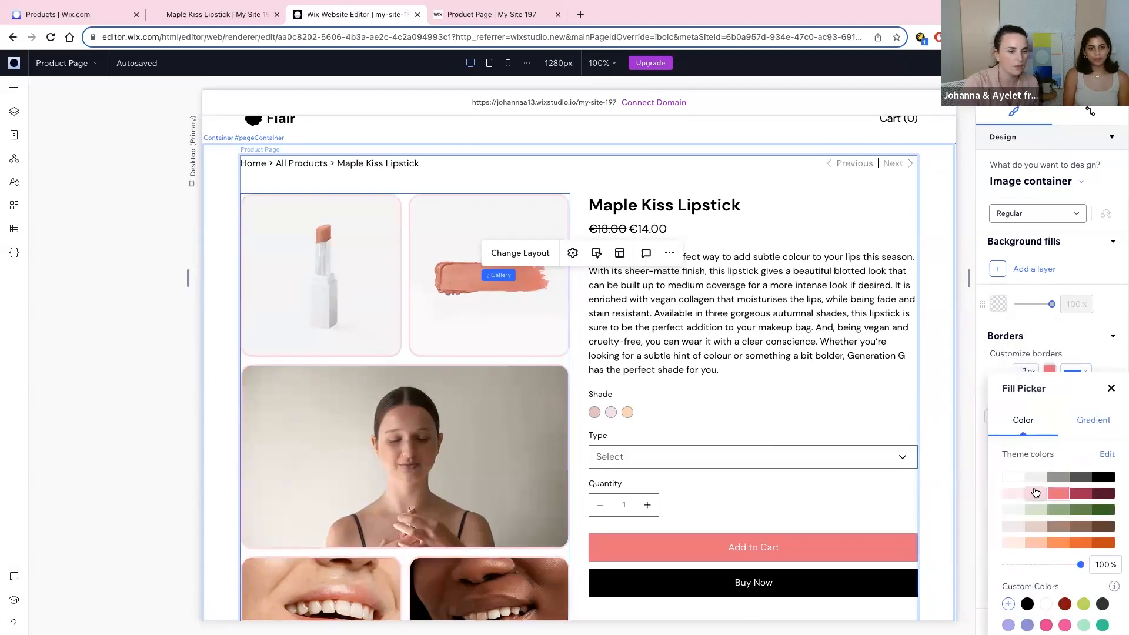
left_click(1111, 390)
scroll(731, 388, "down", 3)
left_click(162, 471)
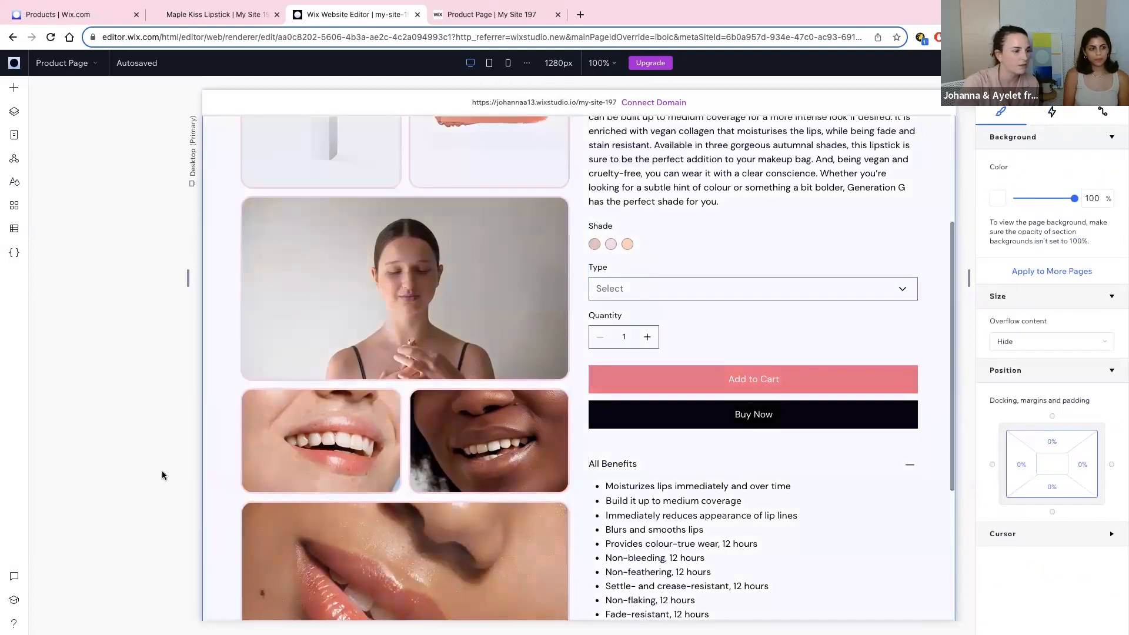
scroll(161, 471, "down", 4)
scroll(161, 471, "up", 7)
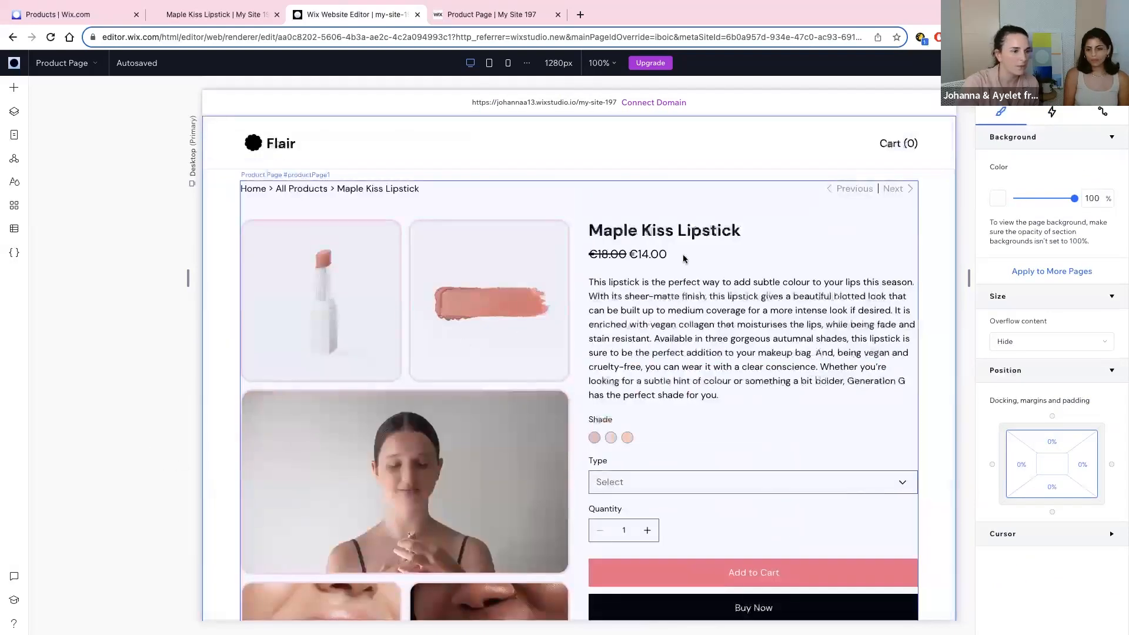
Step: Remove the Previous/Next navigation from the product page
left_click(683, 254)
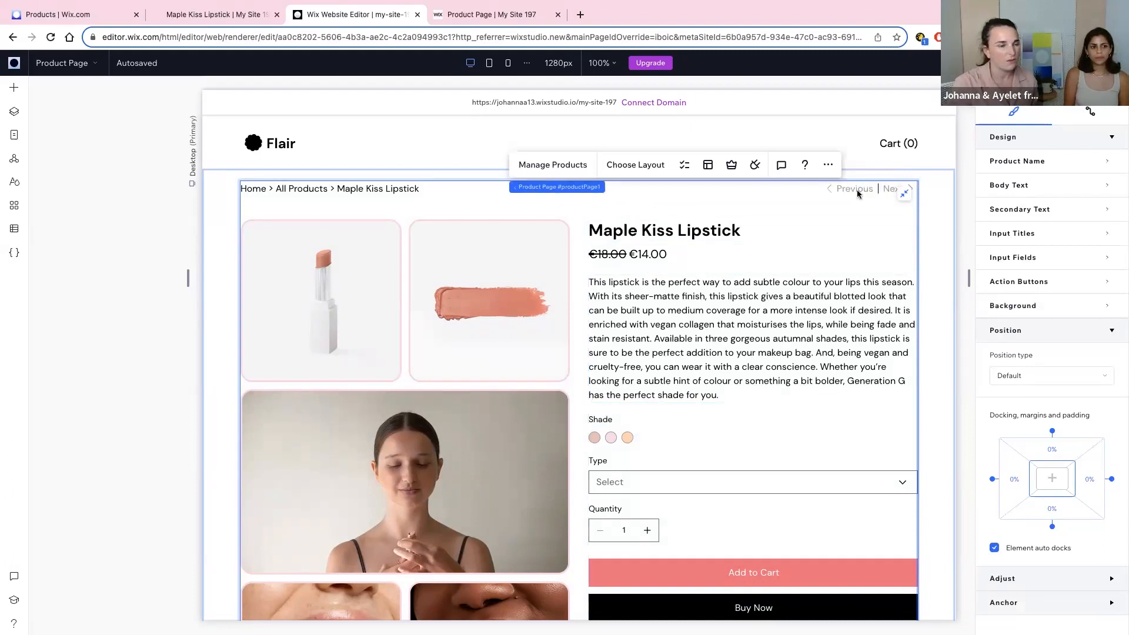
left_click(827, 193)
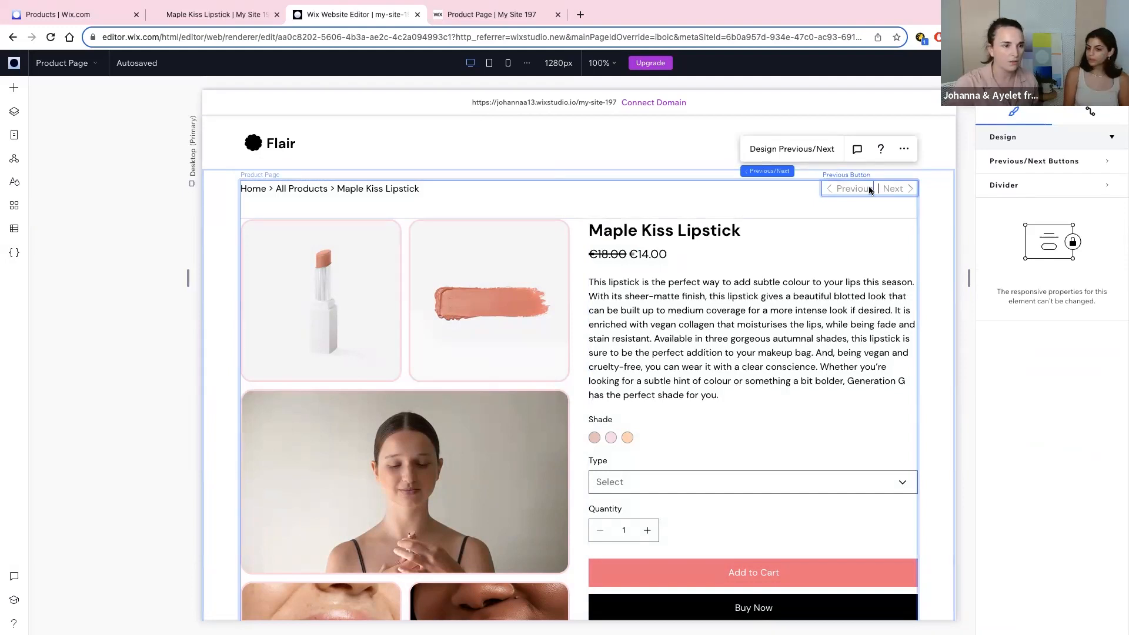
left_click(753, 219)
scroll(641, 499, "down", 2)
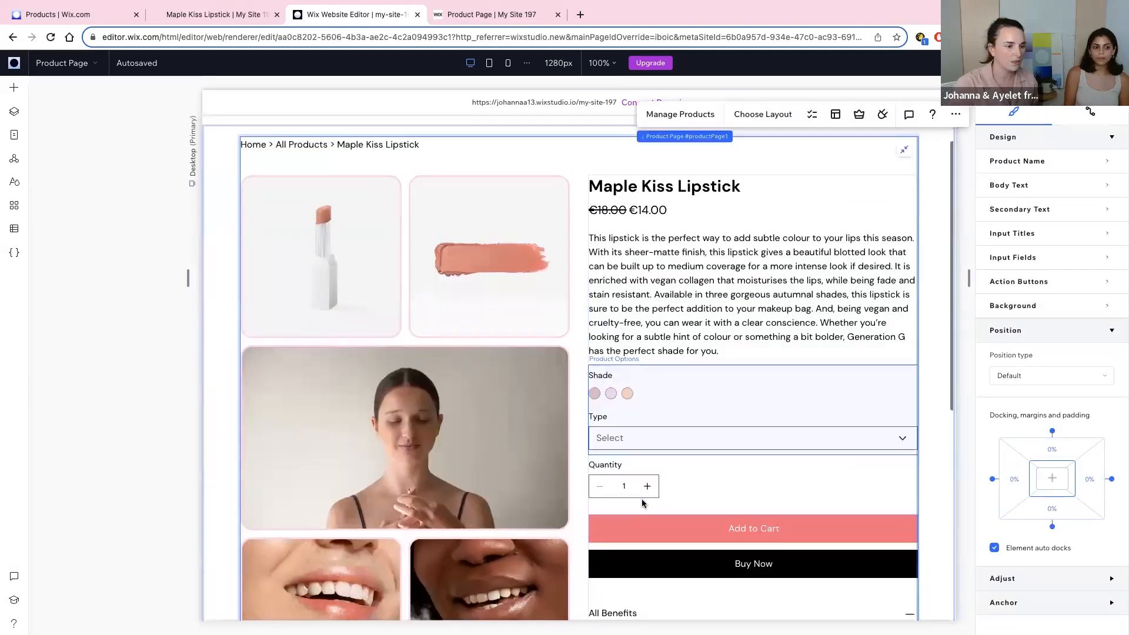
Step: Delete the Quantity field from the product page and review the widget's full list of elements
left_click(676, 463)
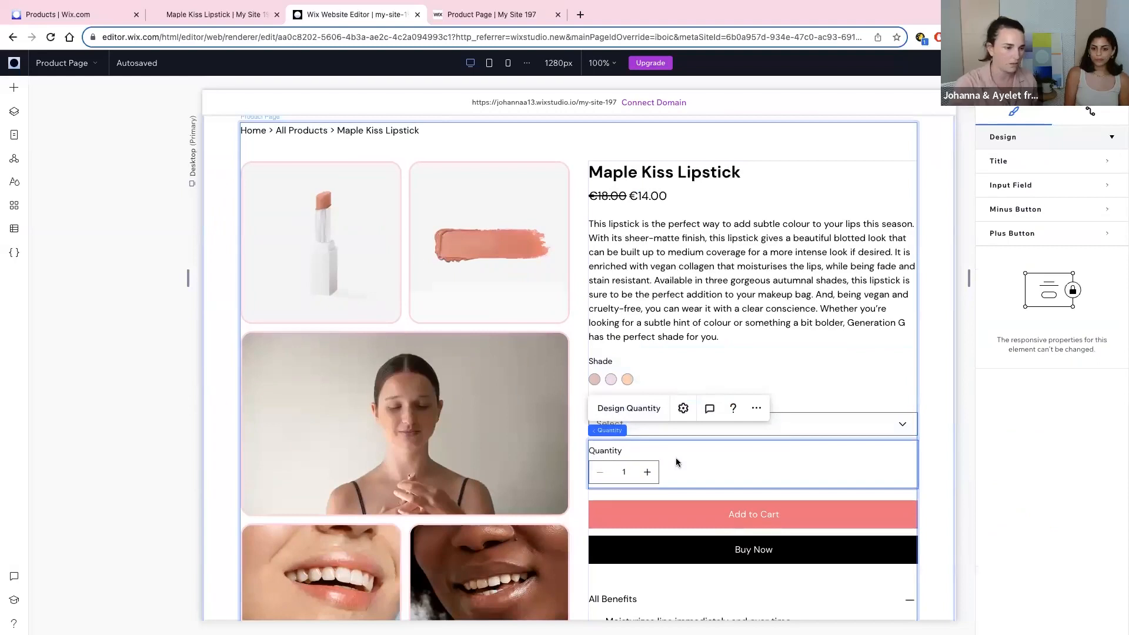
key("Delete")
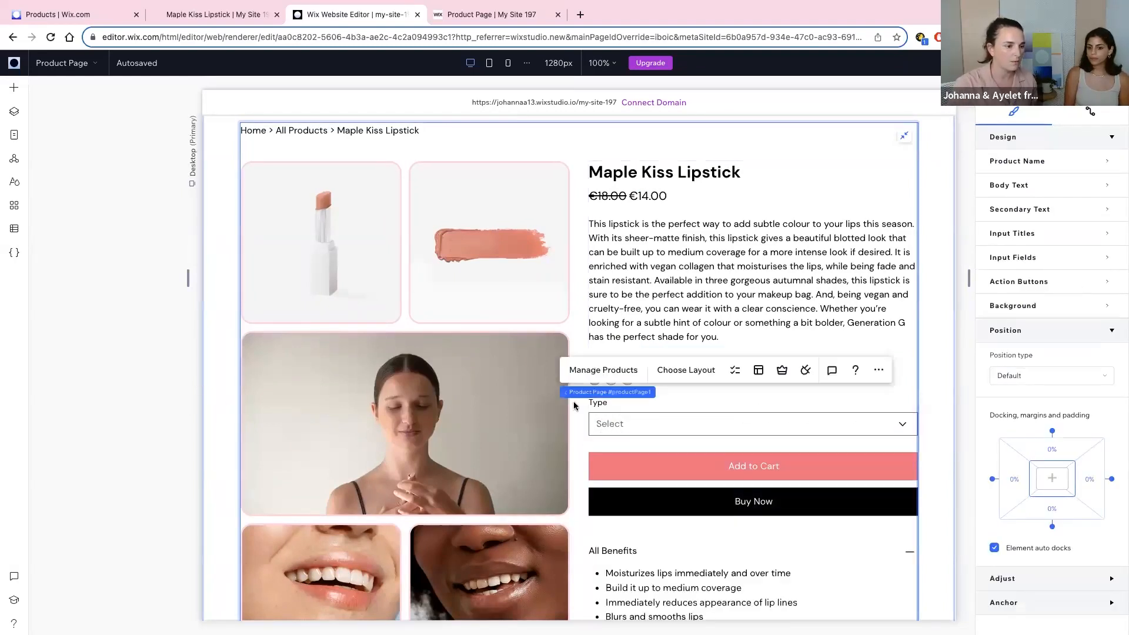
left_click(731, 360)
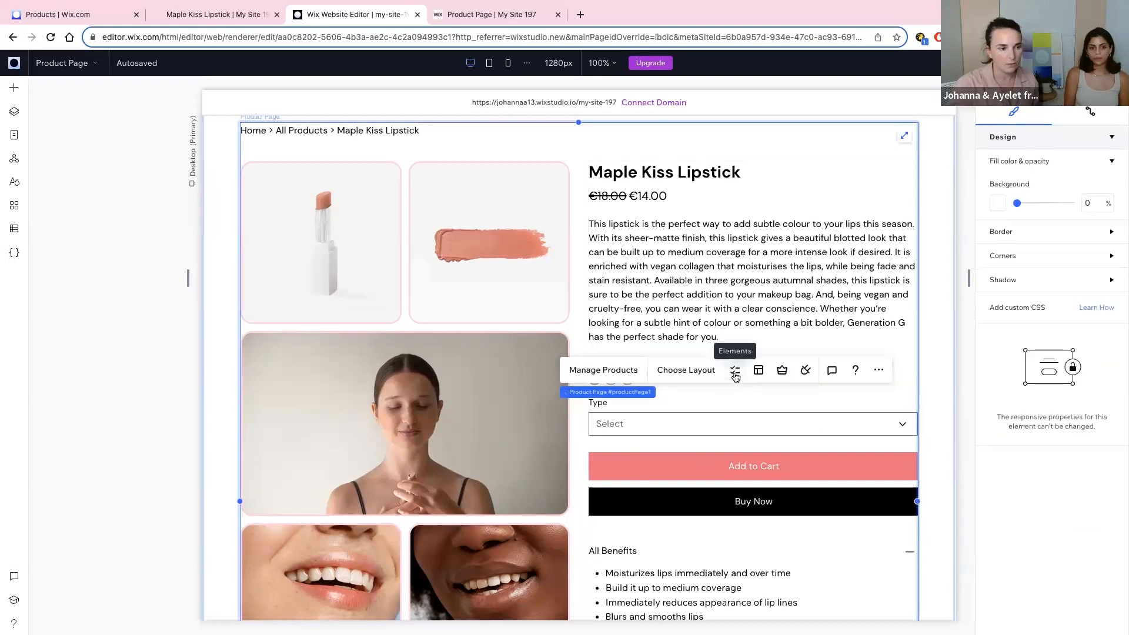
left_click(736, 372)
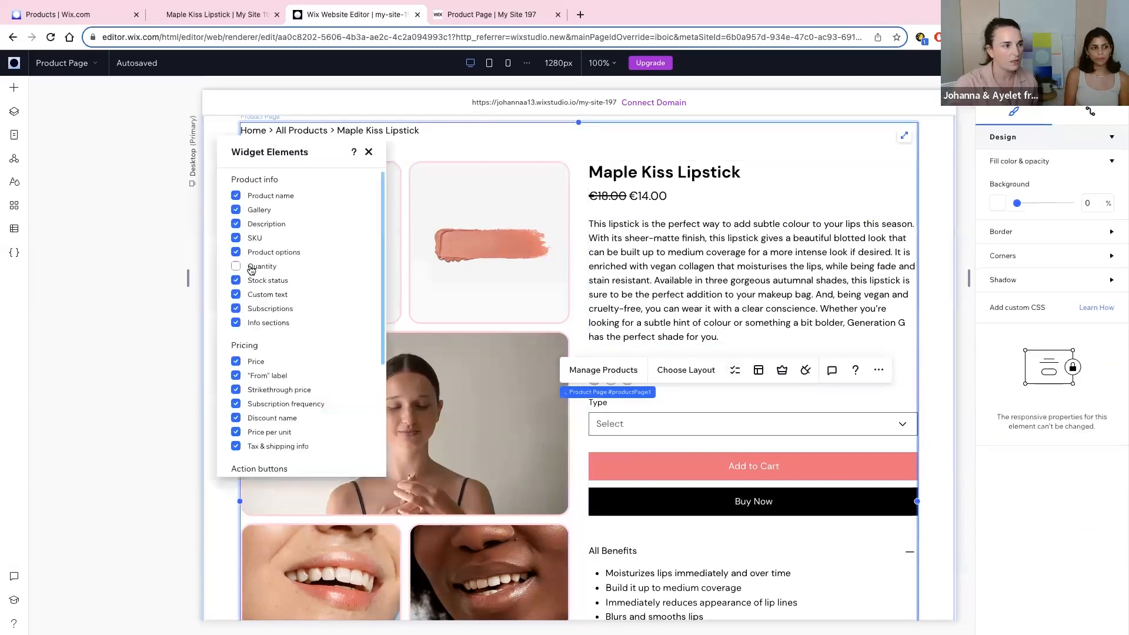
scroll(252, 269, "down", 3)
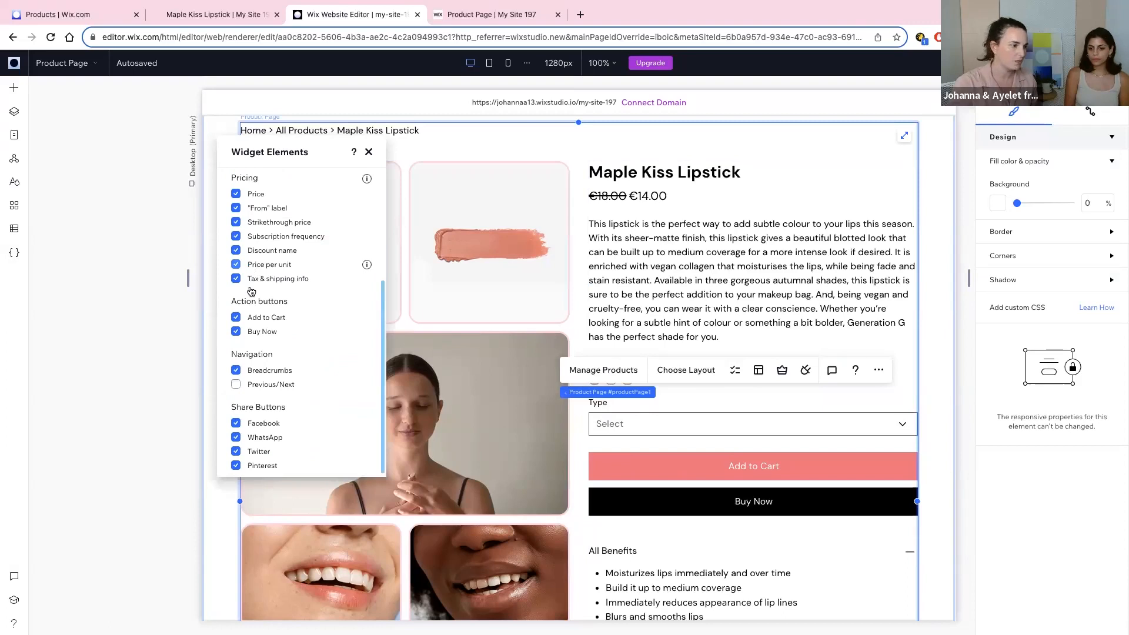
scroll(275, 379, "up", 3)
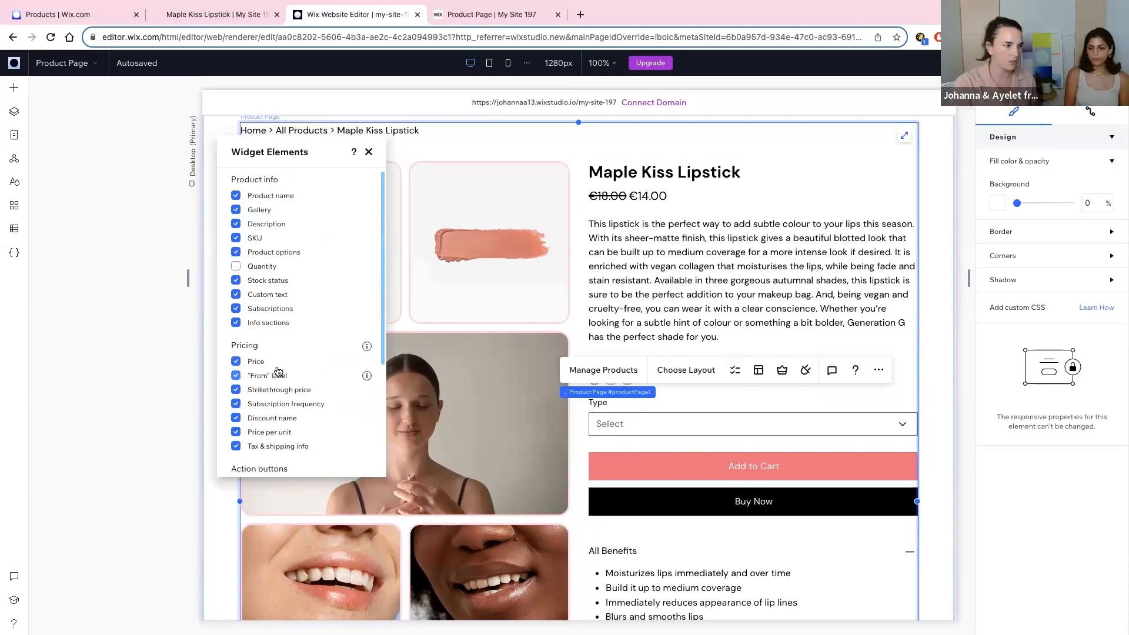
left_click(369, 152)
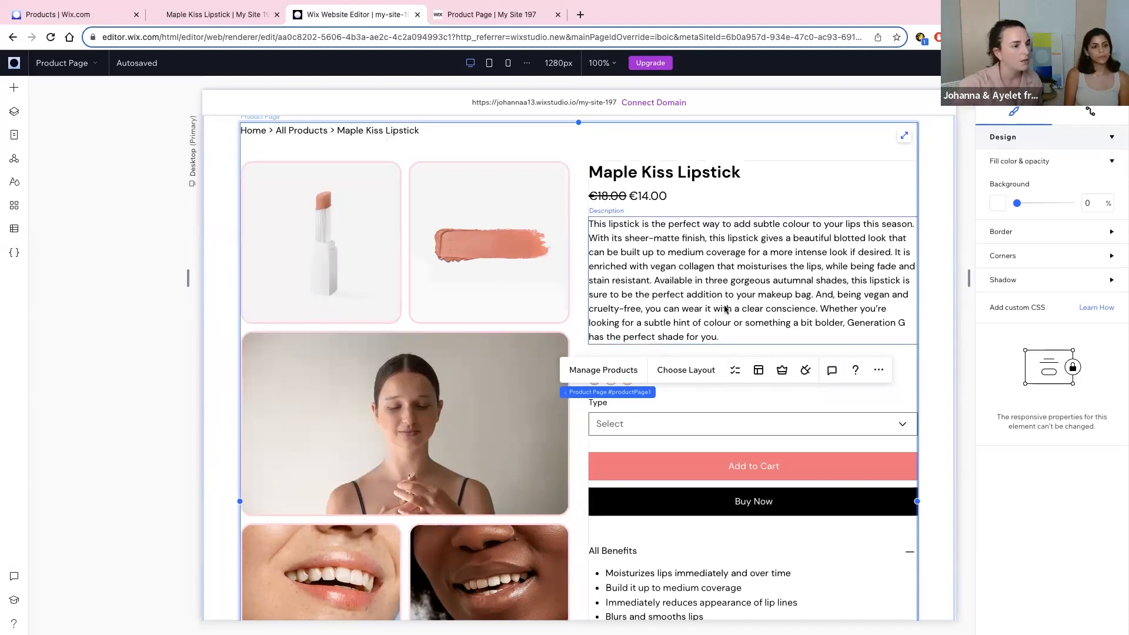
Step: Make the product description collapsible and set the spacing between its text and button to 4 px
left_click(759, 298)
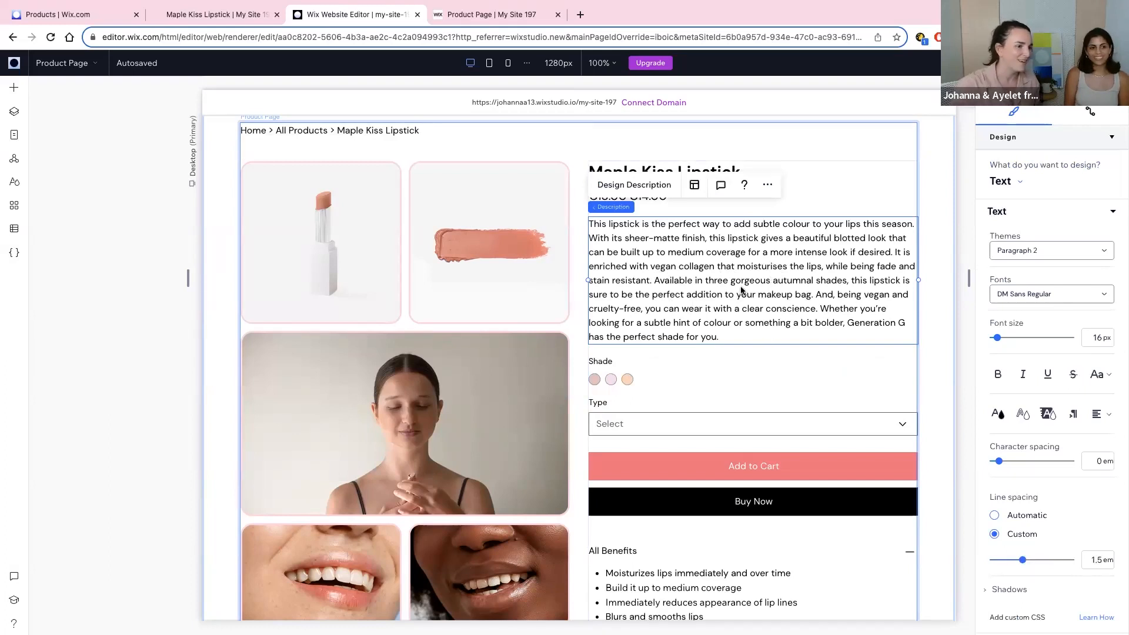
left_click(696, 186)
left_click(450, 291)
left_click(536, 341)
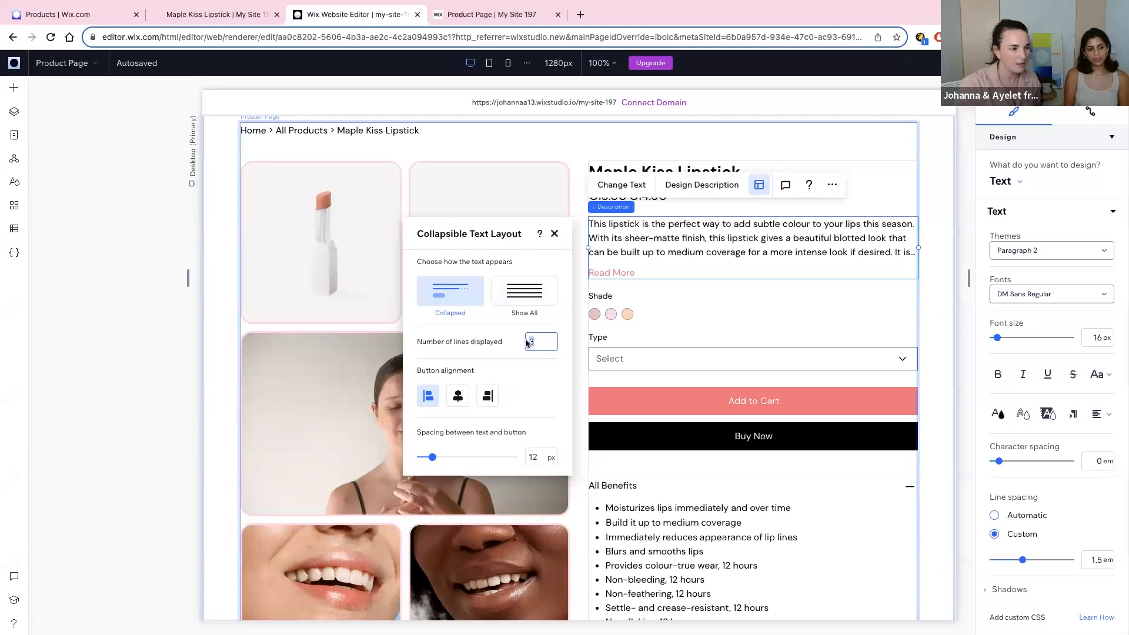
left_click(539, 458)
type("4")
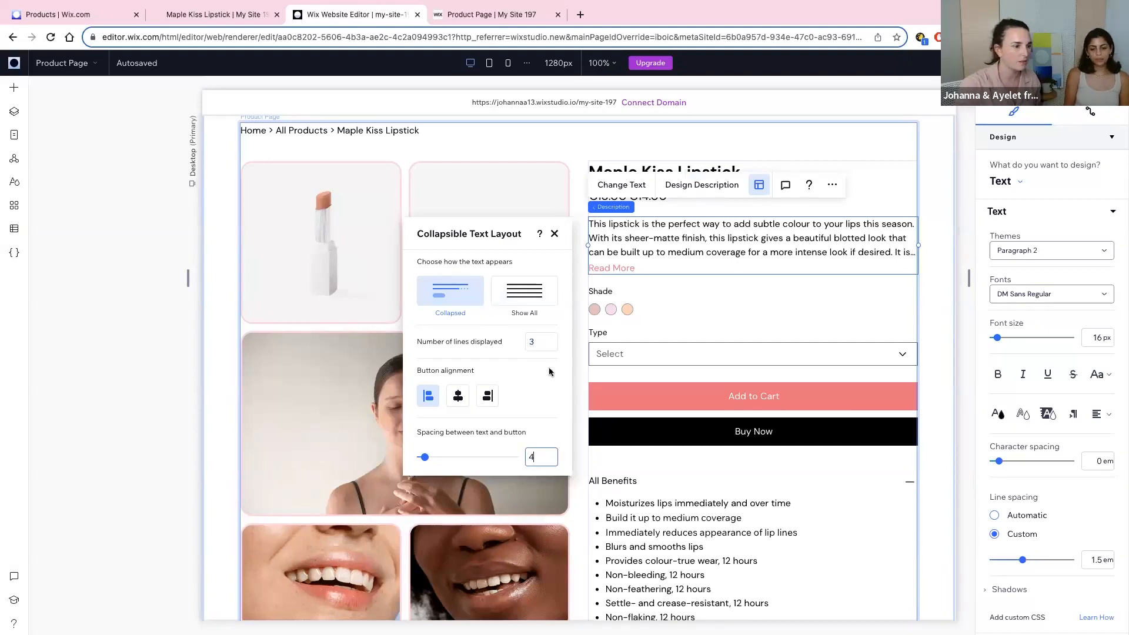
left_click(555, 233)
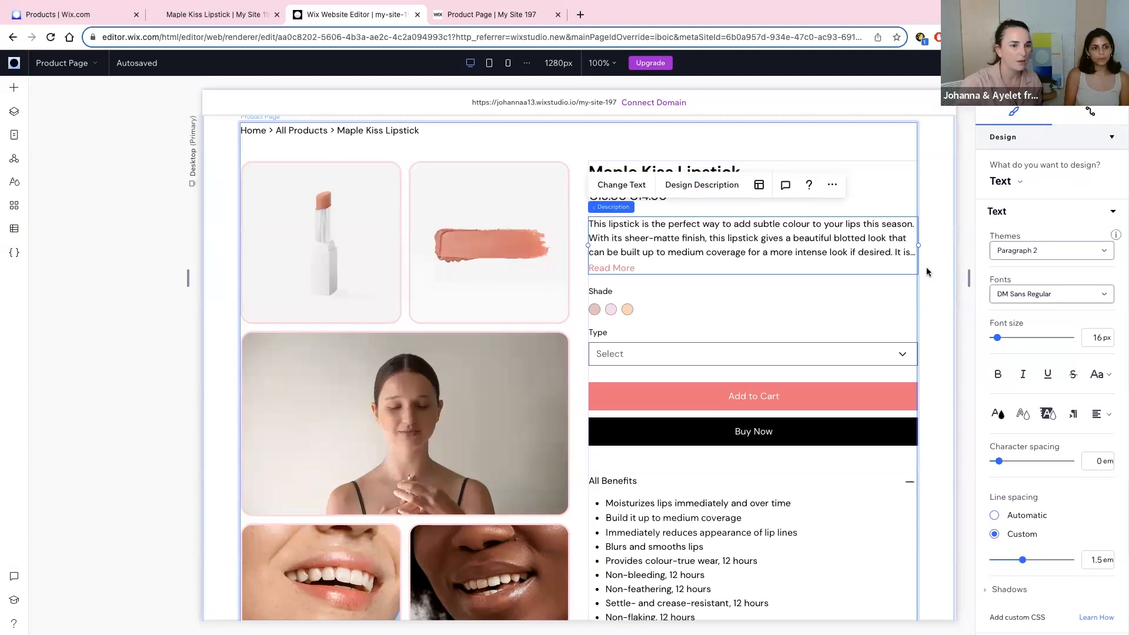
Step: Style the description's Read More expand/collapse button with black, underlined text
left_click(1005, 181)
left_click(1031, 204)
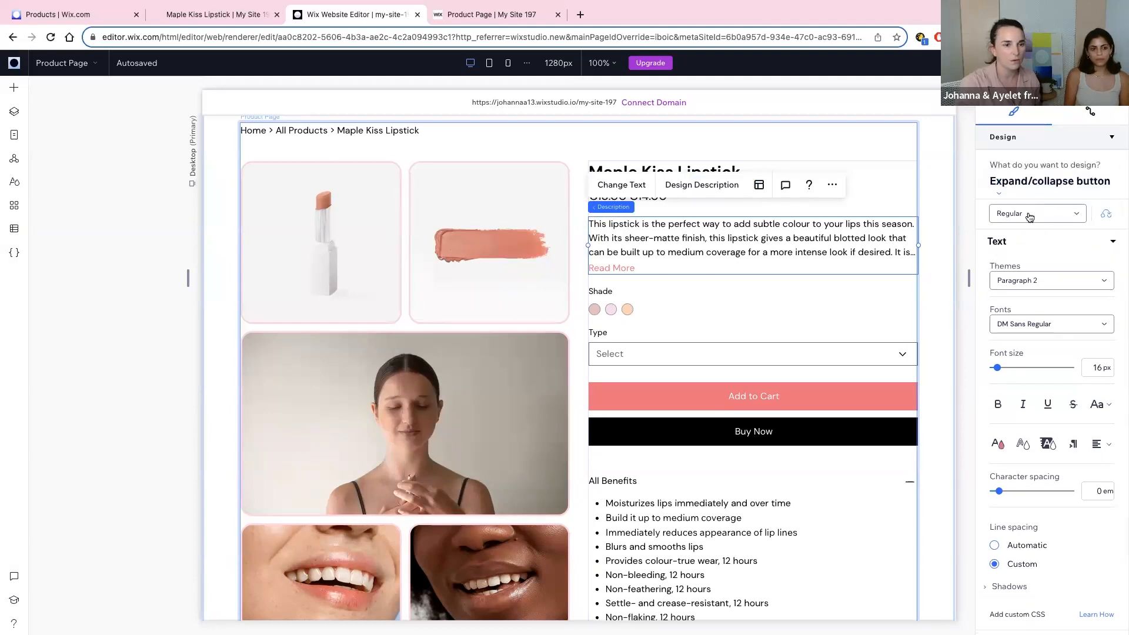
left_click(998, 442)
left_click(1098, 460)
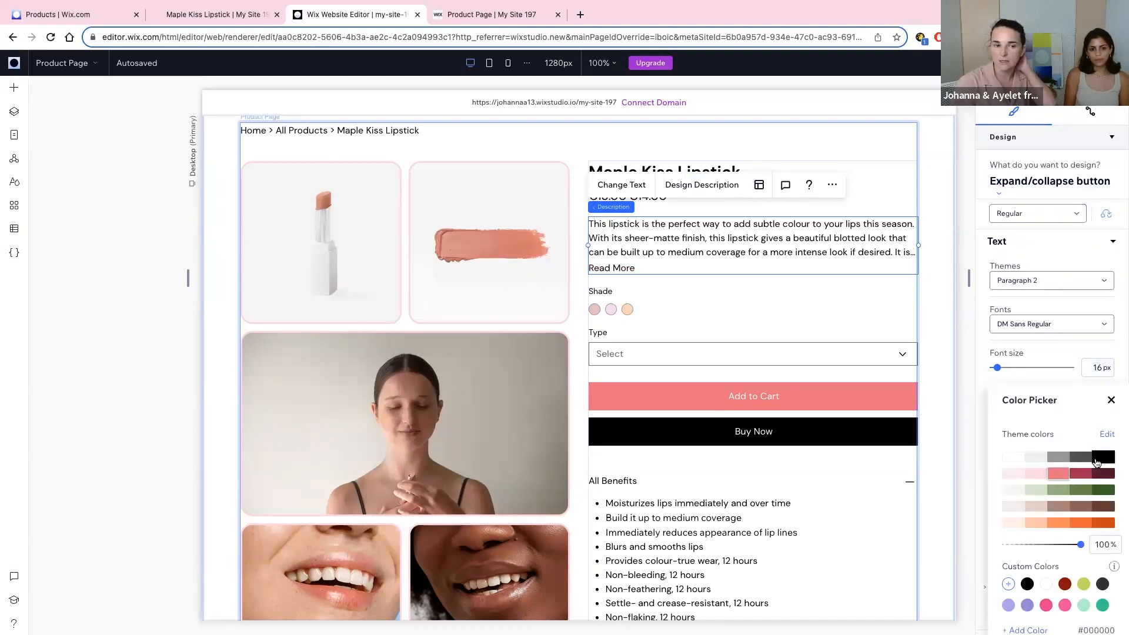
left_click(1111, 400)
left_click(1013, 183)
left_click(1030, 207)
left_click(1046, 404)
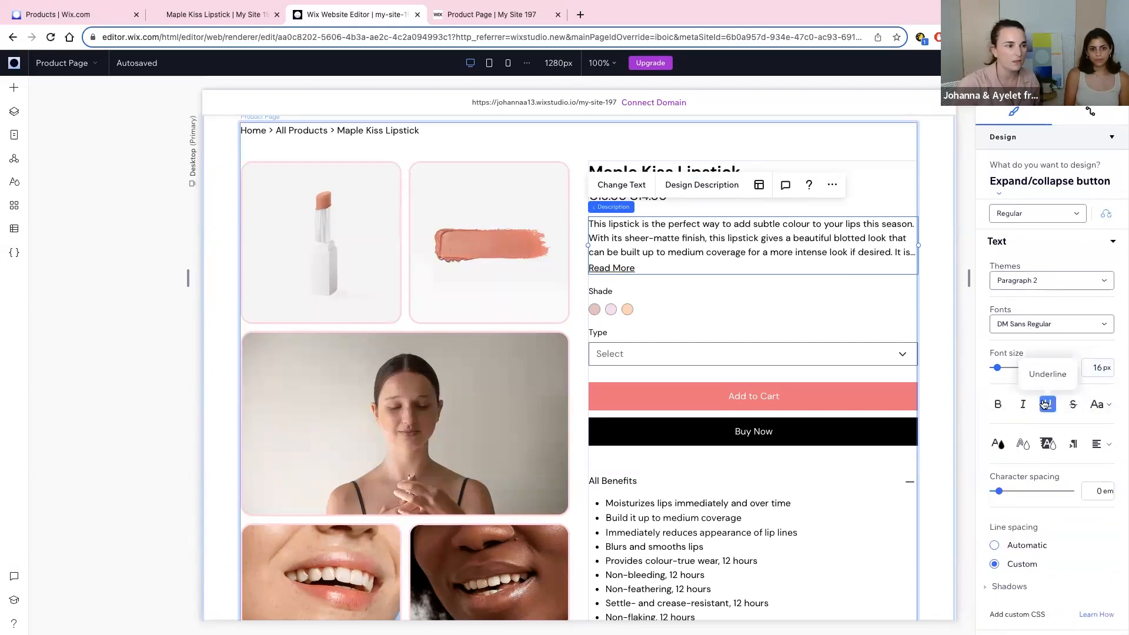
left_click(579, 313)
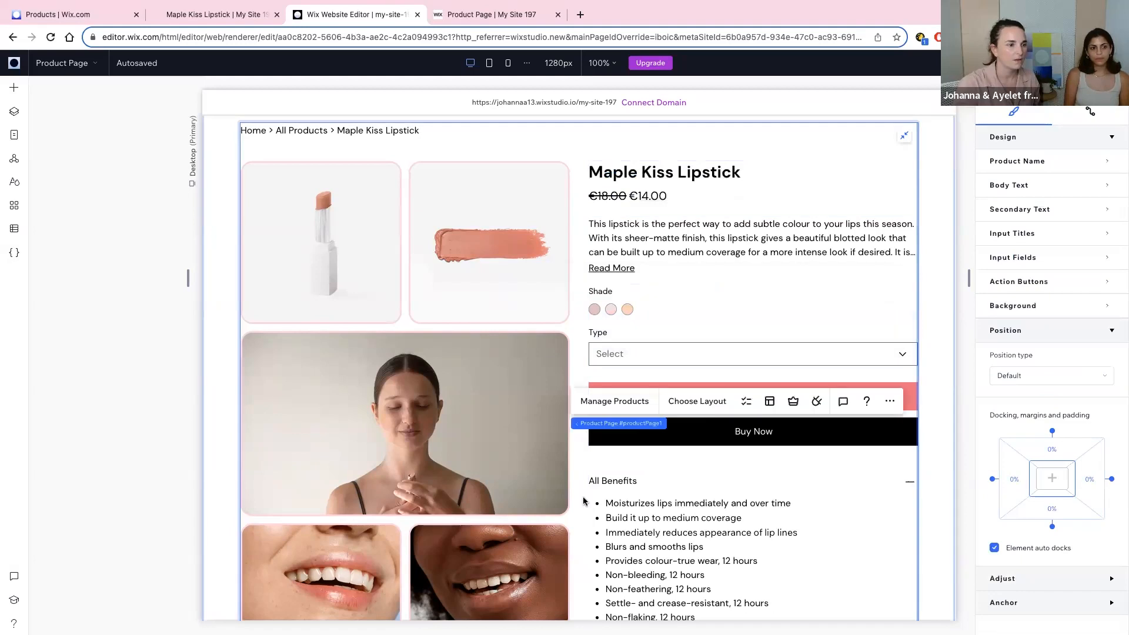
Step: Set the product name's font size to 40 px
left_click(621, 526)
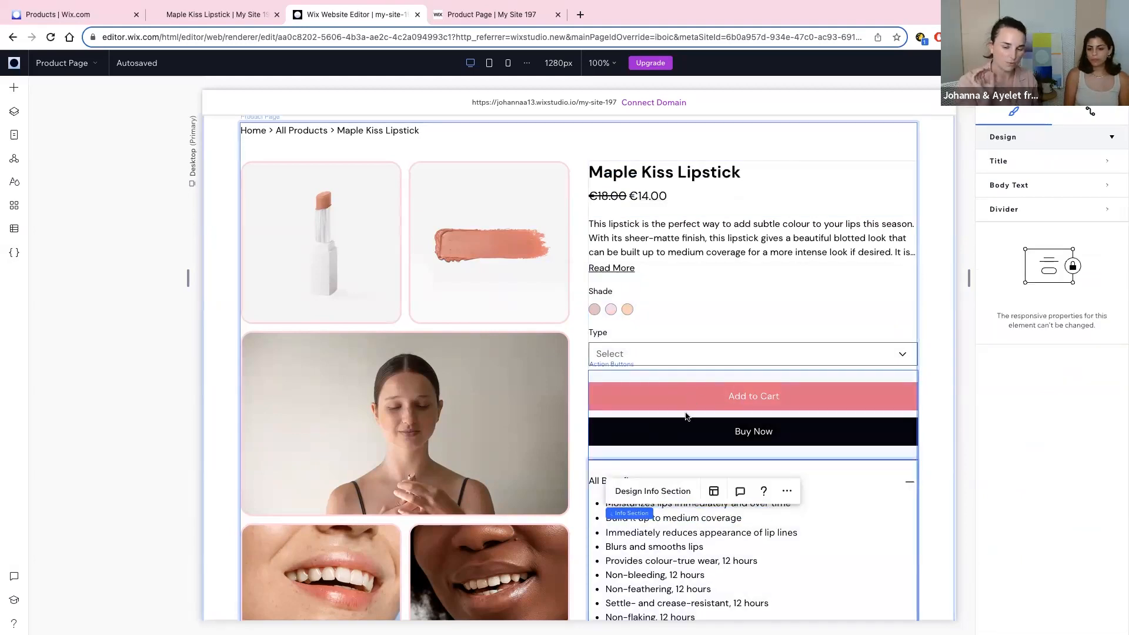
left_click(663, 196)
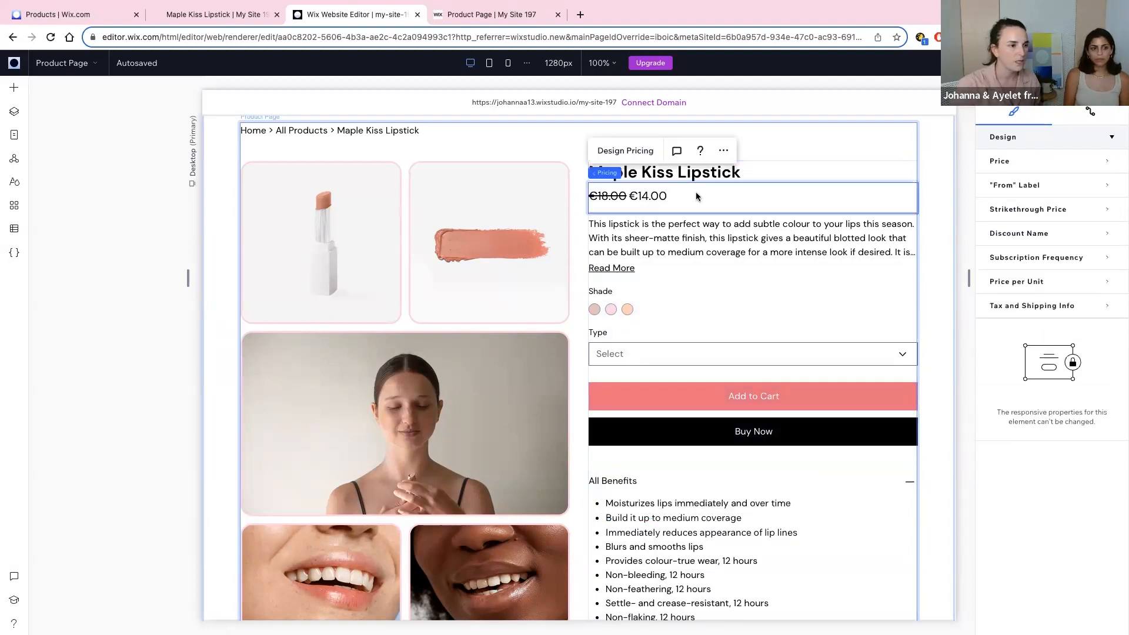
left_click(703, 174)
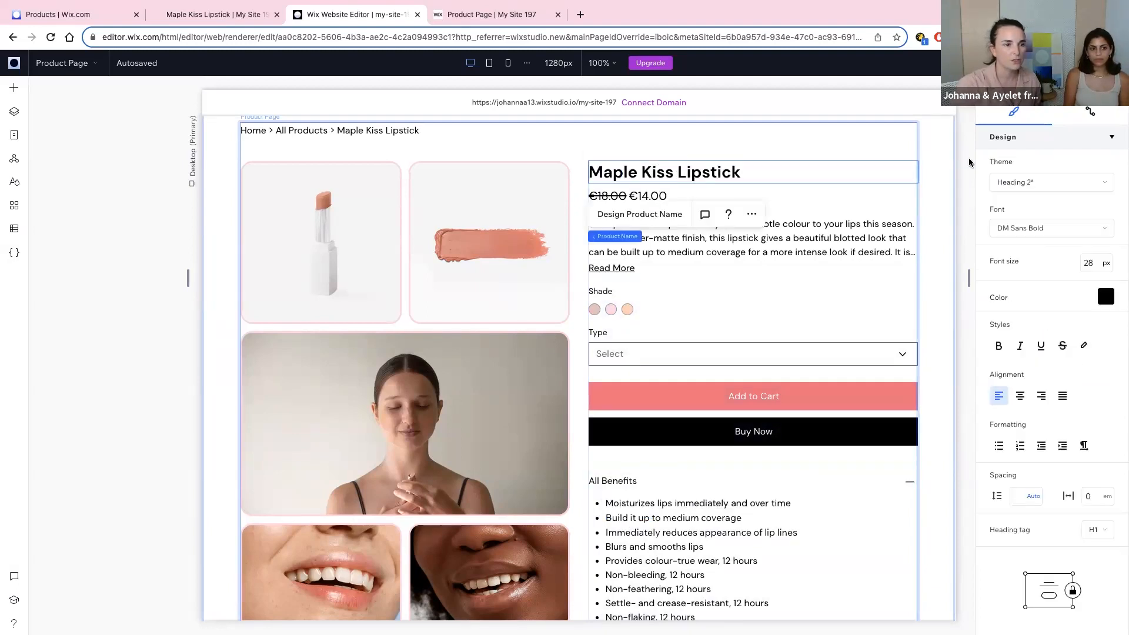
left_click(1095, 261)
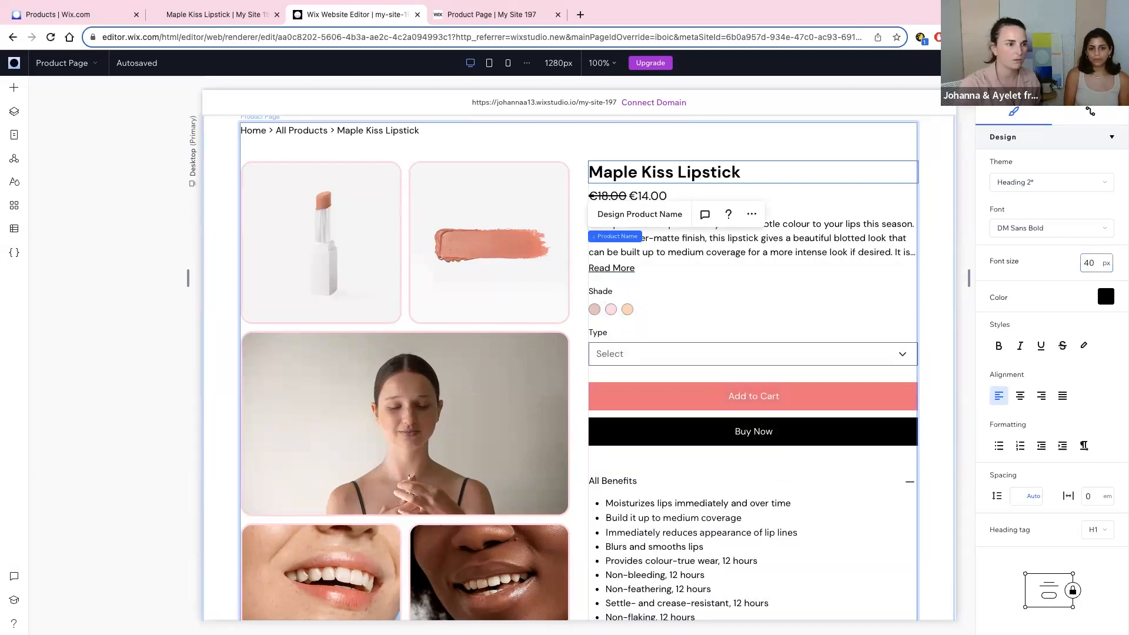
type("40")
key("Return")
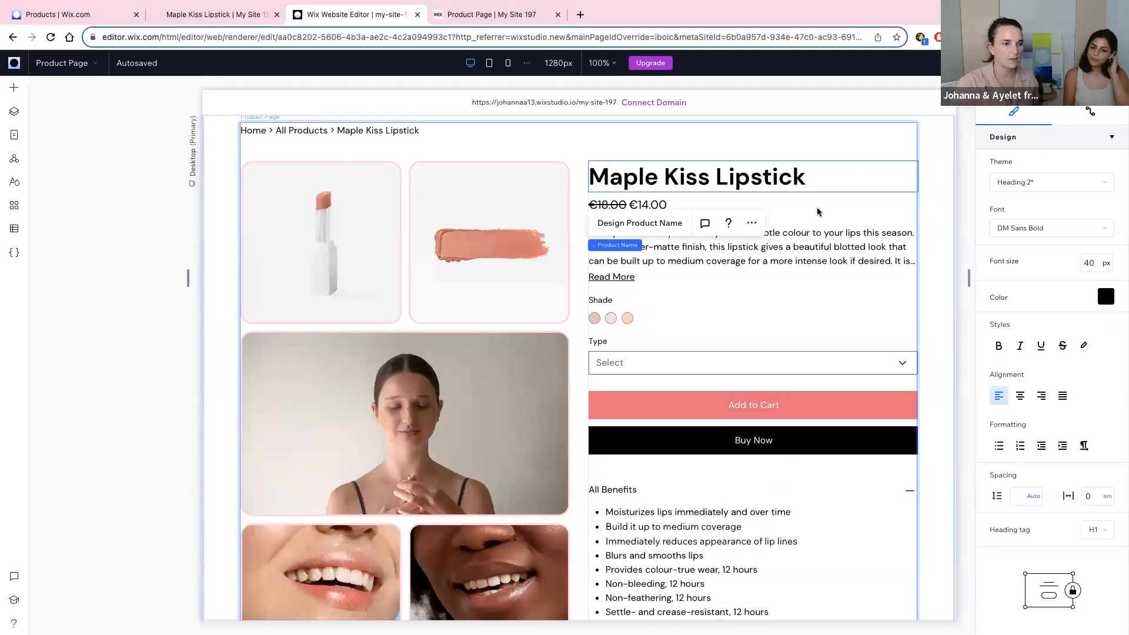
Step: Change the strikethrough price's text color to the medium gray theme color
left_click(776, 215)
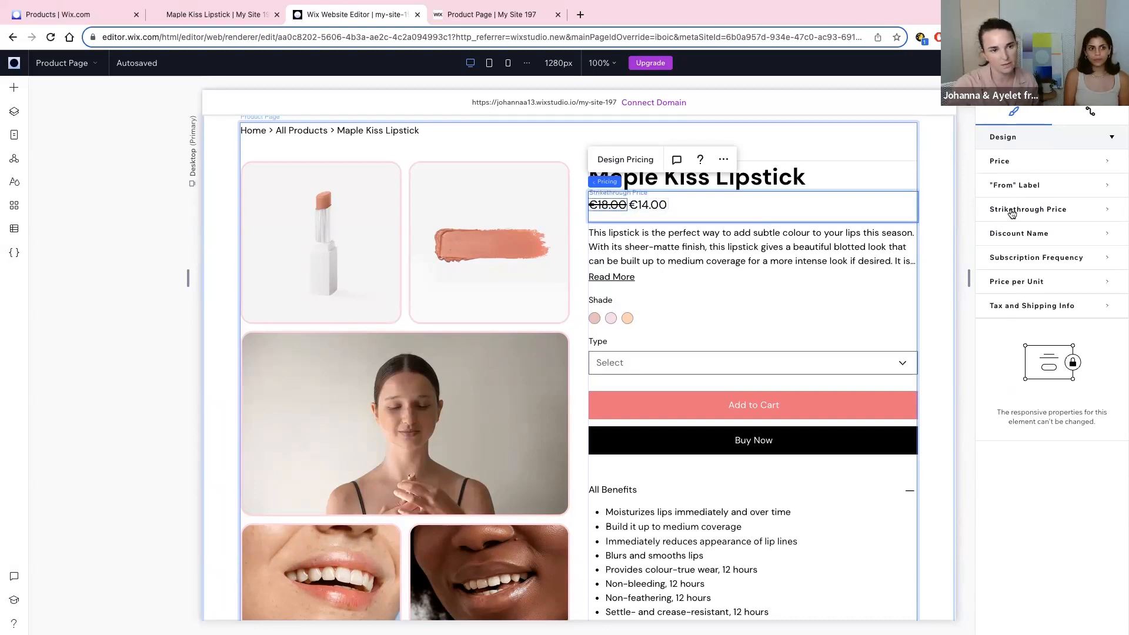
left_click(1032, 211)
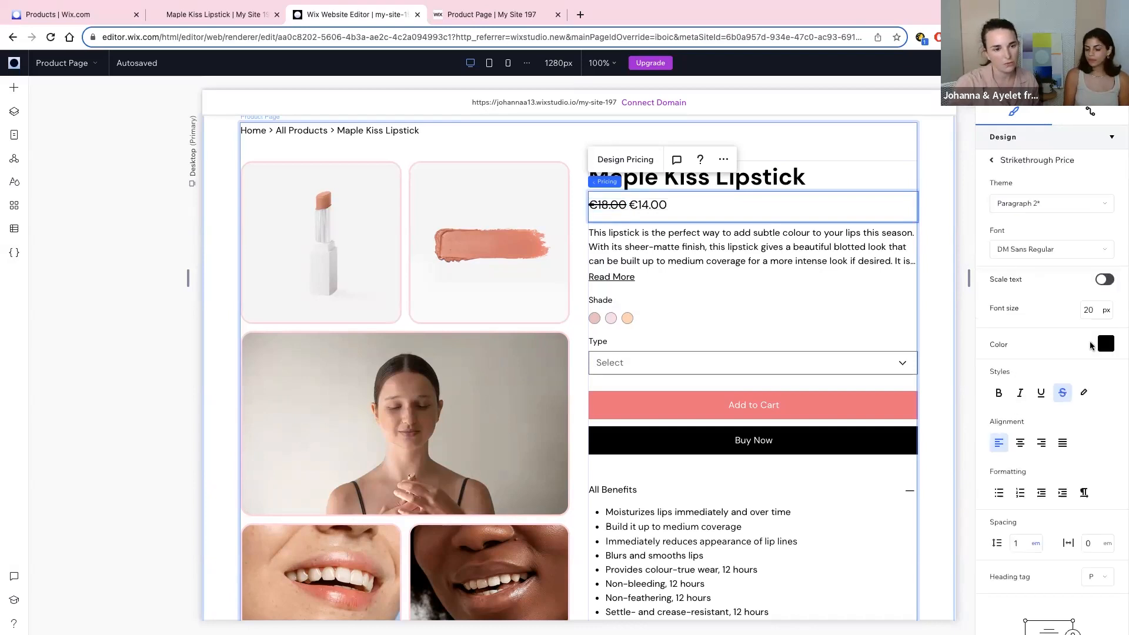
left_click(1091, 346)
left_click(1058, 452)
left_click(1111, 398)
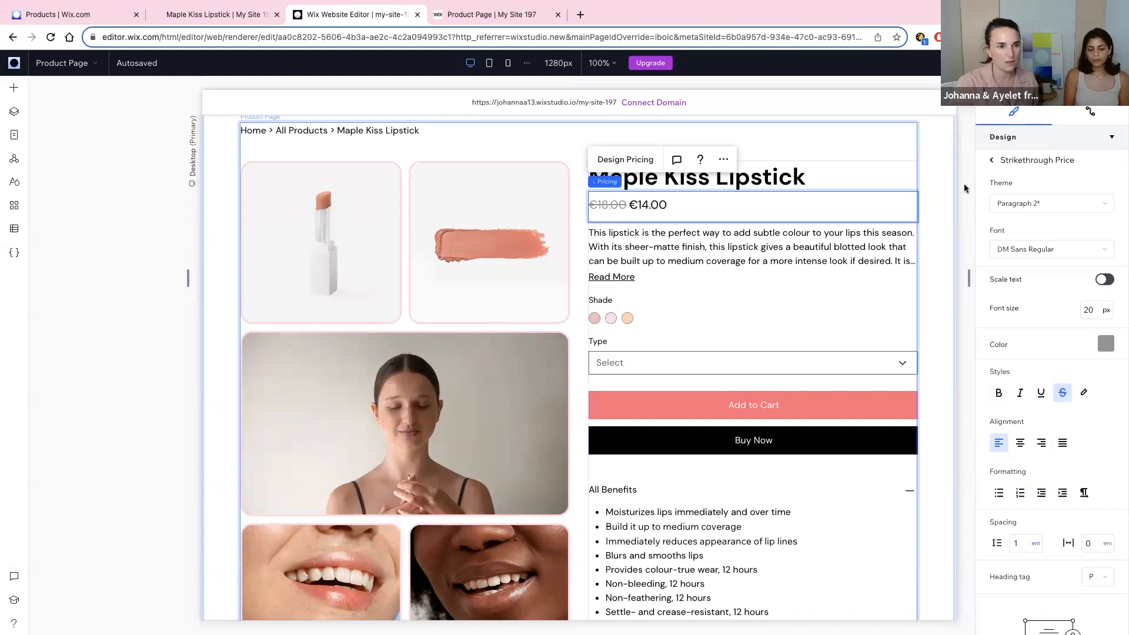
Step: Change the current price's text color to the coral pink theme color that matches the Add to Cart button
left_click(988, 161)
left_click(1010, 163)
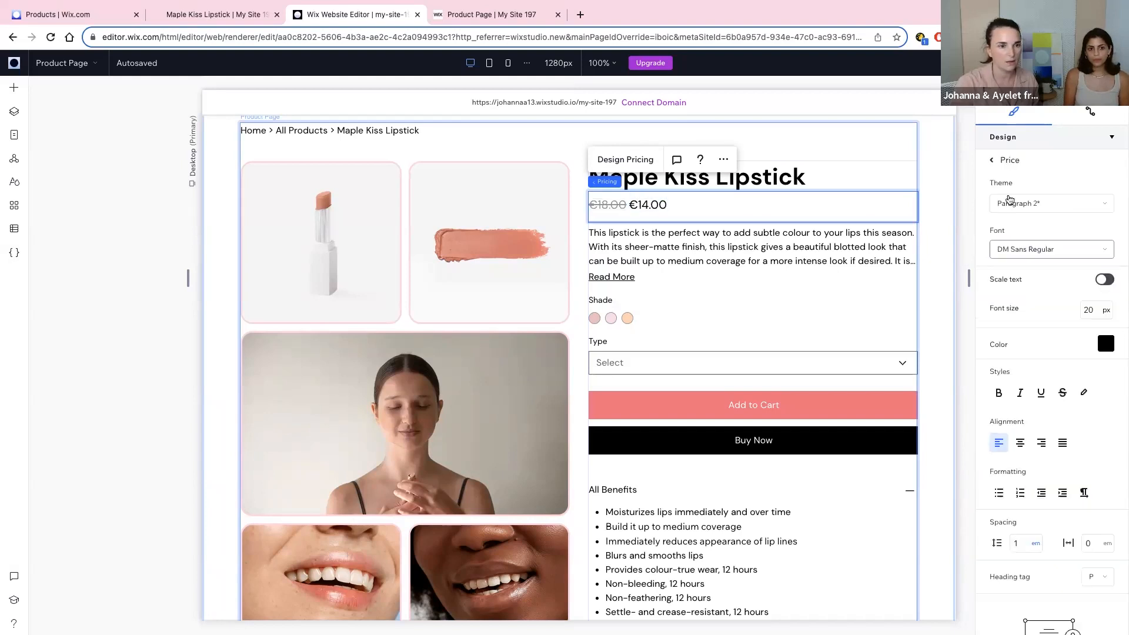
left_click(1106, 341)
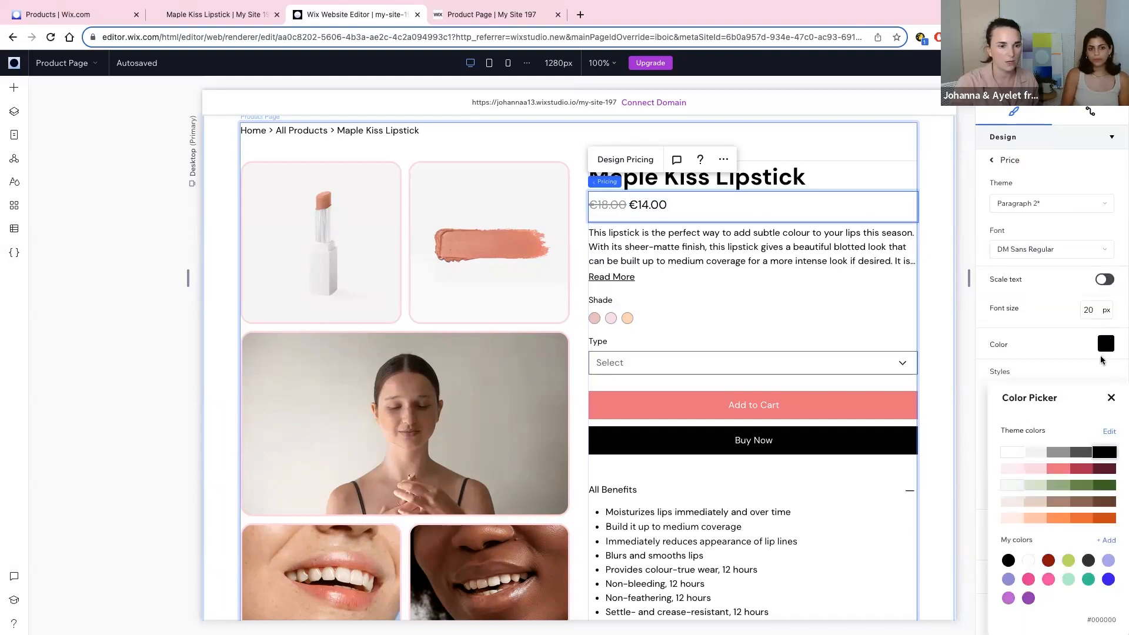
left_click(1060, 469)
left_click(1112, 398)
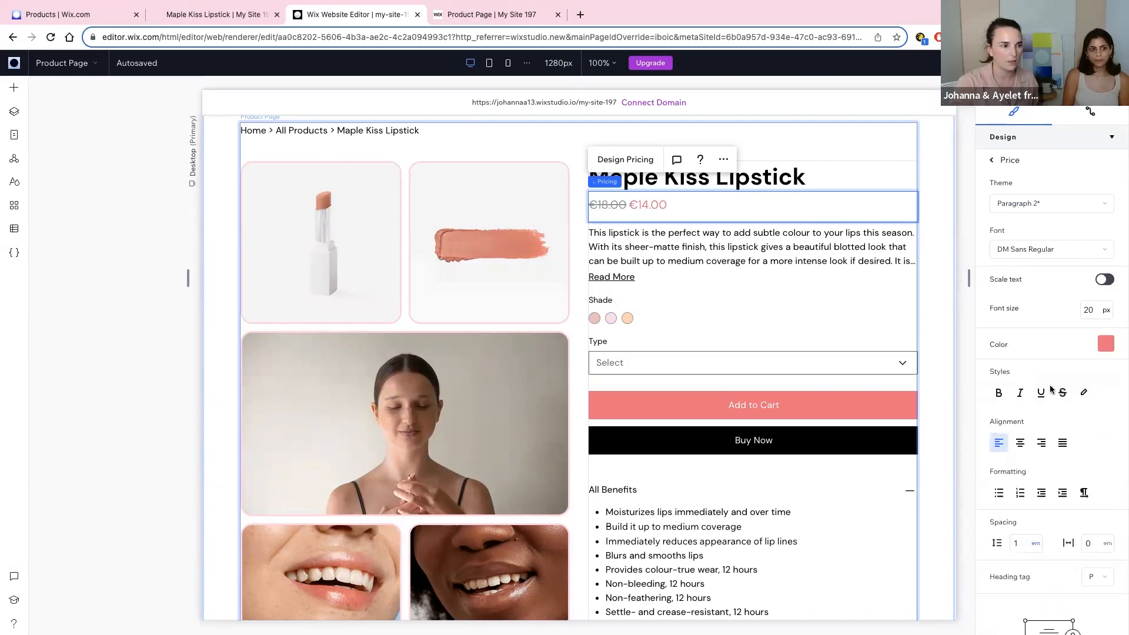
Step: Round the corners of the product options' Type dropdown input field with a 10 px radius
left_click(704, 355)
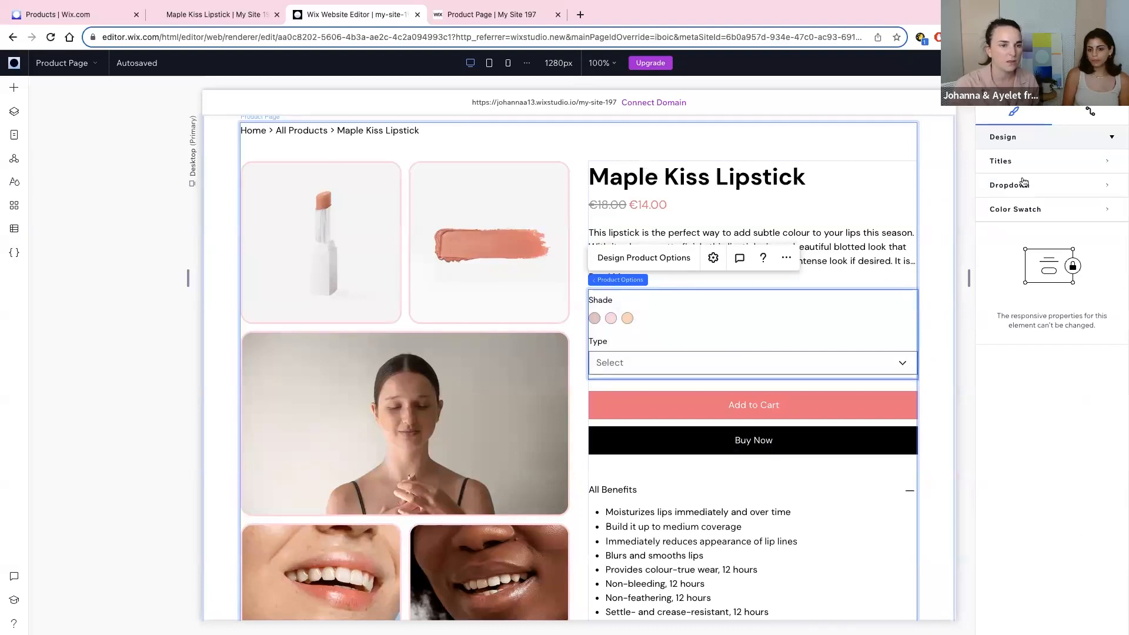
left_click(1019, 185)
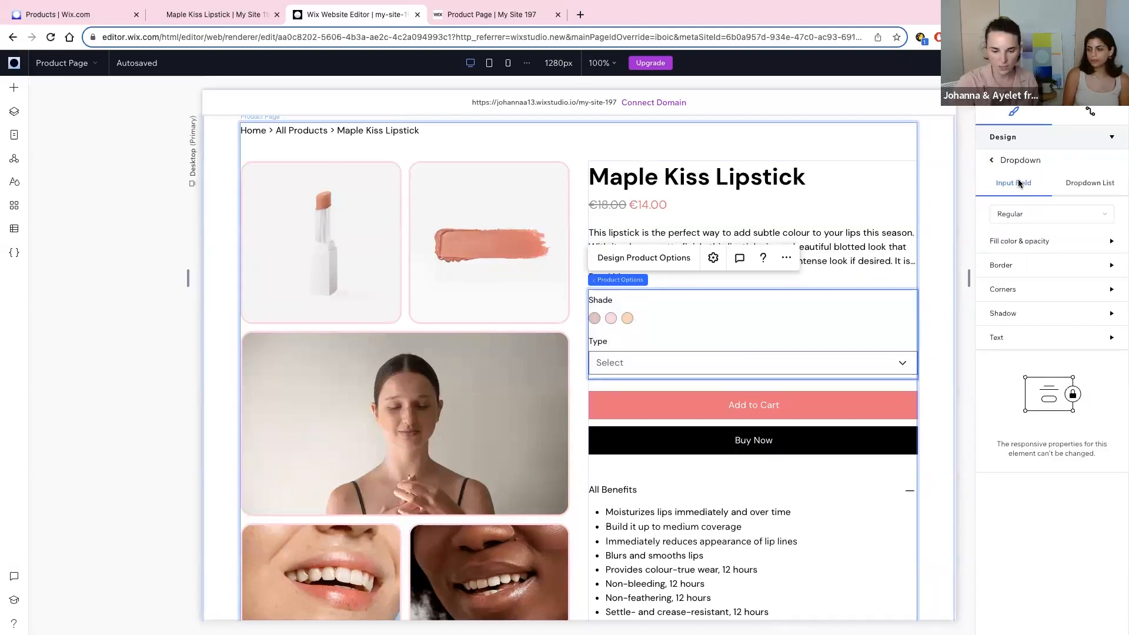
left_click(1013, 290)
left_click(1000, 327)
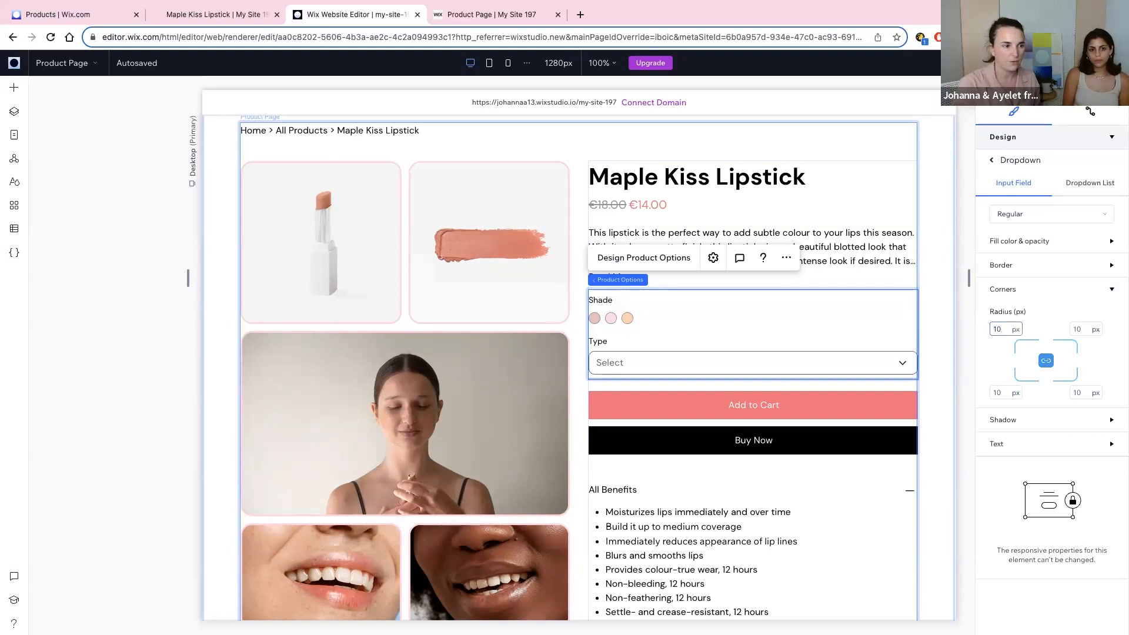
Step: Set the dropdown input field's regular background to the palest pink theme color, #FCEBEF
left_click(1000, 241)
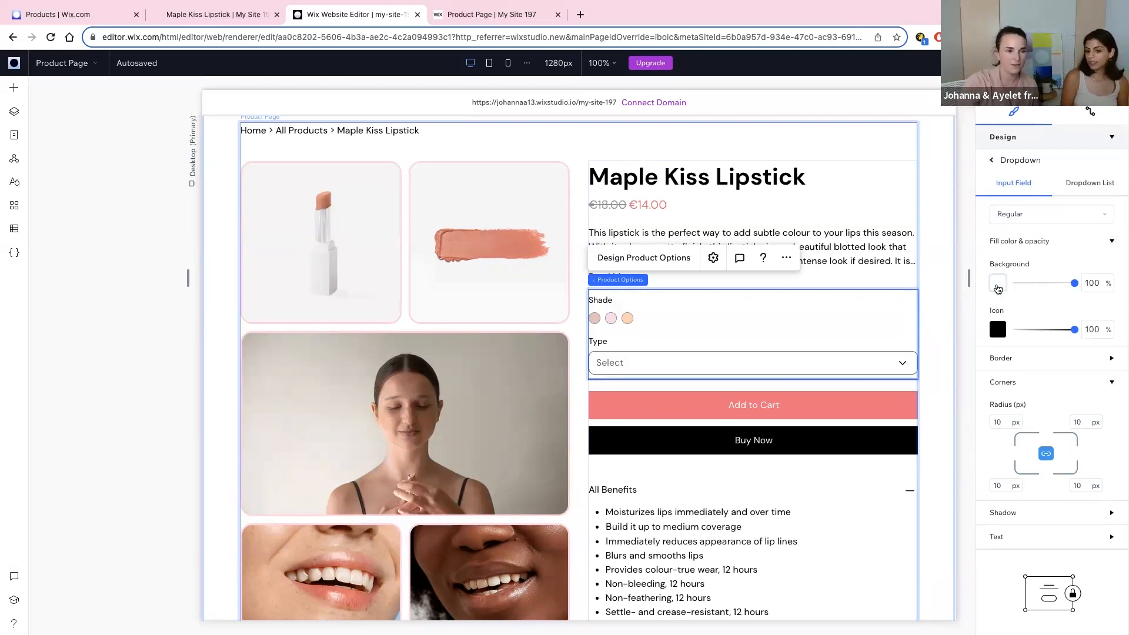
left_click(997, 286)
left_click(998, 285)
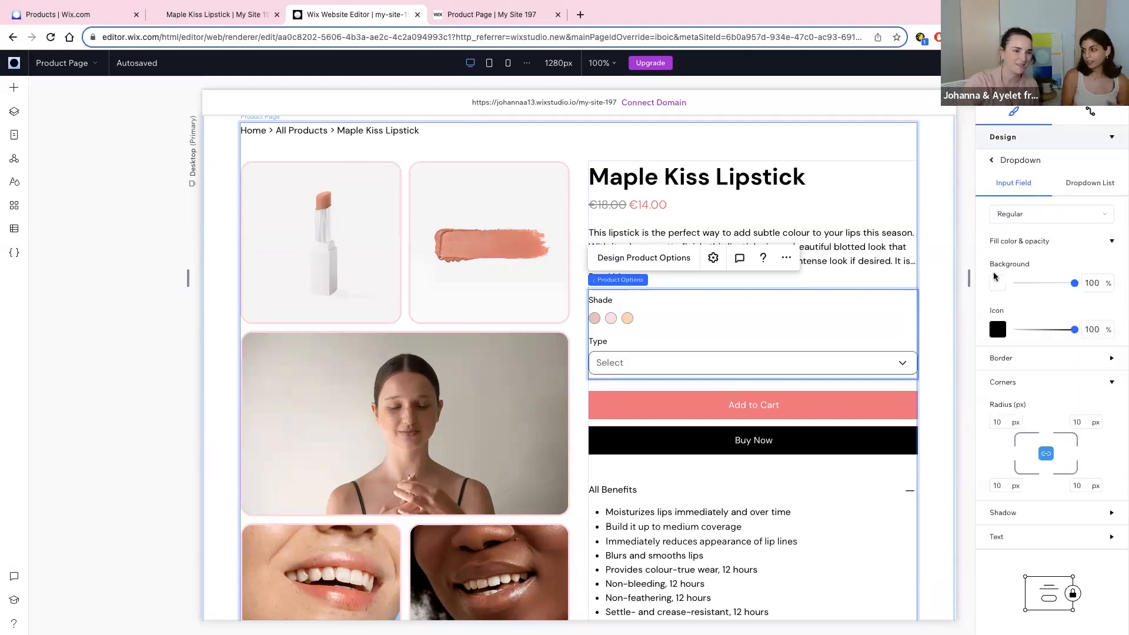
left_click(1000, 285)
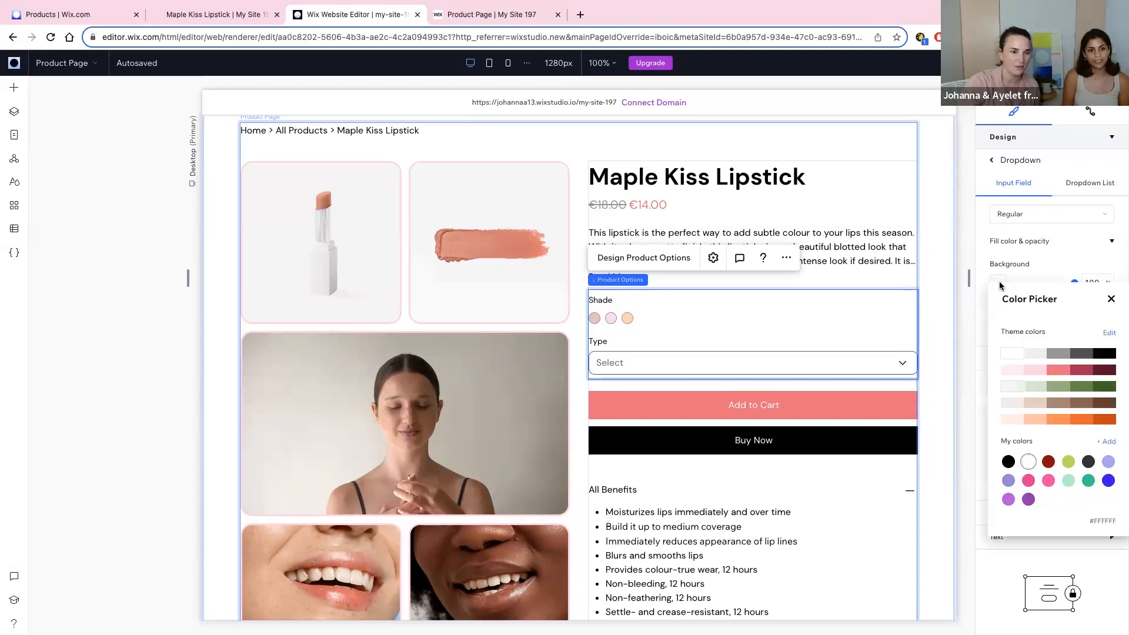
left_click(1013, 370)
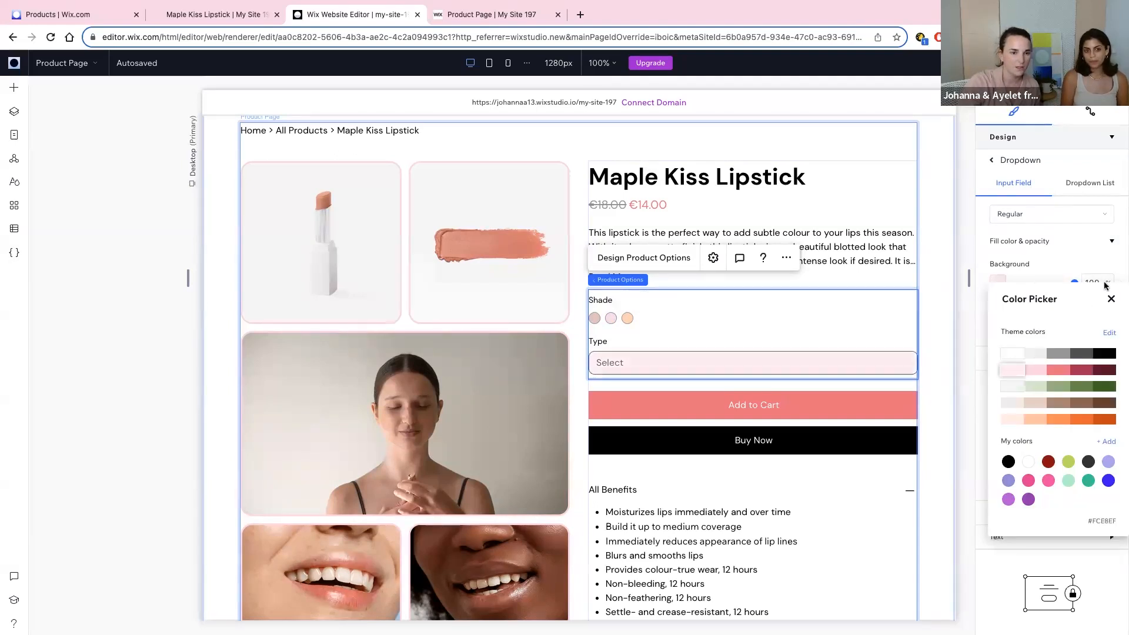
left_click(1105, 286)
Step: Change the dropdown's arrow icon and input text to the coral pink theme color
left_click(998, 329)
left_click(1058, 415)
left_click(1110, 346)
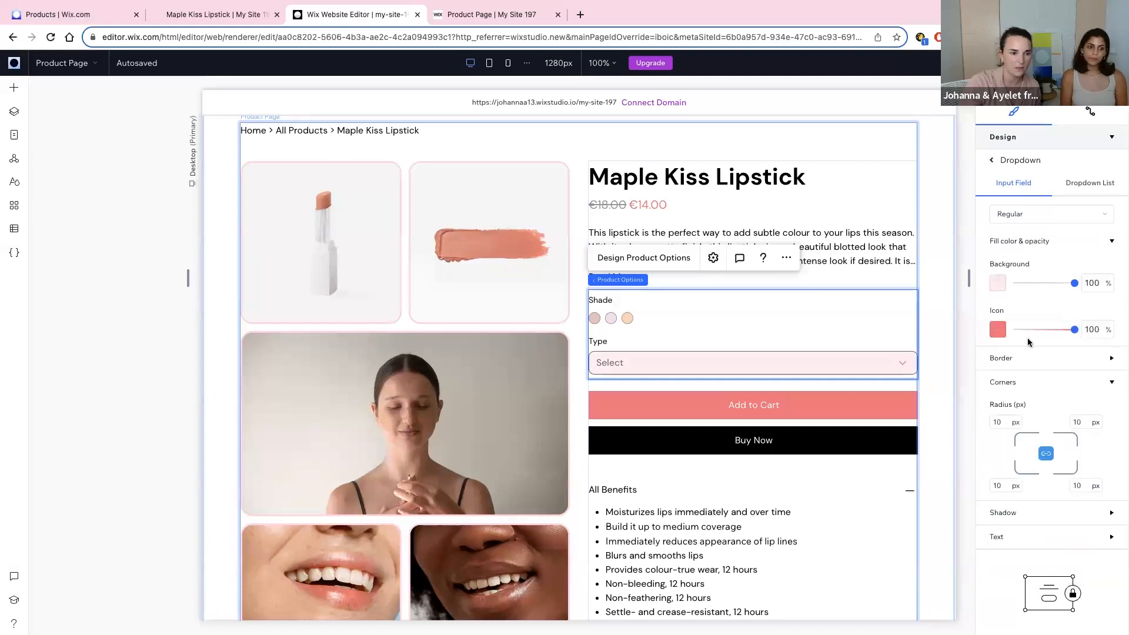
left_click(998, 536)
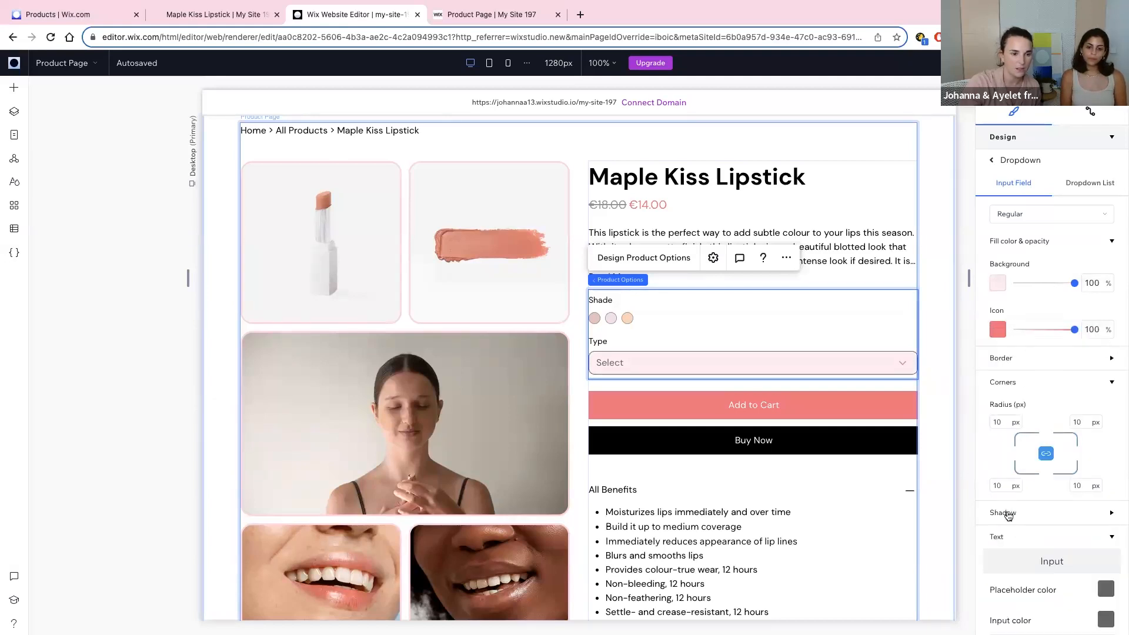
scroll(1000, 524, "down", 3)
left_click(1106, 463)
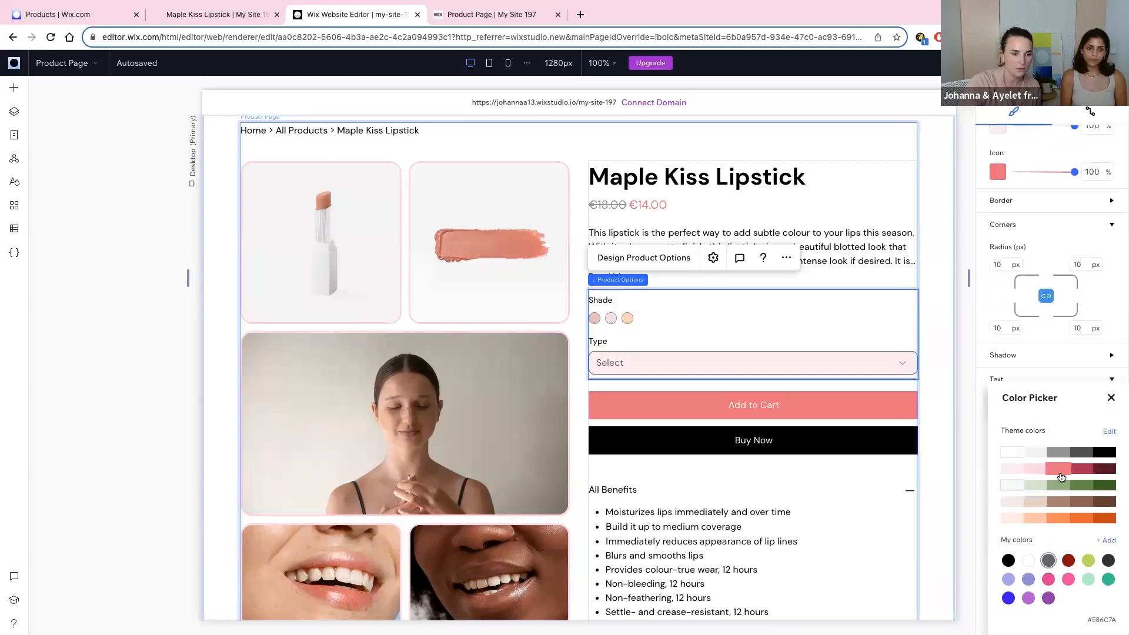
left_click(1111, 400)
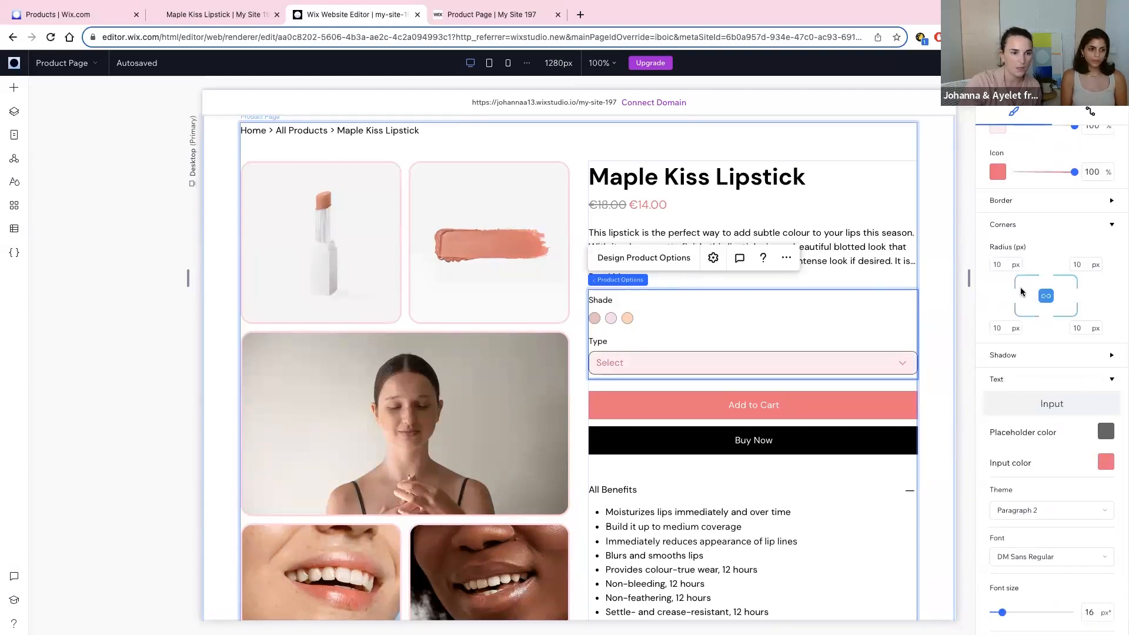
Step: Remove the border from the dropdown input field in its regular state
left_click(1008, 197)
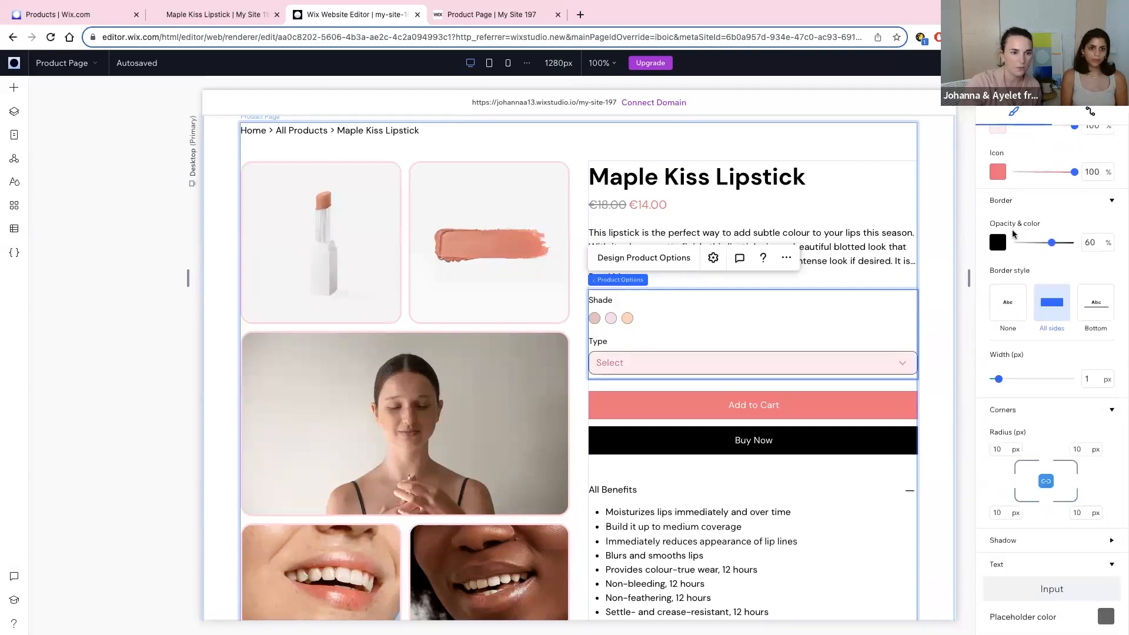
left_click(1008, 301)
scroll(1042, 281, "up", 3)
Step: Give the dropdown input field's hover state no border and the palest pink theme background
left_click(1029, 203)
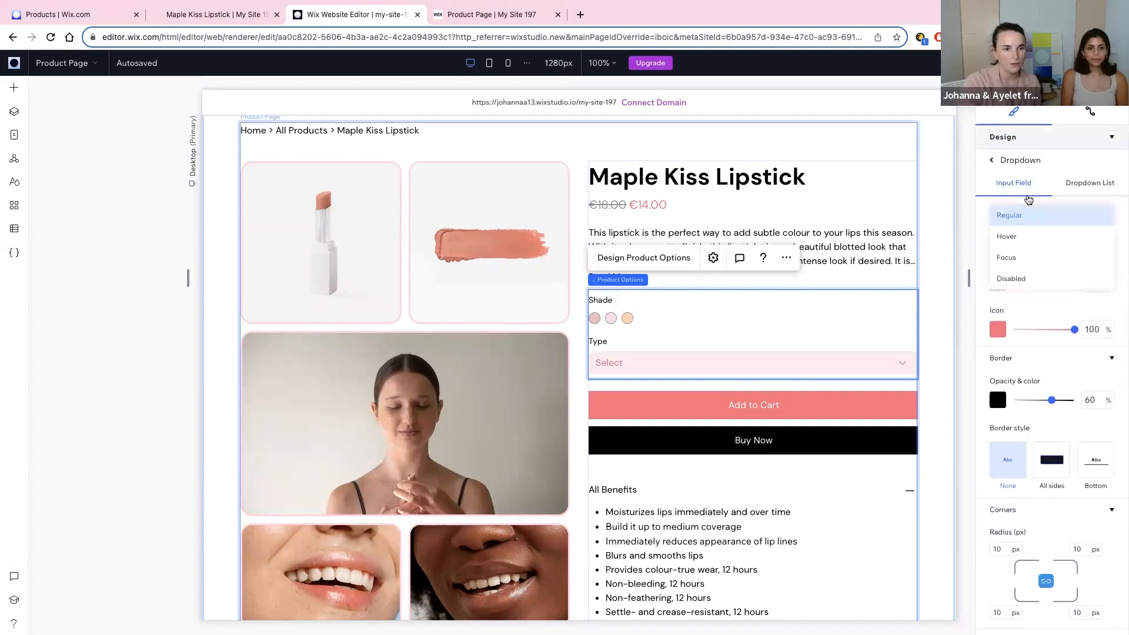
left_click(1015, 236)
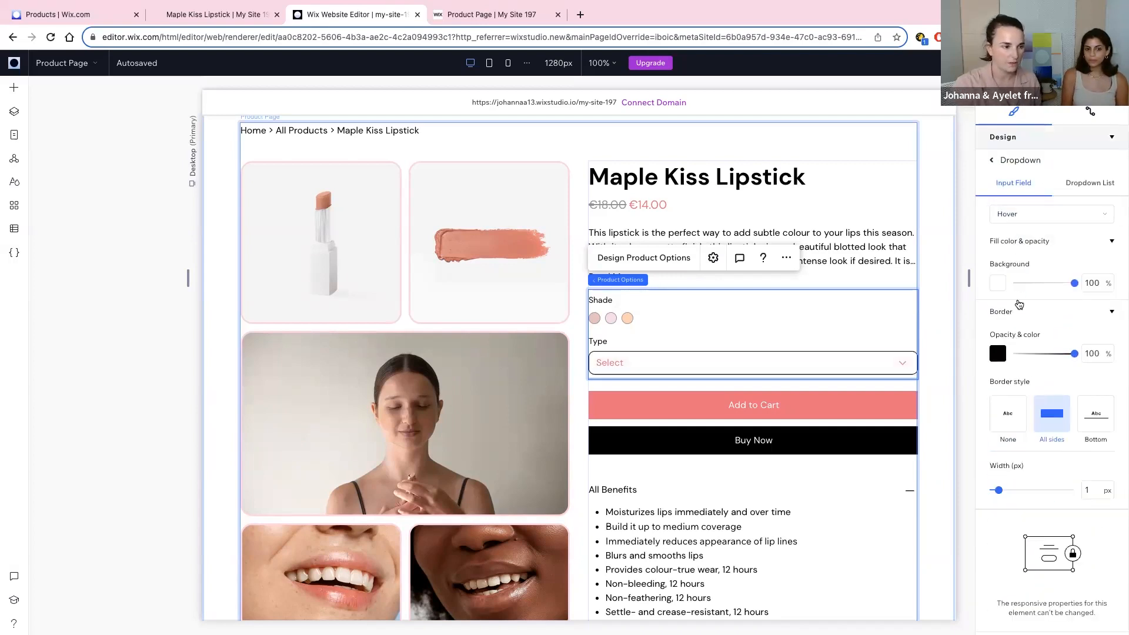
left_click(1009, 412)
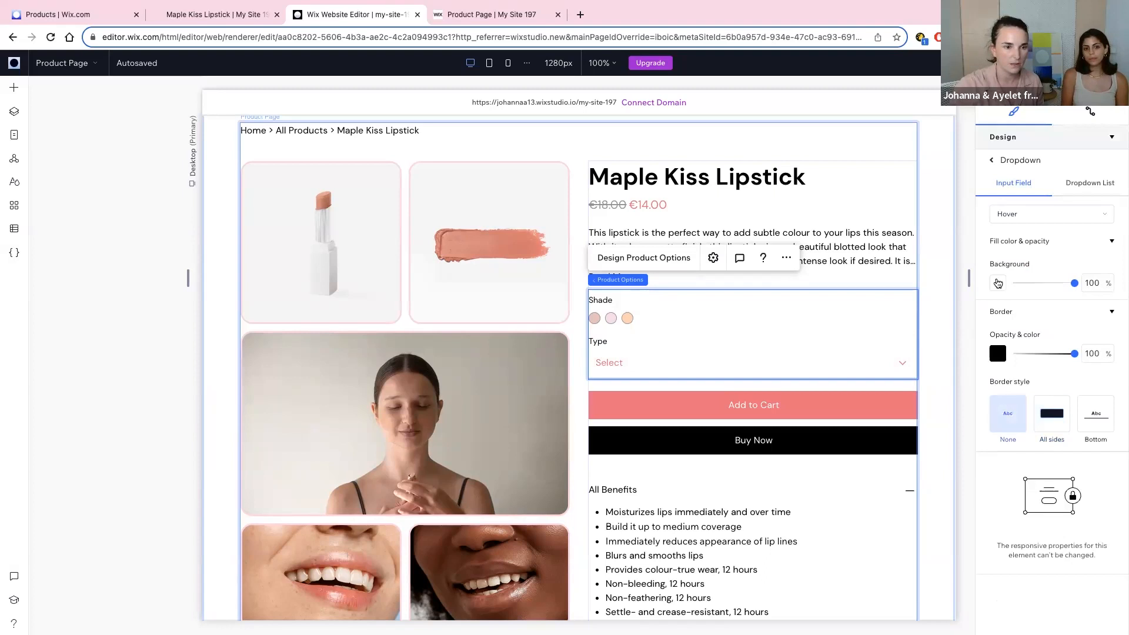
left_click(998, 283)
left_click(1012, 367)
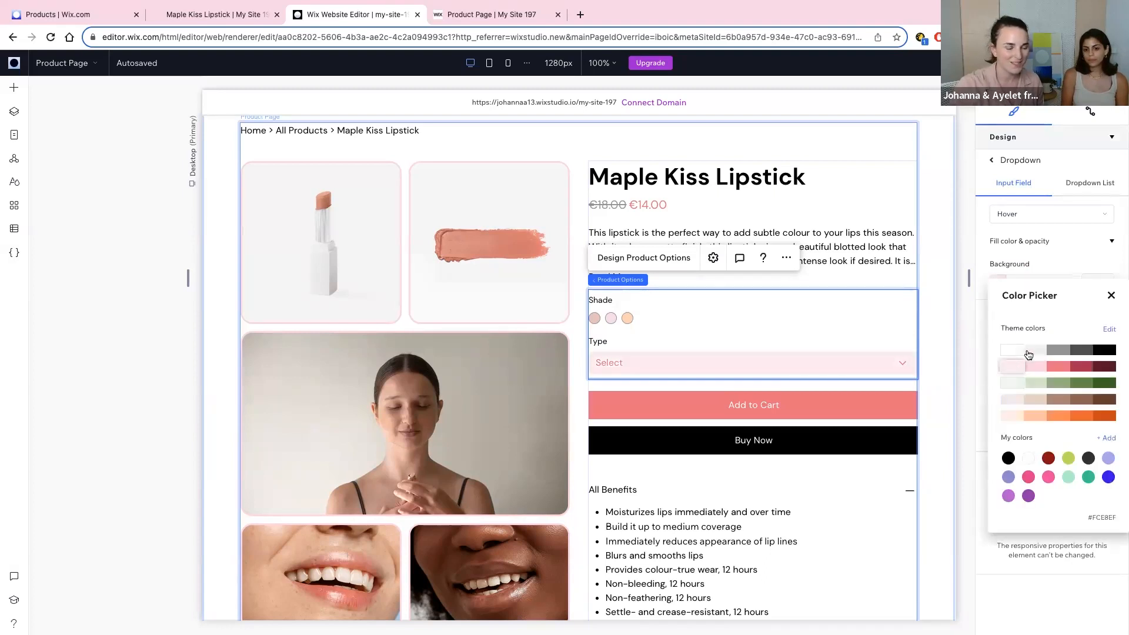
left_click(1112, 296)
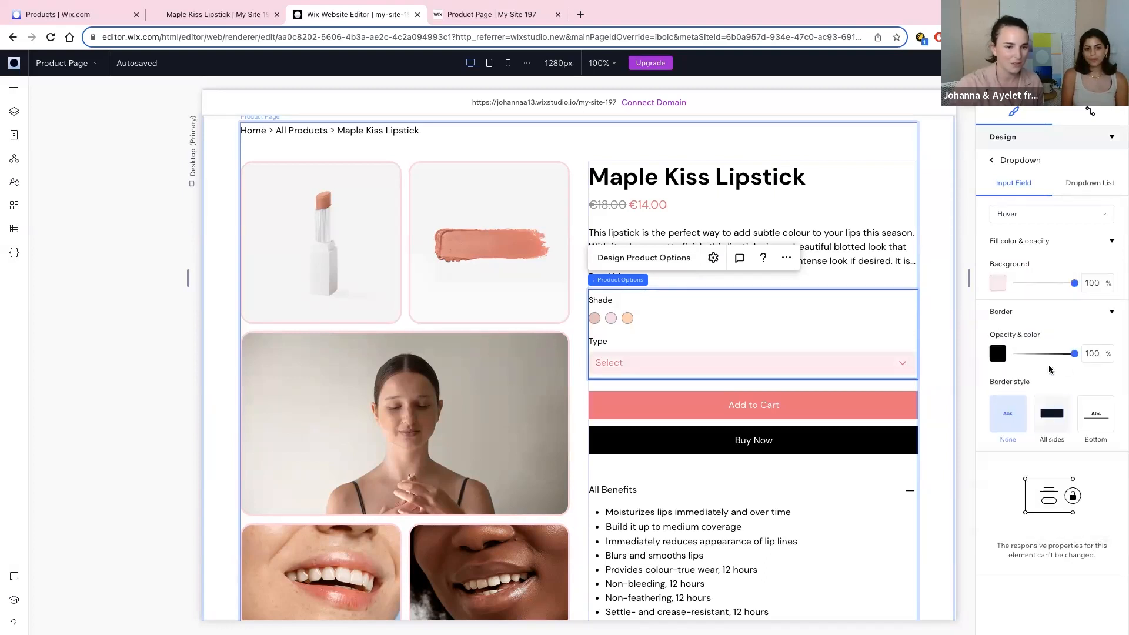
Step: Change the dropdown's hover background to the second-lightest pink theme color at 70% opacity
left_click(1024, 214)
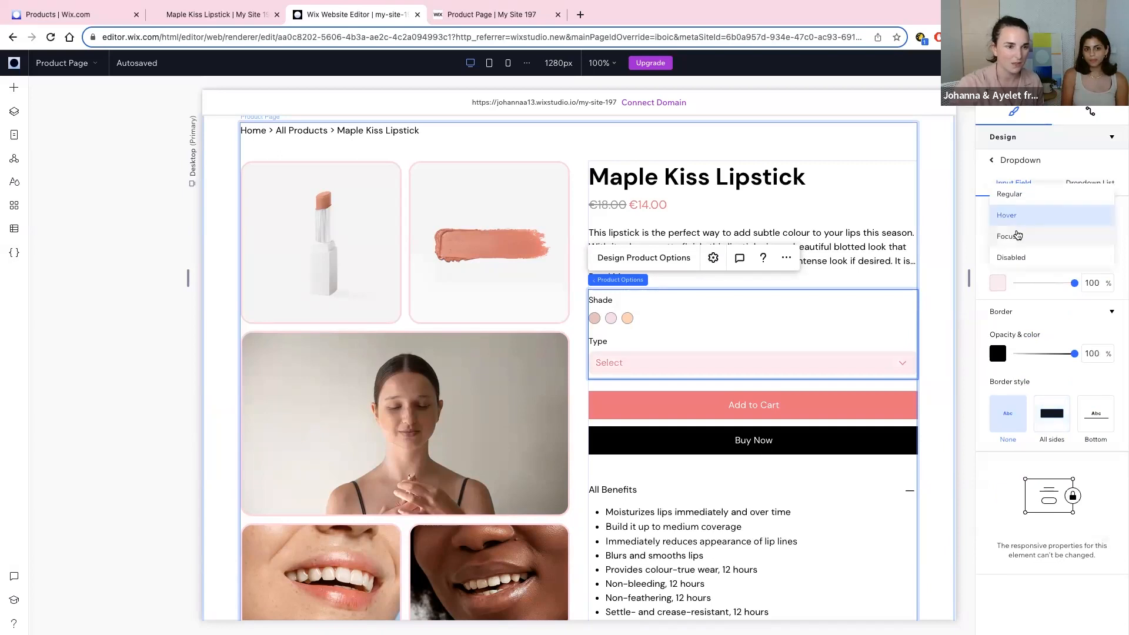
left_click(994, 280)
left_click(1000, 284)
left_click(1027, 369)
left_click(1110, 298)
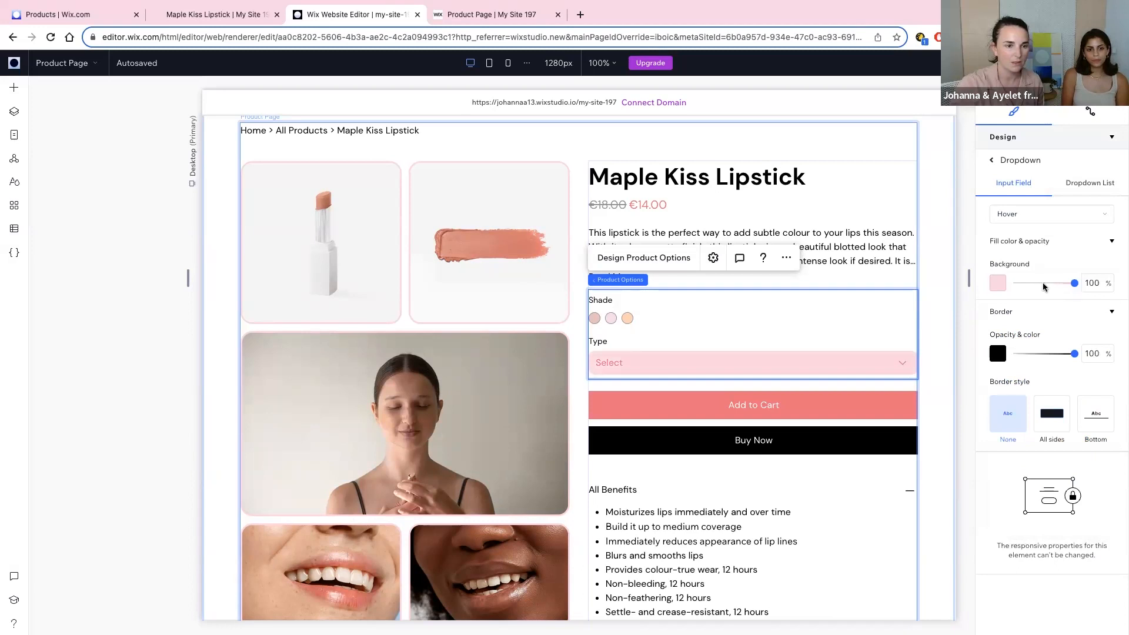
left_click(1055, 283)
left_click(1091, 281)
type("10")
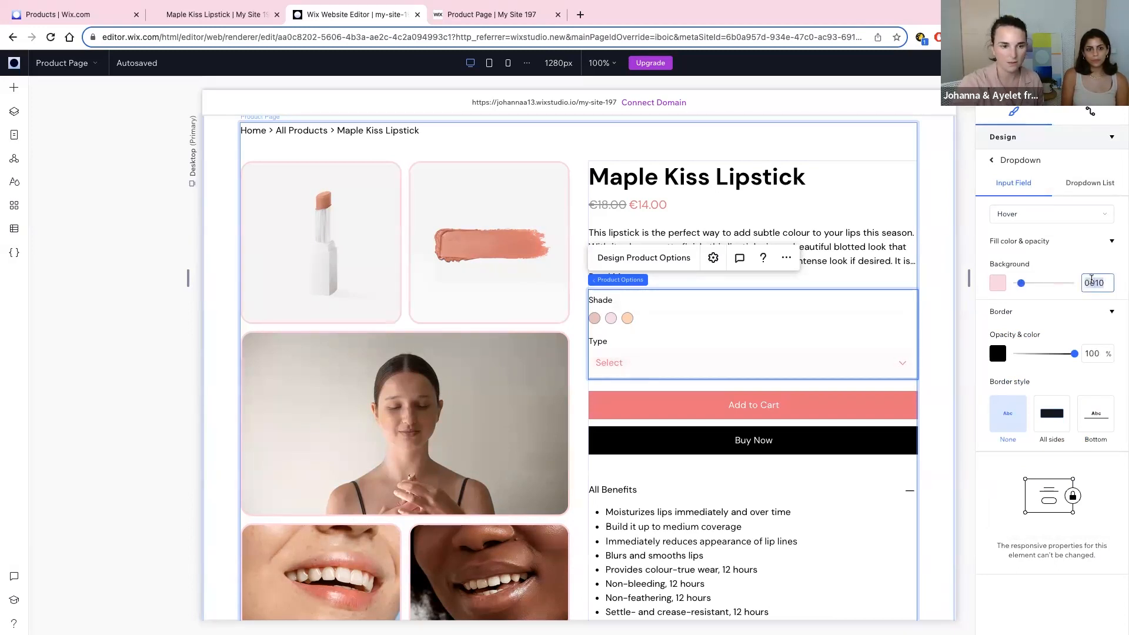
type("70")
key("Return")
Step: Style the dropdown's focus state with the light pink #FAD2E0 background at 70% opacity and no border
left_click(1027, 219)
left_click(1027, 236)
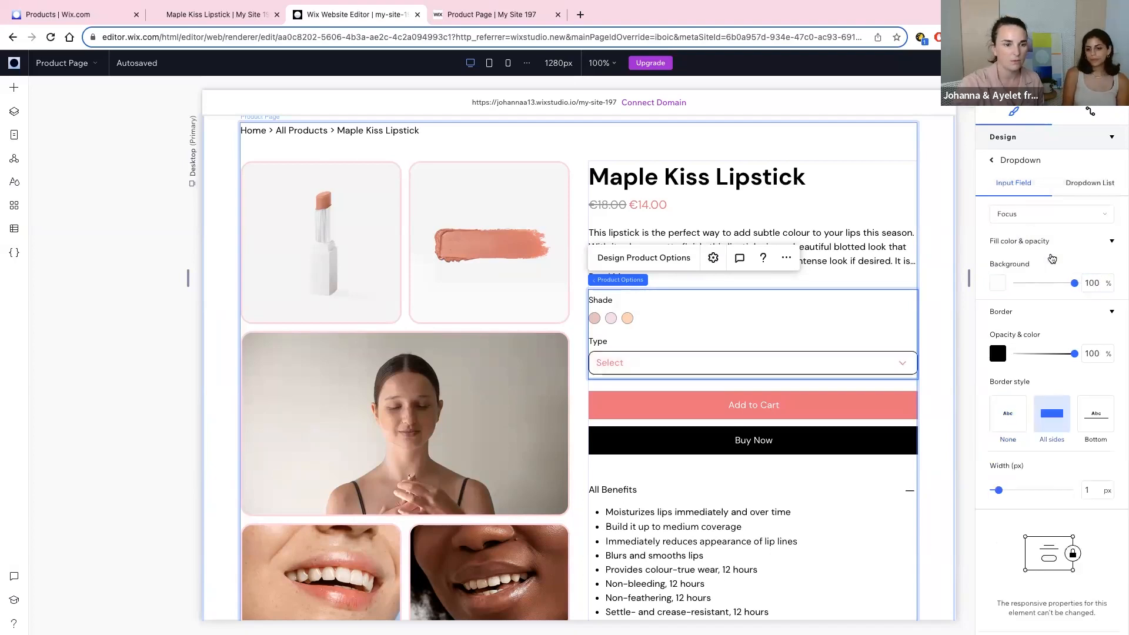
left_click(998, 283)
left_click(1034, 369)
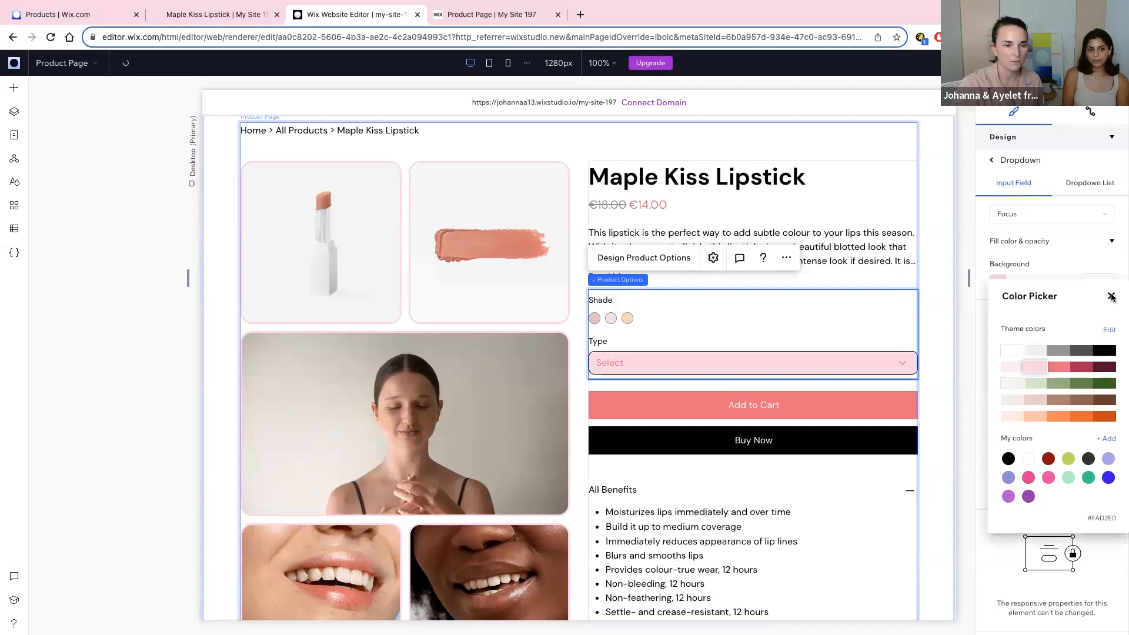
left_click(1112, 297)
left_click(1090, 282)
type("0010")
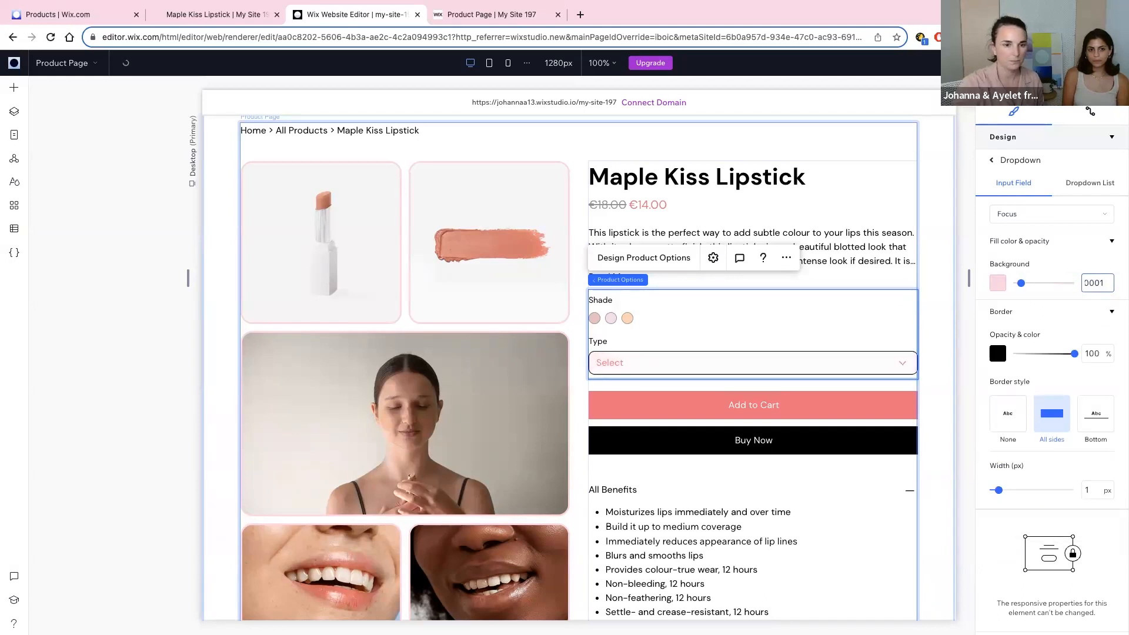
double_click(1086, 283)
type("70")
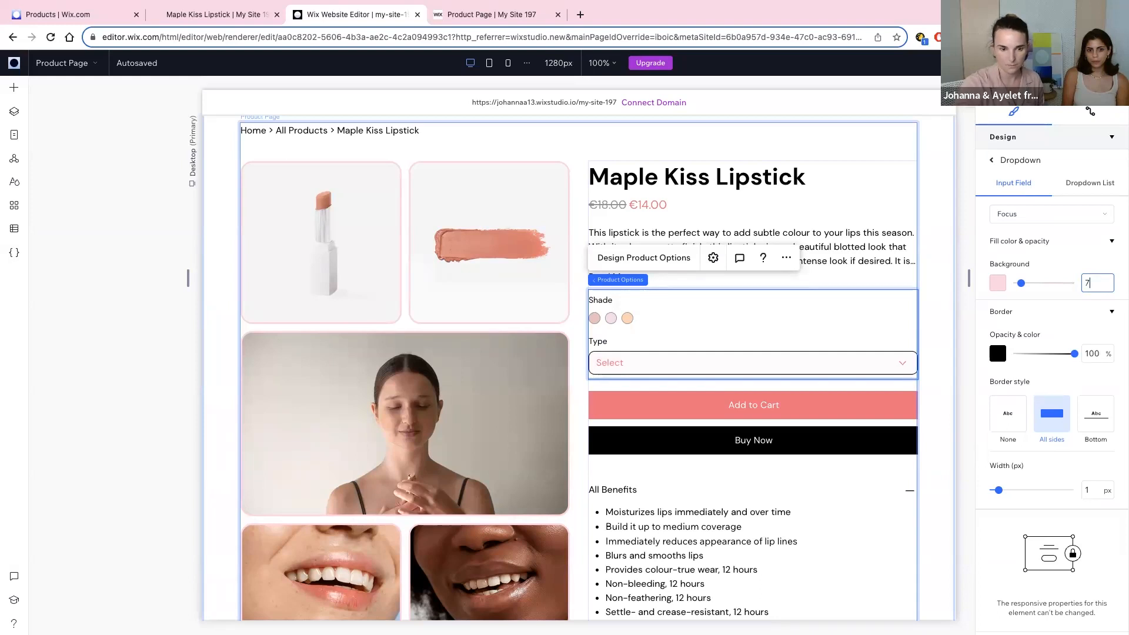
left_click(1004, 422)
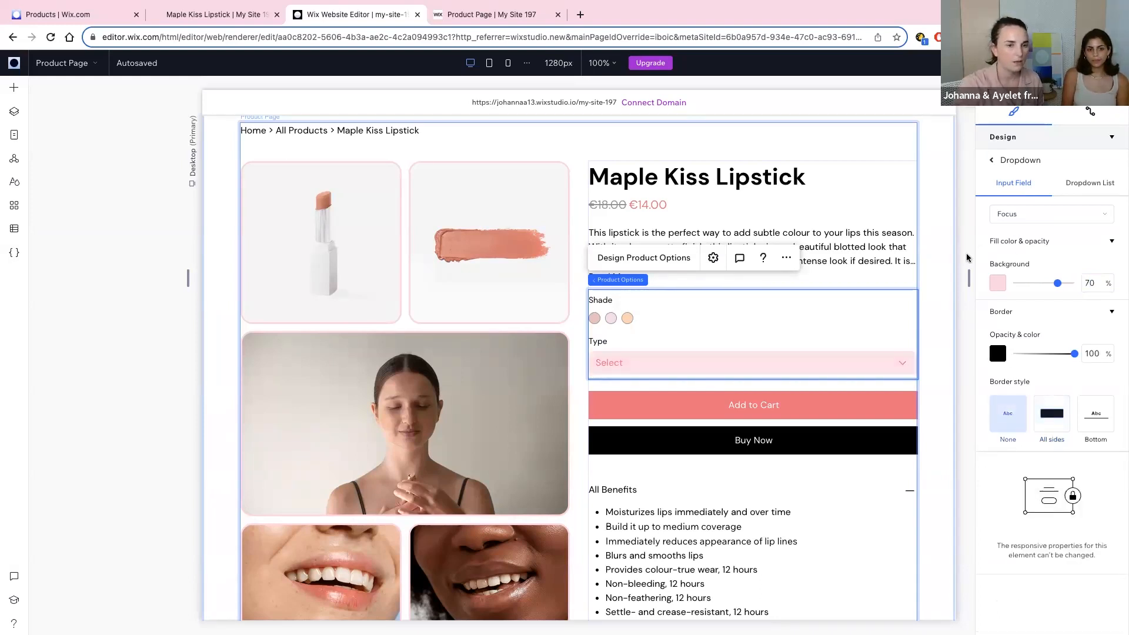
Step: Preview the Type dropdown's expanded option list and return to its input field settings
left_click(1087, 186)
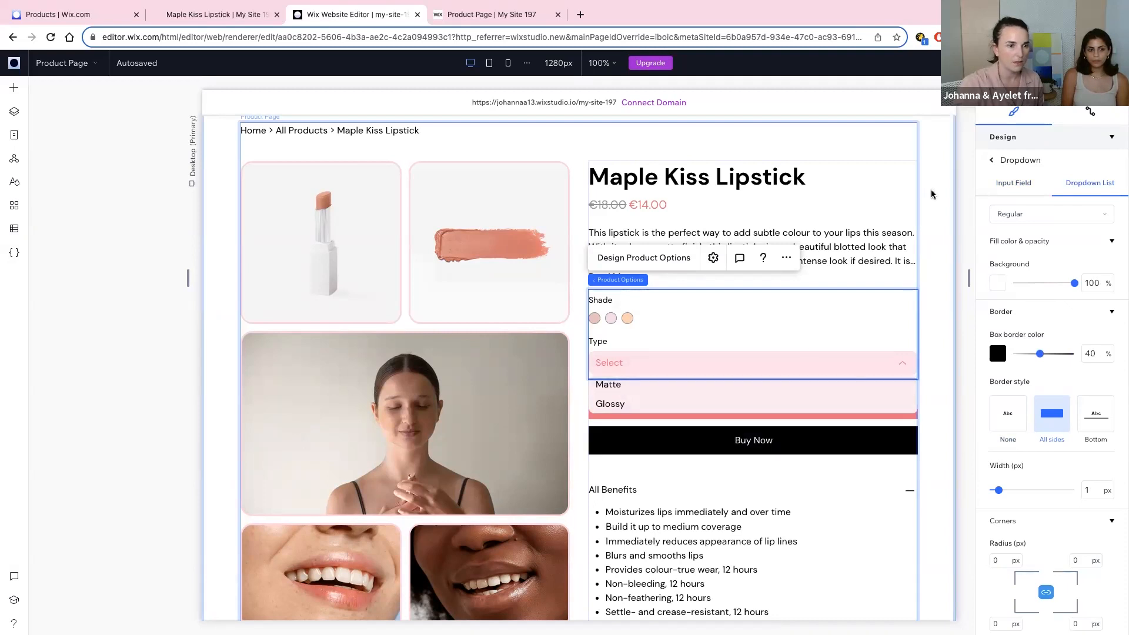
left_click(1021, 188)
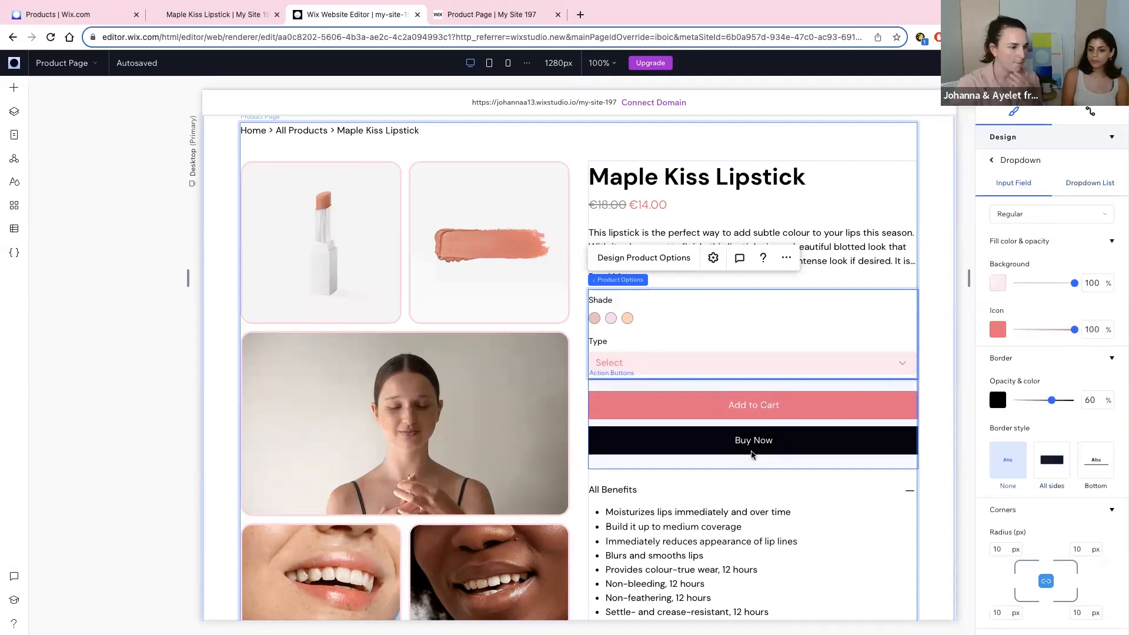
Step: Set a 10 px corner radius for all action buttons through the product page's overall design settings
left_click(789, 462)
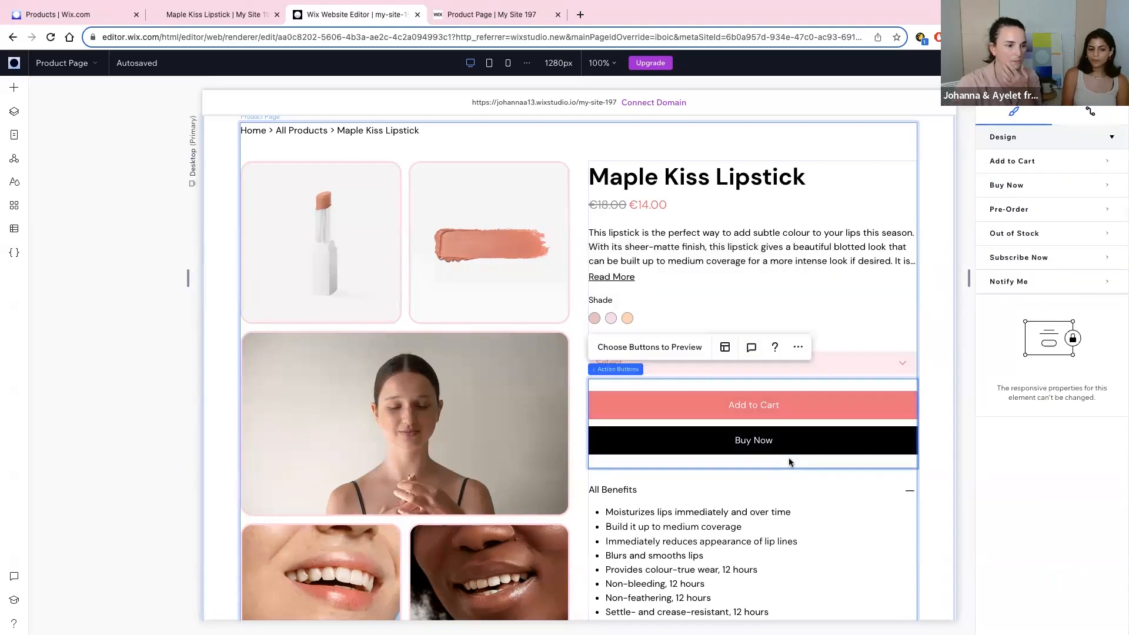
left_click(577, 411)
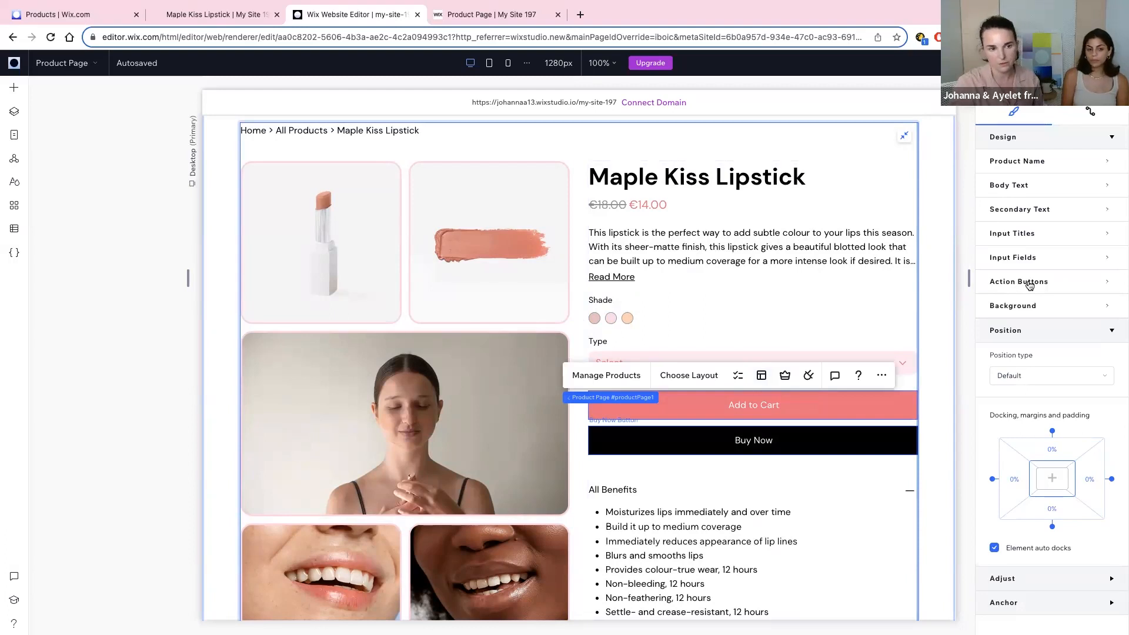
left_click(1039, 284)
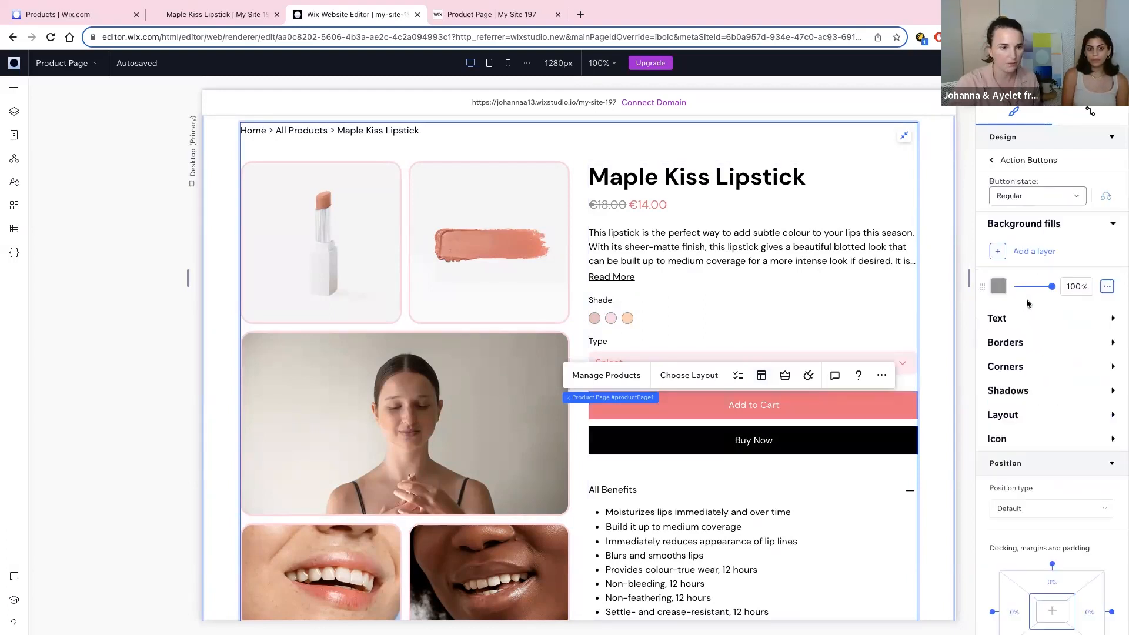
left_click(1018, 369)
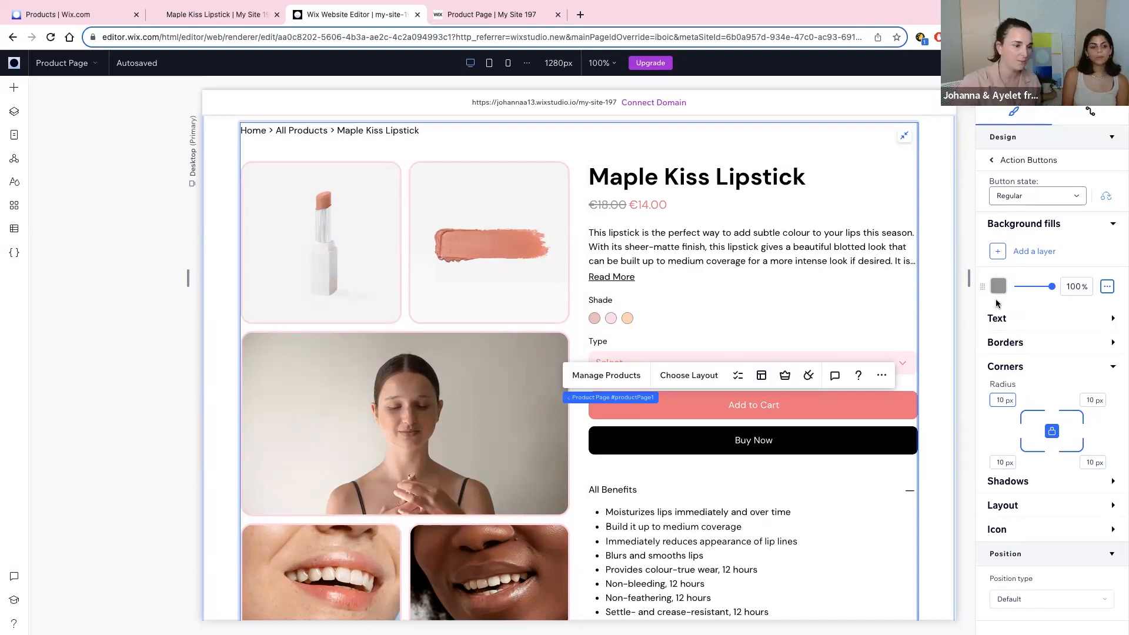
Step: Reduce the Add to Cart button's background fill opacity to 0%
left_click(703, 414)
left_click(701, 416)
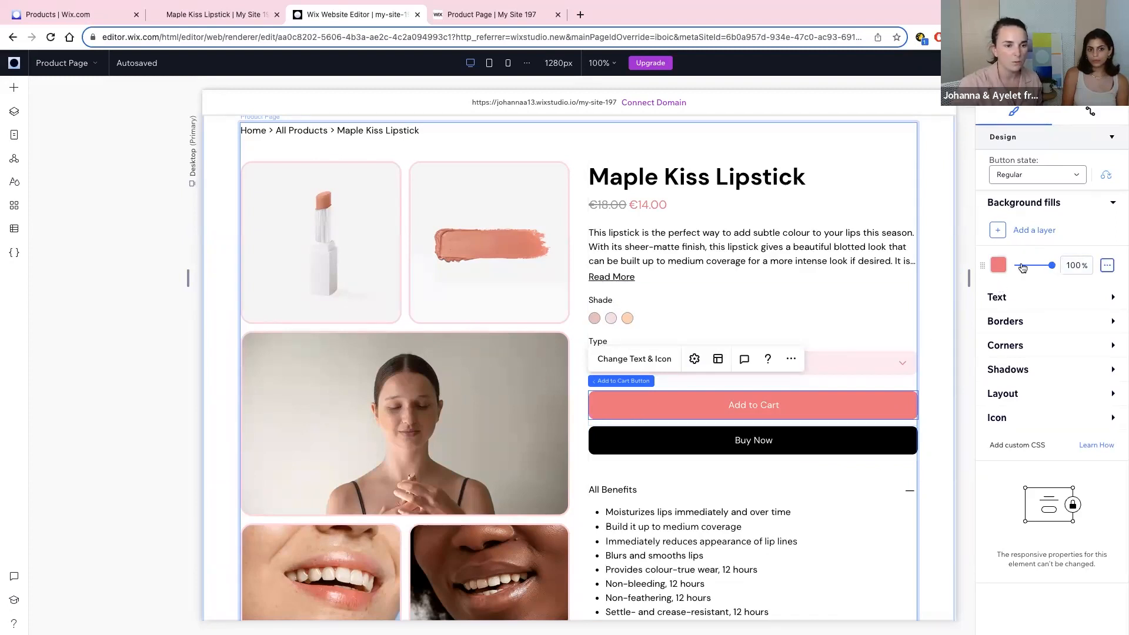
left_click_drag(1024, 268, 1012, 266)
Step: Give the Add to Cart button a 1 px border on all sides in the coral pink theme color
left_click(1007, 321)
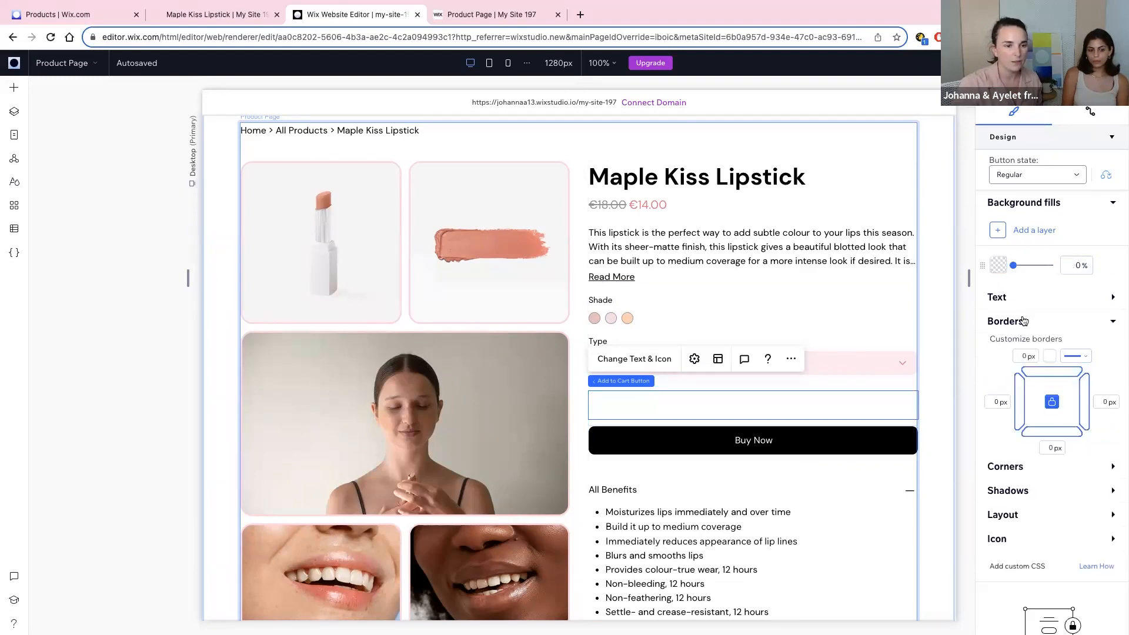
left_click(1049, 356)
left_click(1053, 475)
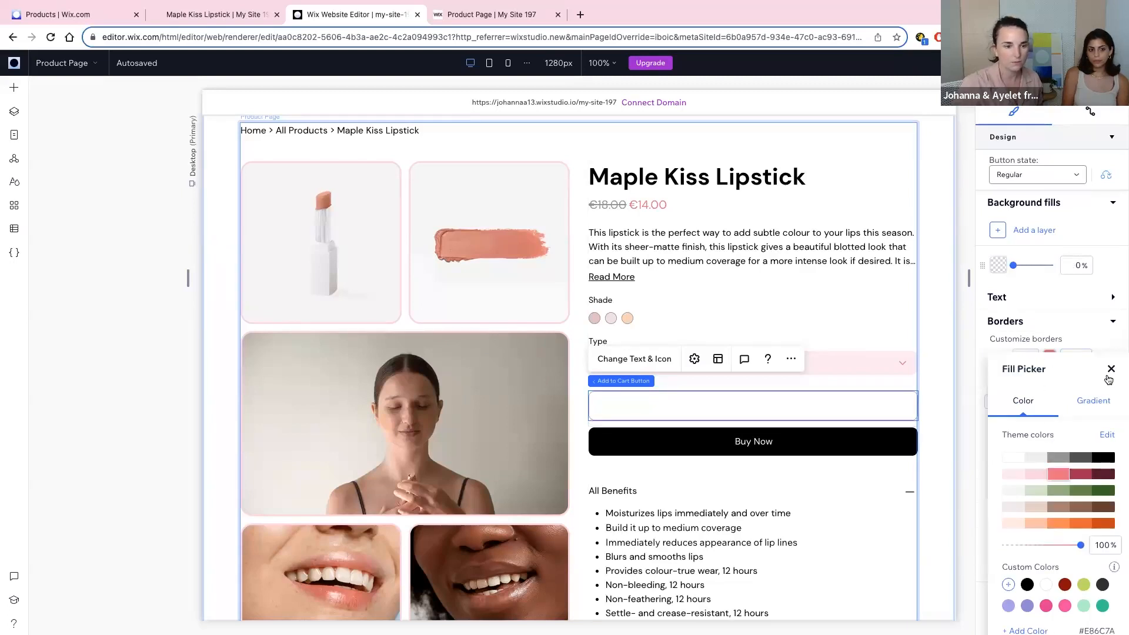
left_click(1112, 369)
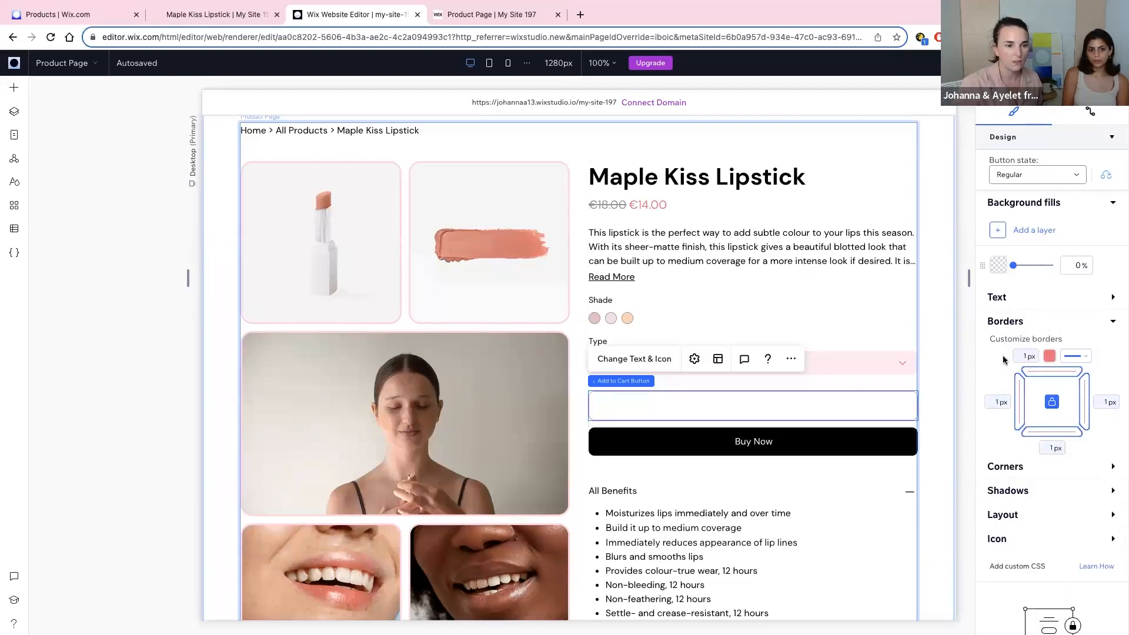
Step: Change the Add to Cart button's text color to the coral pink theme color
left_click(1004, 303)
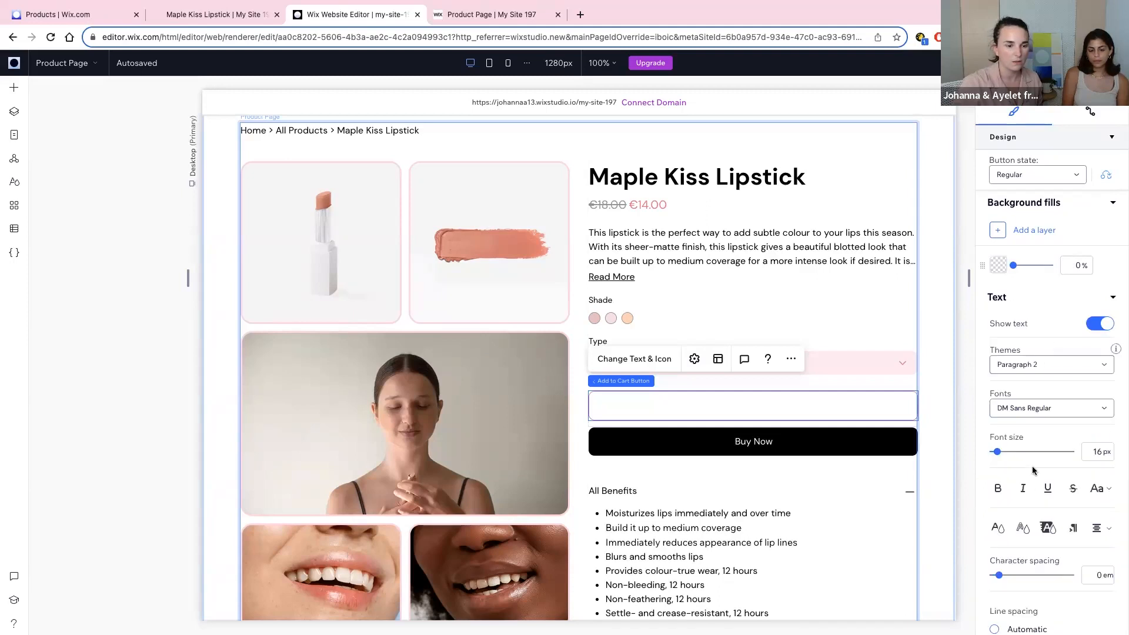
left_click(1028, 487)
left_click(1058, 473)
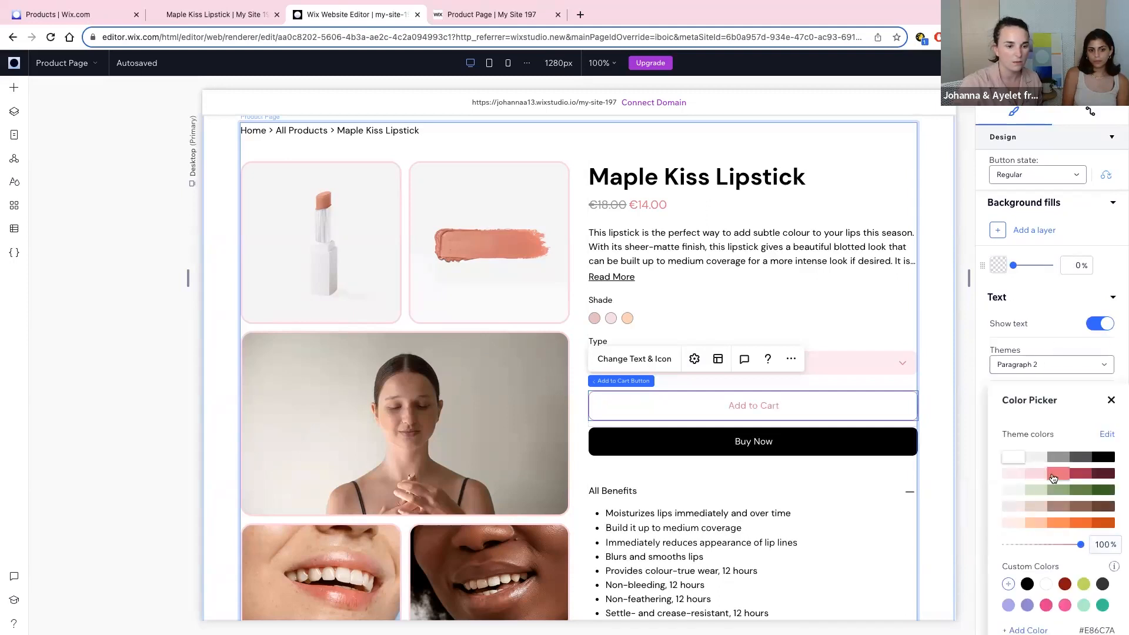
left_click(1112, 400)
left_click(848, 500)
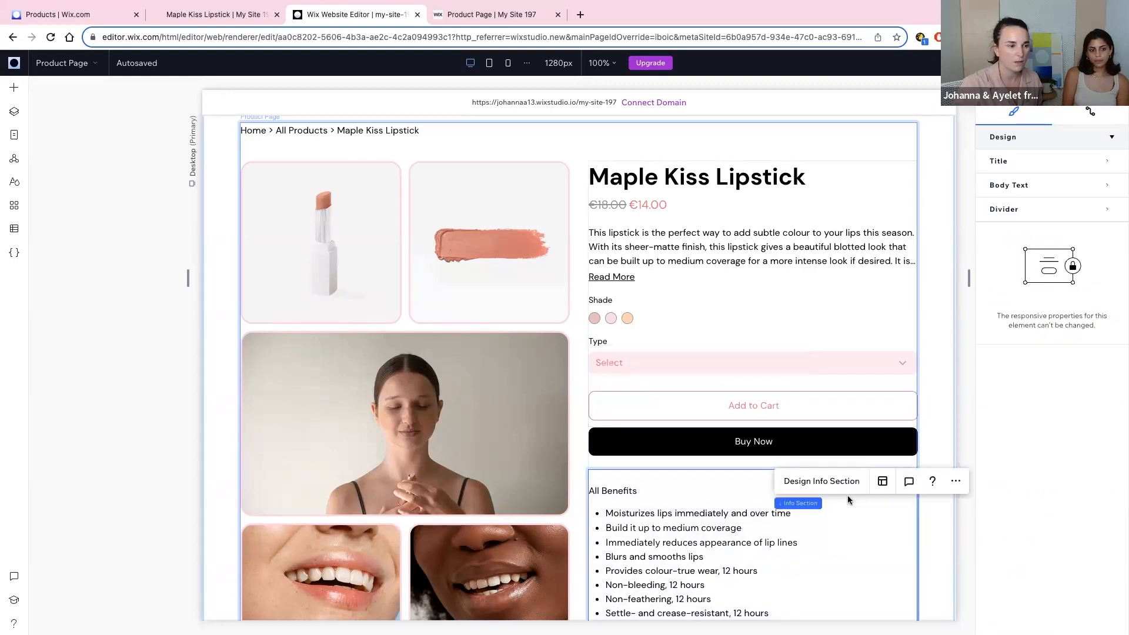
Step: Switch the Add to Cart button to its Hover state and set the hover text to the coral pink theme color
left_click(714, 410)
left_click(722, 401)
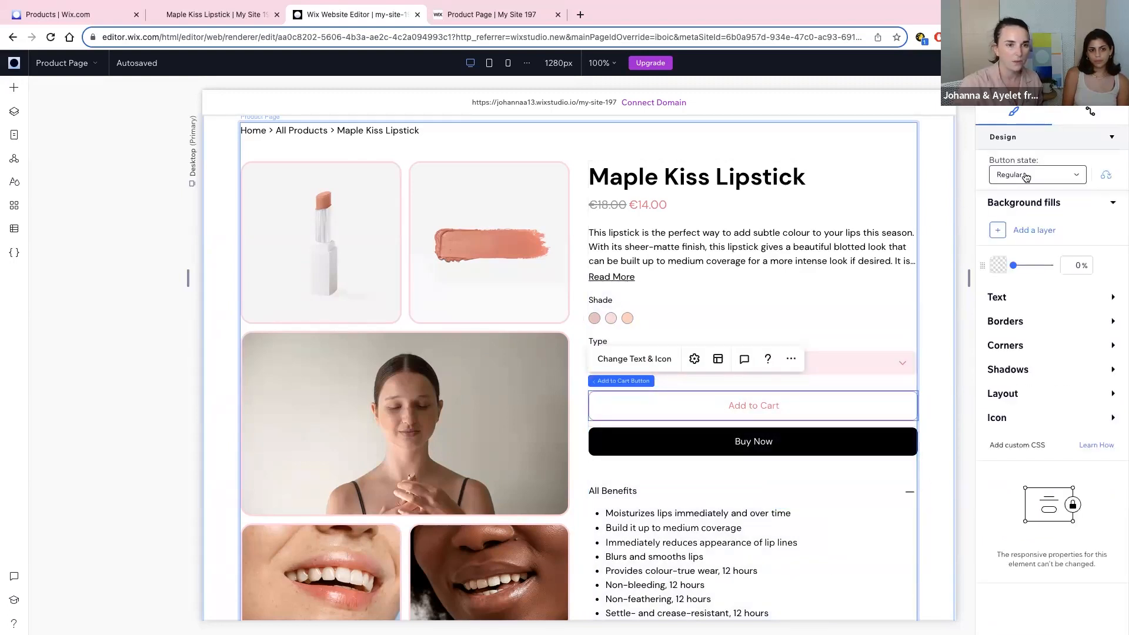
left_click(1010, 176)
left_click(1020, 194)
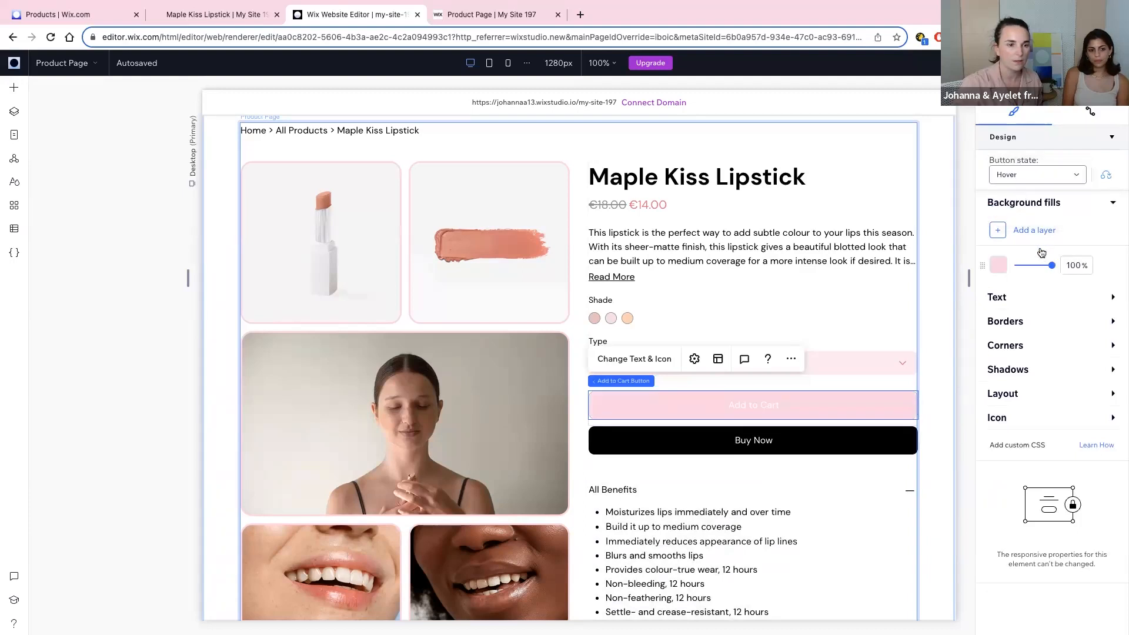
left_click(1007, 297)
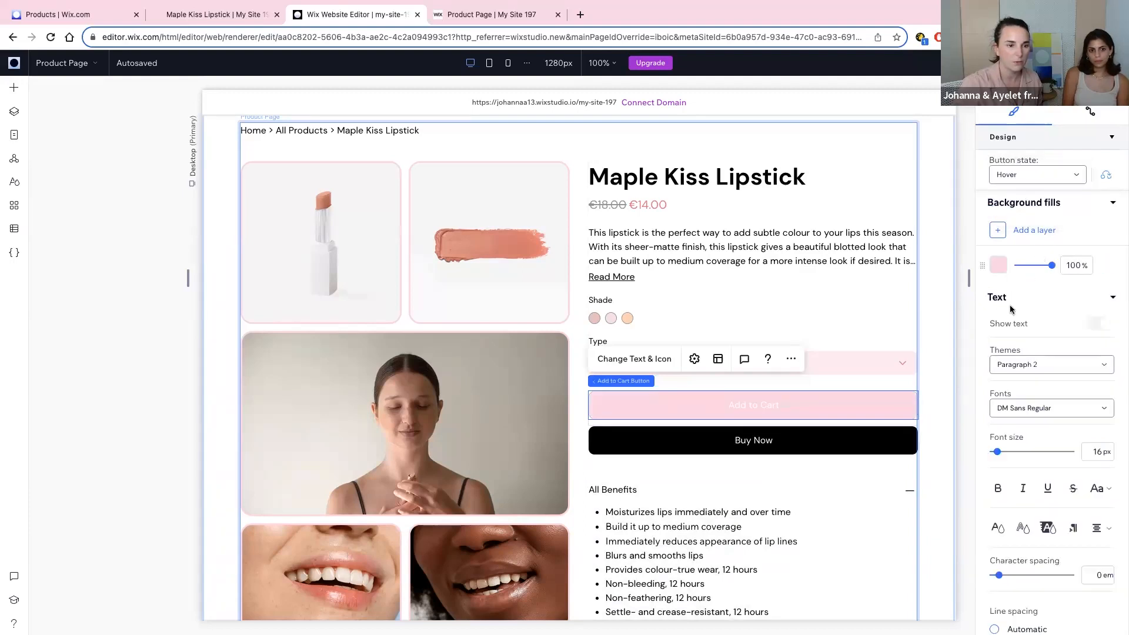
left_click(998, 527)
left_click(1076, 480)
left_click(1108, 403)
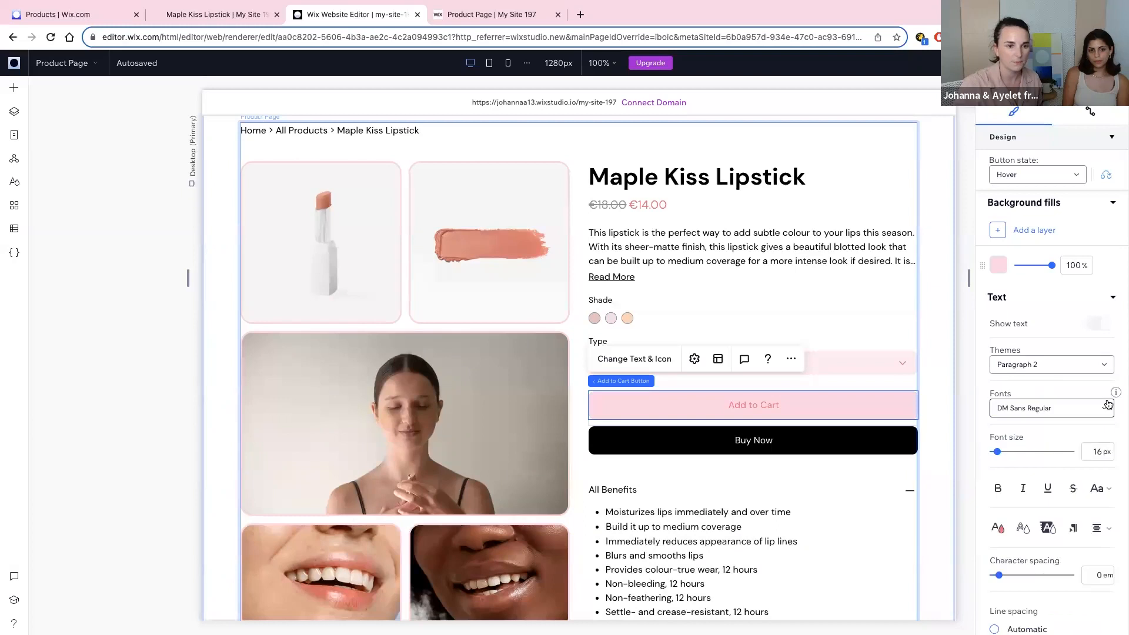
Step: Give the Add to Cart button's Hover state a pale pink #FCE8EF background fill and a 1 px pale pink border on all sides
left_click(998, 265)
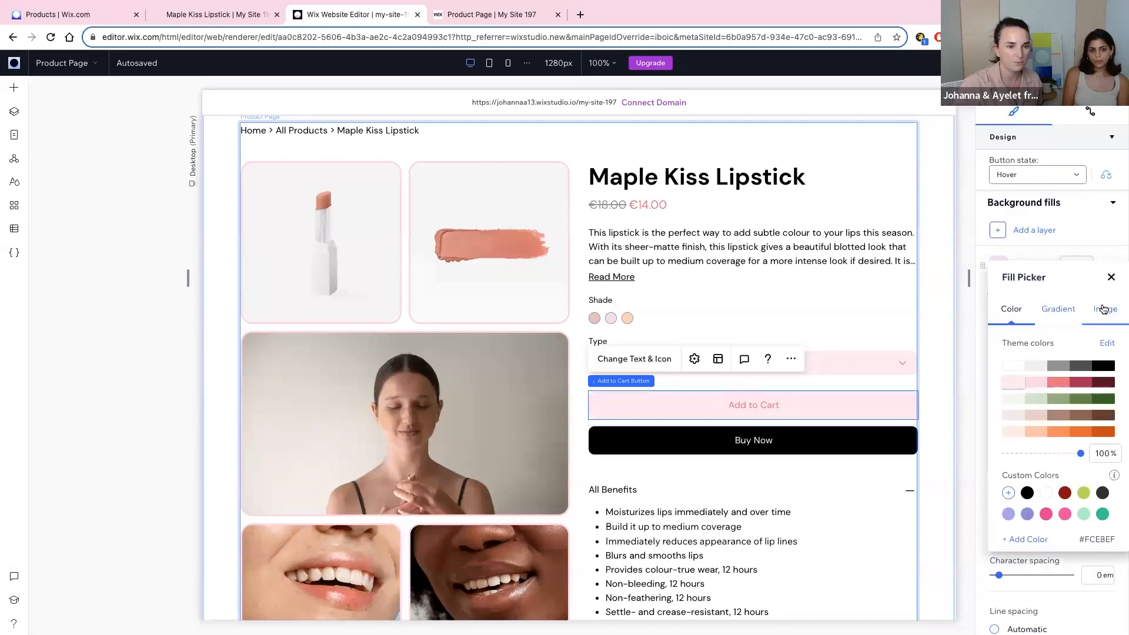
left_click(1112, 277)
scroll(1015, 451, "down", 2)
scroll(1070, 464, "down", 4)
left_click(1002, 425)
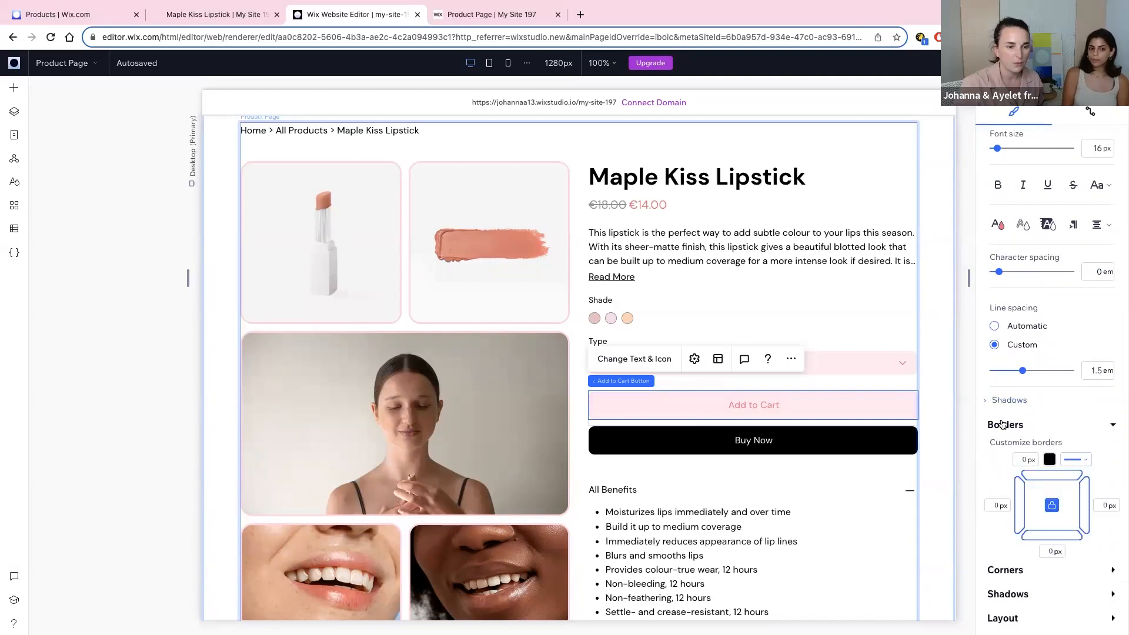
left_click(1050, 459)
left_click(1019, 583)
left_click(1112, 477)
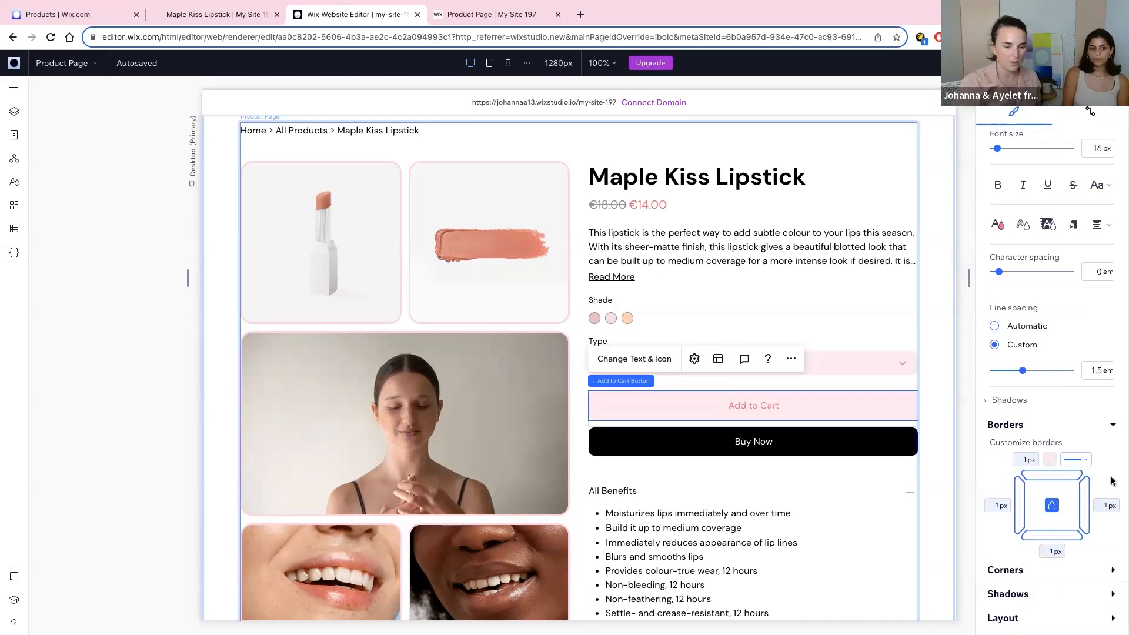
Step: Preview the product page, check the Add to Cart button's hover effect, and return to editing
left_click(838, 450)
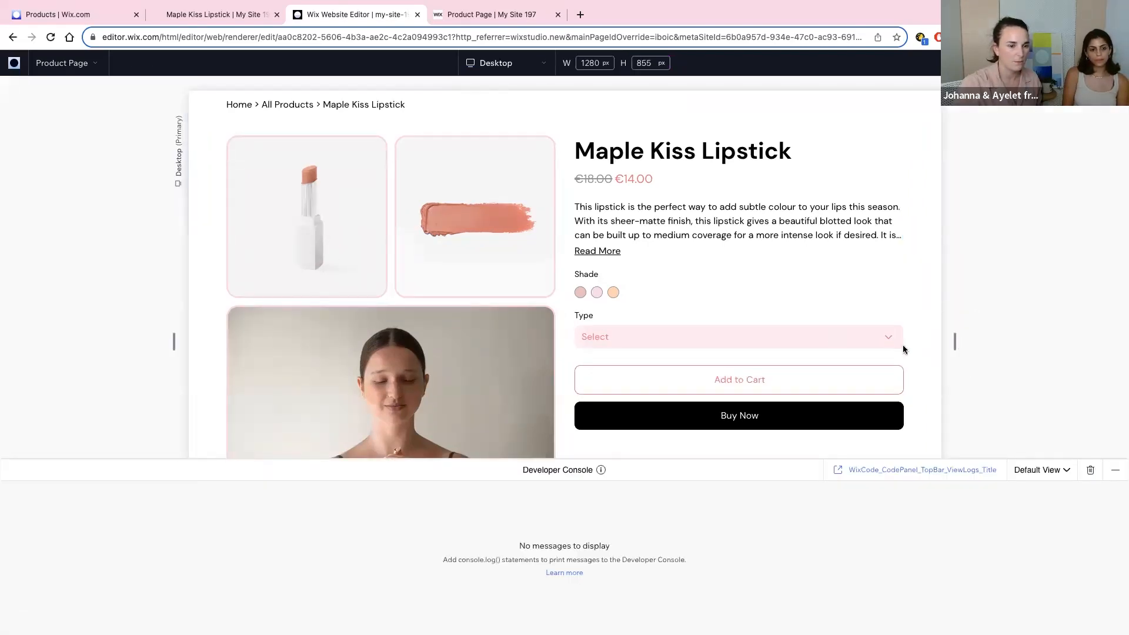
left_click(1117, 471)
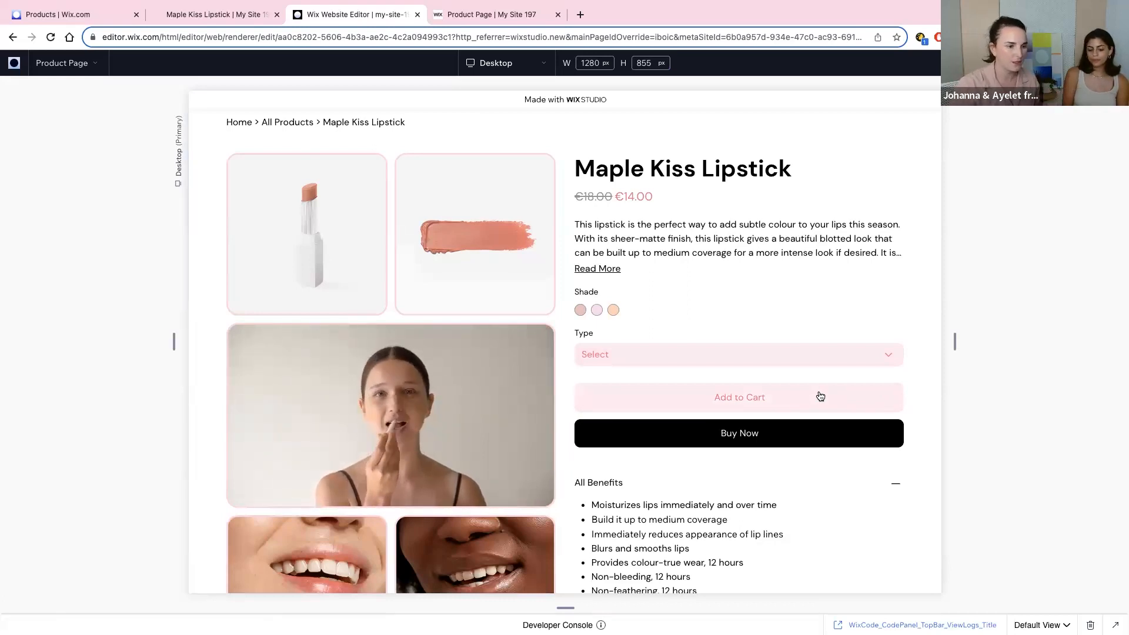
left_click(1087, 63)
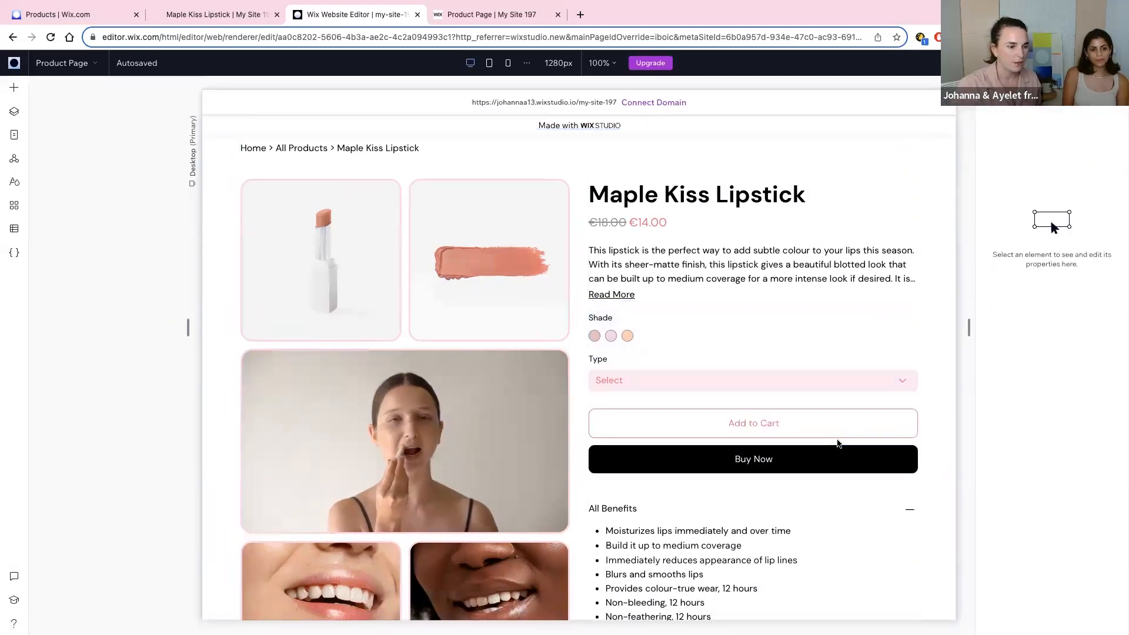
Step: Change the action buttons' layout to Side by side
left_click(756, 442)
scroll(745, 446, "down", 1)
left_click(817, 451)
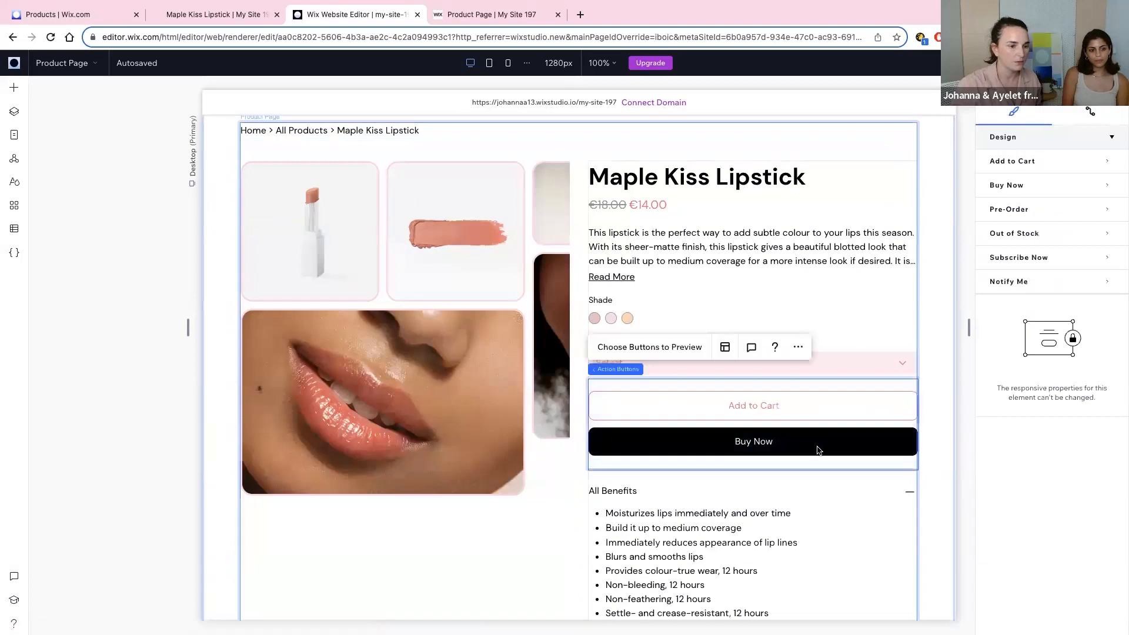
left_click(817, 461)
left_click(747, 383)
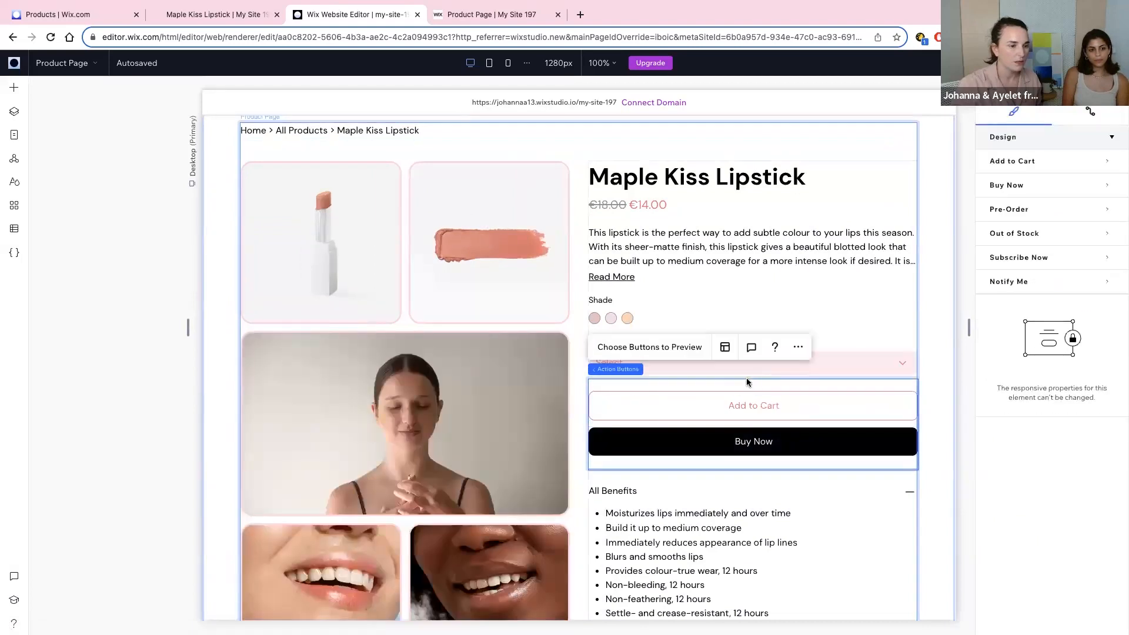
left_click(727, 349)
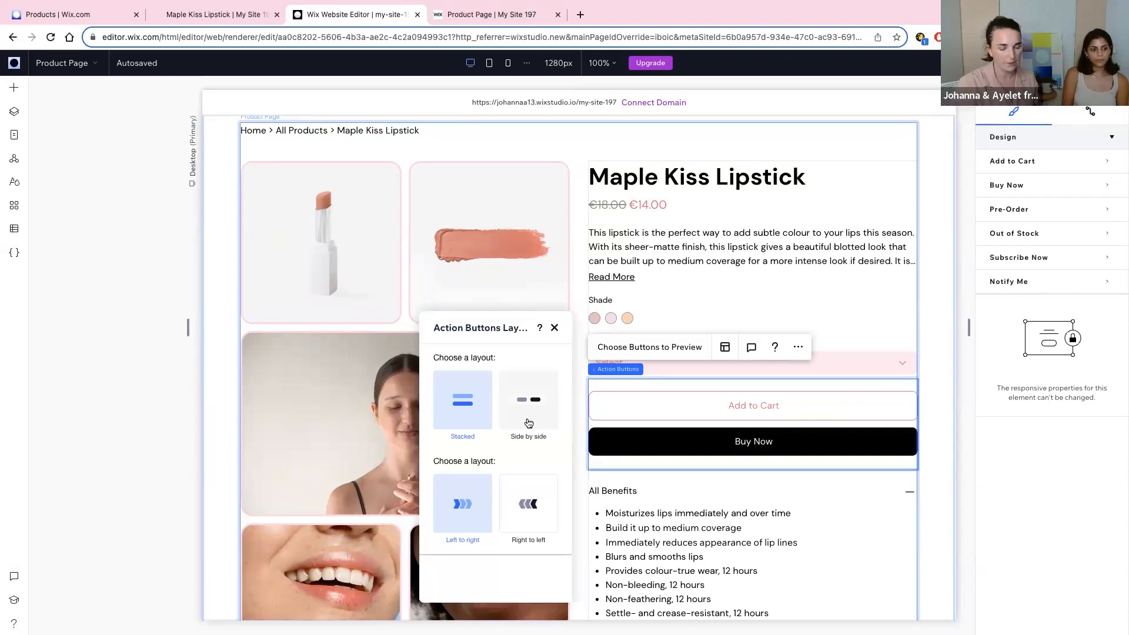
left_click(534, 404)
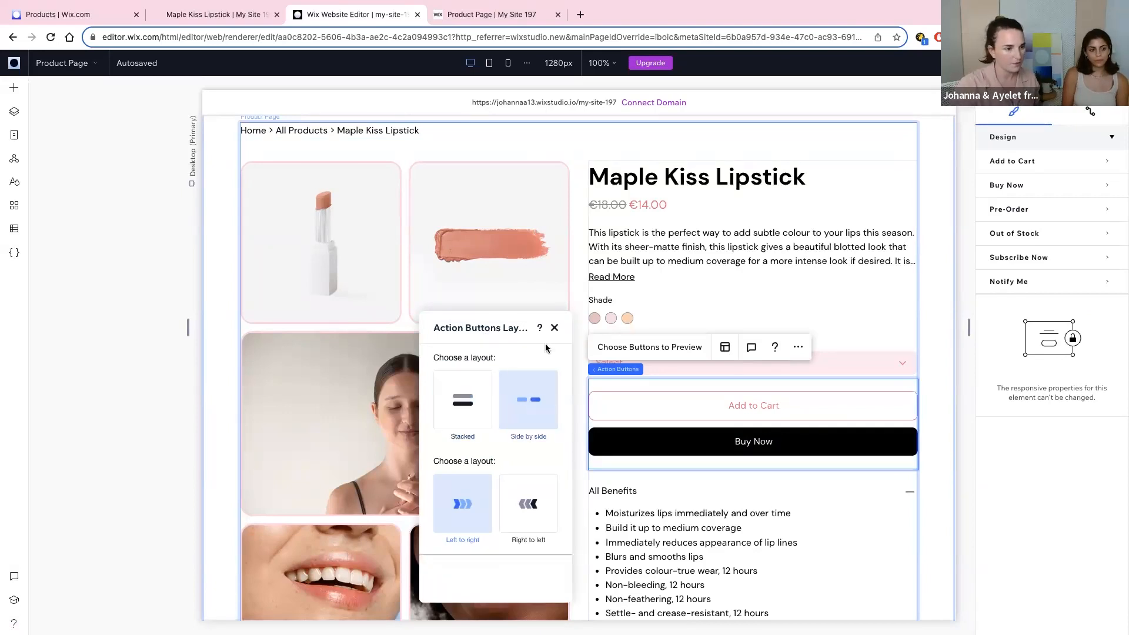
left_click(555, 330)
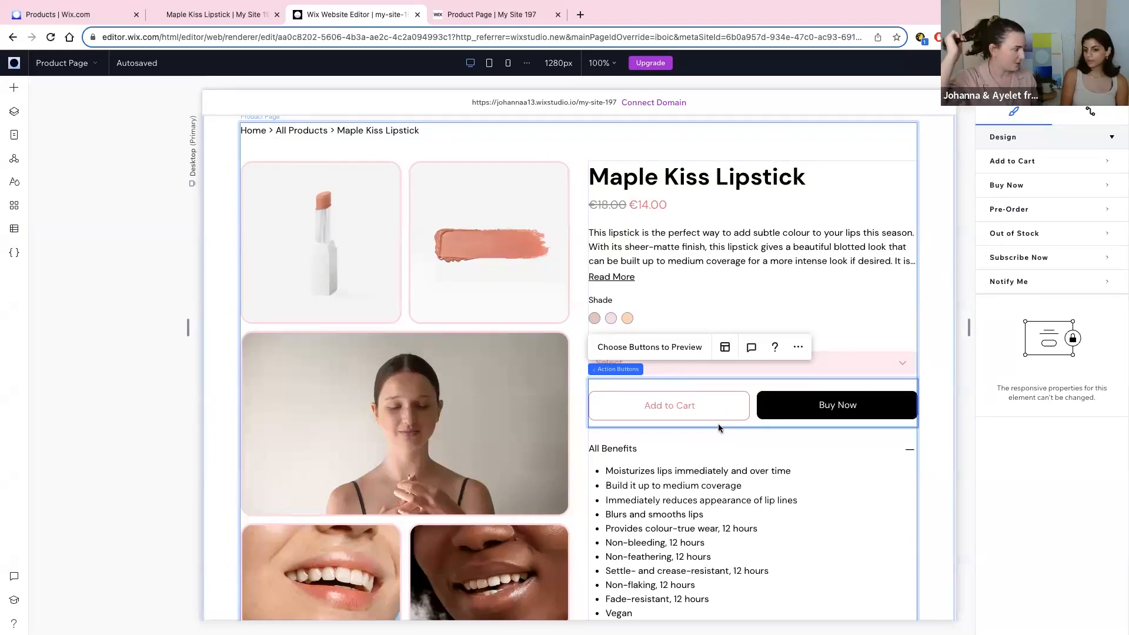
Step: Preview the Subscribe and Pre-order versions of the action buttons, and return the preview to Add to Cart & Buy Now
left_click(652, 348)
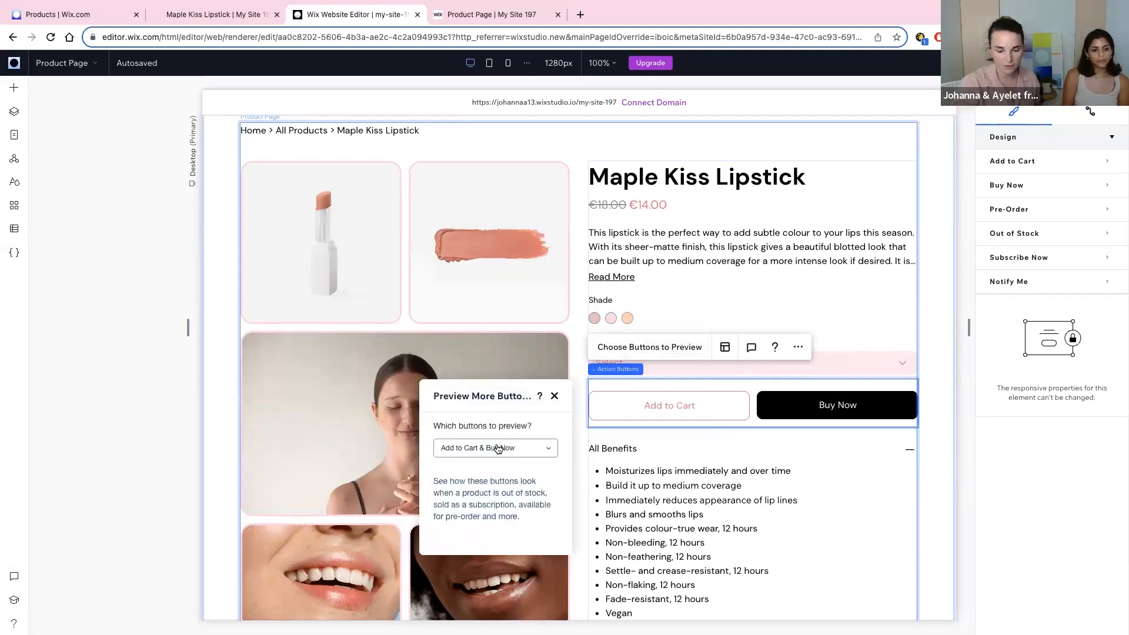
left_click(498, 449)
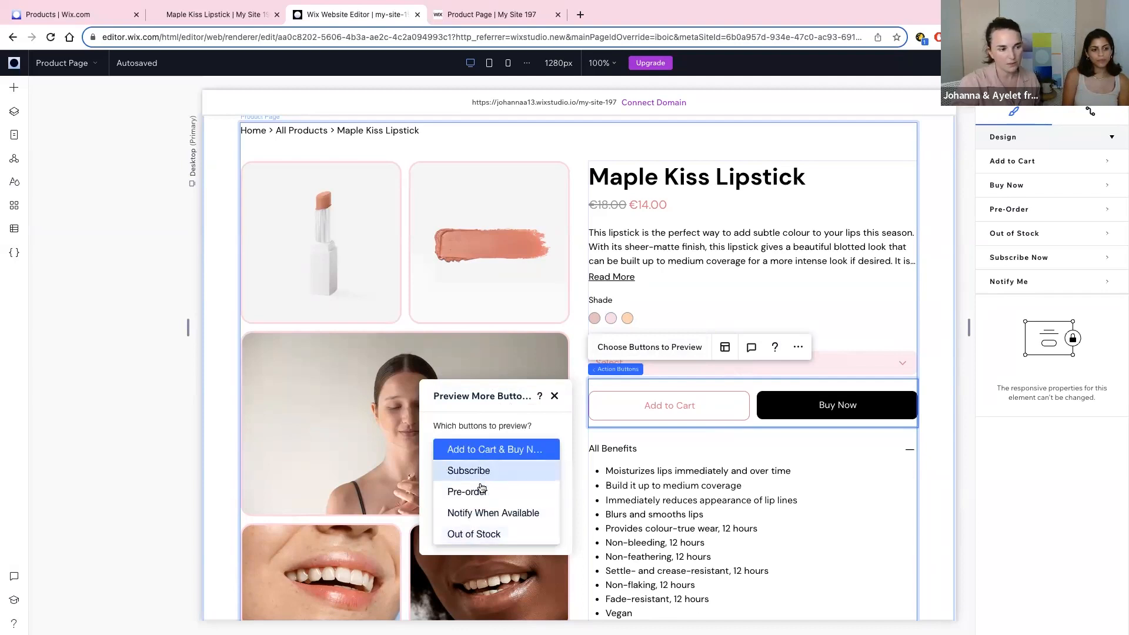
left_click(493, 472)
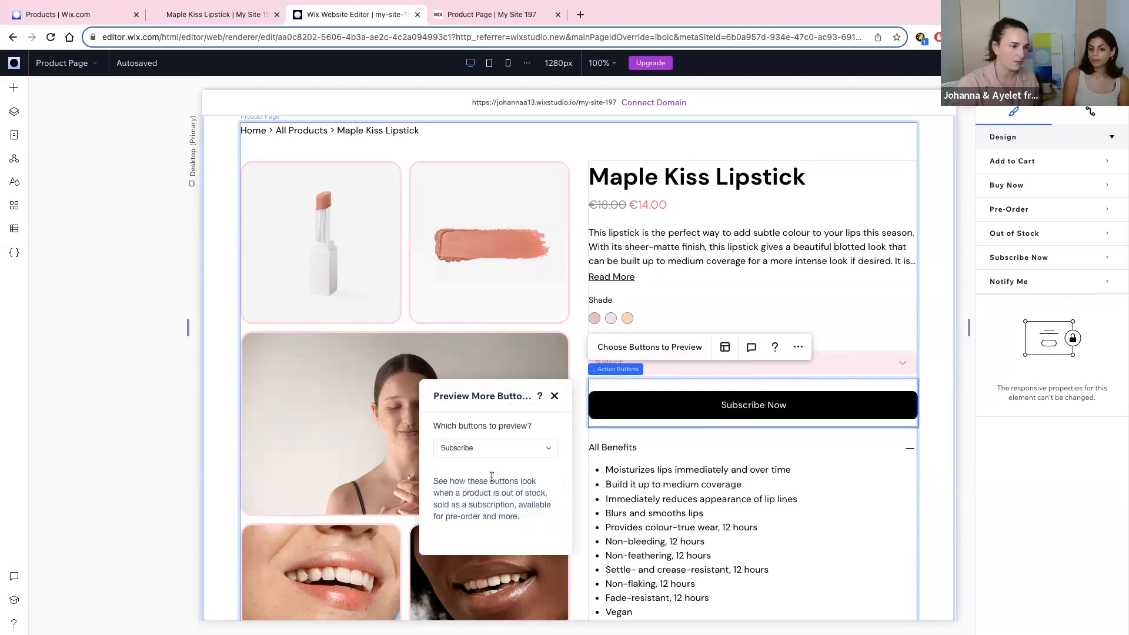
left_click(482, 448)
left_click(494, 476)
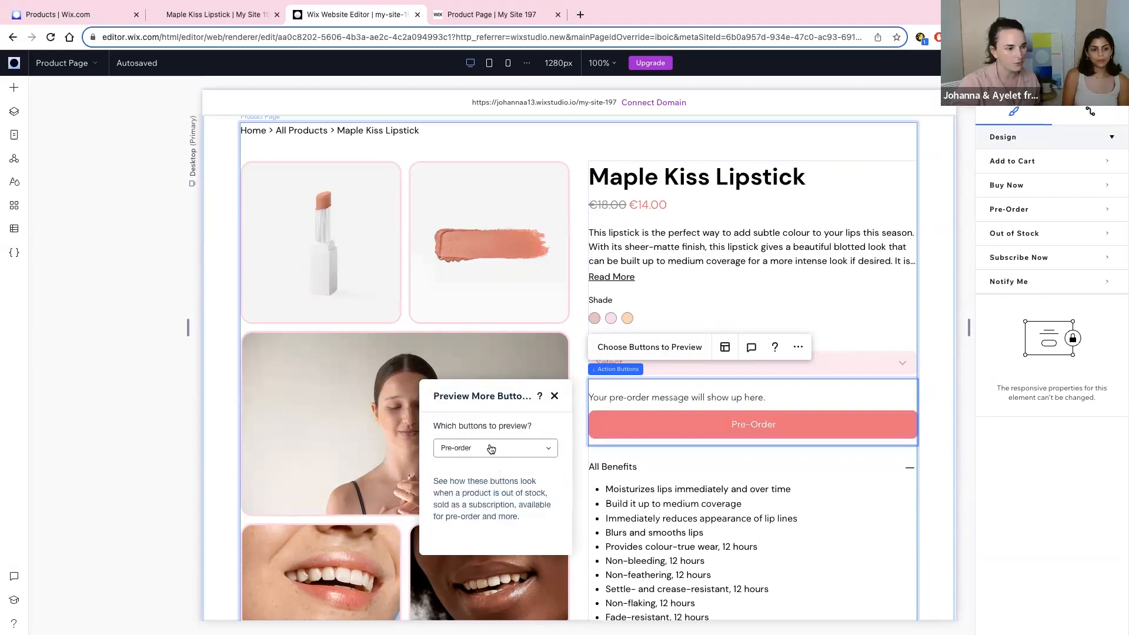
left_click(493, 448)
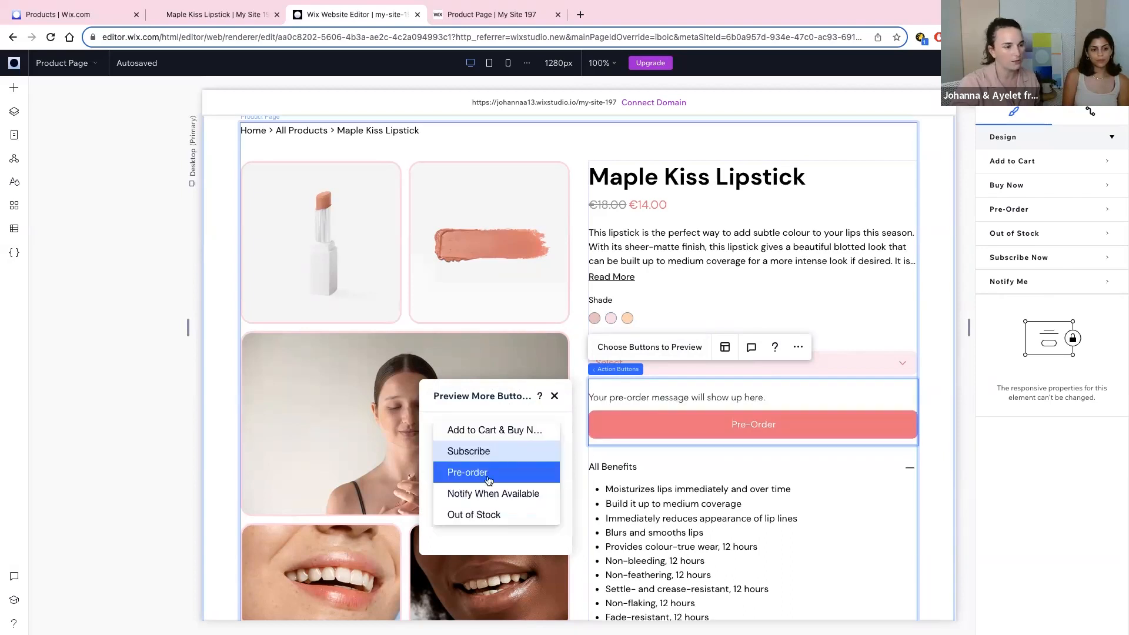
left_click(499, 400)
left_click(504, 445)
left_click(497, 430)
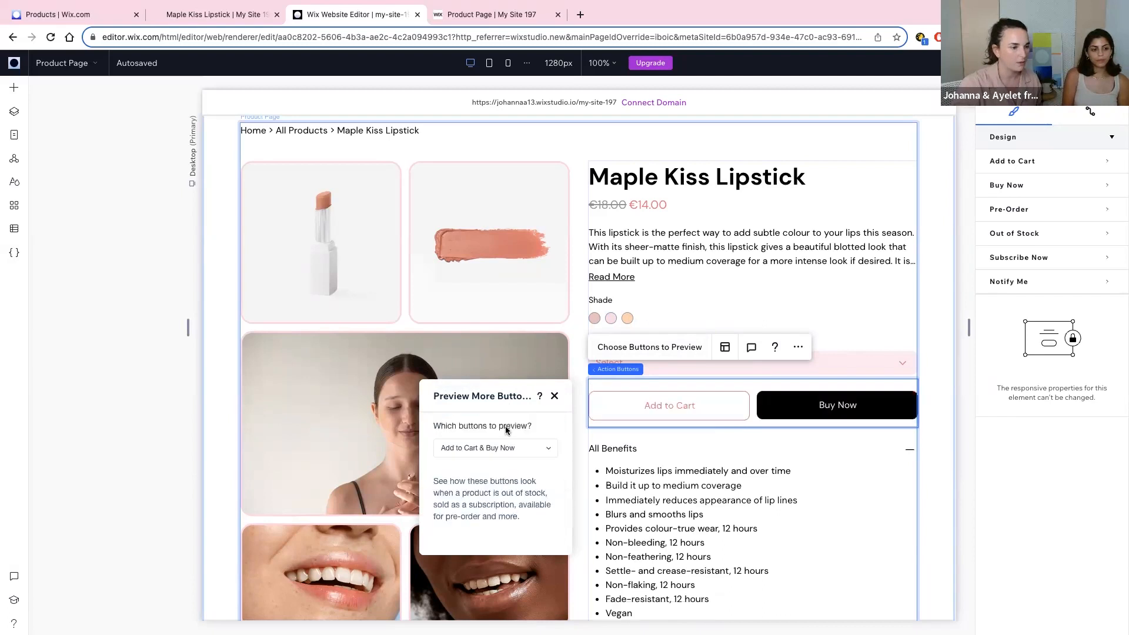
left_click(554, 396)
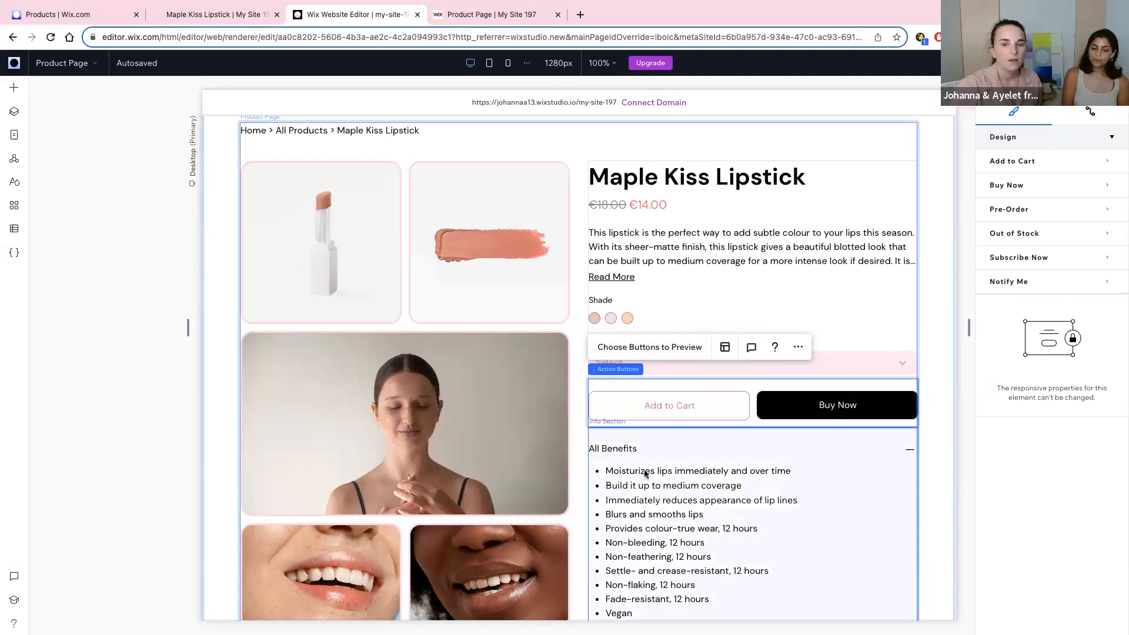
Step: Review the layout, alignment and direction options of the product info section without changing them
scroll(706, 494, "down", 3)
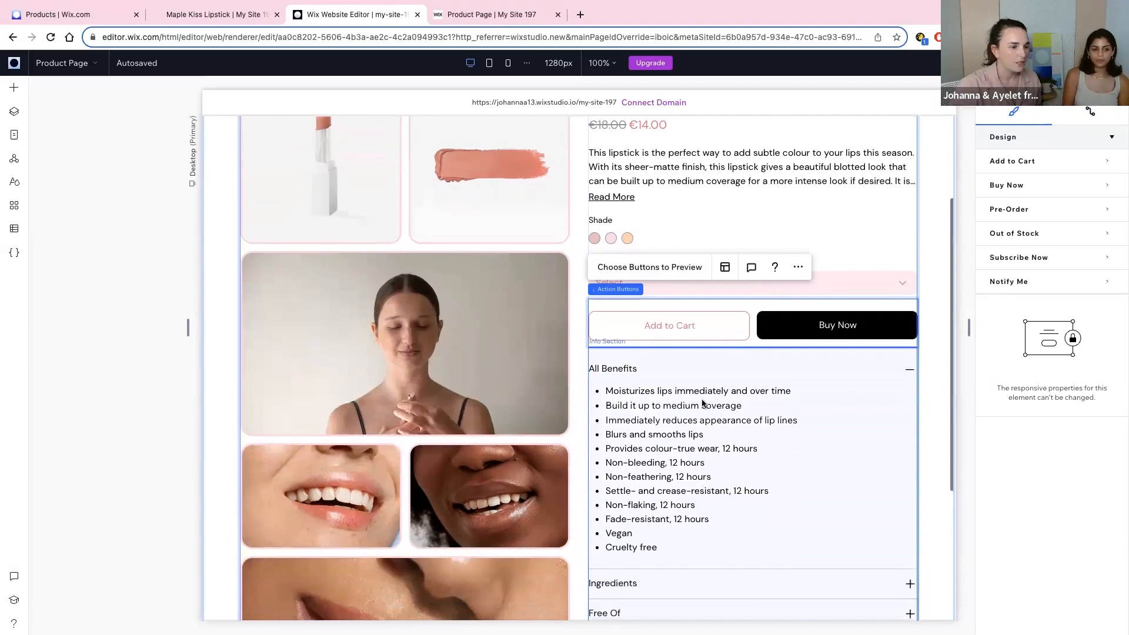
left_click(709, 400)
left_click(796, 367)
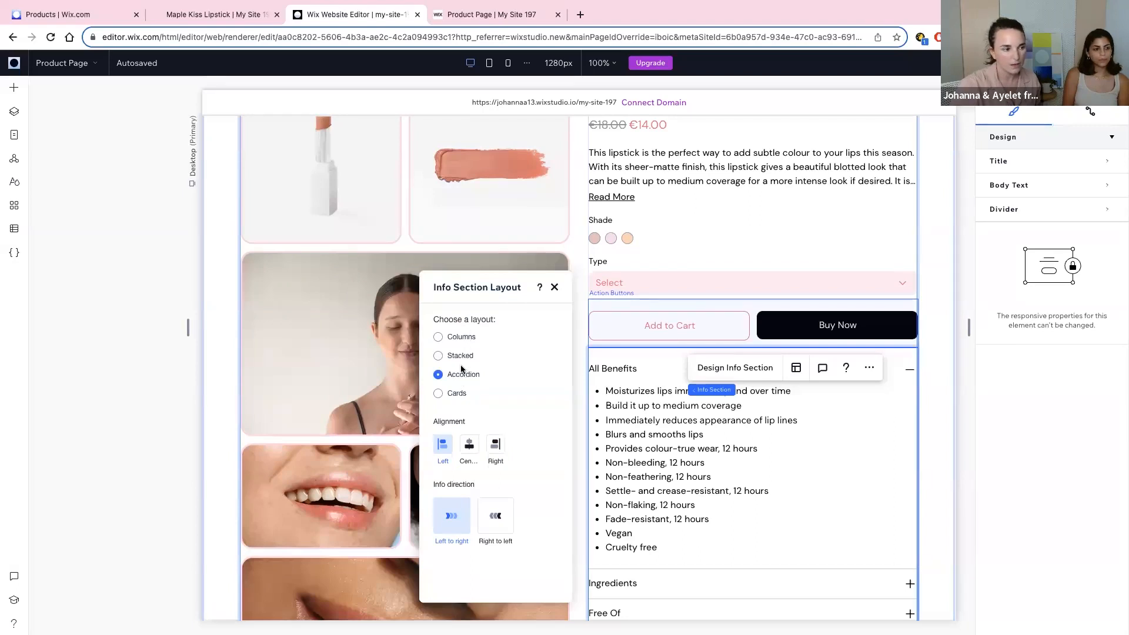
scroll(785, 432, "down", 3)
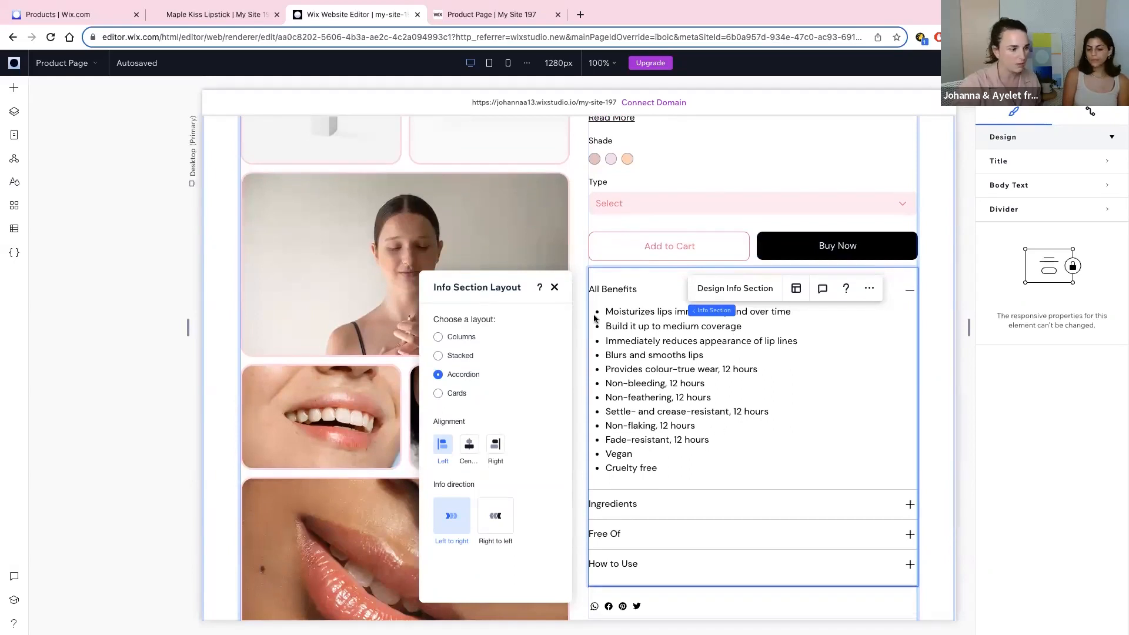
left_click(554, 287)
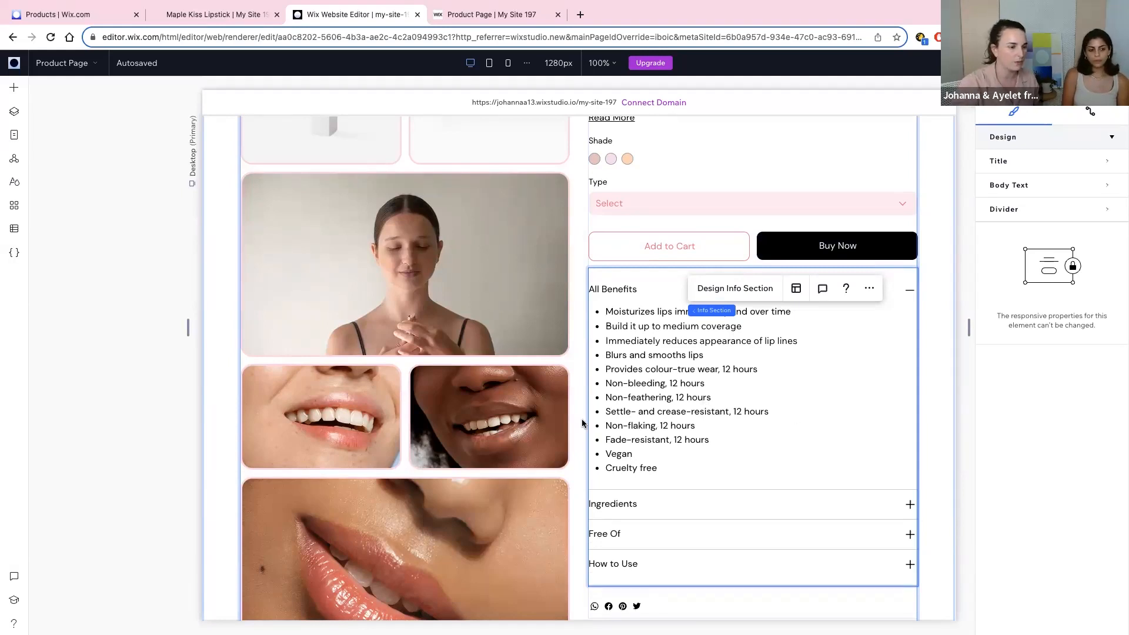
scroll(584, 518, "down", 2)
scroll(591, 433, "up", 5)
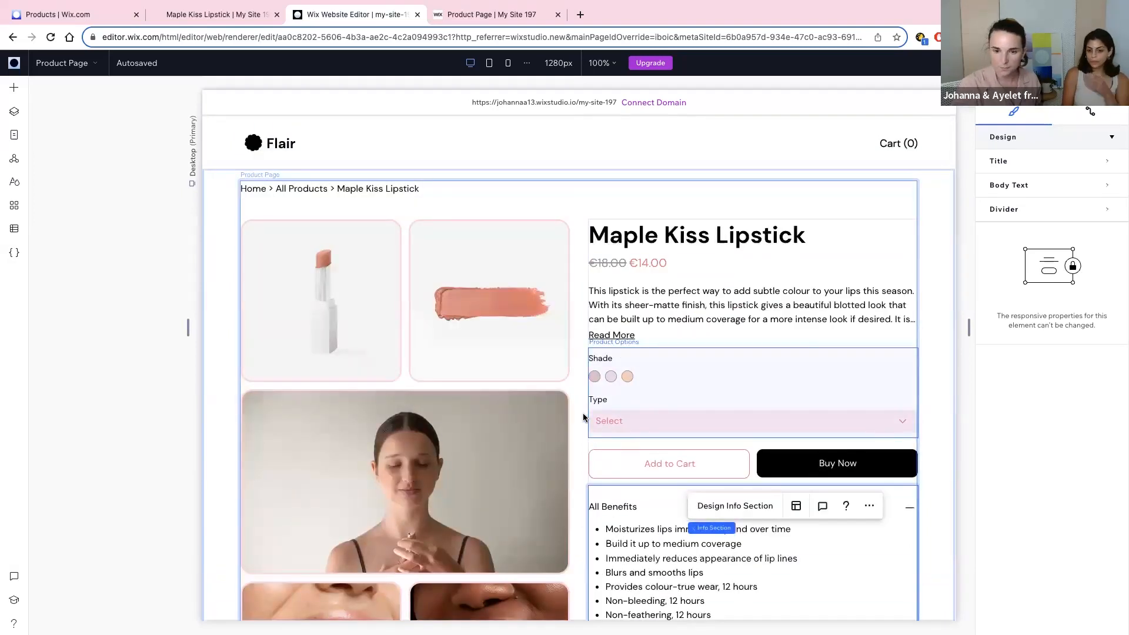
Step: Open the product page's plugins and examine where Wix Reviews Ratings Summary and Wix Reviews would be placed
left_click(584, 420)
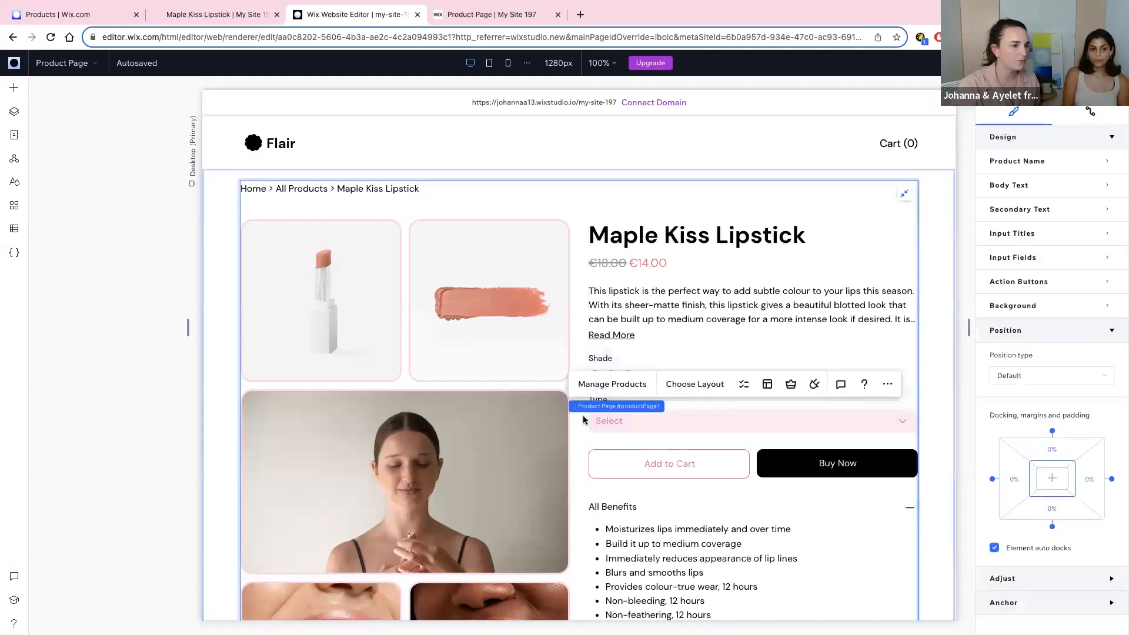
left_click(815, 384)
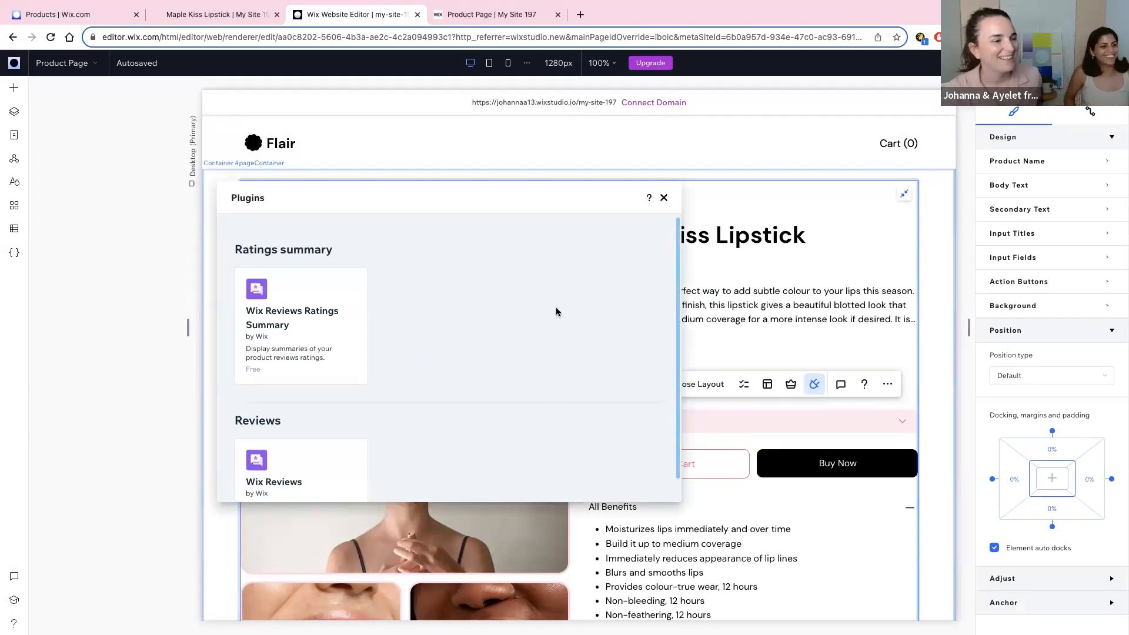
scroll(557, 311, "down", 1)
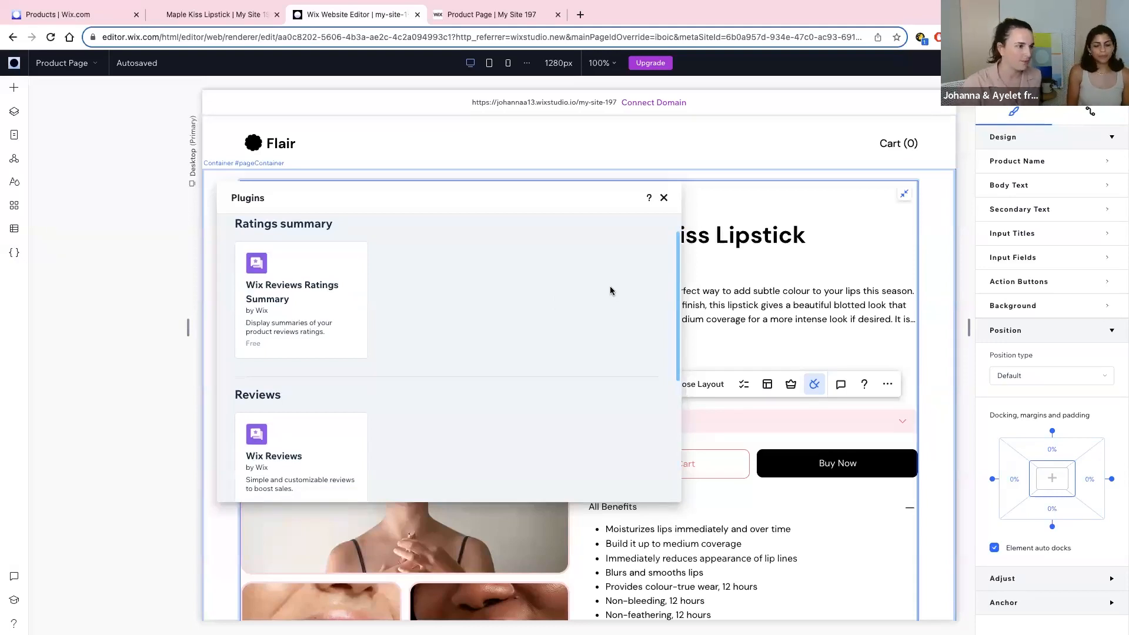
mouse_move(296, 282)
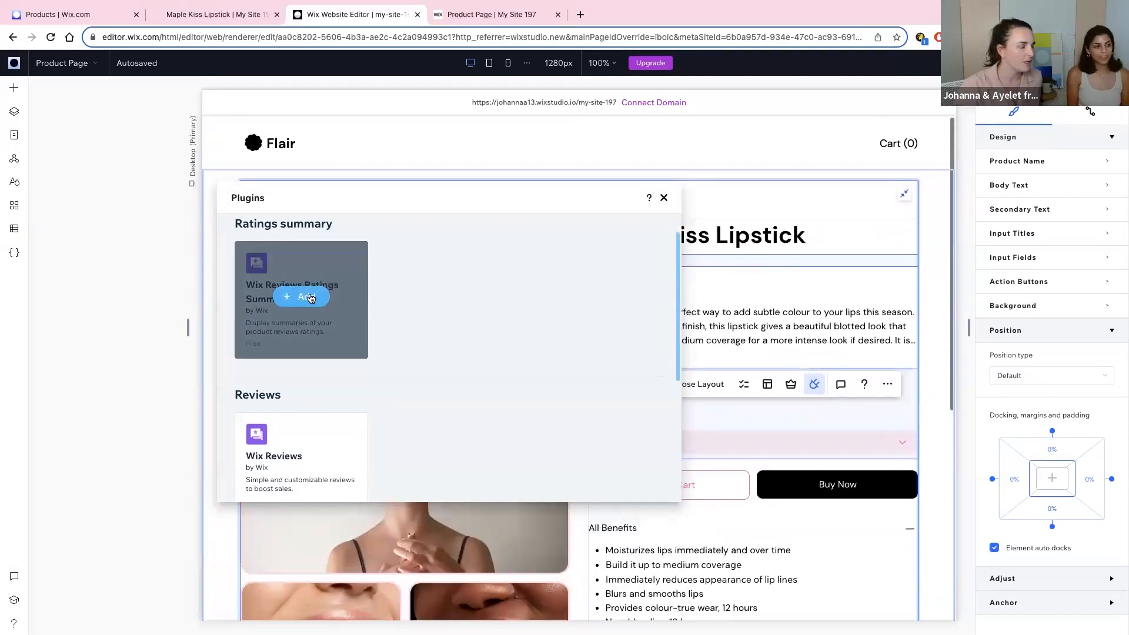
mouse_move(325, 441)
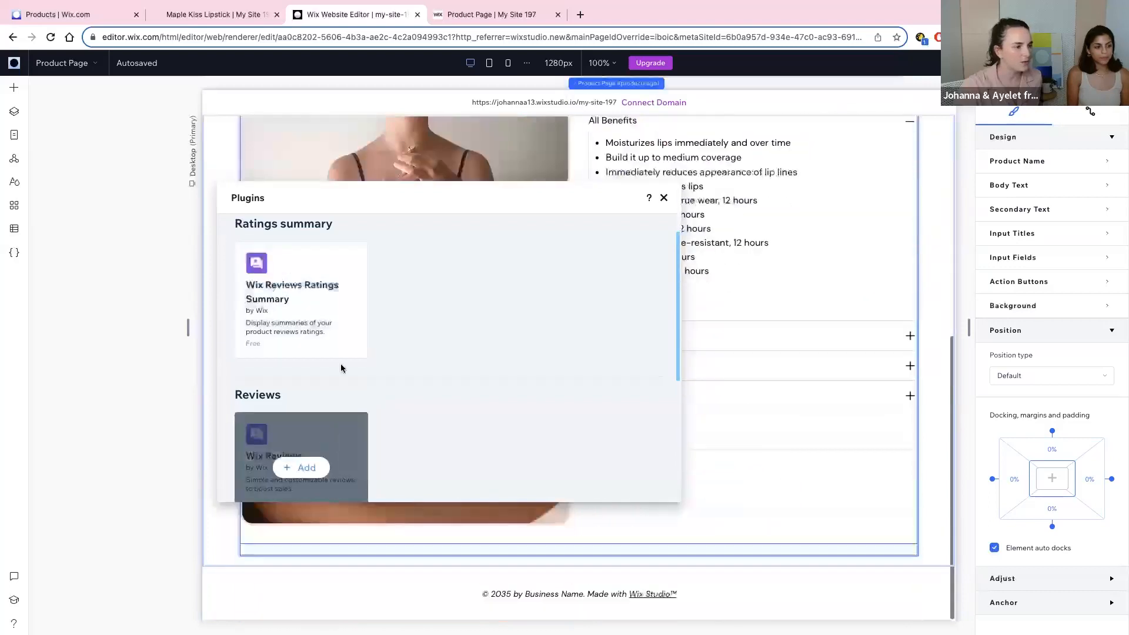
Step: Add the Wix Reviews Ratings Summary plugin to the product page and close the plugin list
mouse_move(325, 321)
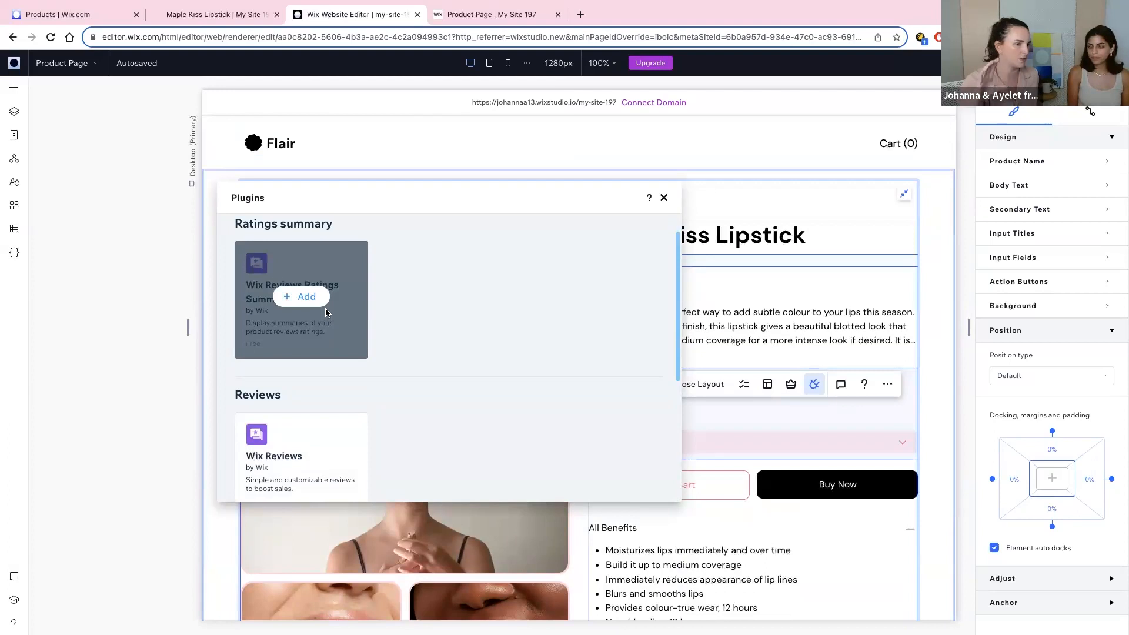
left_click(307, 297)
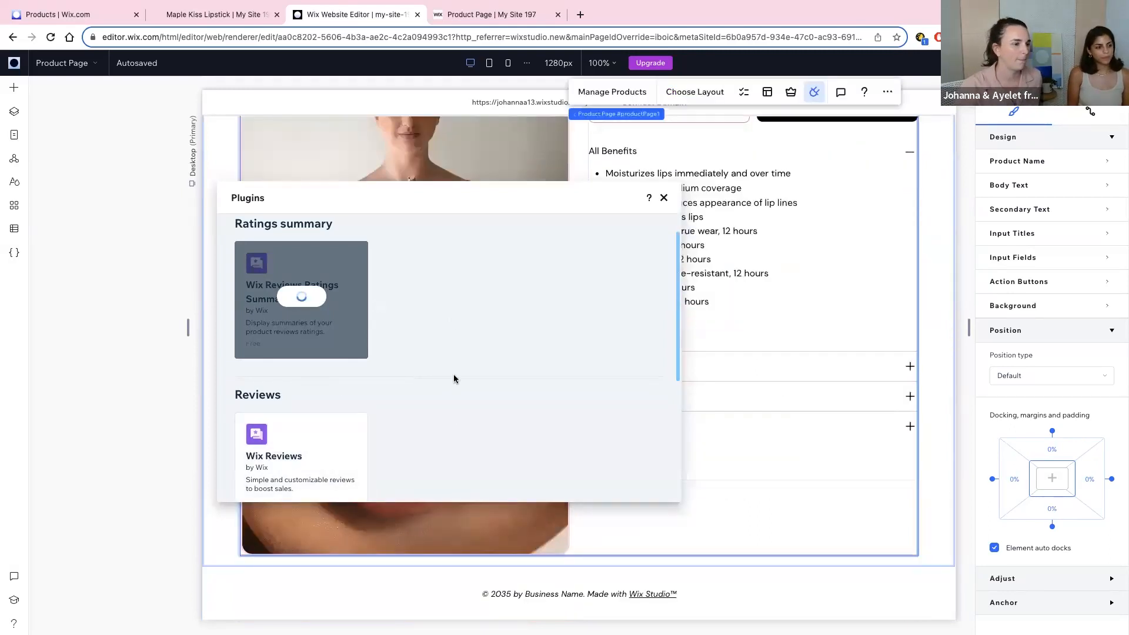
scroll(743, 351, "up", 5)
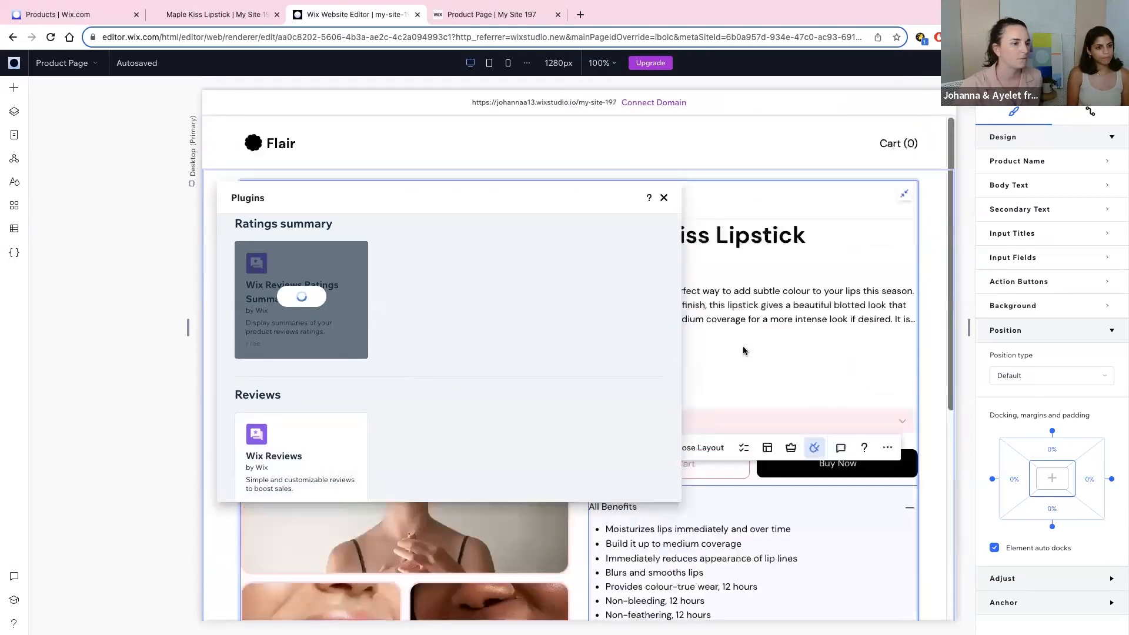
left_click_drag(559, 202, 380, 207)
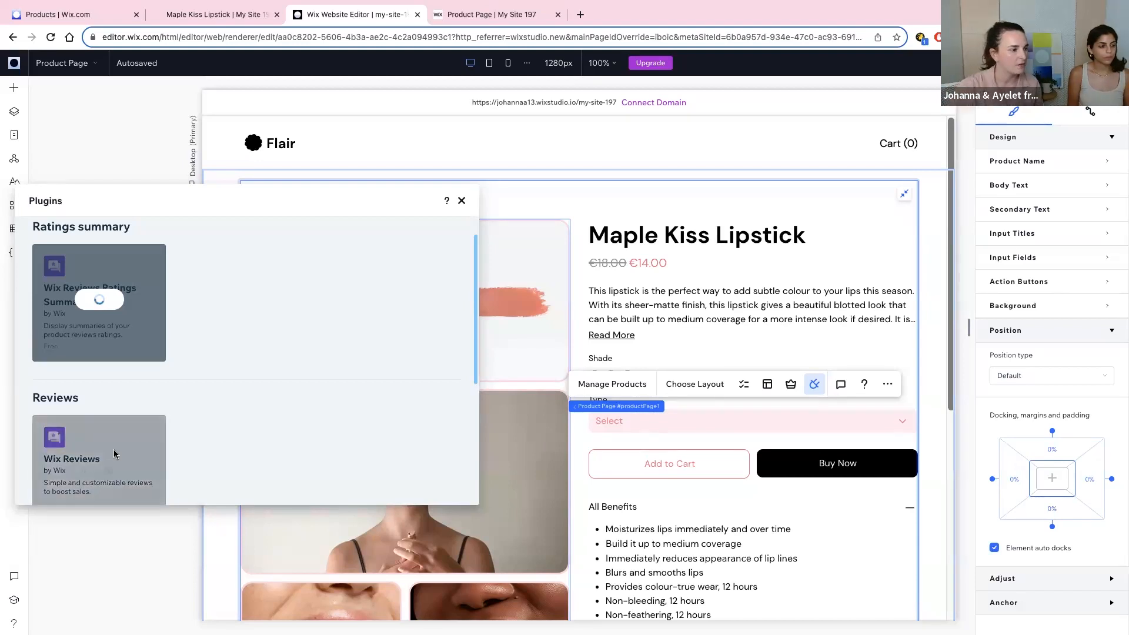
scroll(490, 514, "down", 6)
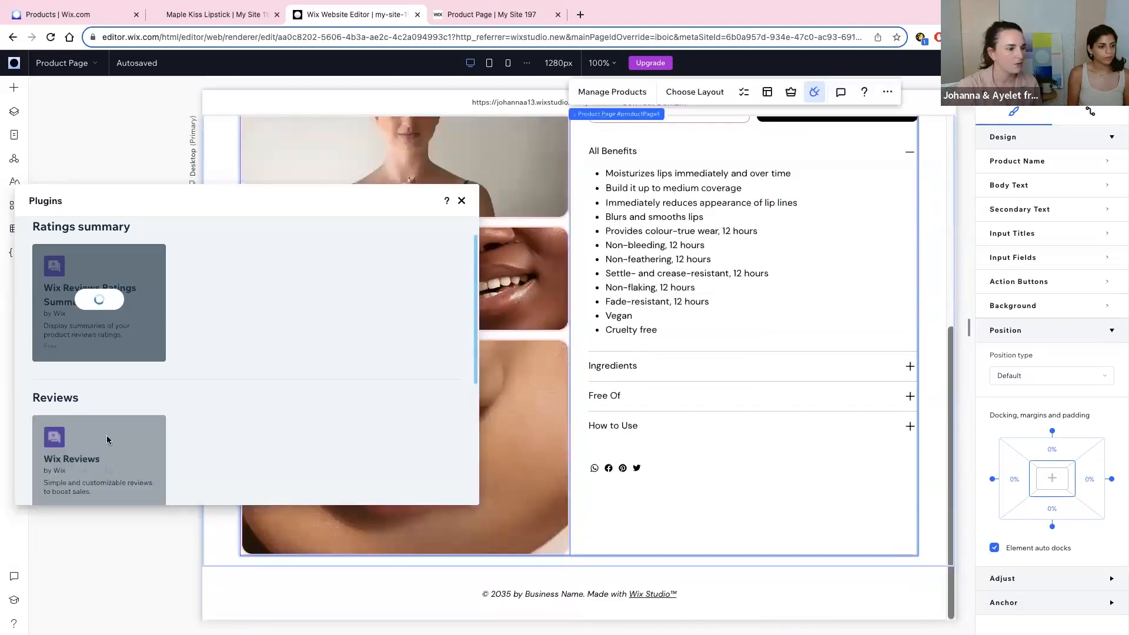
scroll(280, 393, "up", 1)
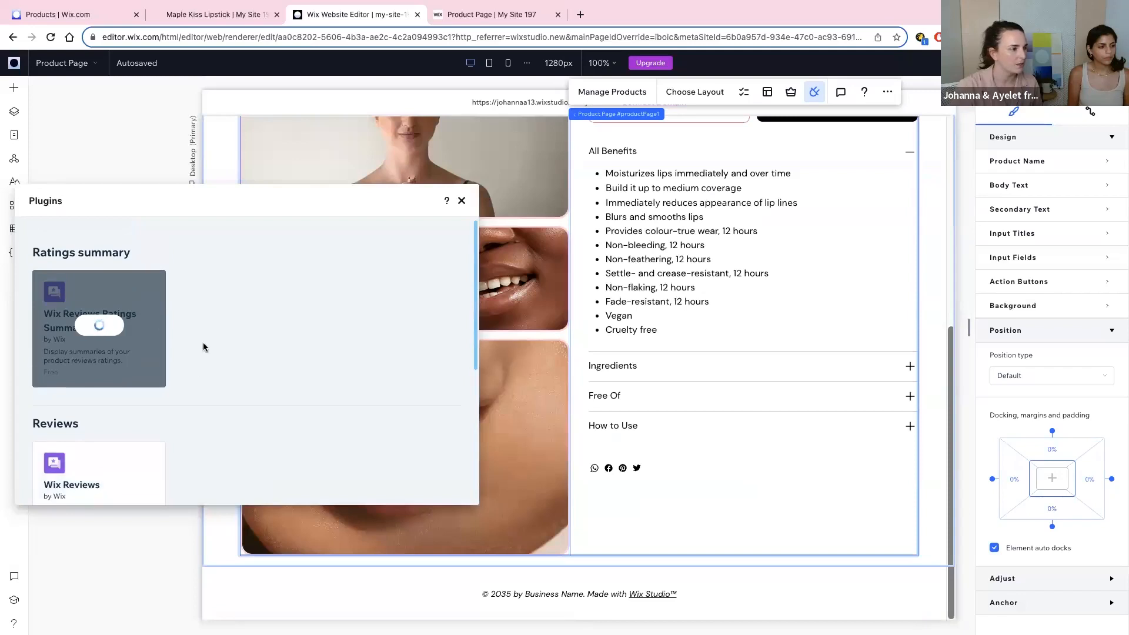
scroll(634, 452, "up", 1)
scroll(634, 452, "up", 5)
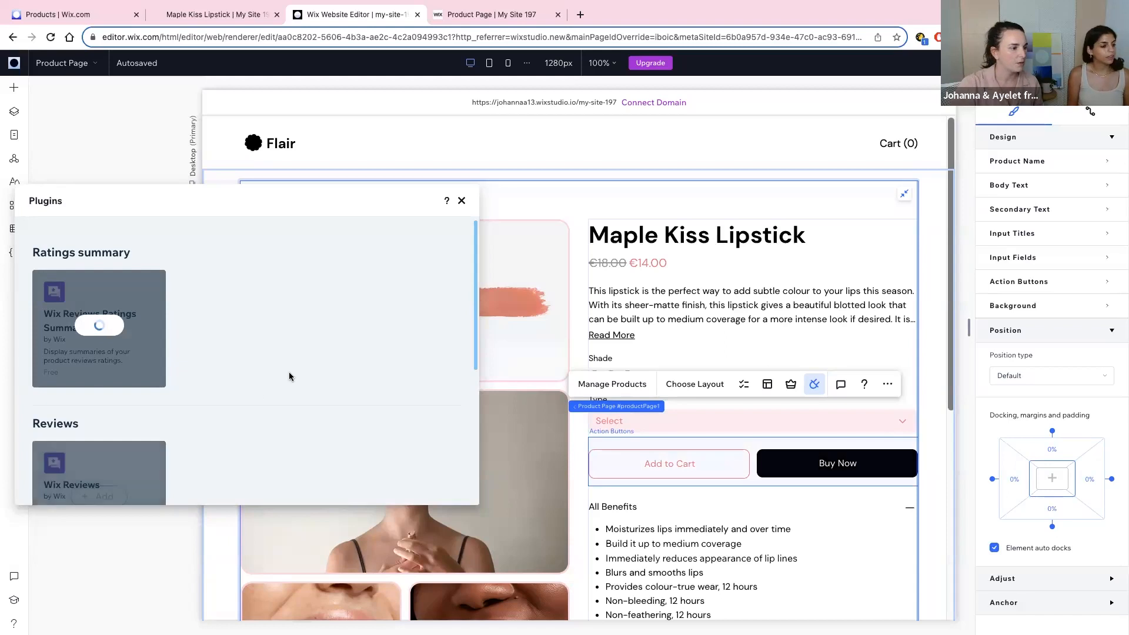
left_click(461, 201)
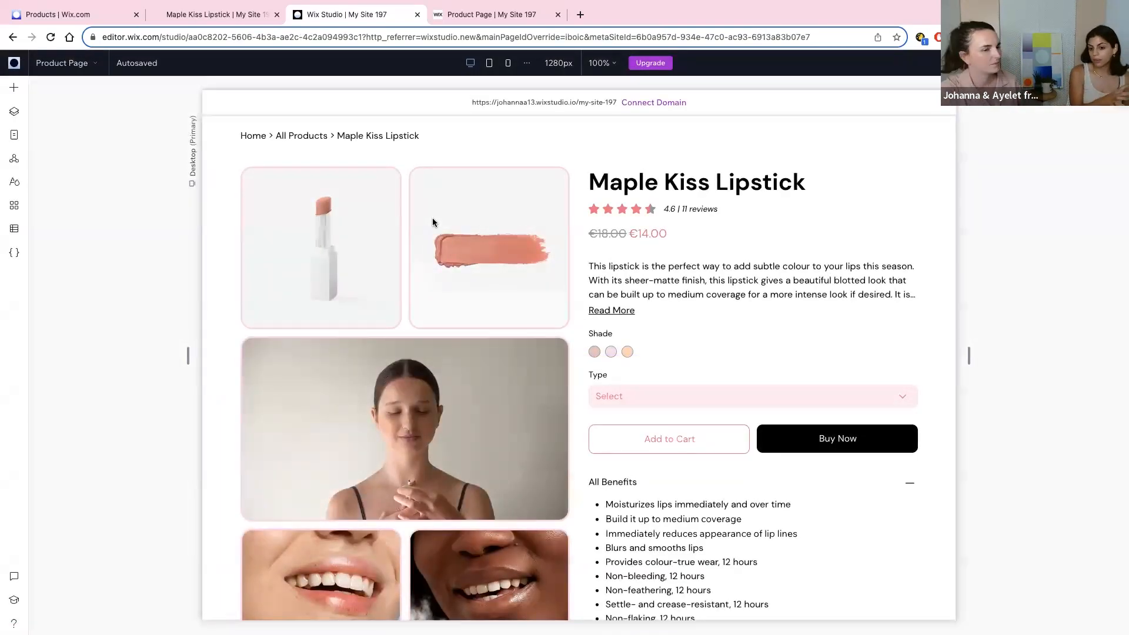
Step: Reopen the product page's plugins and add the Wix Reviews plugin
left_click(585, 345)
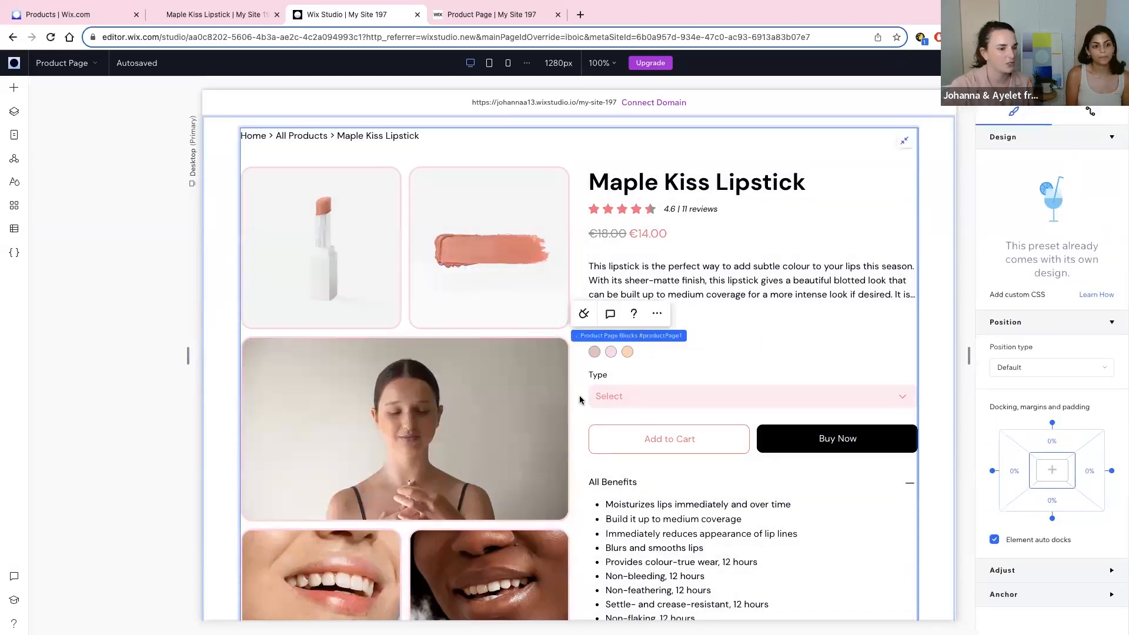
scroll(580, 391, "down", 4)
scroll(580, 398, "up", 3)
scroll(580, 400, "up", 2)
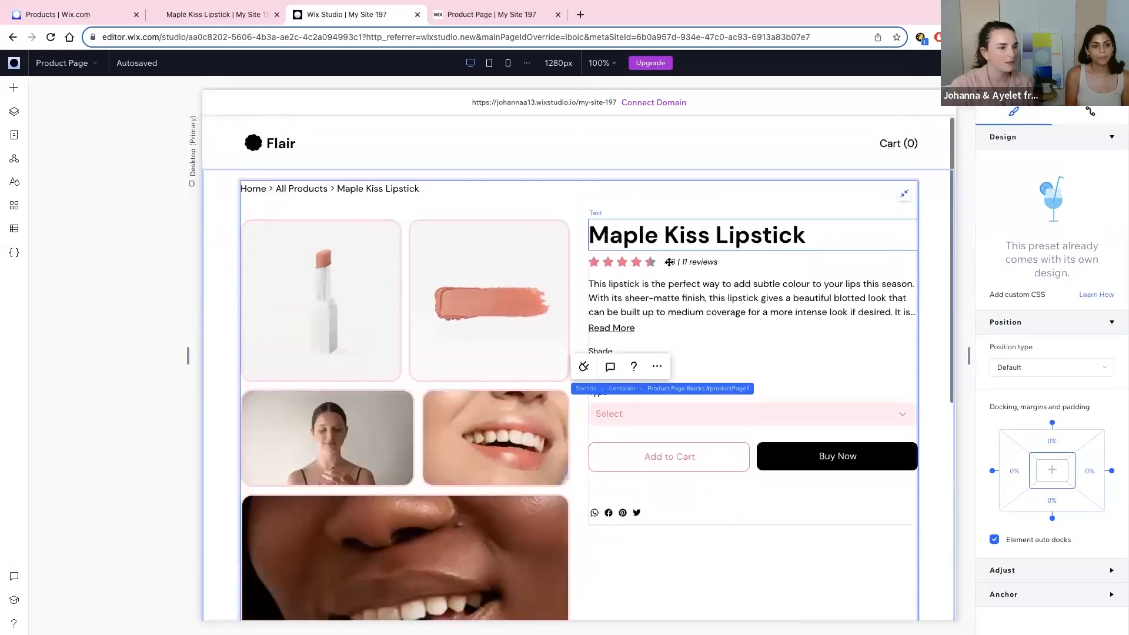
left_click(650, 260)
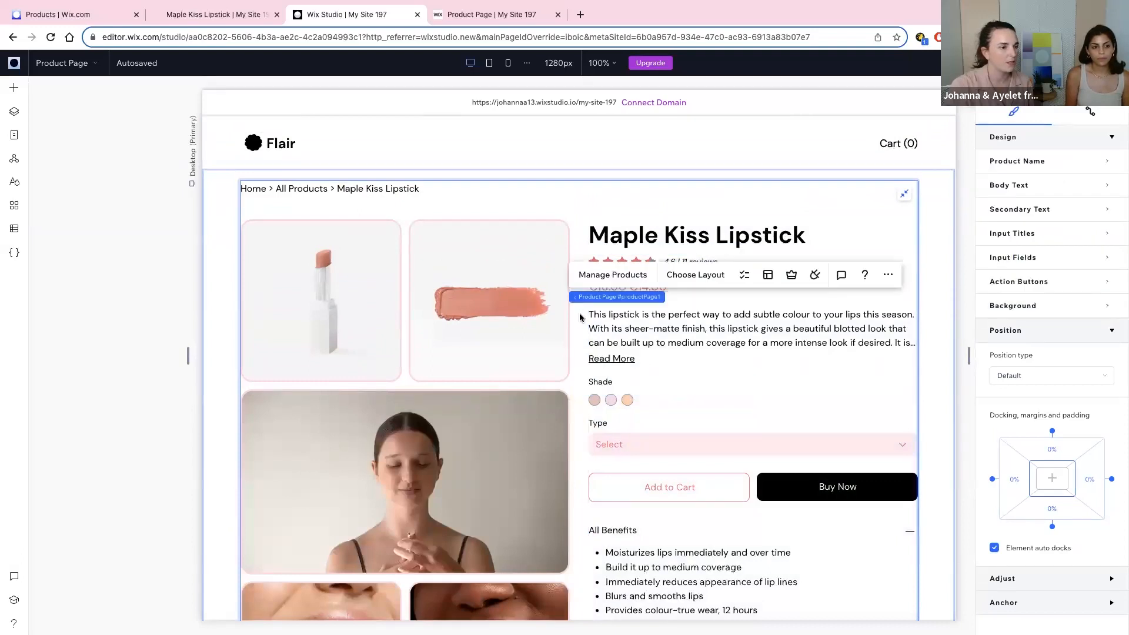
left_click(810, 294)
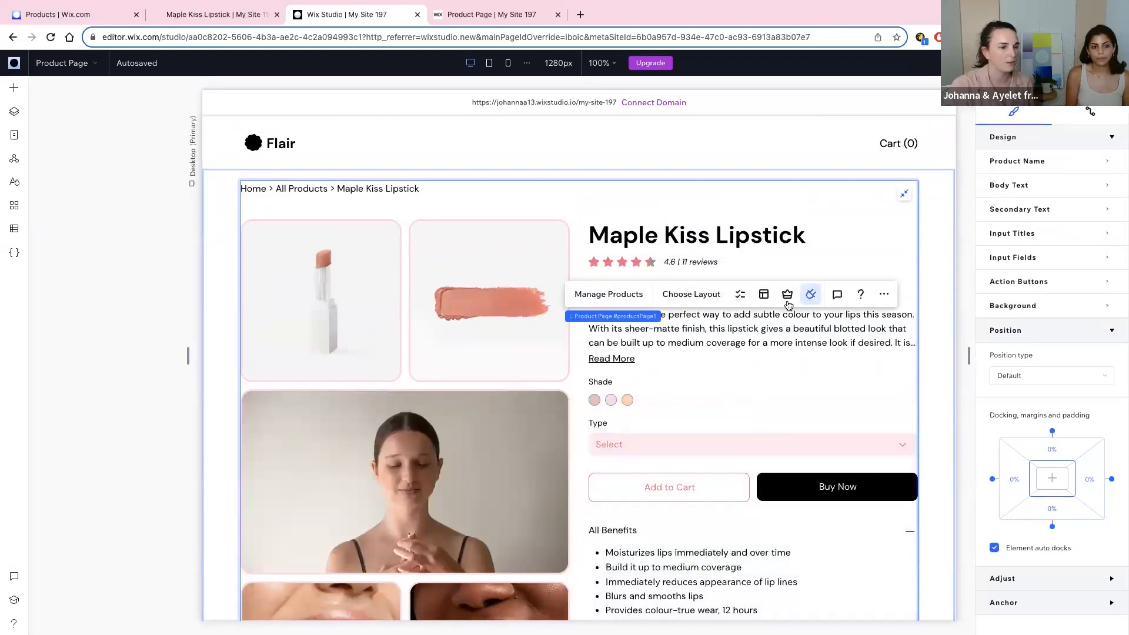
scroll(329, 376, "down", 3)
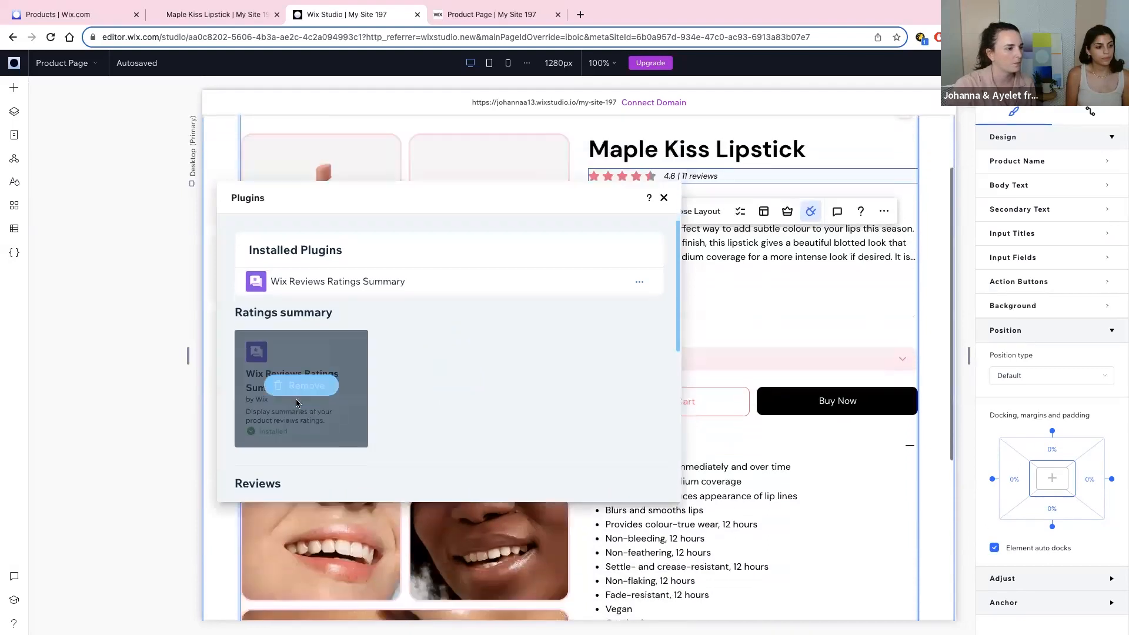
scroll(376, 333, "down", 3)
left_click(302, 389)
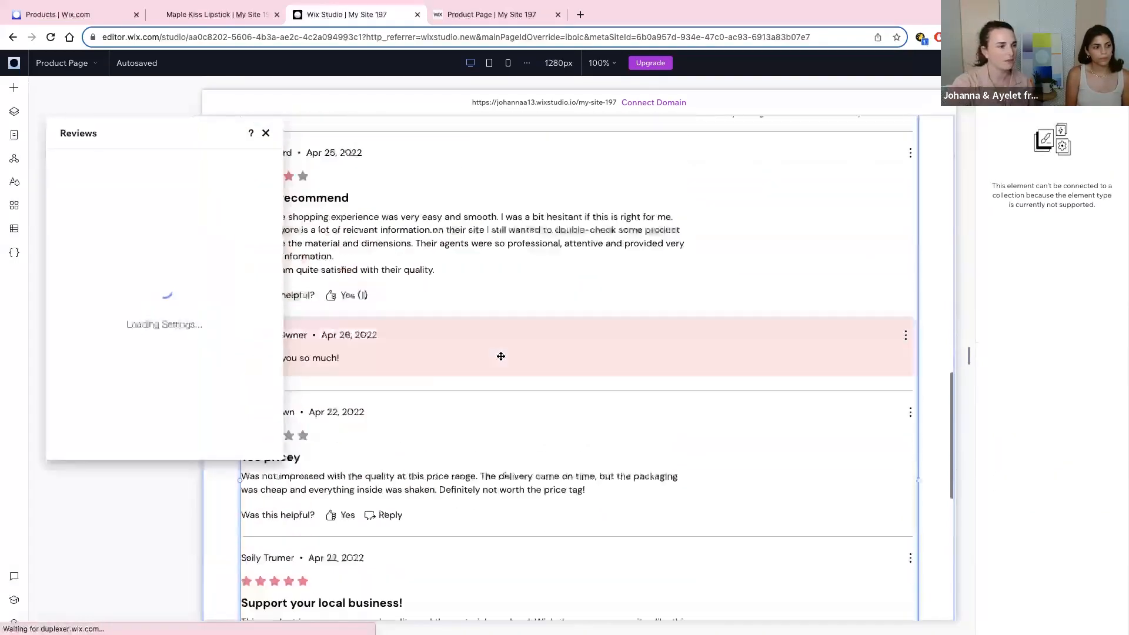
Step: Set the Reviews section to display 4 reviews per page
left_click_drag(166, 139, 226, 263)
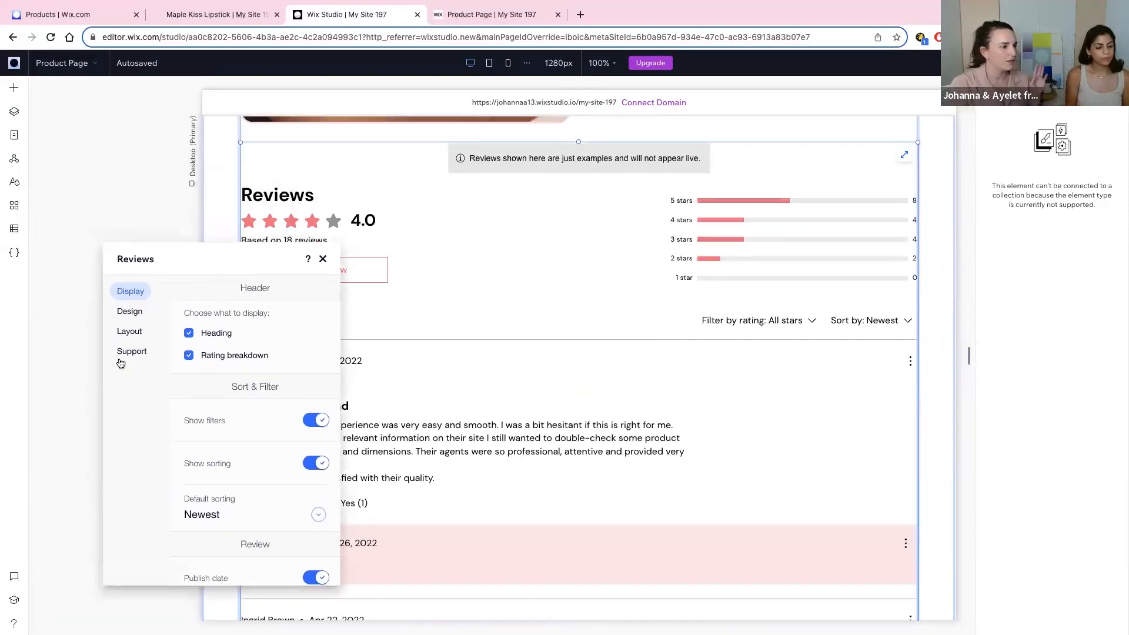
scroll(253, 453, "down", 3)
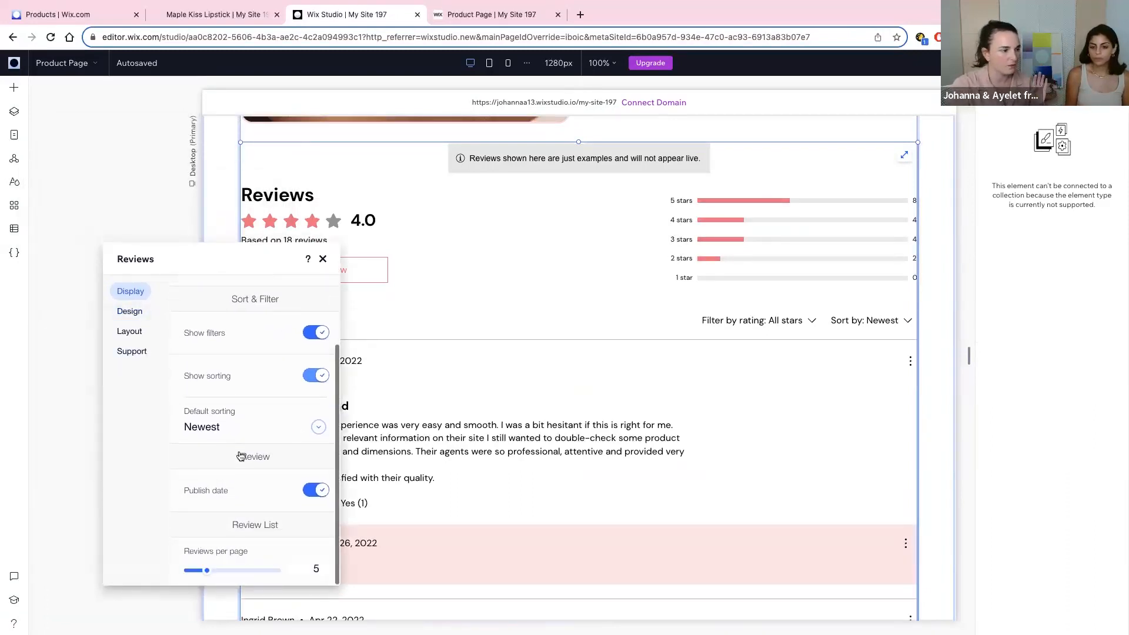
left_click(315, 568)
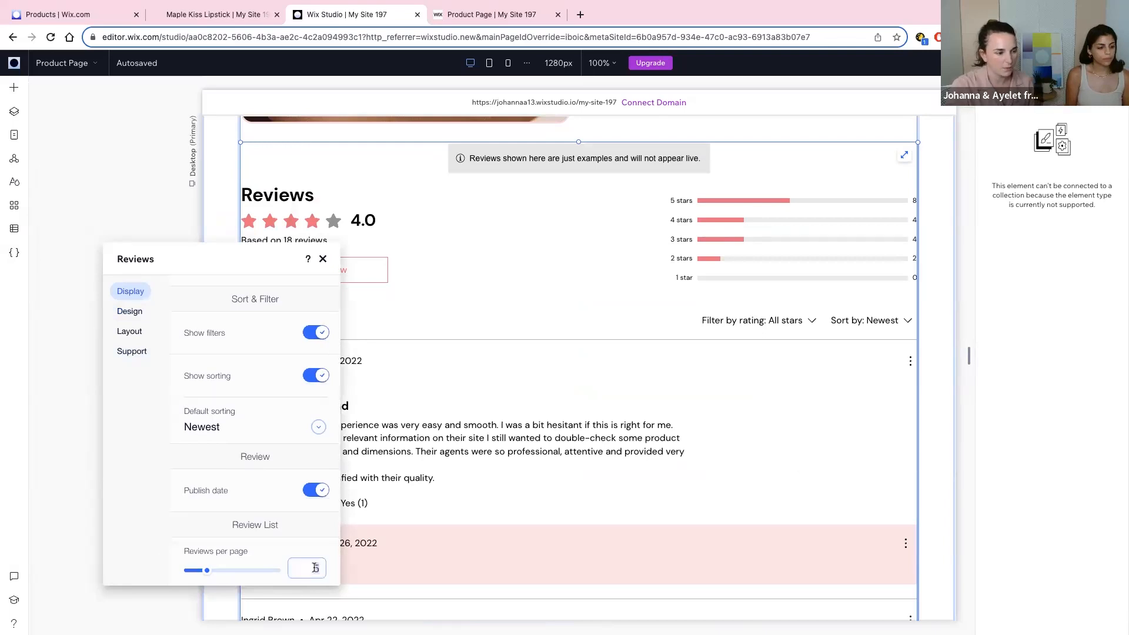
type("4")
key("Return")
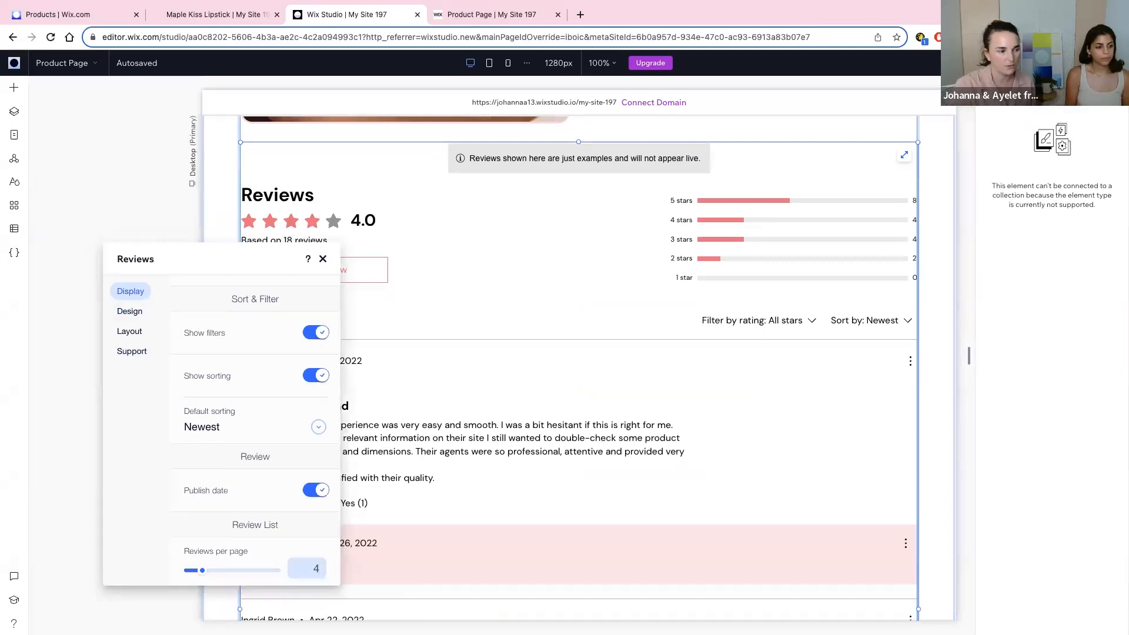
Step: Change the unfilled star color of the Reviews header's overall rating to the lightest pink theme color
scroll(262, 532, "up", 3)
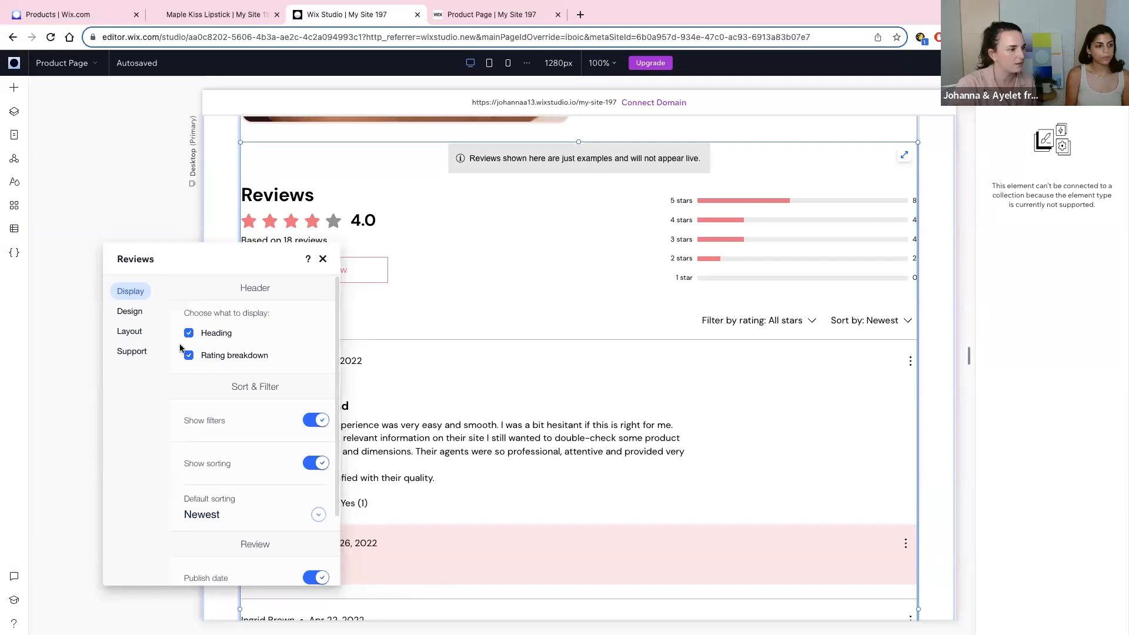
left_click(120, 313)
left_click_drag(225, 263, 754, 283)
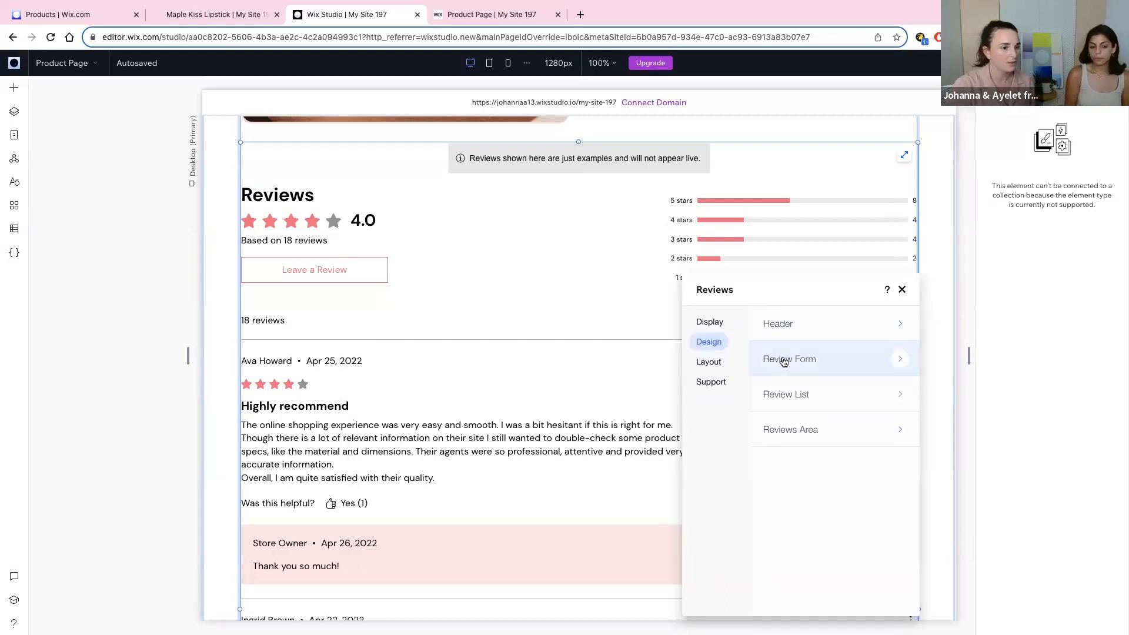
left_click(789, 334)
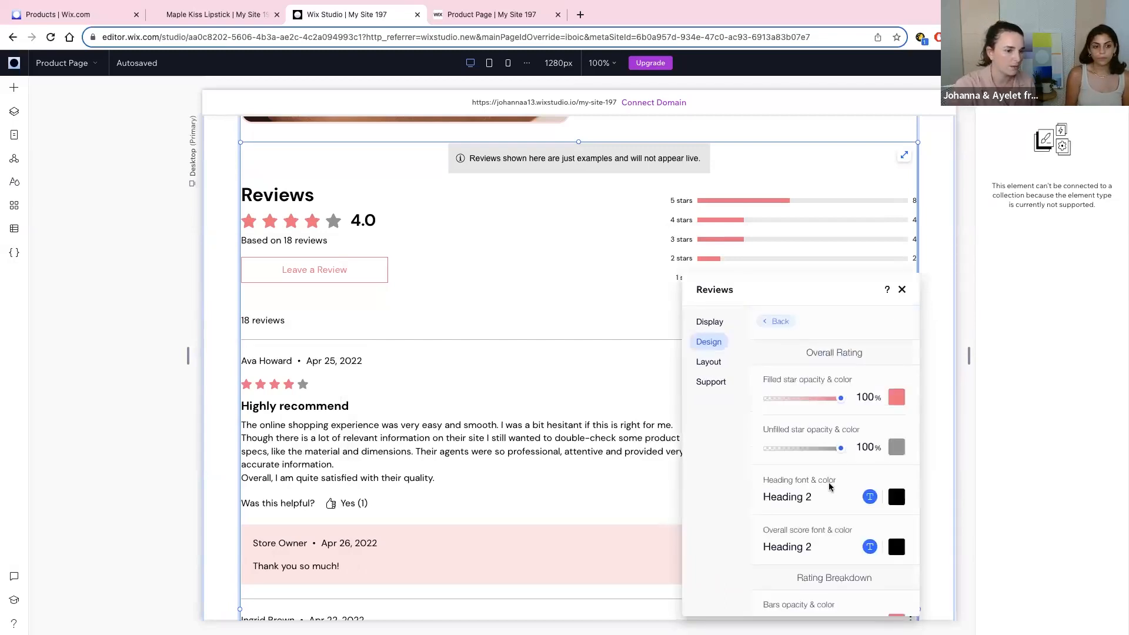
left_click(893, 450)
left_click(934, 469)
left_click(1033, 399)
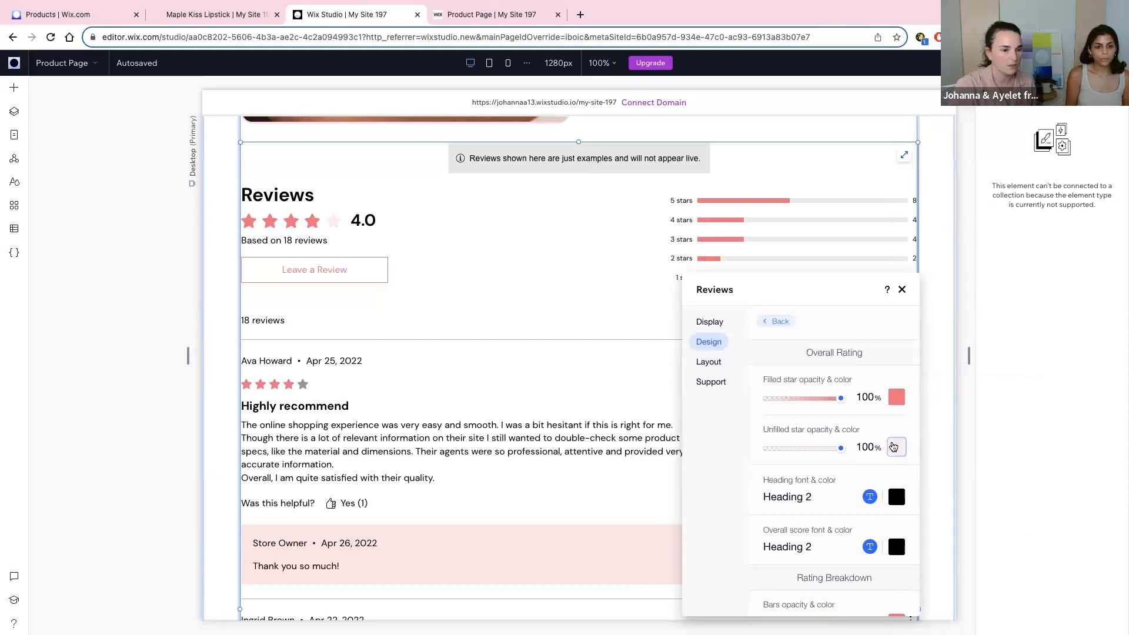
Step: Set the rating breakdown bars' background to the lightest pink theme color and their corner radius to 4 px
scroll(860, 474, "down", 4)
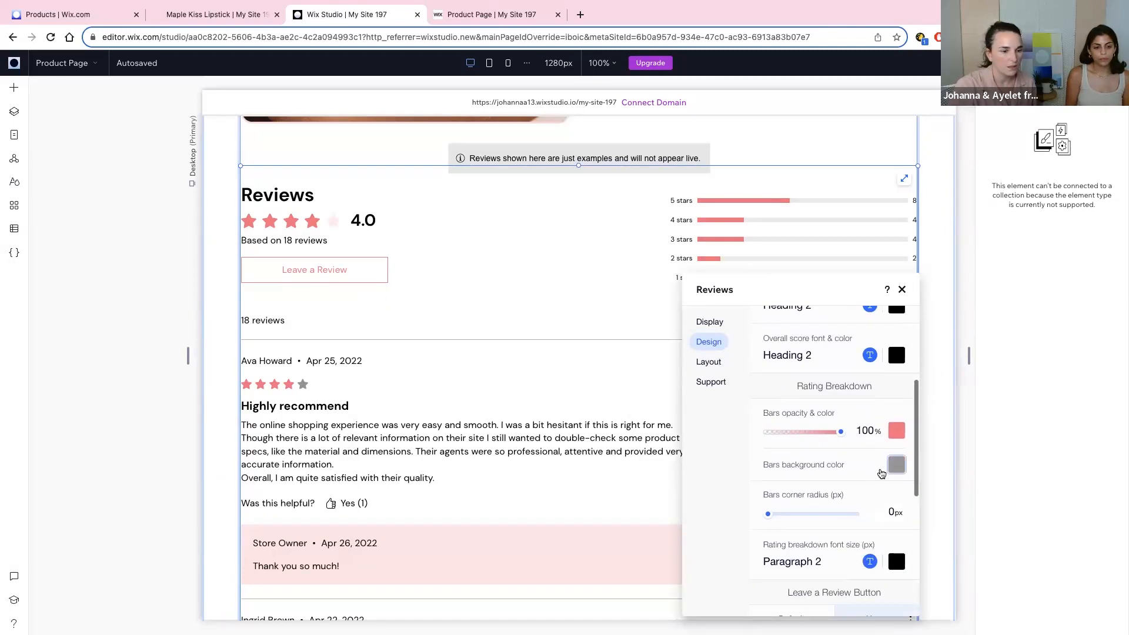
left_click(896, 465)
left_click(933, 464)
left_click(1033, 398)
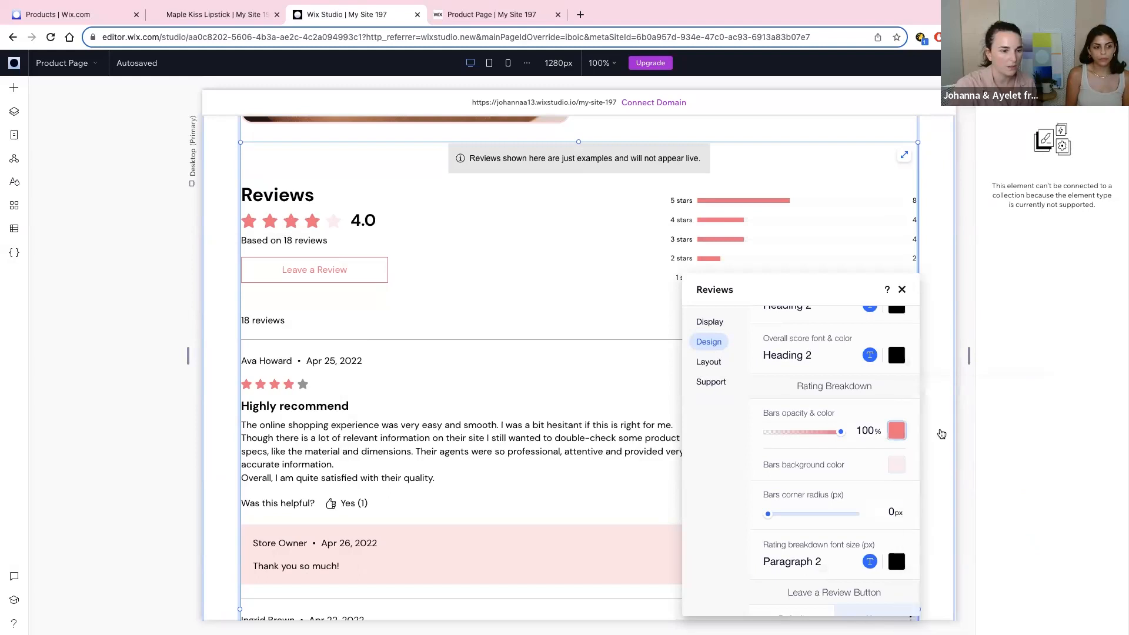
scroll(872, 487, "down", 3)
left_click(887, 430)
type("20")
key("Return")
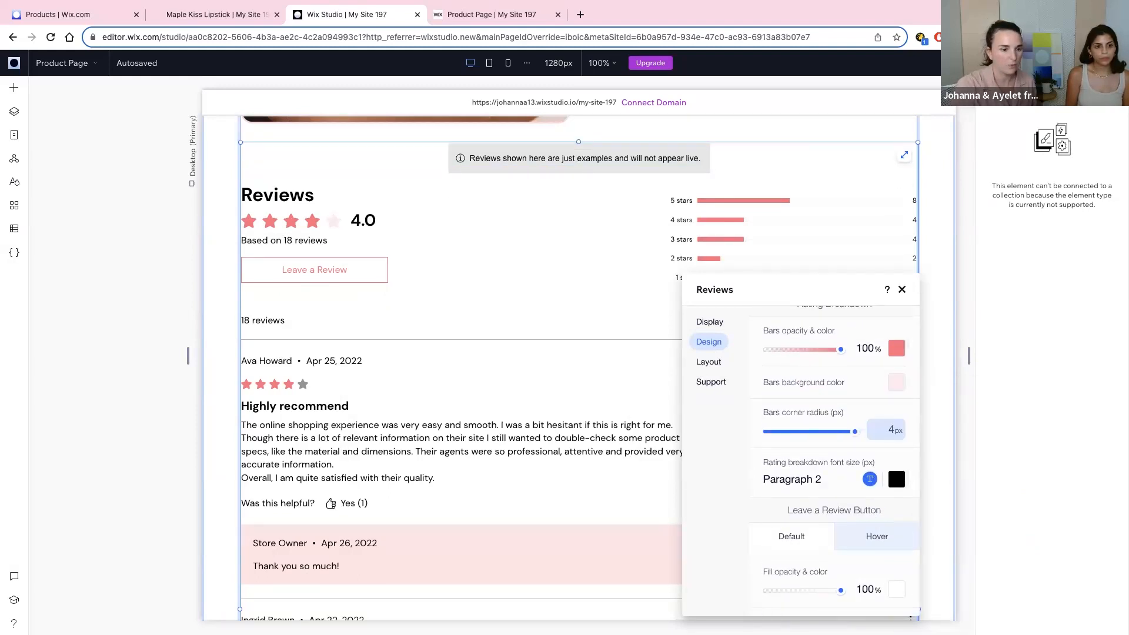
Step: Set the corner radius of the Leave a Review button to 10 px
scroll(876, 404, "up", 4)
scroll(876, 405, "up", 2)
scroll(877, 442, "down", 10)
scroll(880, 477, "down", 1)
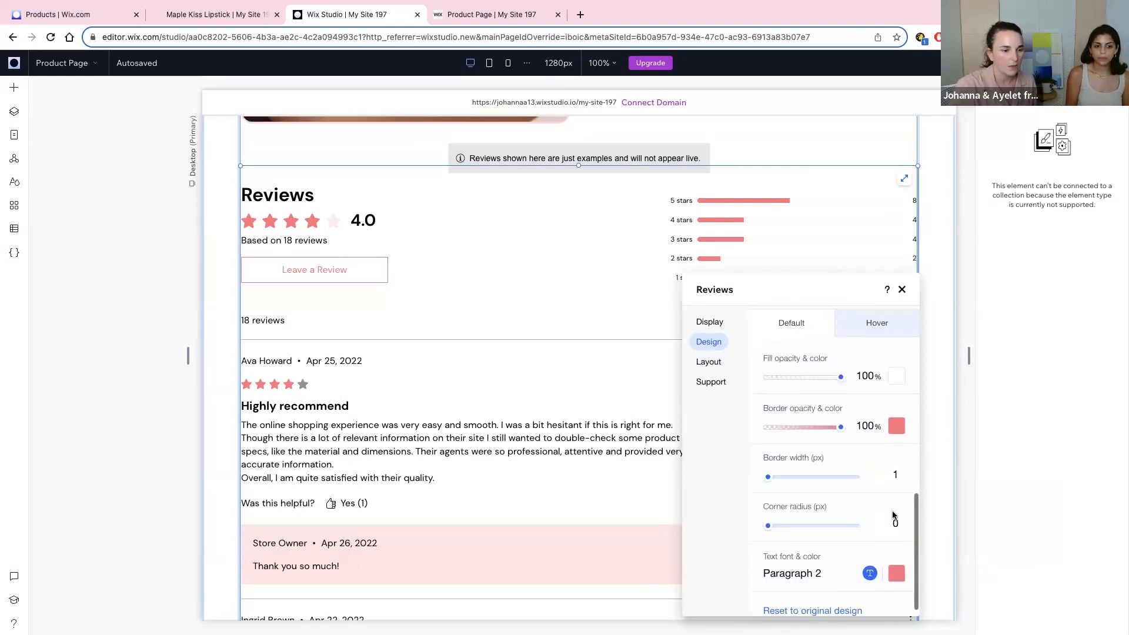
type("10")
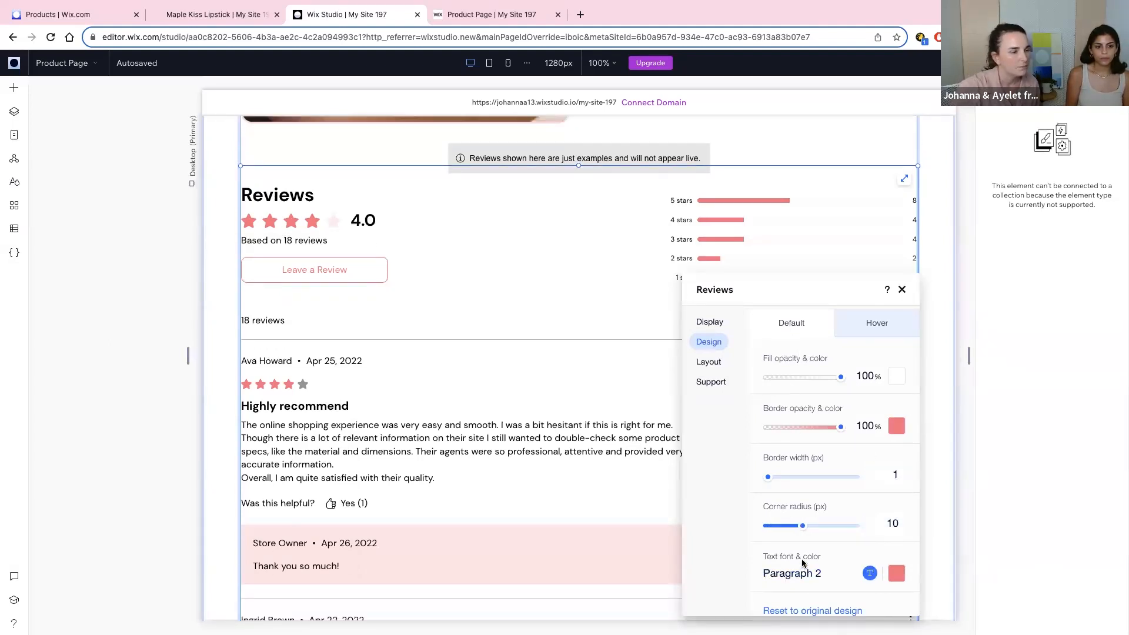
Step: Change the unfilled star color in the review list design to the lightest pink theme color, #FCEBEF
scroll(776, 385, "up", 5)
scroll(776, 384, "up", 2)
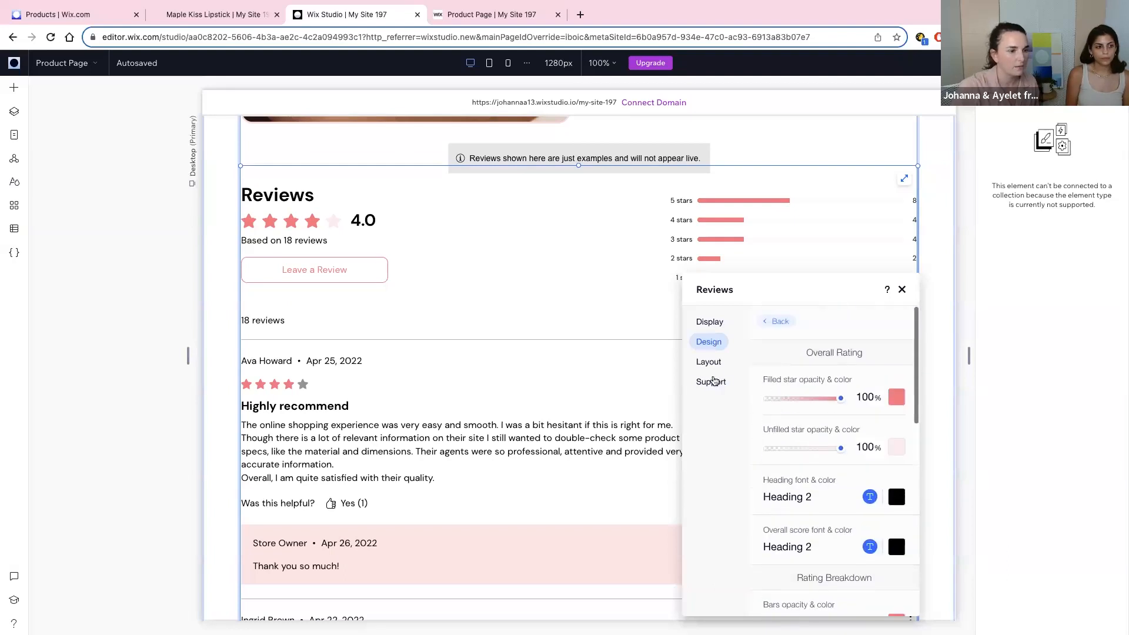
left_click(758, 323)
left_click(801, 394)
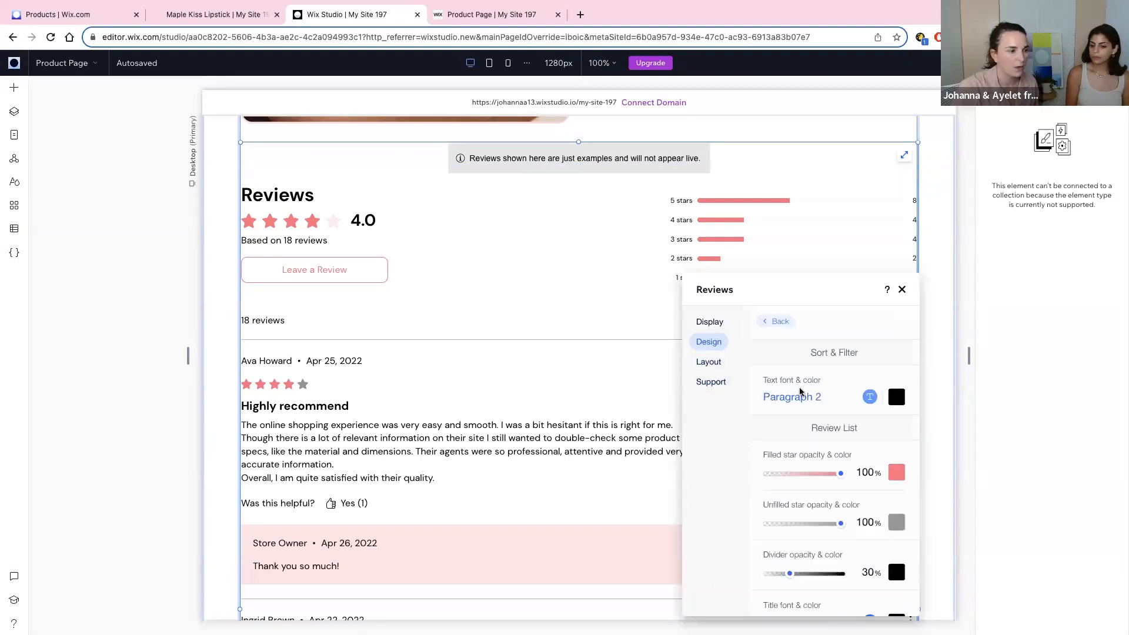
scroll(864, 472, "down", 2)
left_click(897, 453)
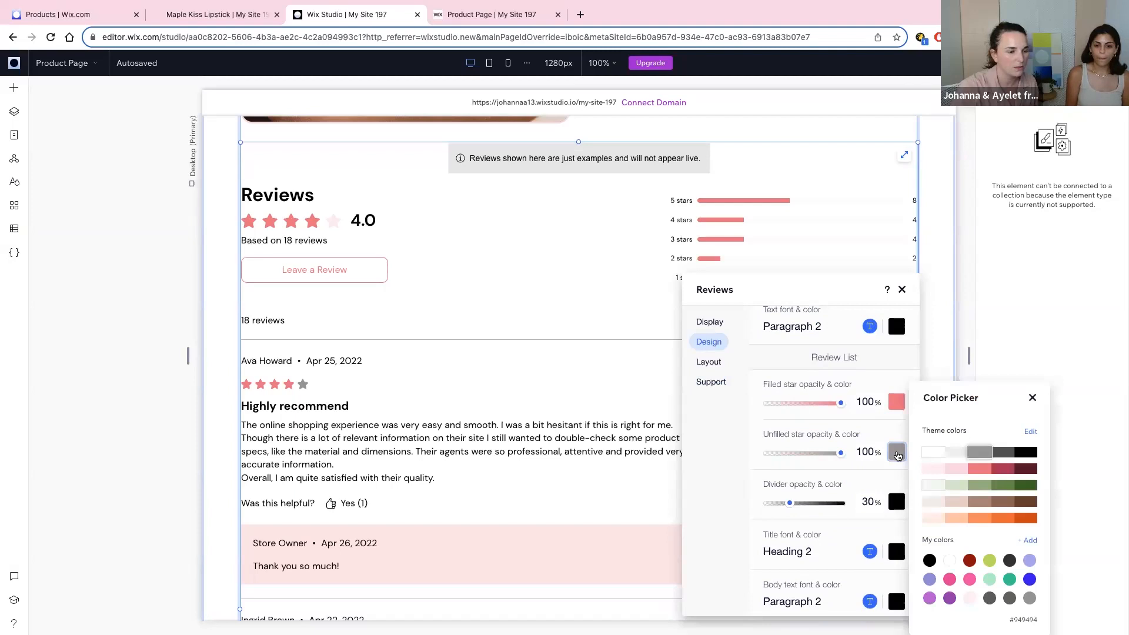
left_click(938, 472)
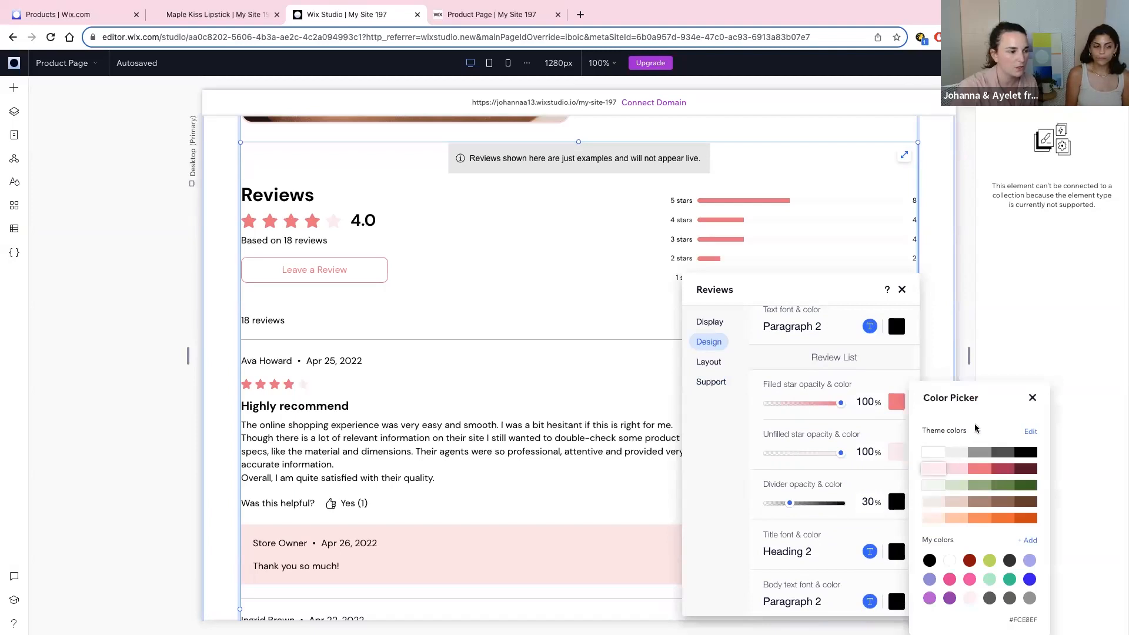
left_click(1032, 399)
Step: Look through the sample reviews and remaining review list design settings, and open the reviews layout options
scroll(625, 453, "down", 9)
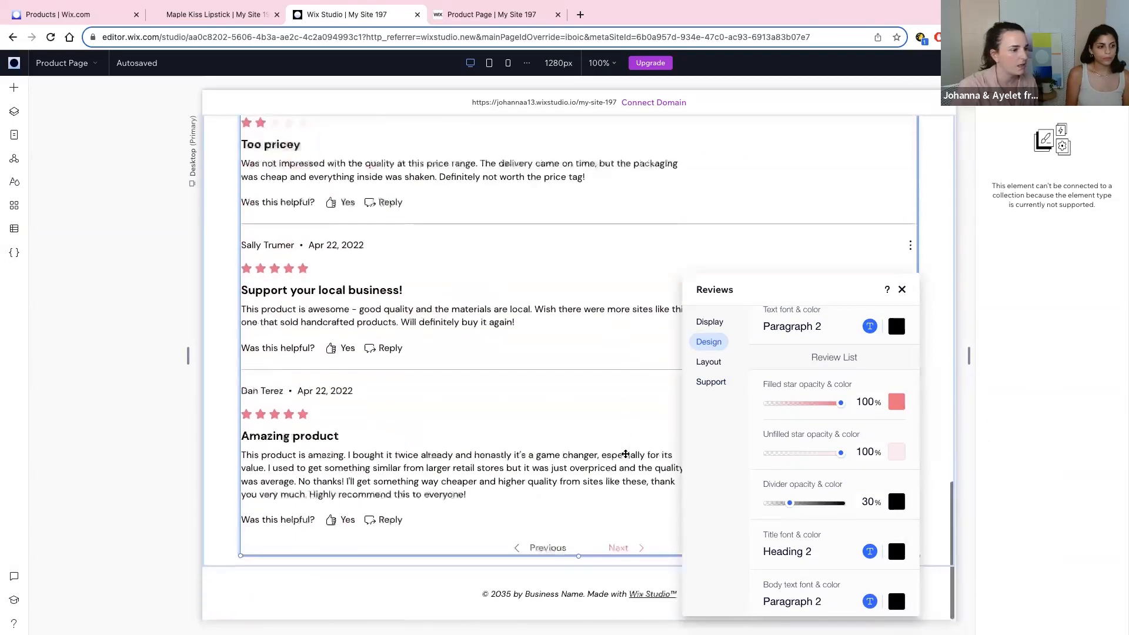
scroll(817, 556, "down", 2)
scroll(818, 557, "down", 2)
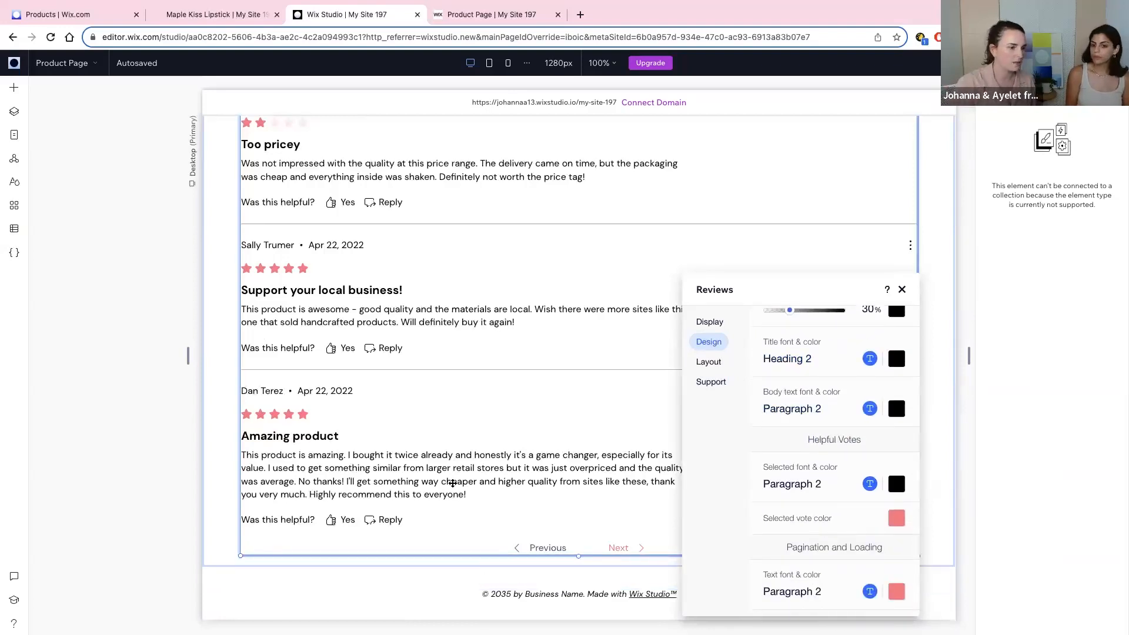
scroll(715, 361, "down", 1)
scroll(715, 362, "up", 5)
left_click(715, 361)
scroll(565, 340, "up", 8)
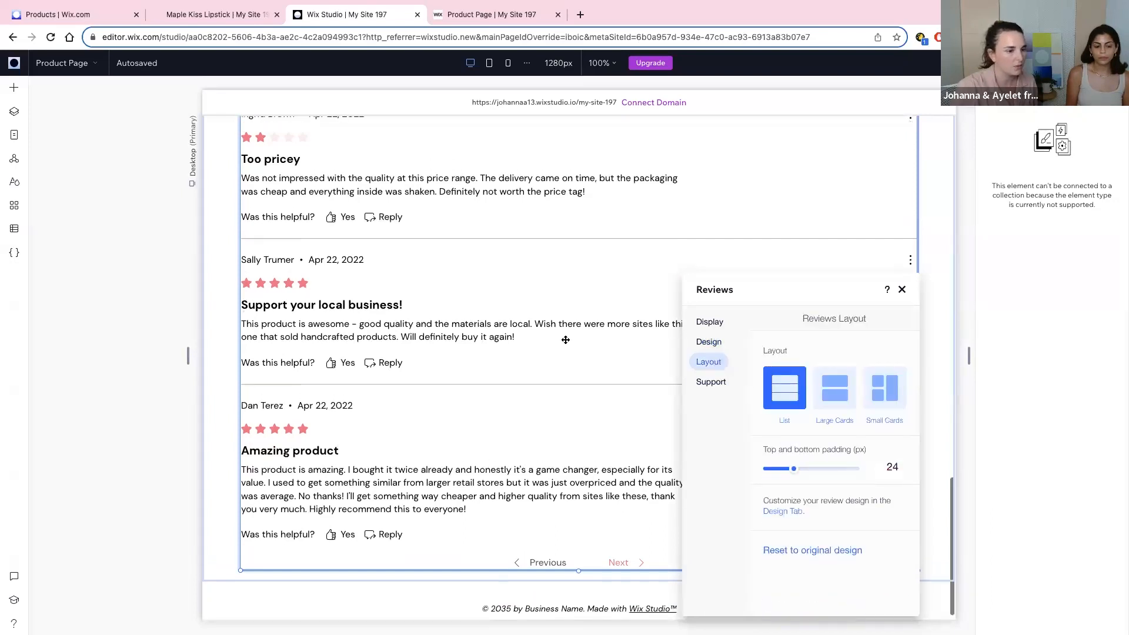
Step: Switch the product reviews widget to the Large Cards layout and look over the reviews
scroll(566, 340, "up", 2)
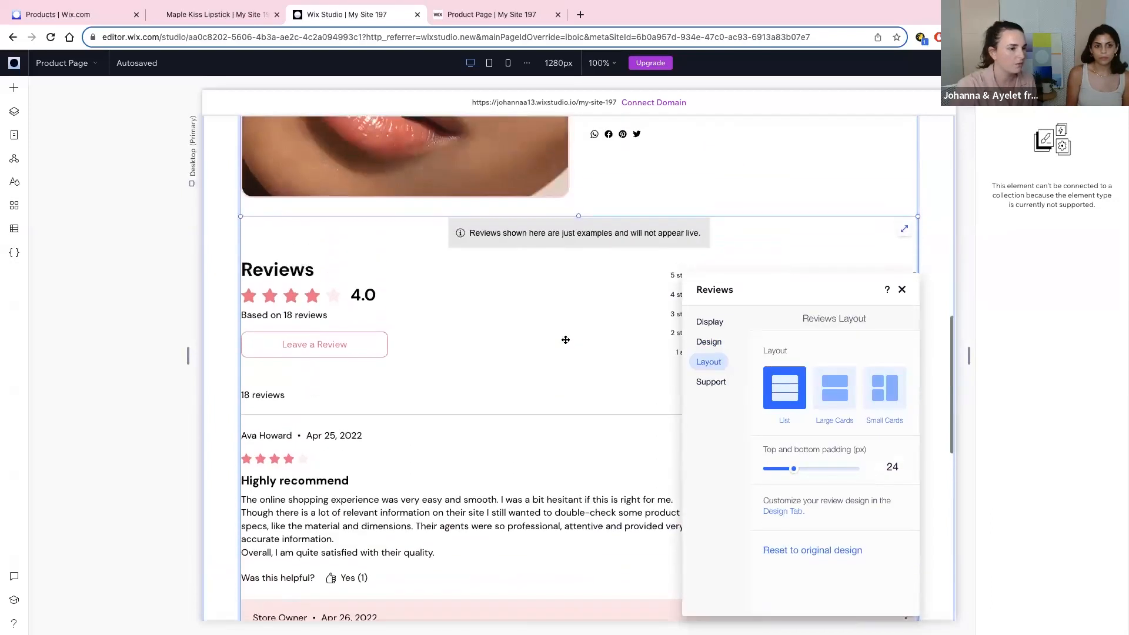
left_click(841, 387)
scroll(581, 441, "down", 10)
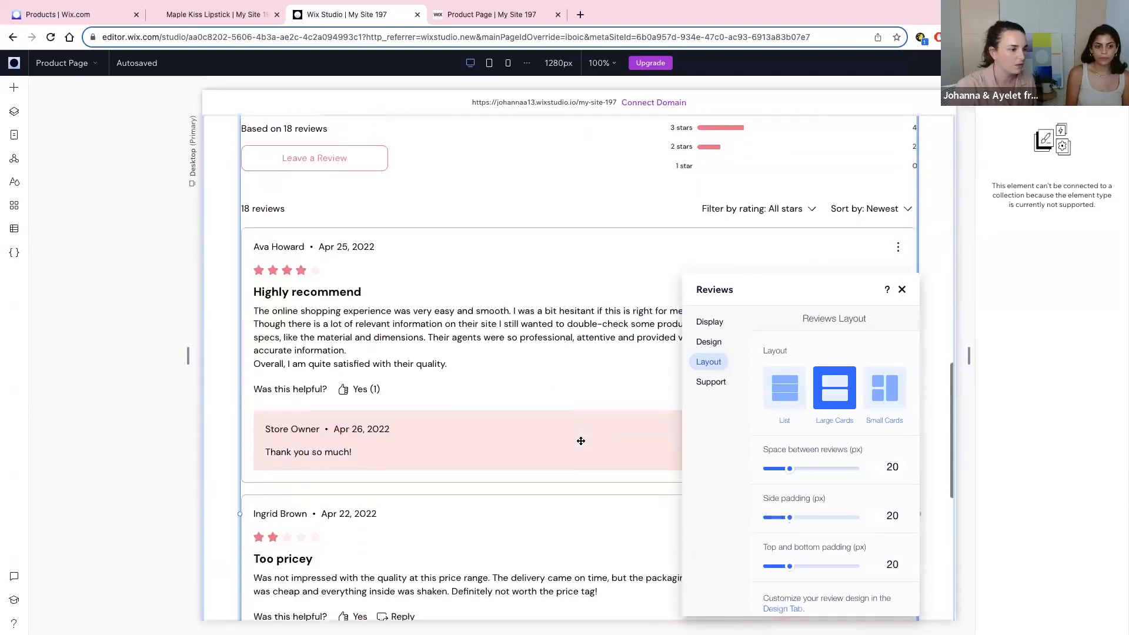
left_click(918, 381)
left_click(899, 386)
left_click(699, 363)
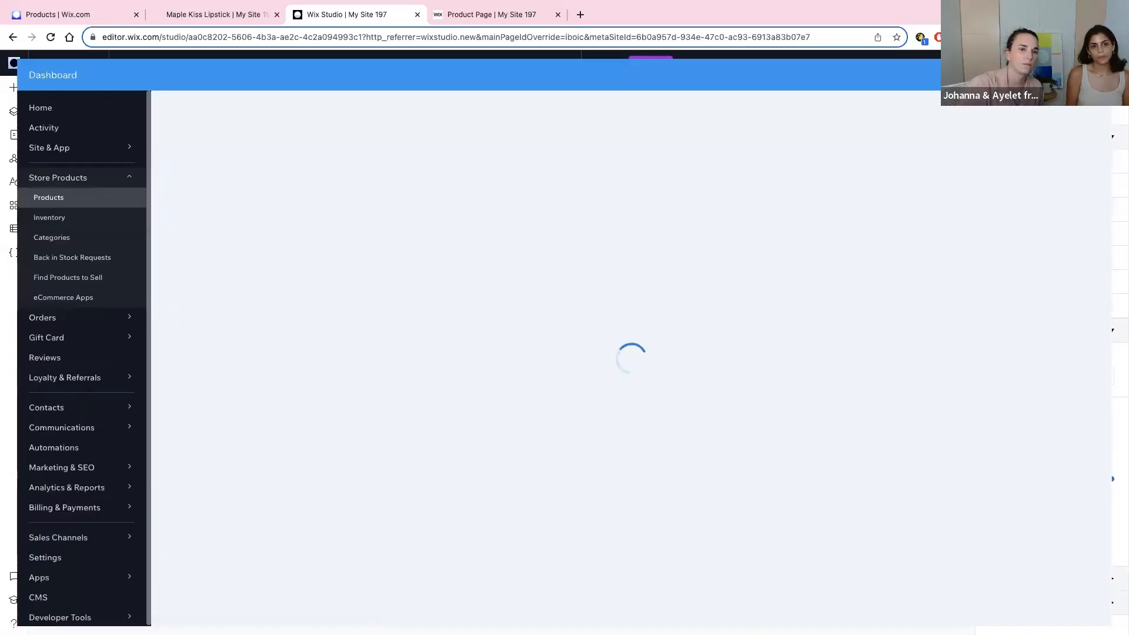
left_click(1096, 75)
Step: Open the reviews widget's settings and apply the Small Cards layout
left_click(697, 309)
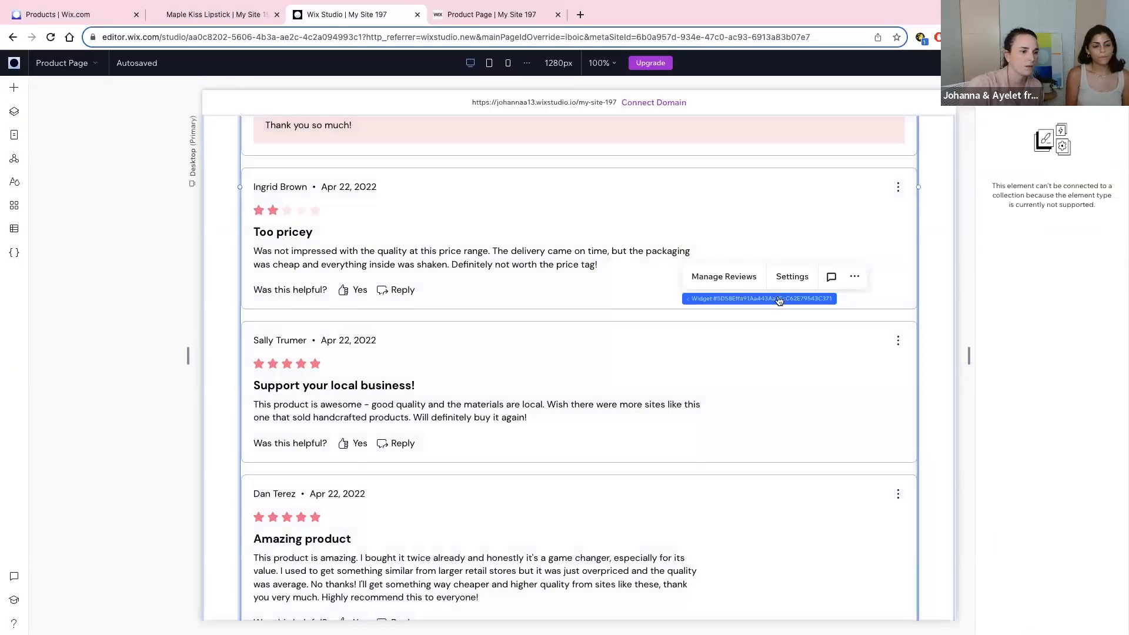
left_click(782, 276)
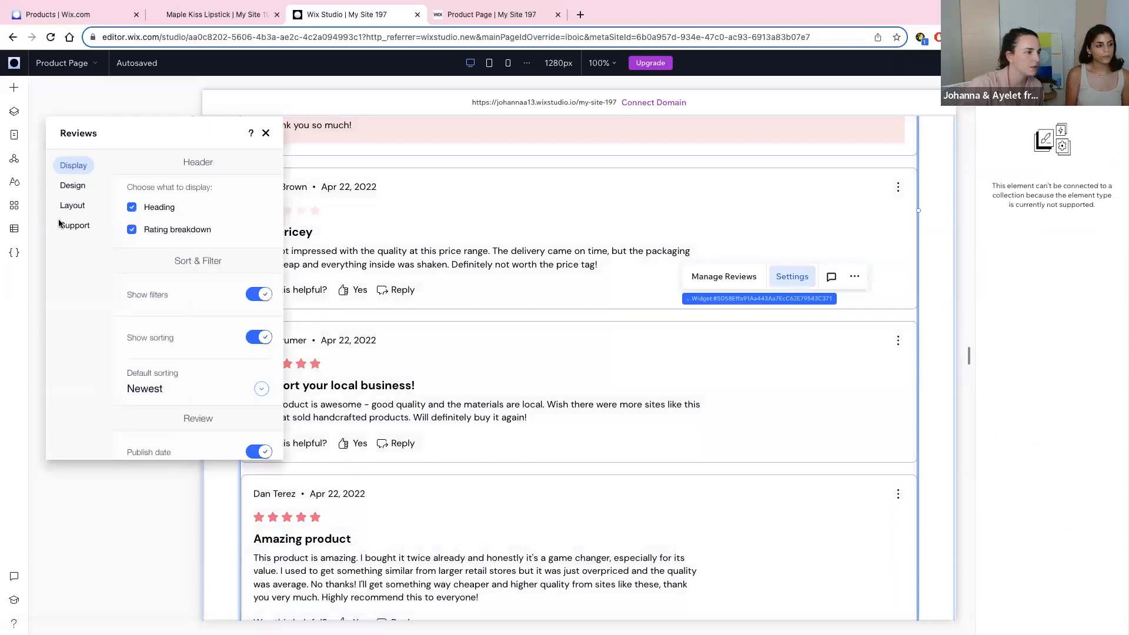
left_click(72, 205)
left_click(247, 226)
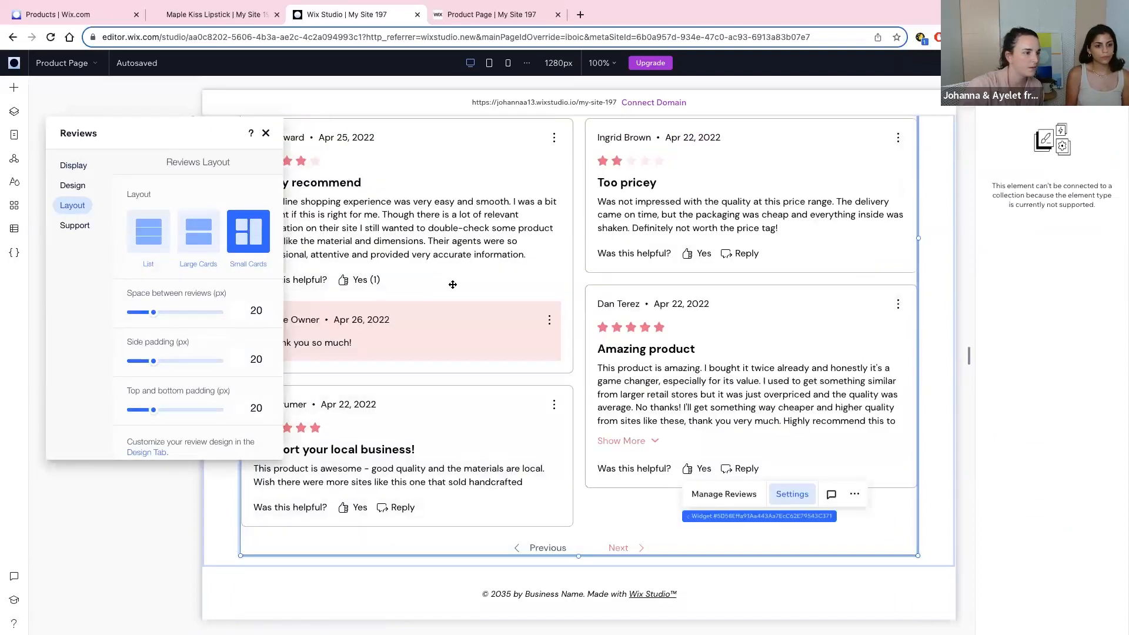
Step: Try a shadow on the review cards in the review list design, and turn it off again
left_click(73, 186)
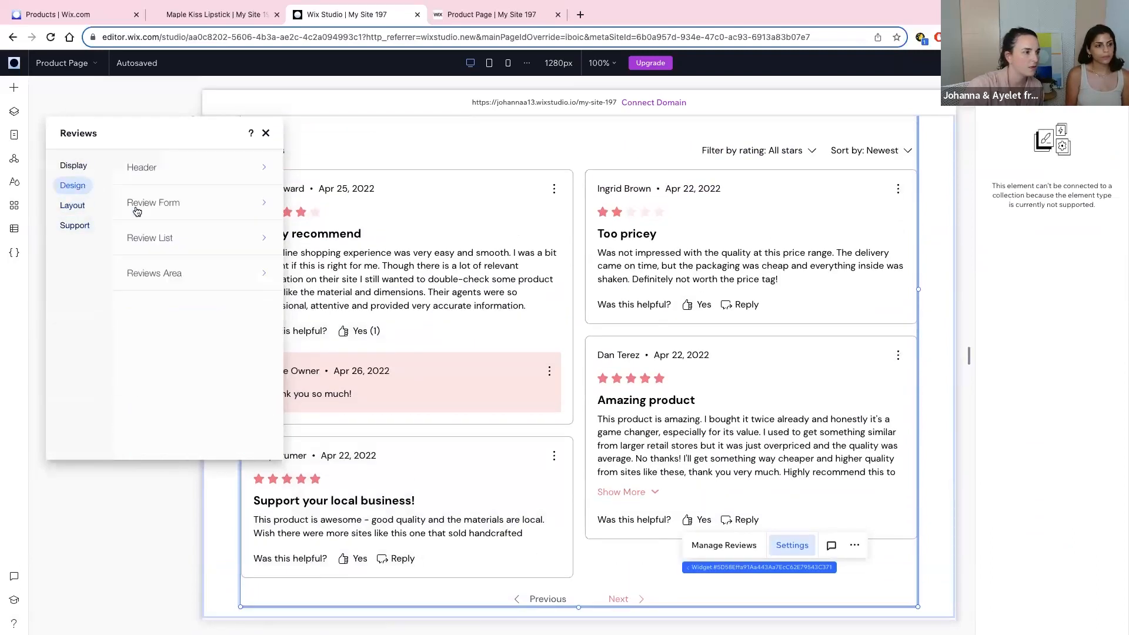
left_click(188, 248)
scroll(177, 235, "down", 8)
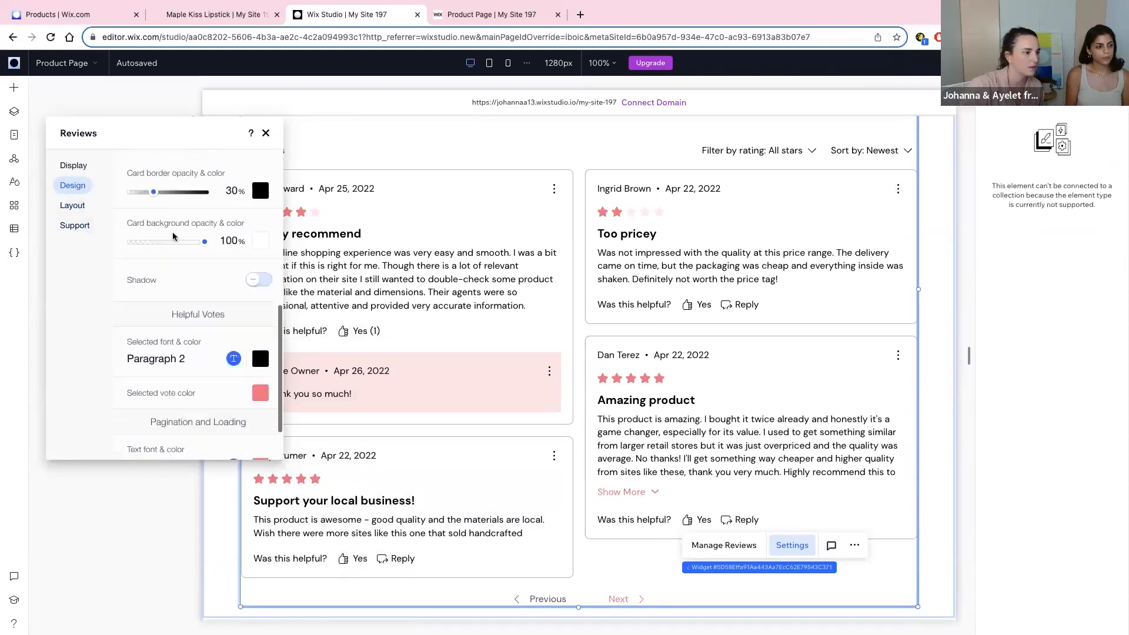
left_click(257, 275)
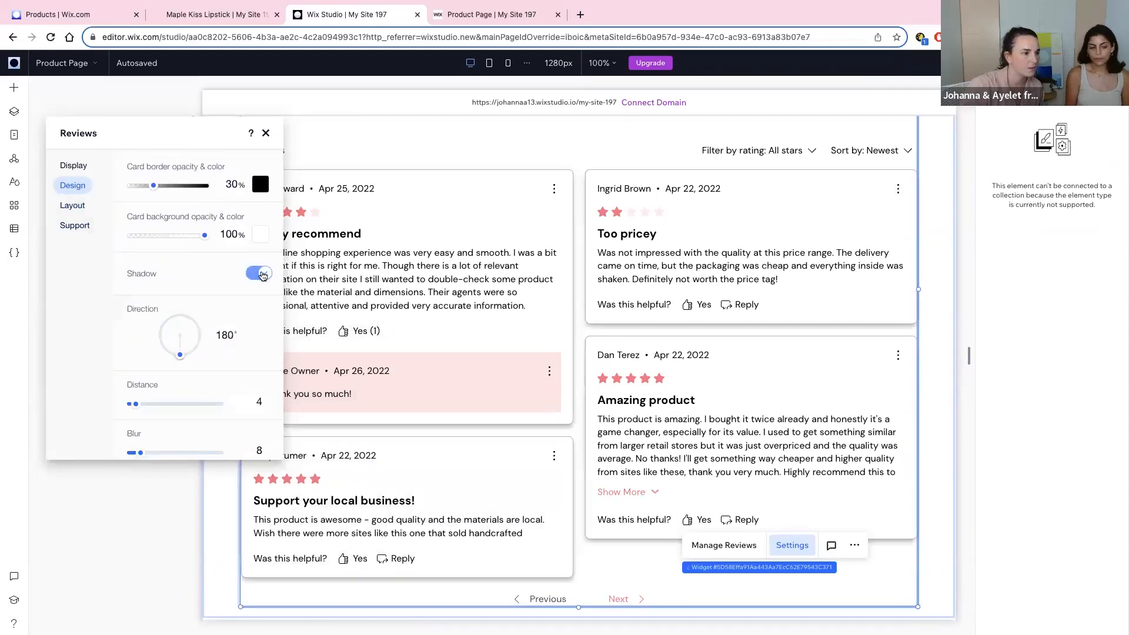
left_click(257, 275)
scroll(194, 294, "up", 5)
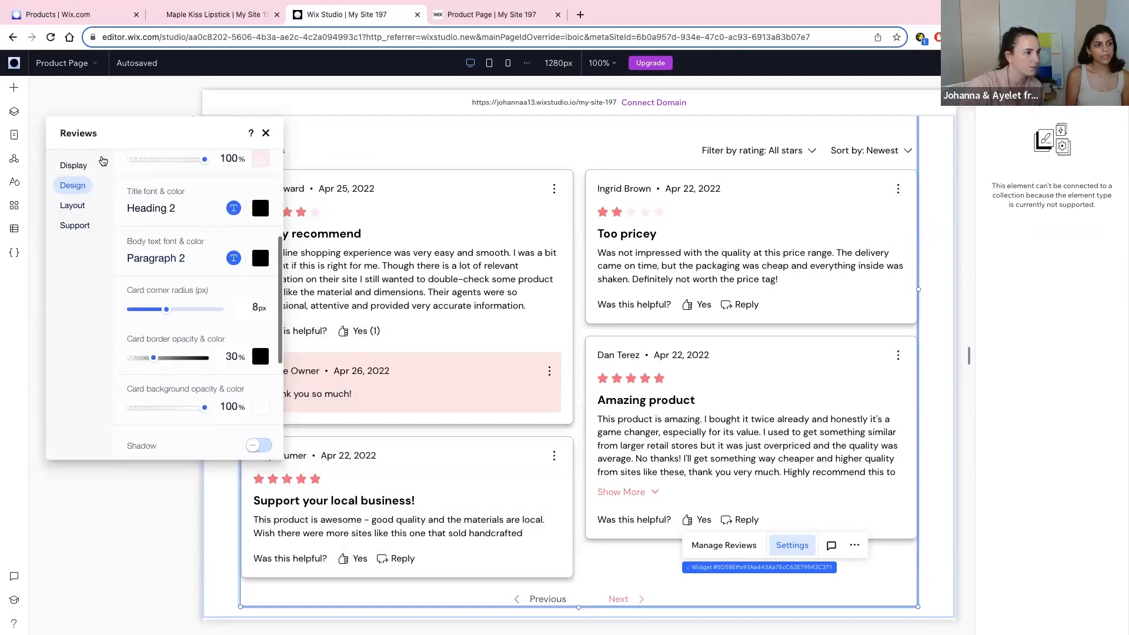
Step: Set the reviews layout to List and close the reviews settings
left_click(72, 205)
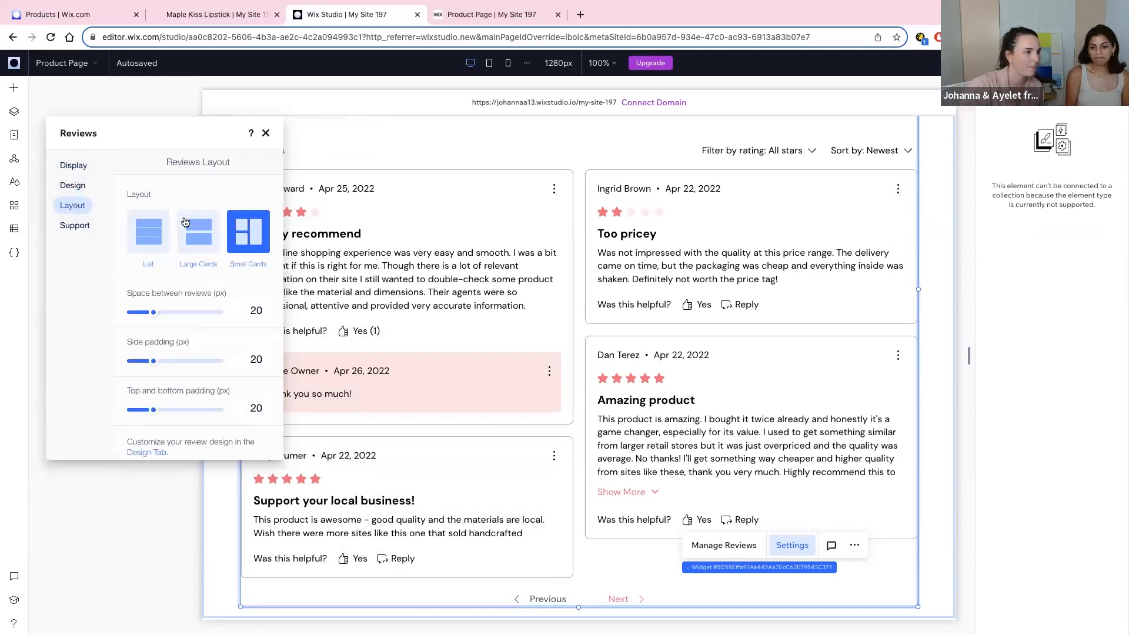
left_click(153, 231)
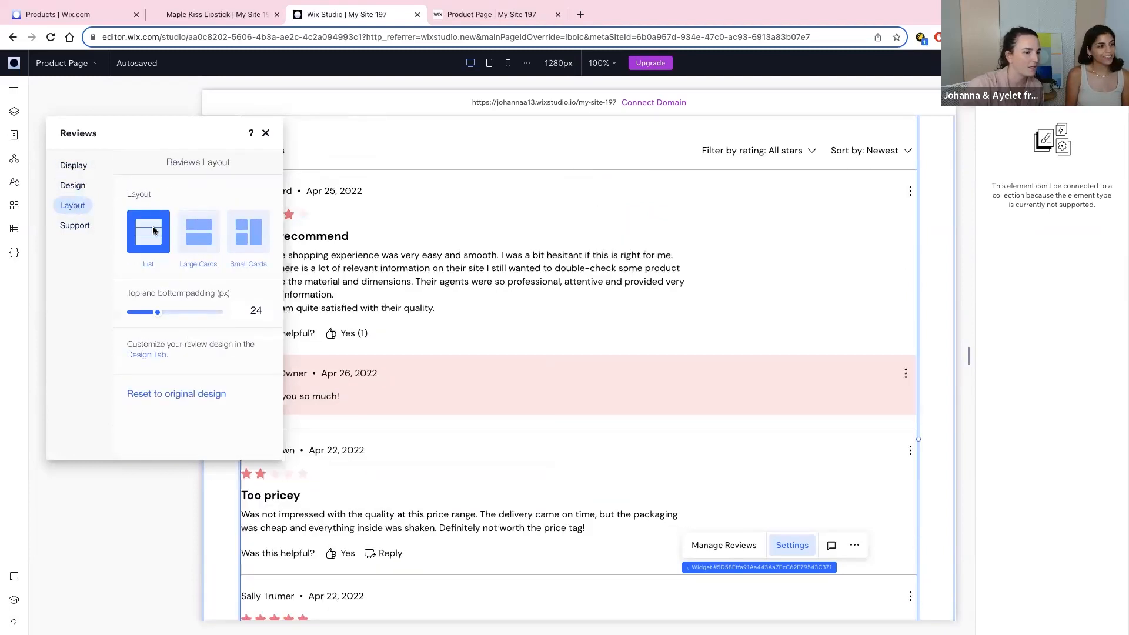
left_click(265, 134)
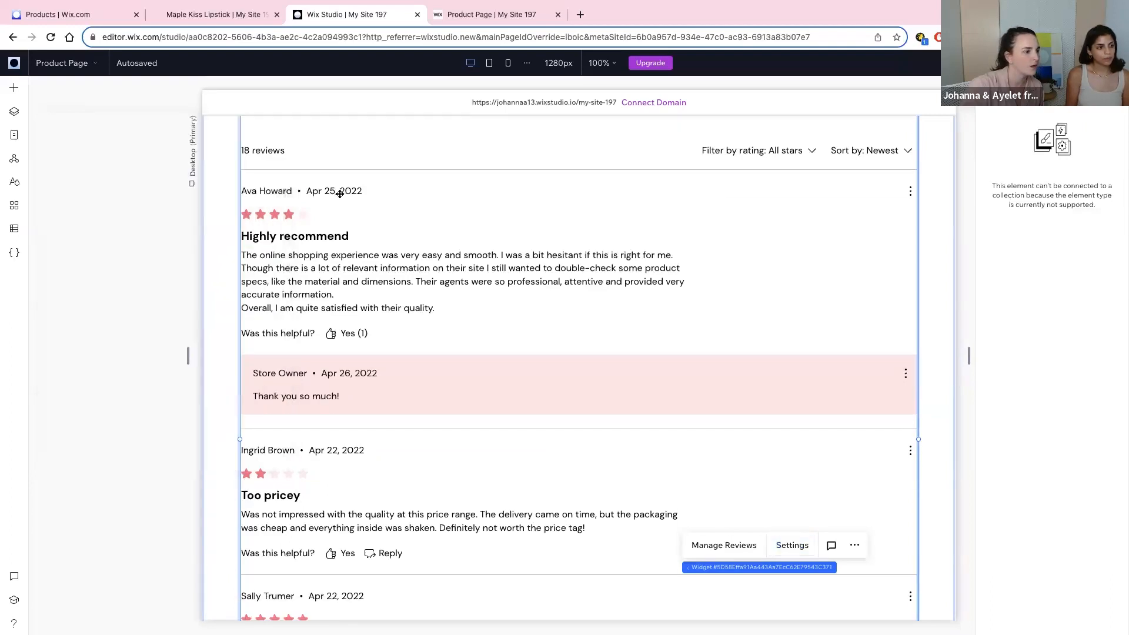
Step: Select the whole product page widget and turn off its stretch
scroll(447, 380, "down", 6)
scroll(537, 328, "up", 20)
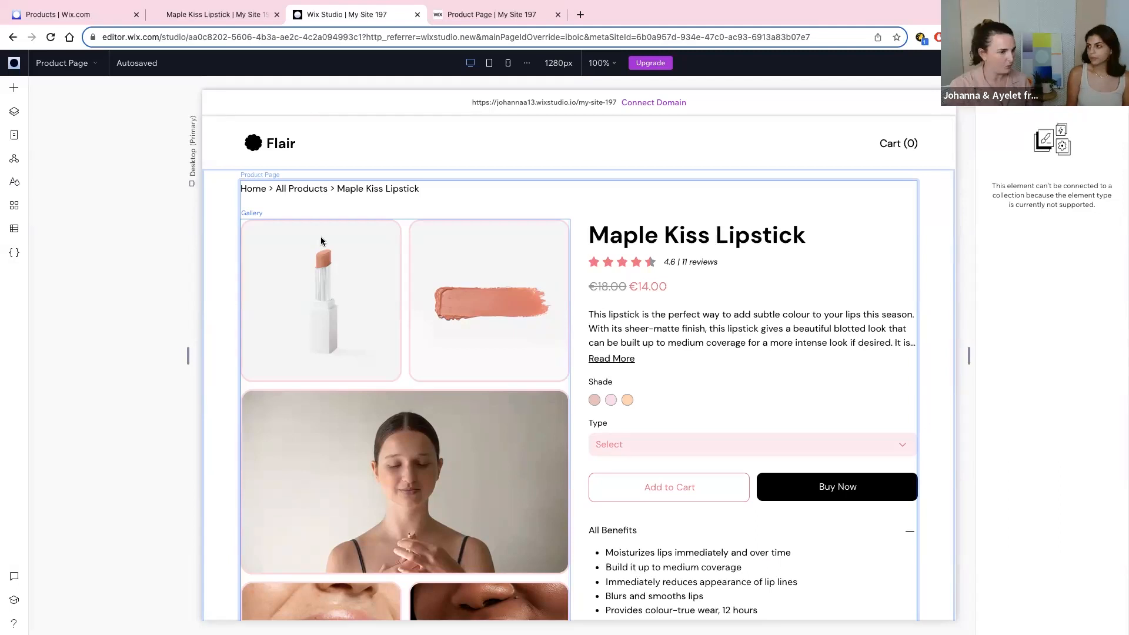
left_click(223, 210)
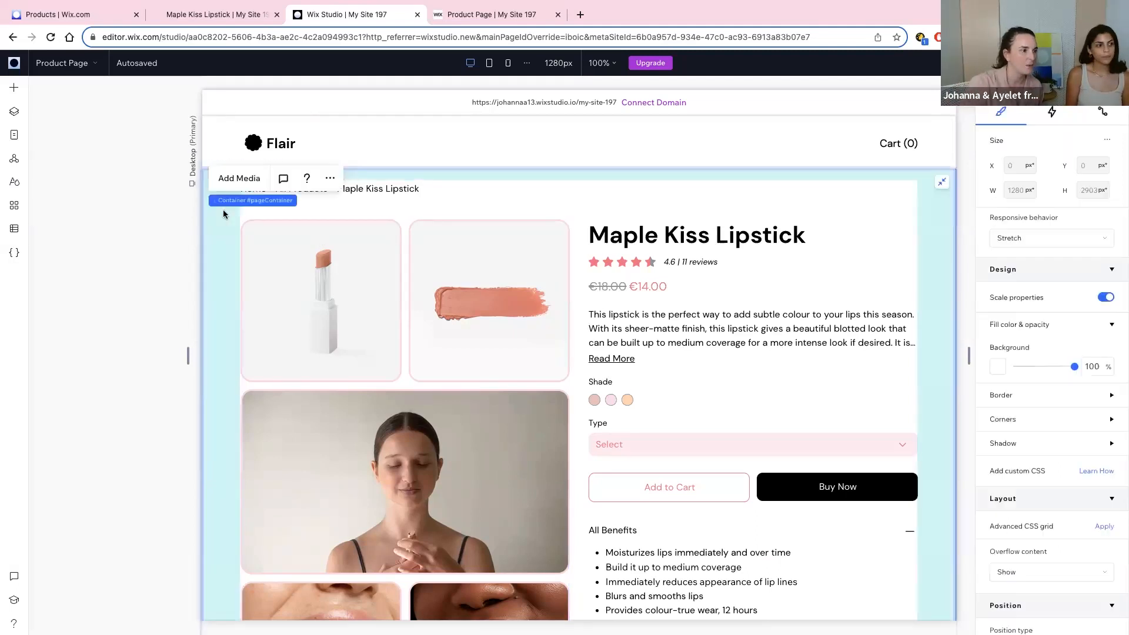
left_click(297, 207)
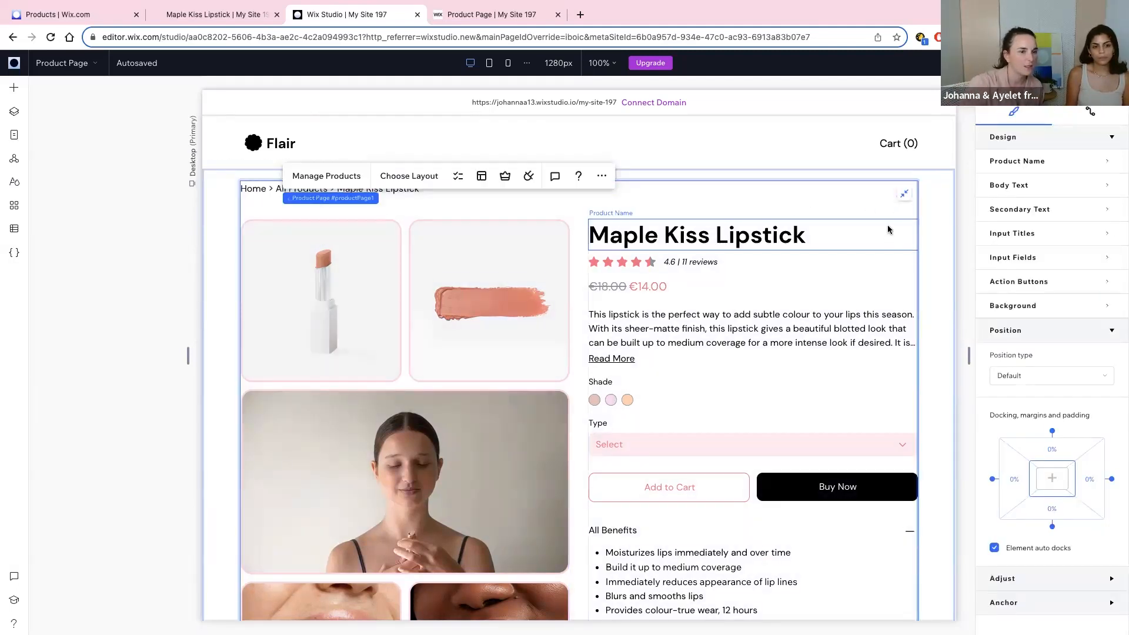
left_click(907, 195)
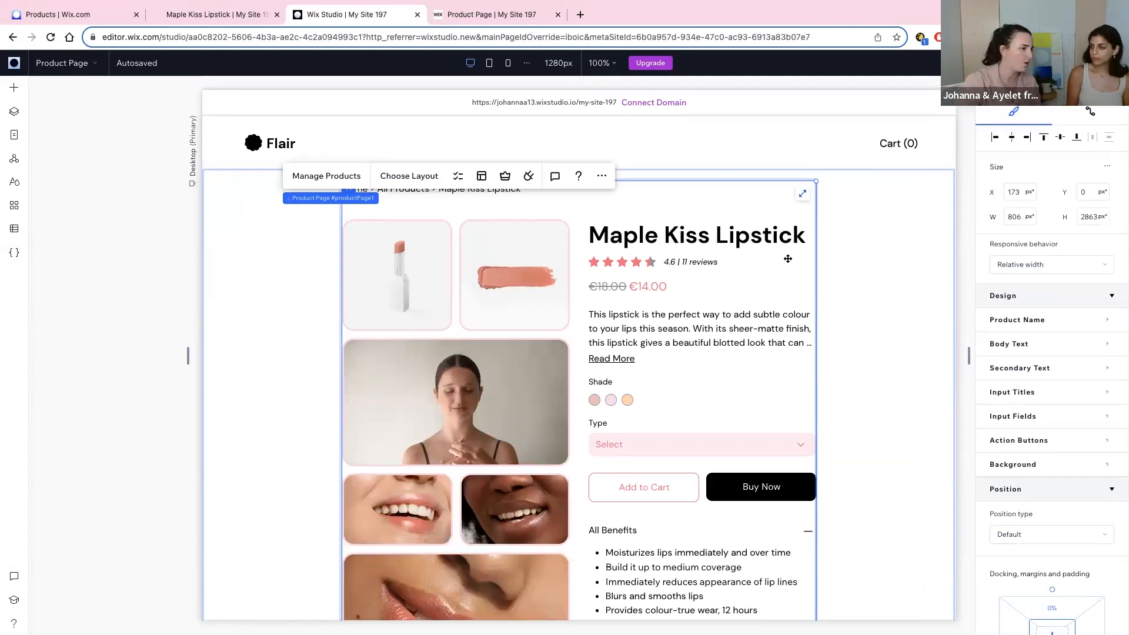
Step: Place the product page widget in a container and stretch that container
right_click(619, 205)
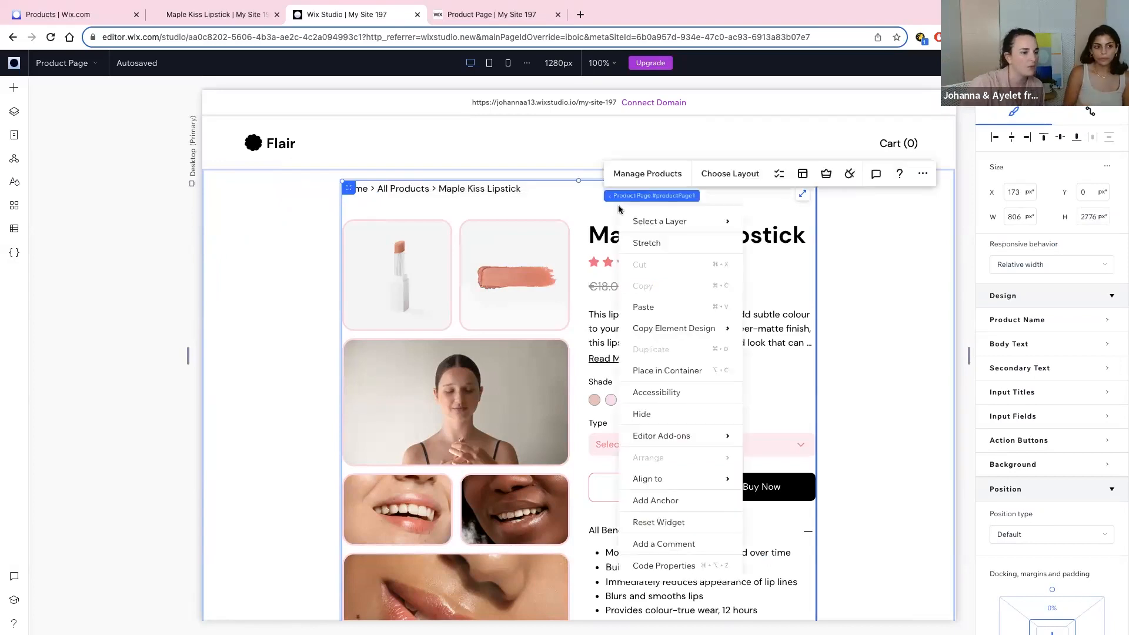
left_click(670, 363)
left_click(688, 408)
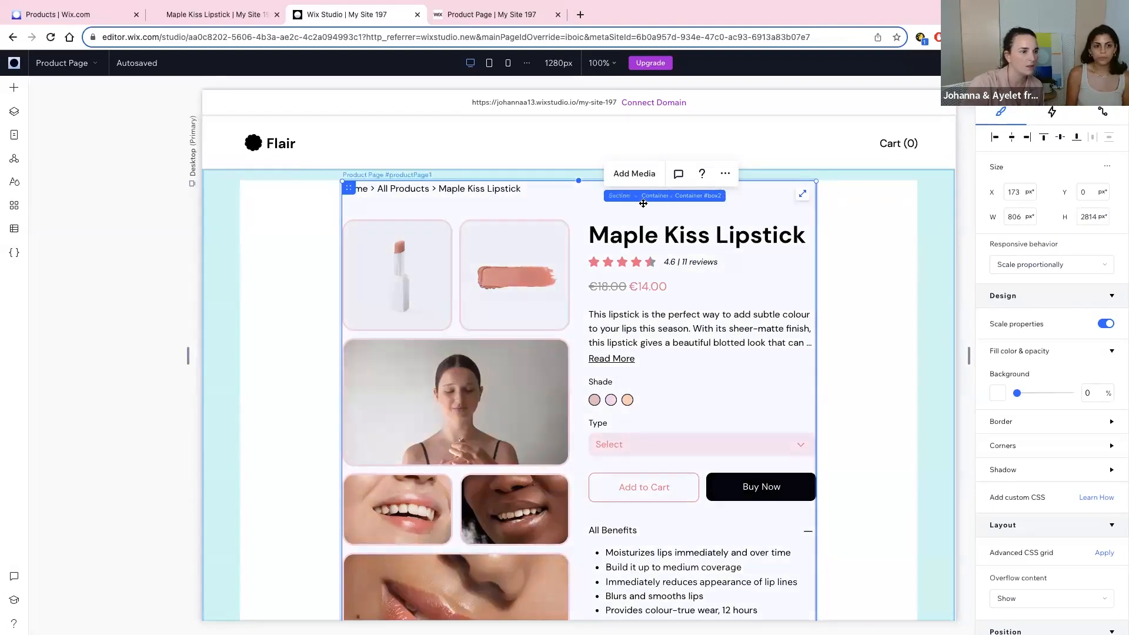
scroll(1059, 548, "down", 3)
scroll(1056, 545, "up", 3)
left_click(803, 196)
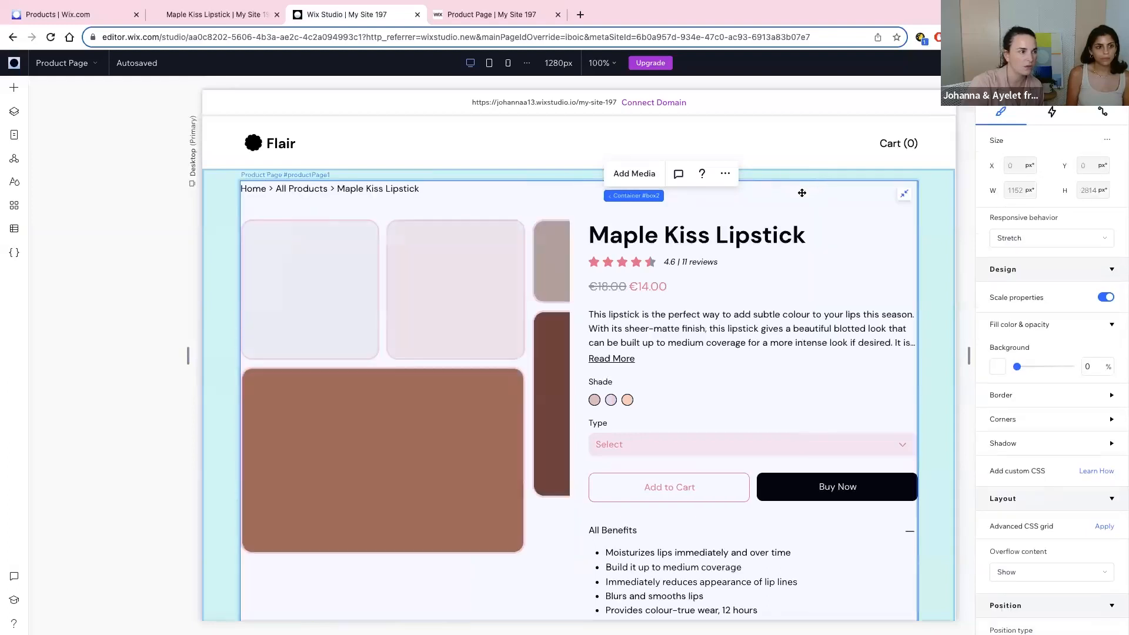
Step: Set the new container's padding to 40 px on all four sides
scroll(1044, 530, "down", 4)
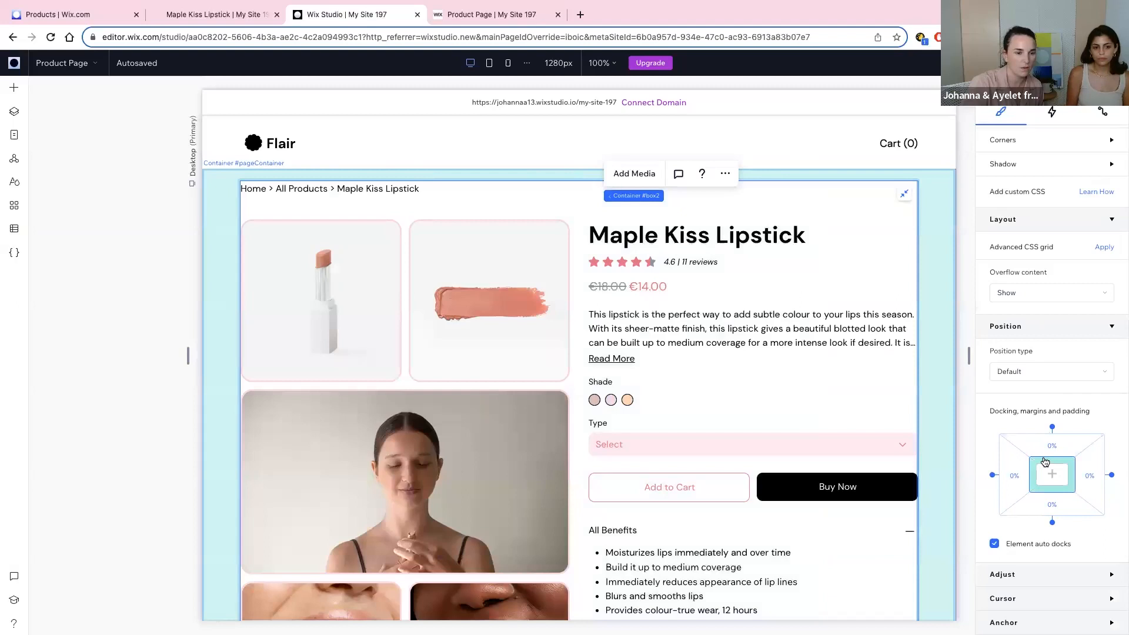
type("40")
key("Return")
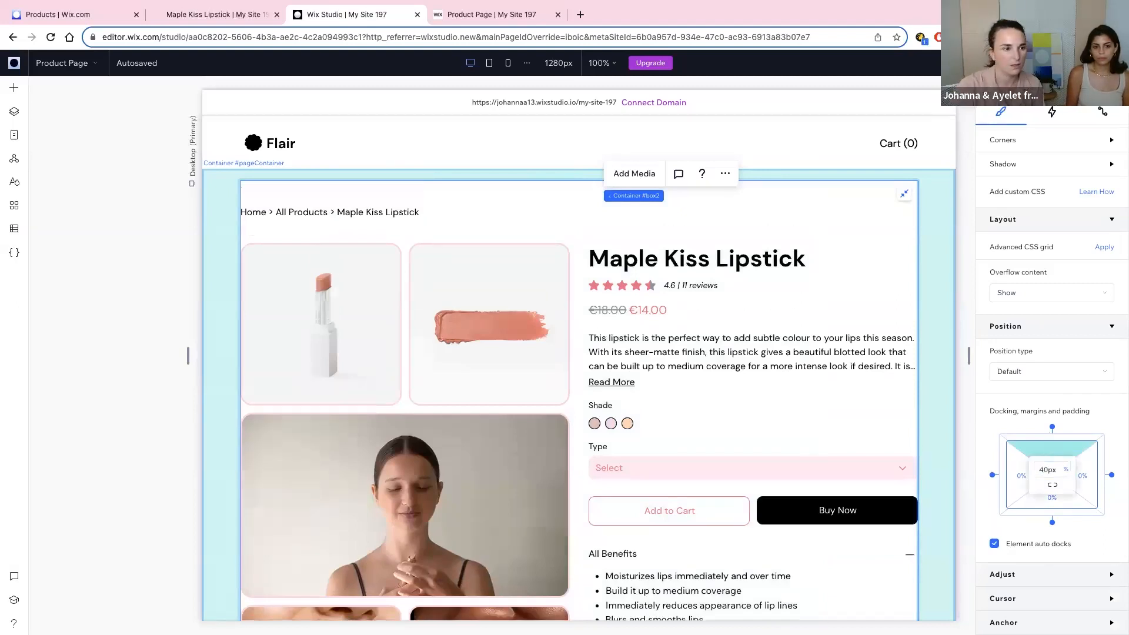
left_click(1045, 484)
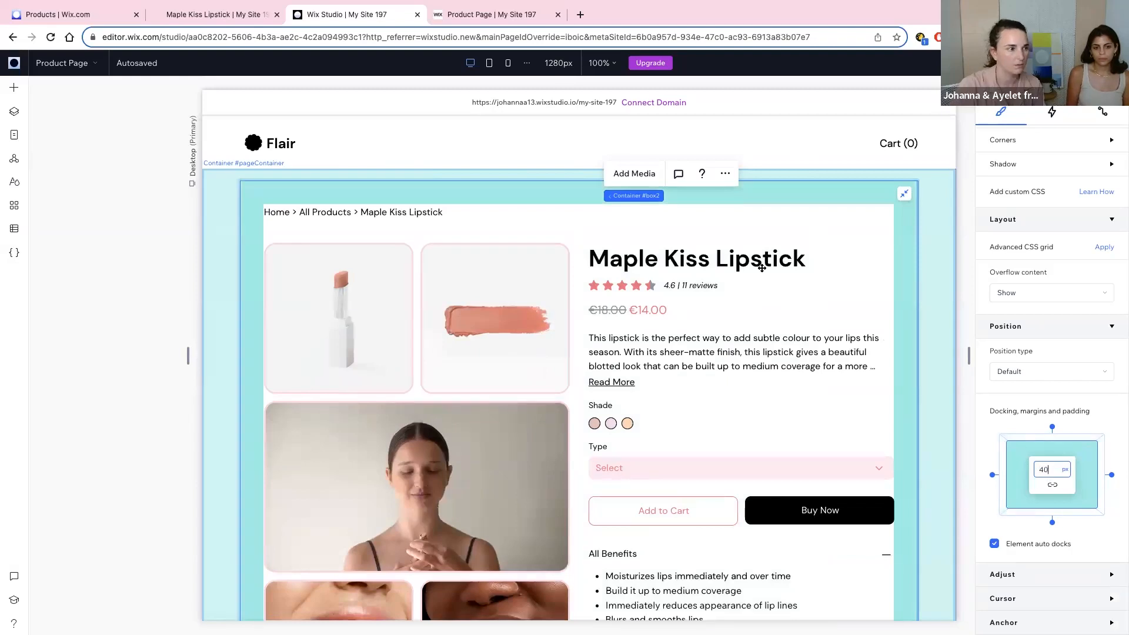
Step: Round all corners of the container that holds the product page widget
left_click(929, 256)
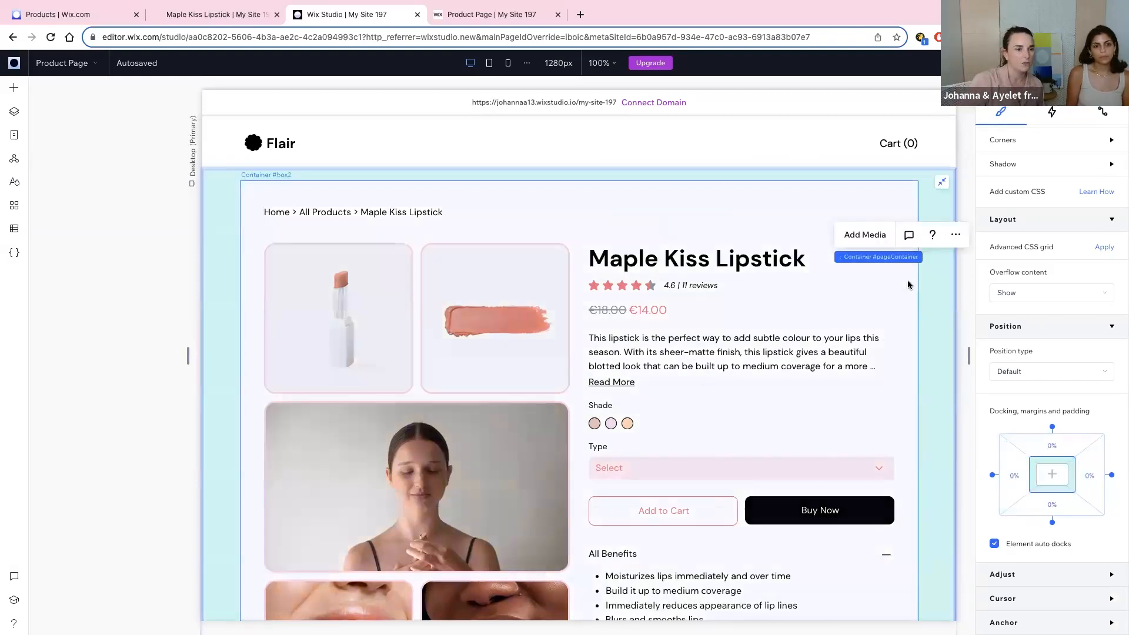
left_click(908, 257)
scroll(999, 245, "up", 5)
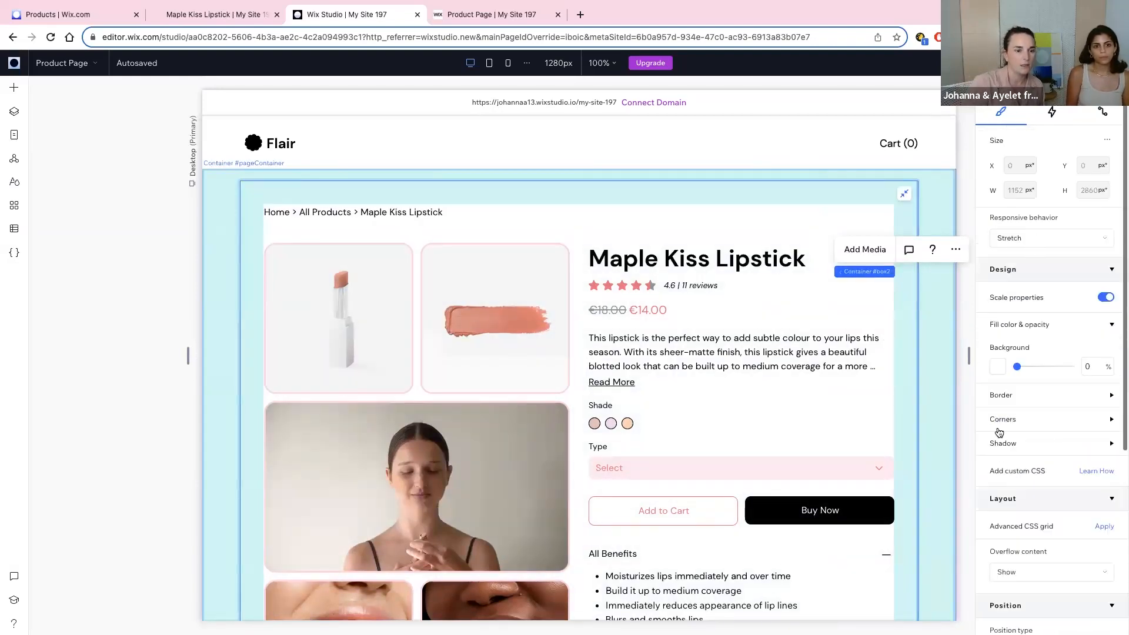
left_click(1006, 420)
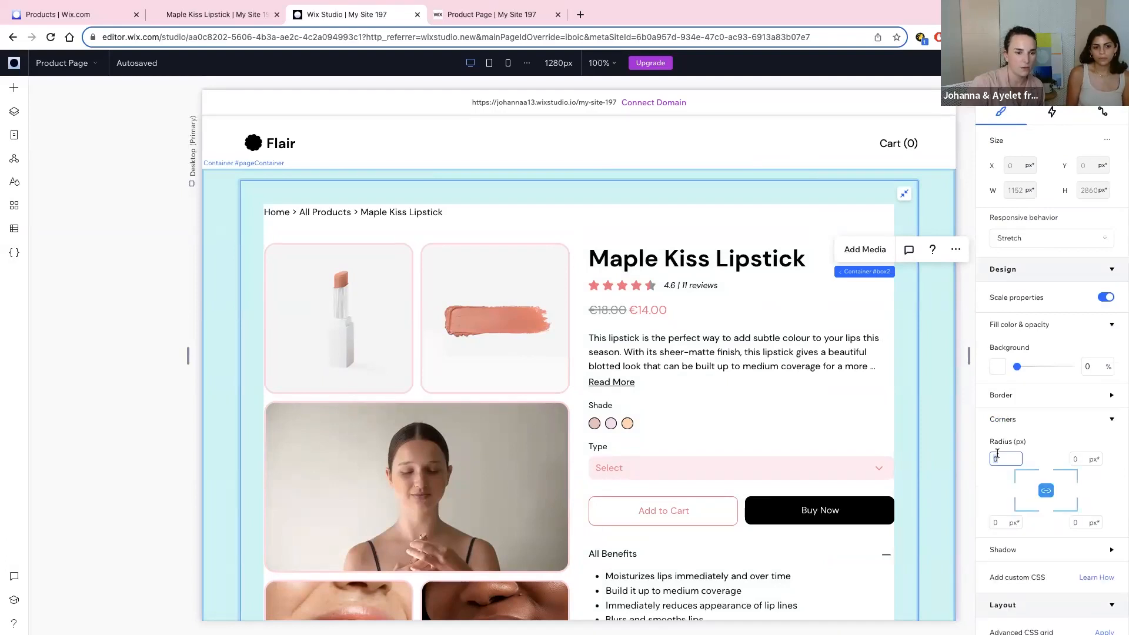
key("Return")
left_click(947, 351)
Step: Enable a shadow on the container around the product page widget and give it a dark maroon colour
left_click(903, 226)
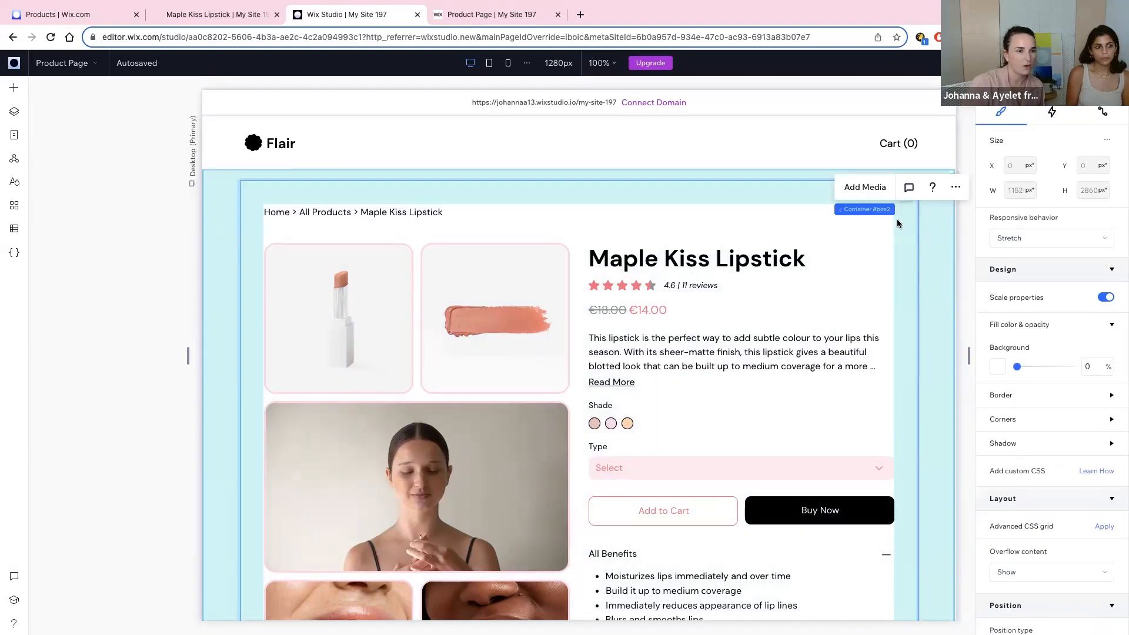
left_click(1000, 441)
left_click(1104, 469)
scroll(1050, 470, "down", 4)
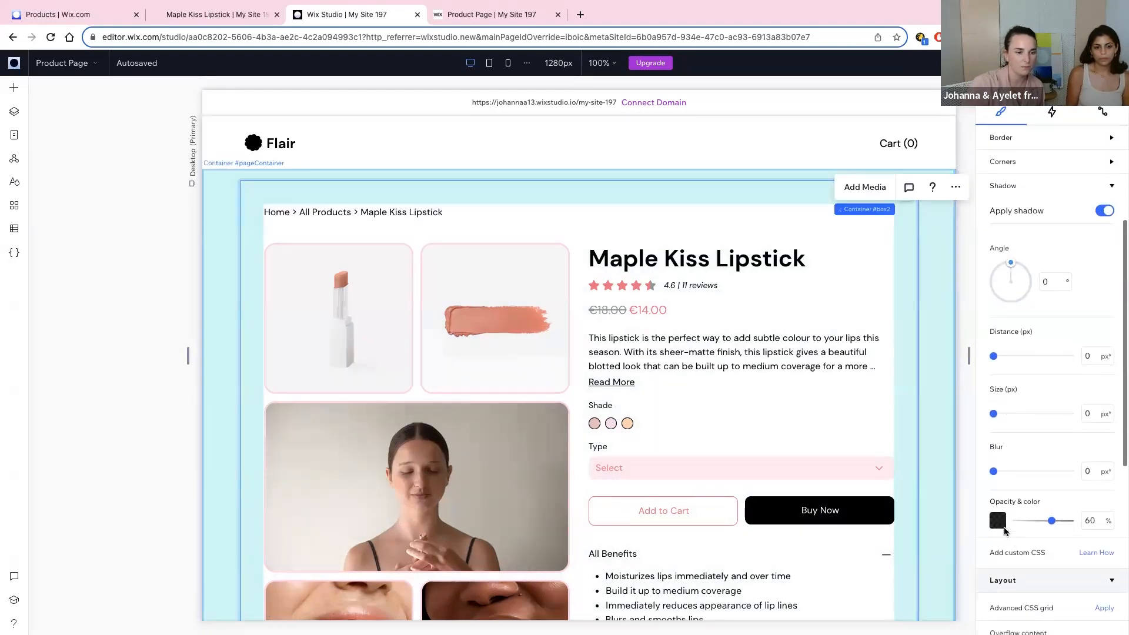
left_click(999, 521)
left_click(1106, 468)
left_click(1112, 400)
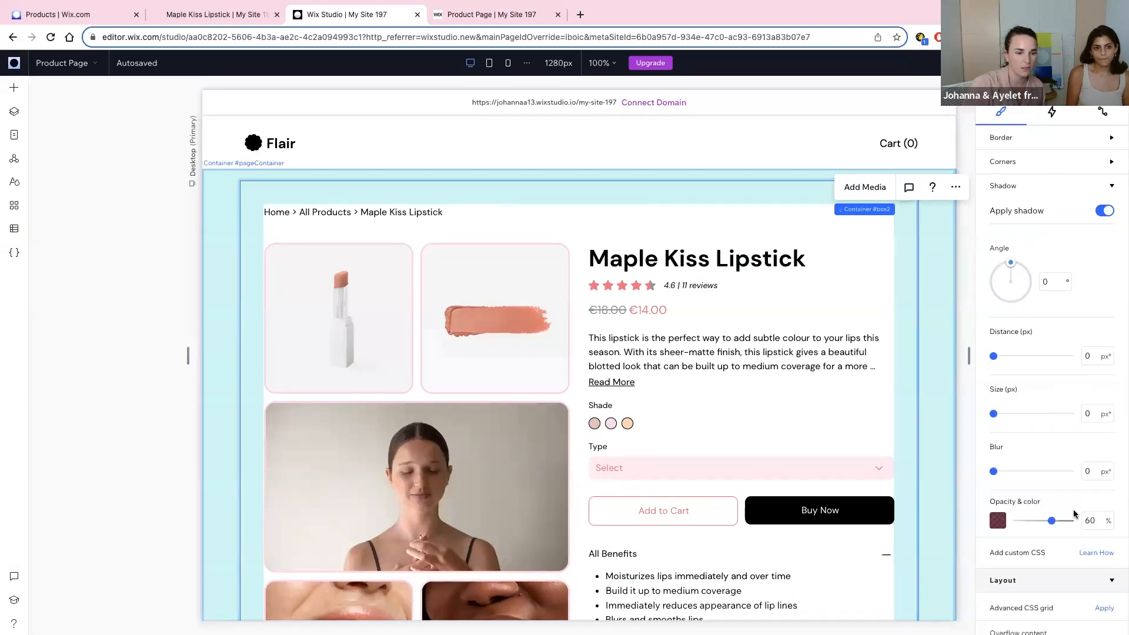
Step: Set the container shadow's opacity to 41%, its blur to 7 px and its size to 4 px, and deselect the container
left_click(1040, 522)
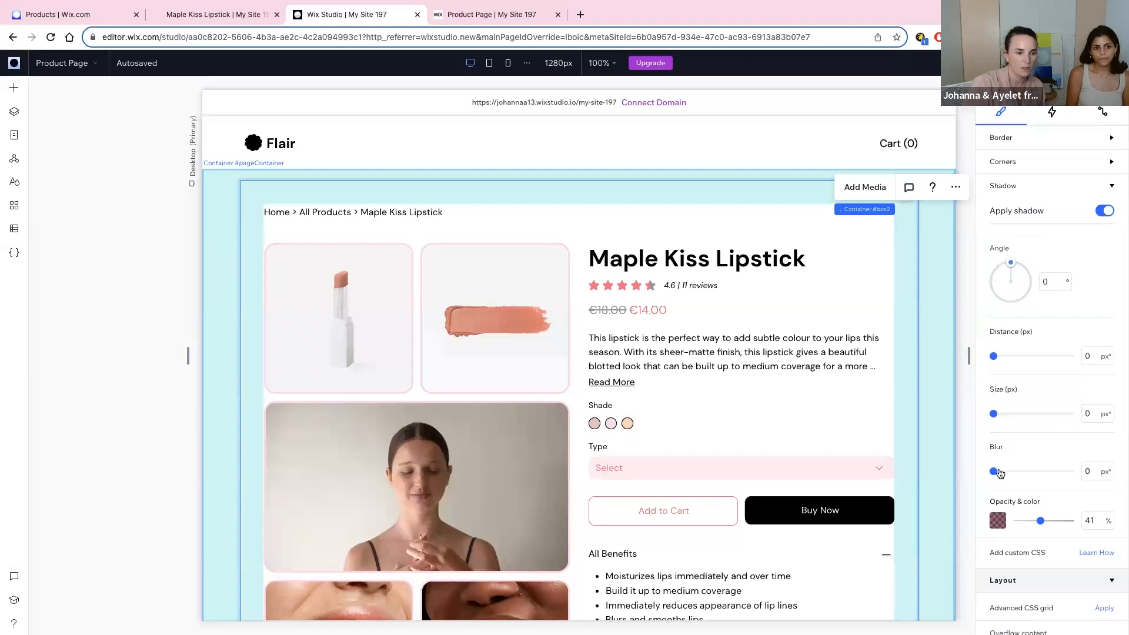
left_click_drag(1004, 474, 1006, 475)
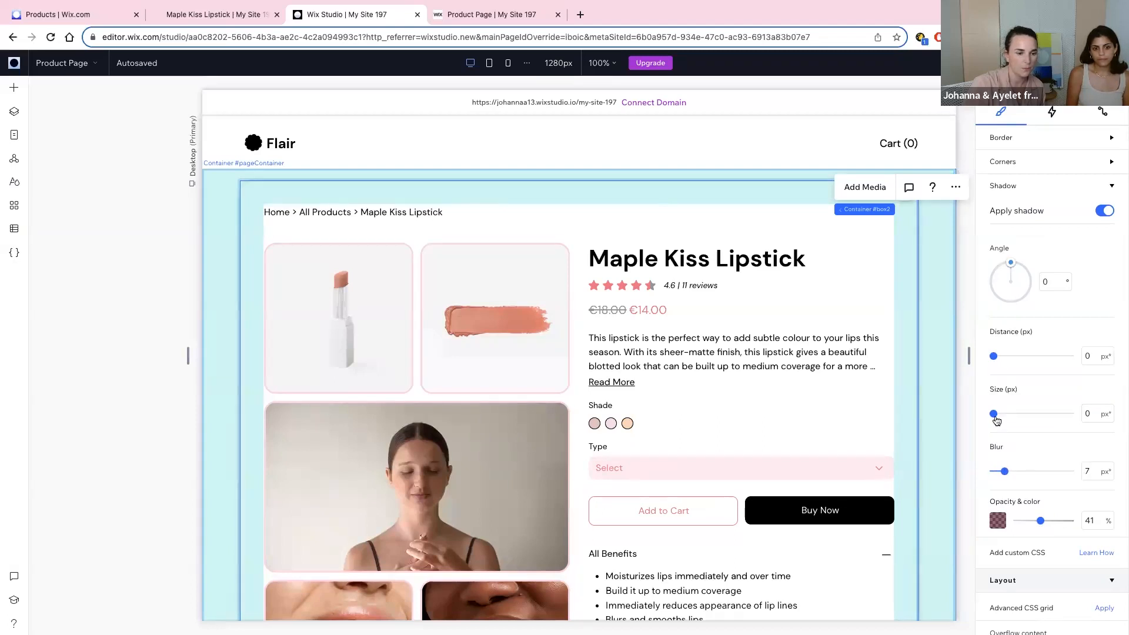
left_click_drag(994, 414, 998, 416)
left_click(407, 372)
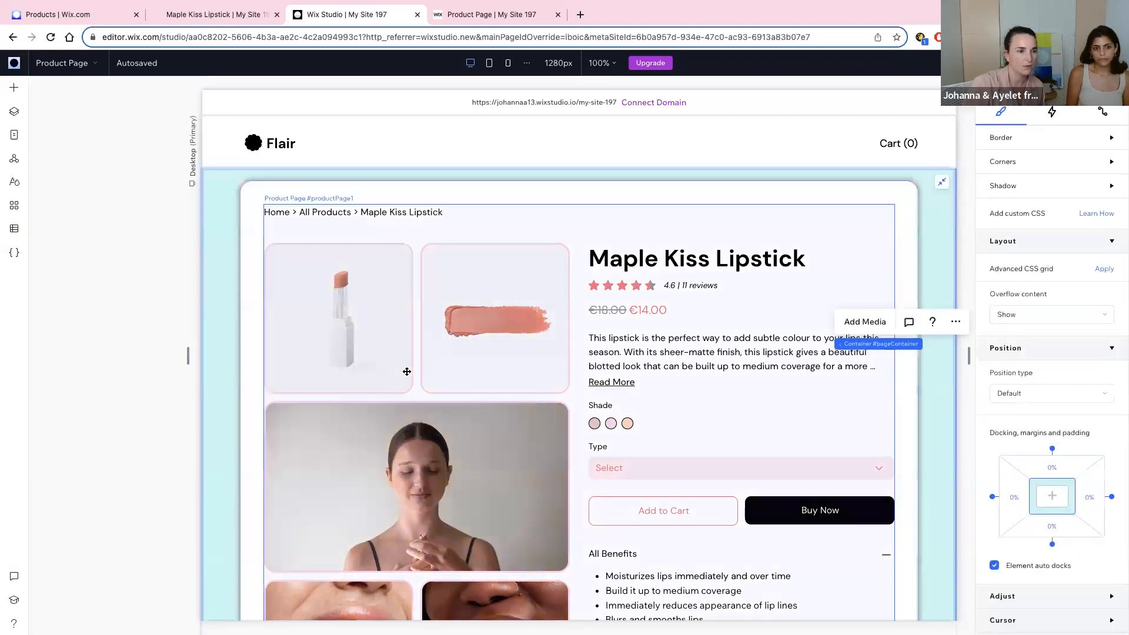
left_click(78, 299)
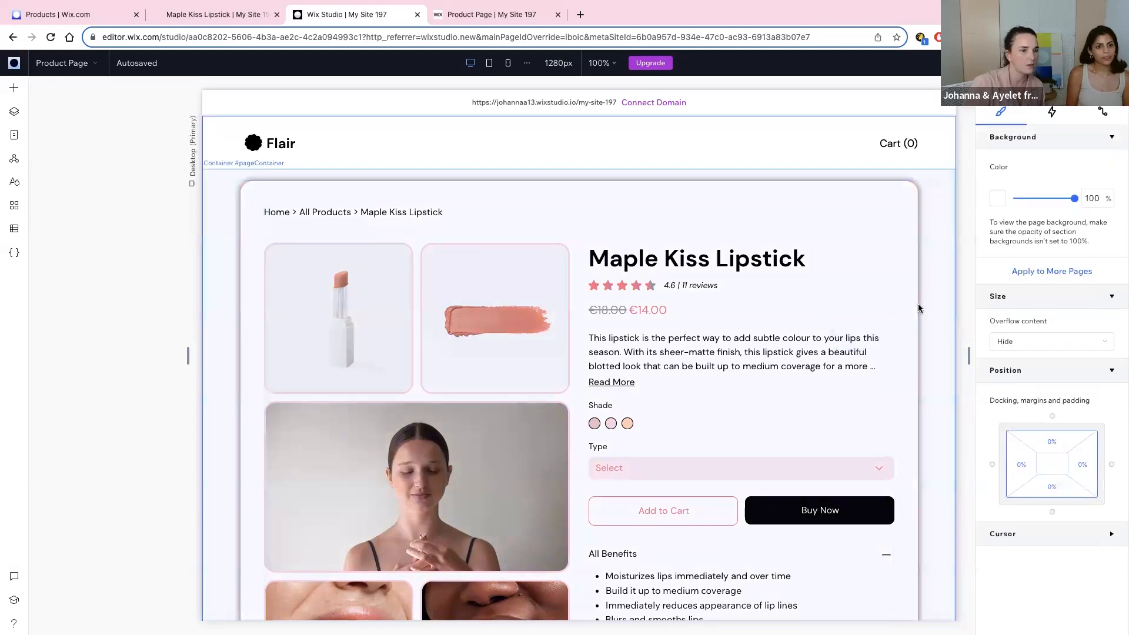
Step: Reduce the container shadow's opacity to 20%
left_click(915, 263)
left_click(915, 263)
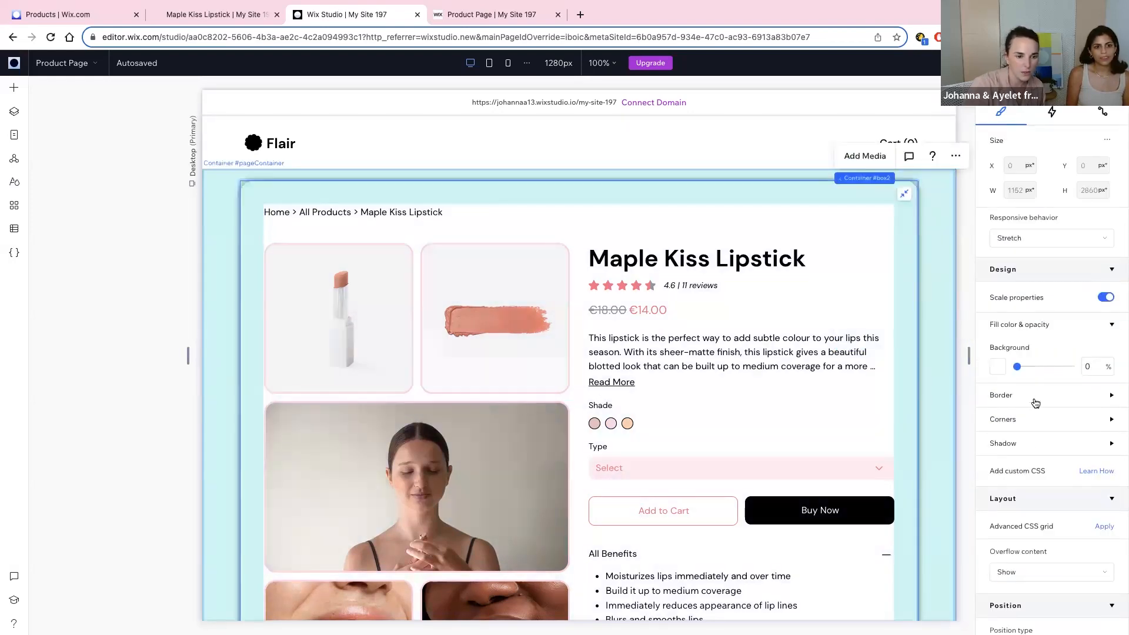
left_click(1011, 419)
left_click(1011, 419)
left_click(1004, 443)
scroll(1032, 613, "down", 1)
scroll(1033, 613, "down", 2)
left_click_drag(1041, 609, 1027, 612)
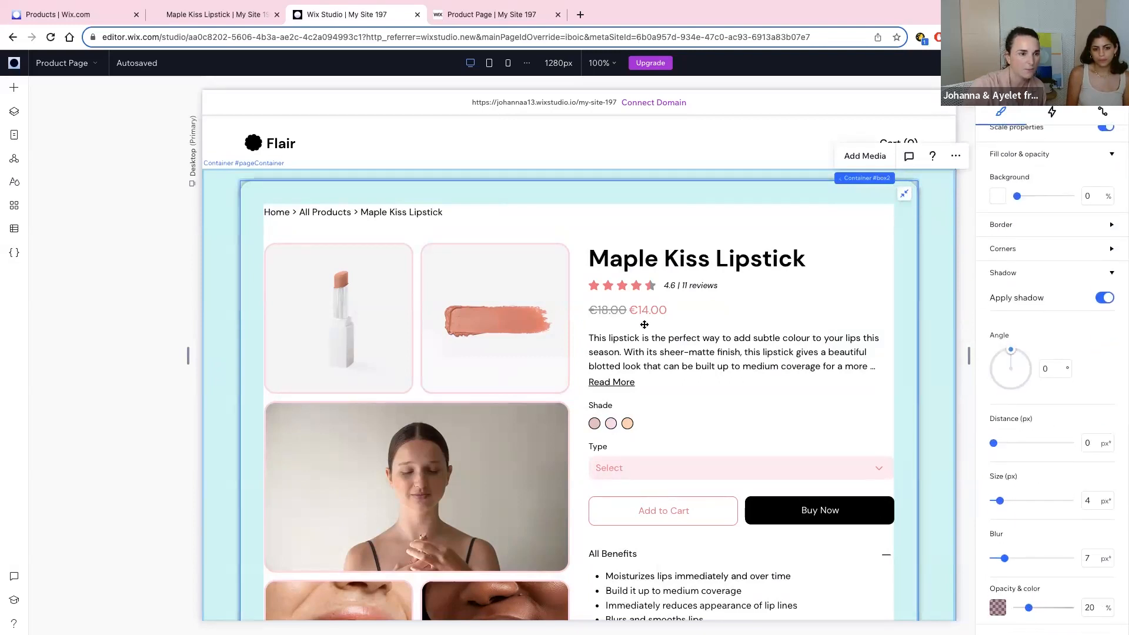
Step: Apply an advanced CSS grid to the container around the product page widget
left_click(242, 298)
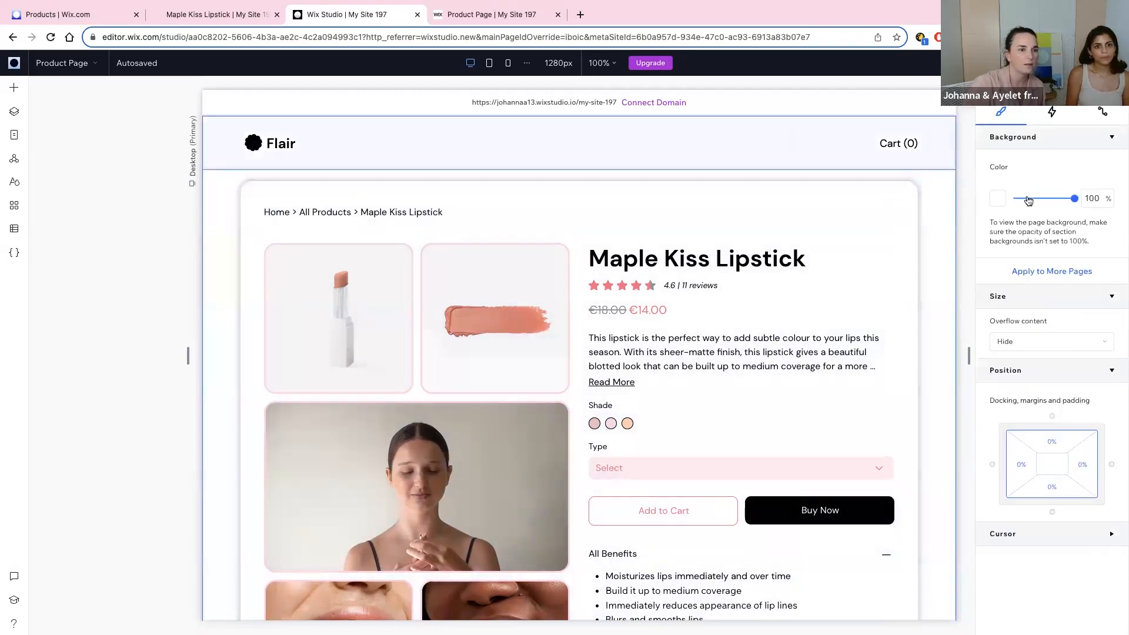
scroll(957, 284, "down", 20)
scroll(957, 287, "up", 20)
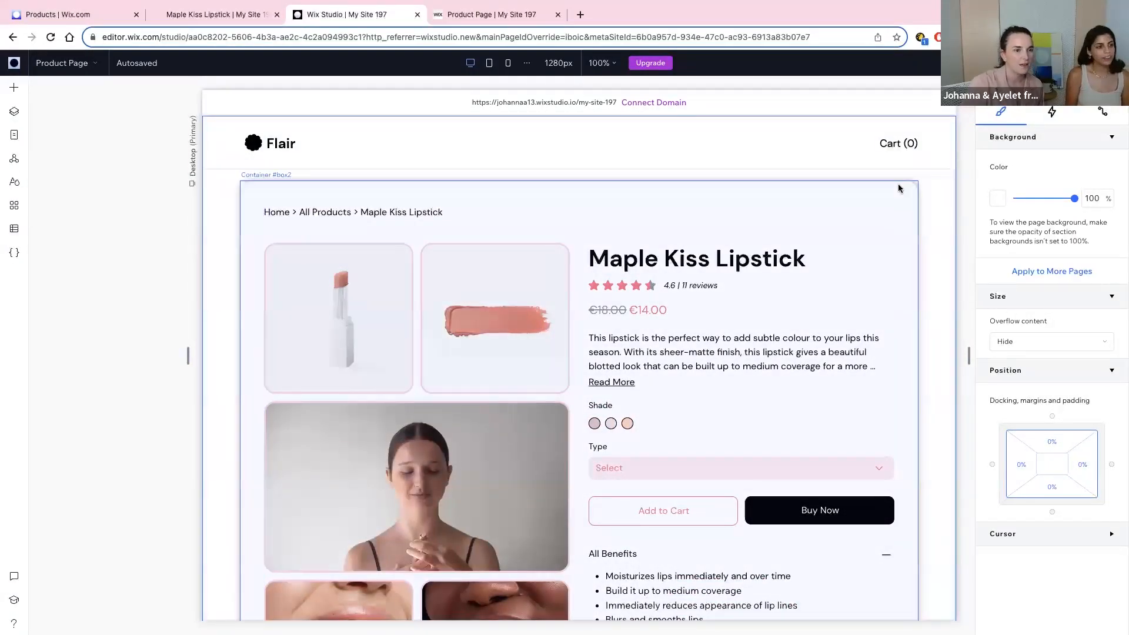
left_click(915, 211)
scroll(906, 350, "down", 15)
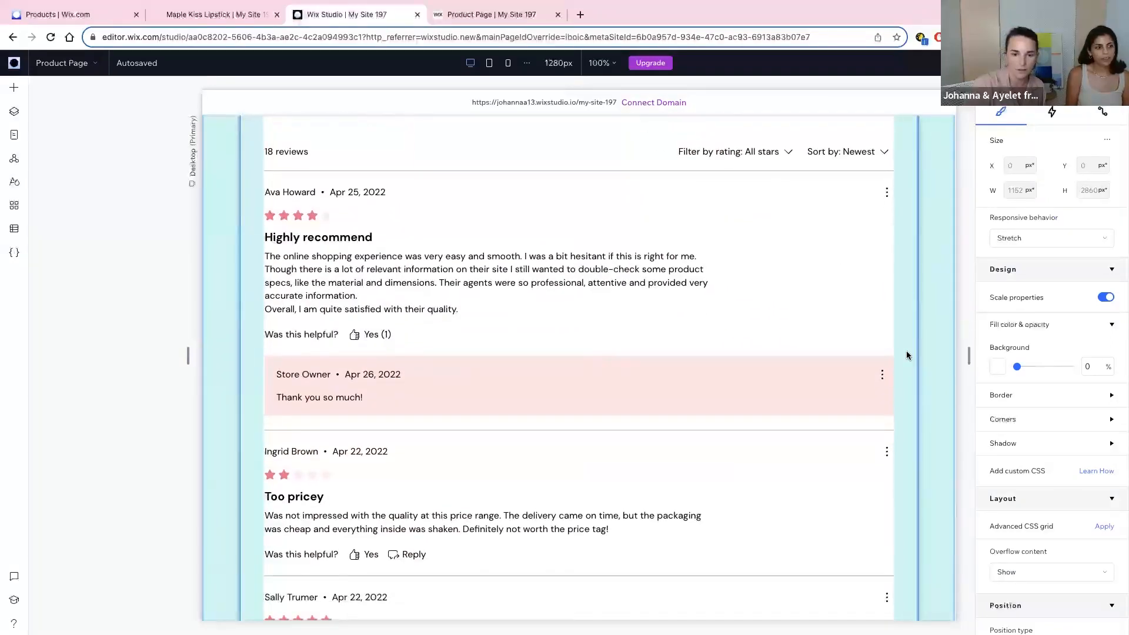
scroll(907, 352, "down", 7)
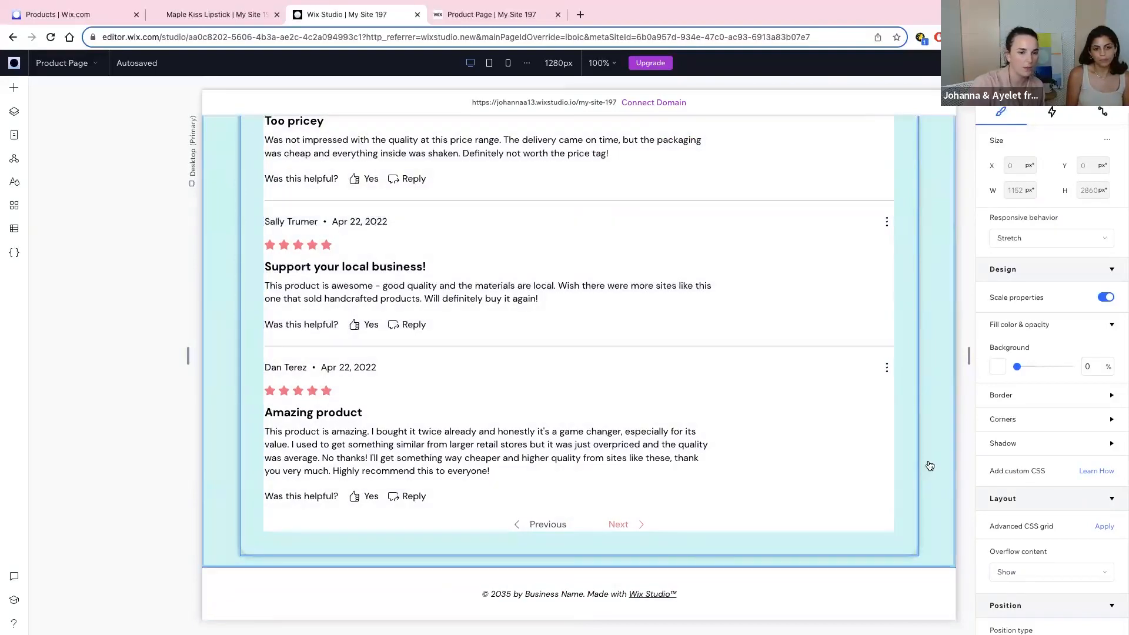
scroll(1035, 473, "down", 5)
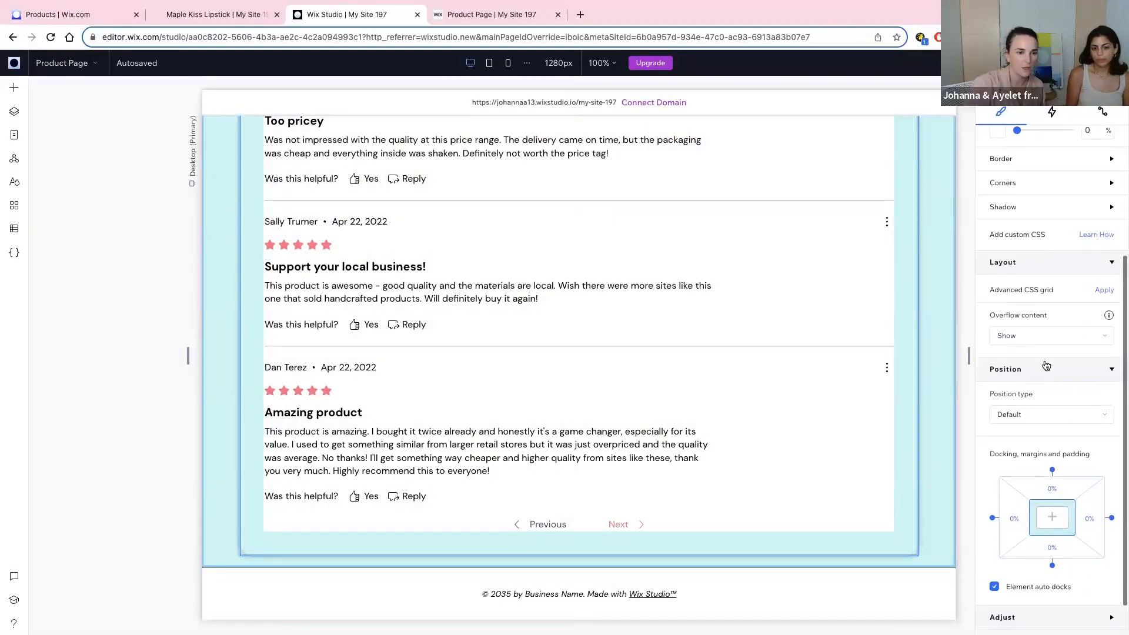
left_click(1104, 289)
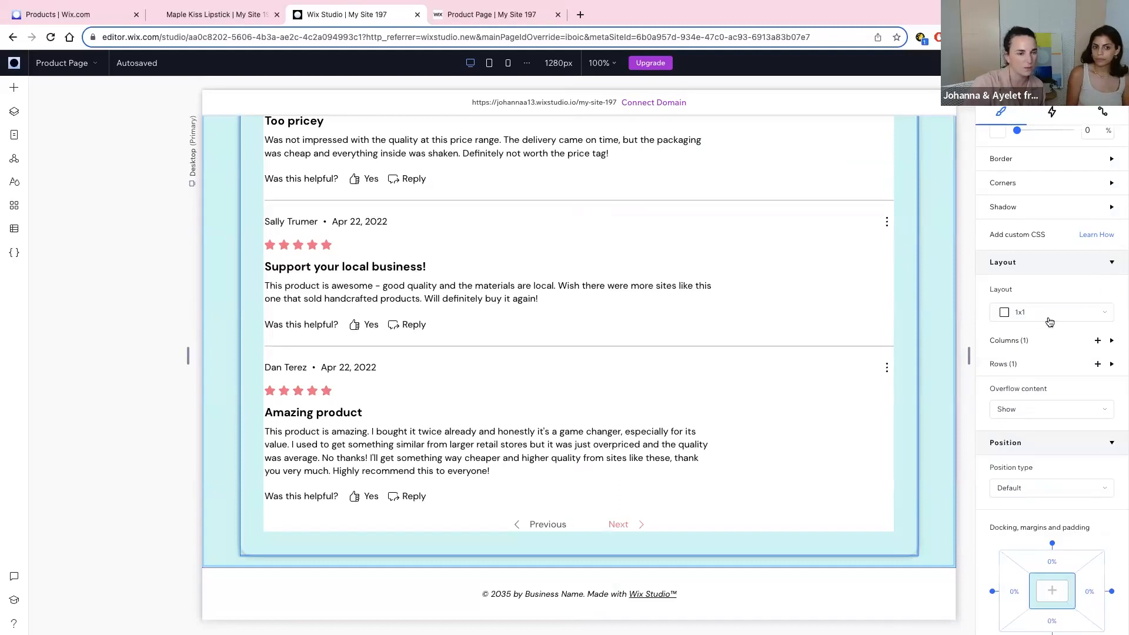
Step: Add a second row to the container's grid and size the first row to min content
left_click(1021, 364)
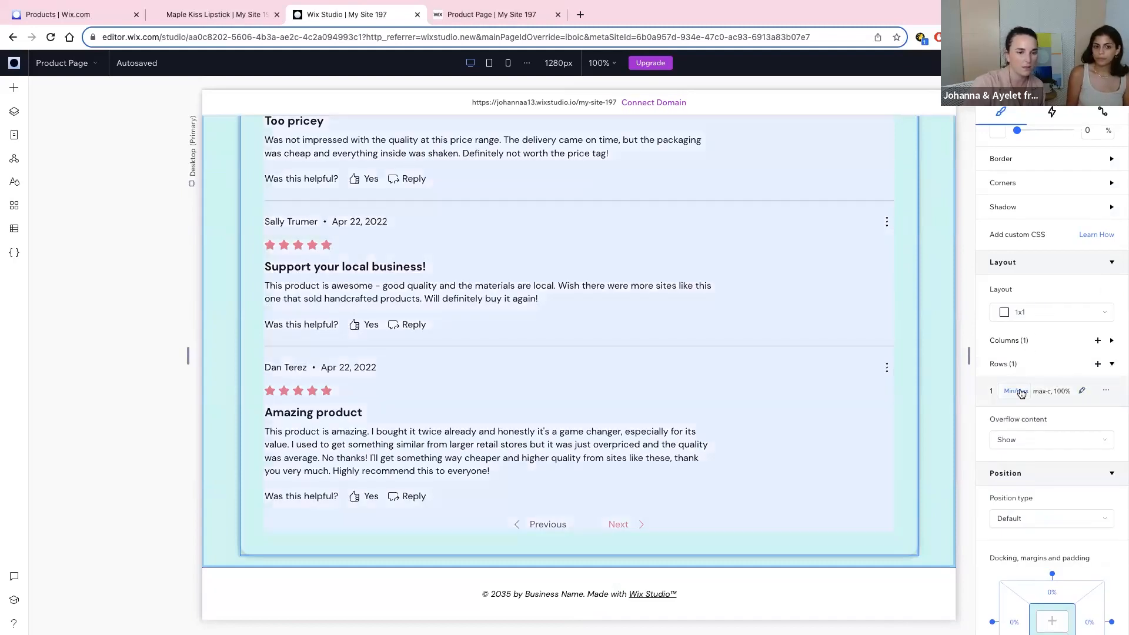
left_click(1021, 394)
left_click(1022, 329)
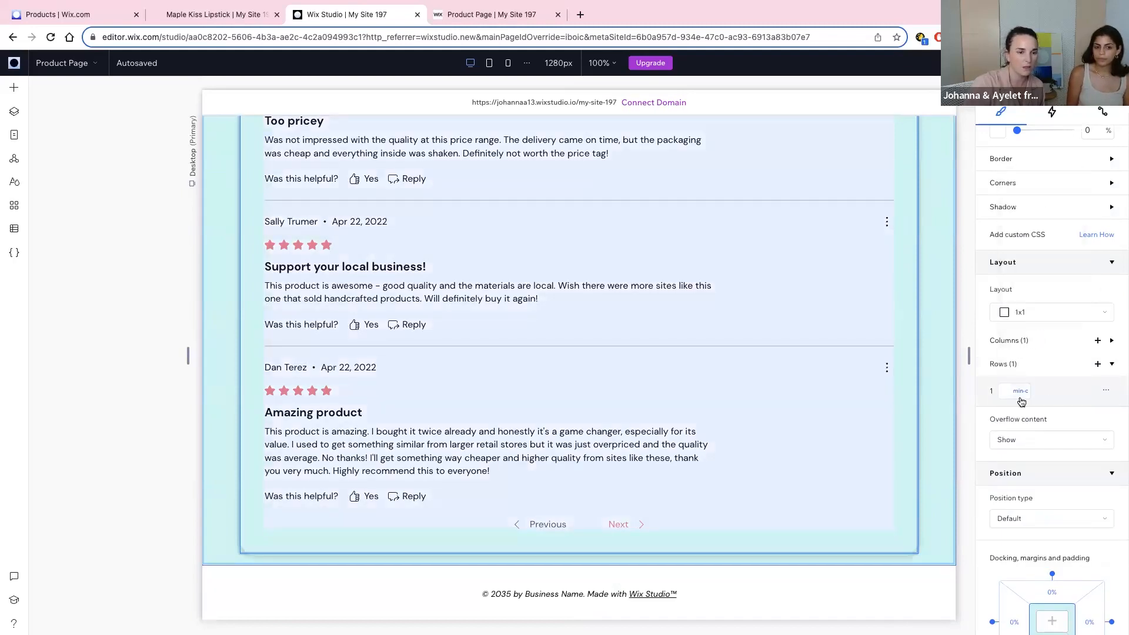
left_click(1097, 364)
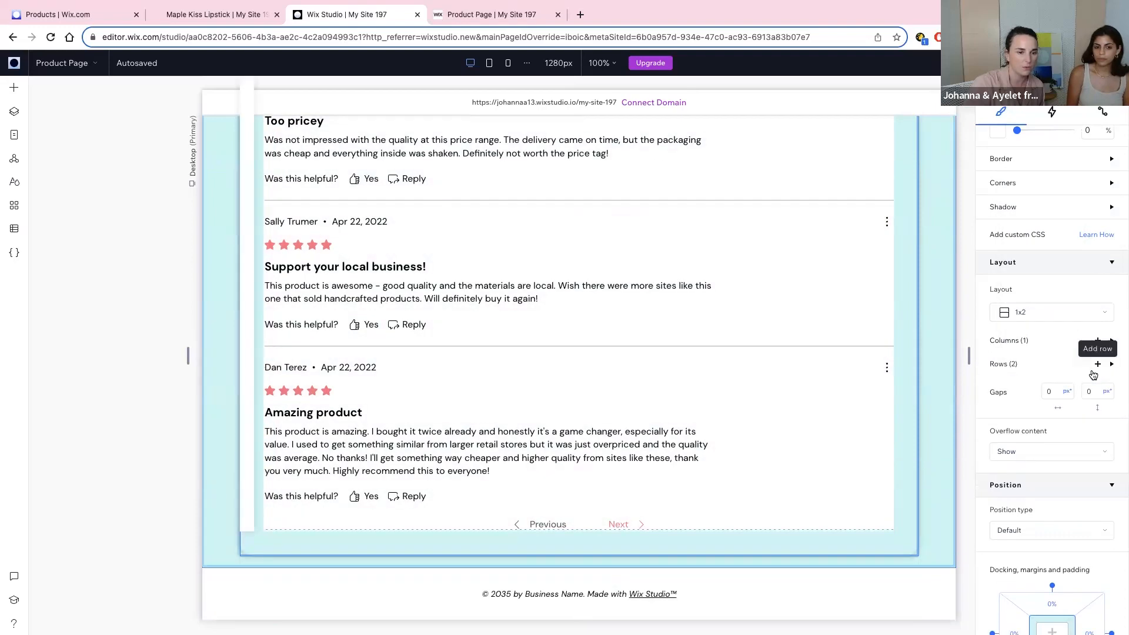
left_click(1029, 367)
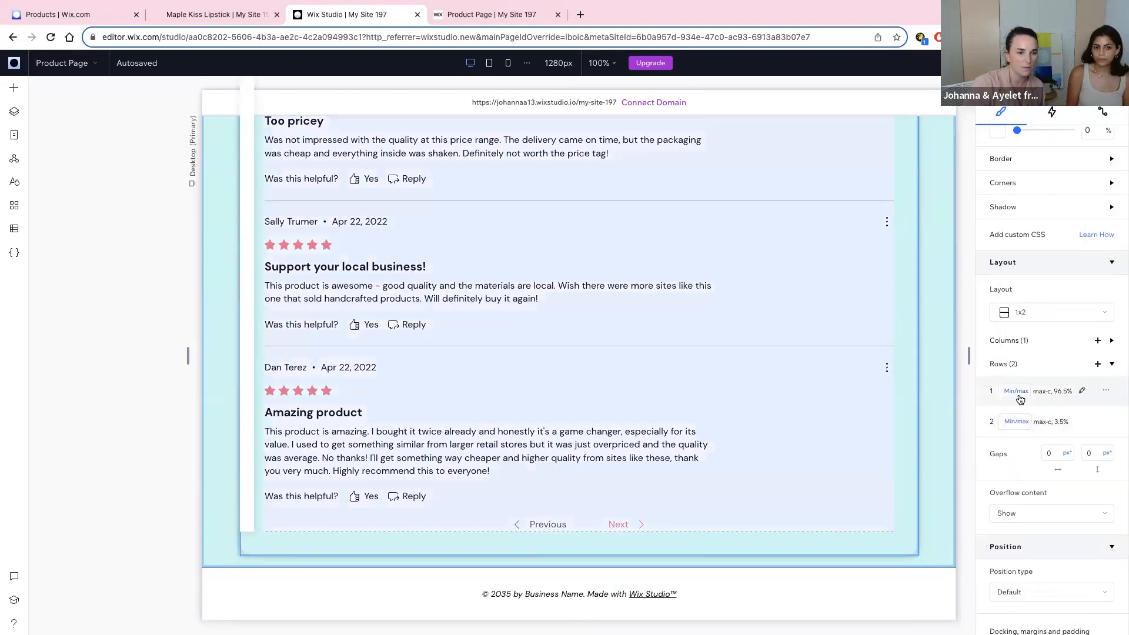
left_click(1021, 393)
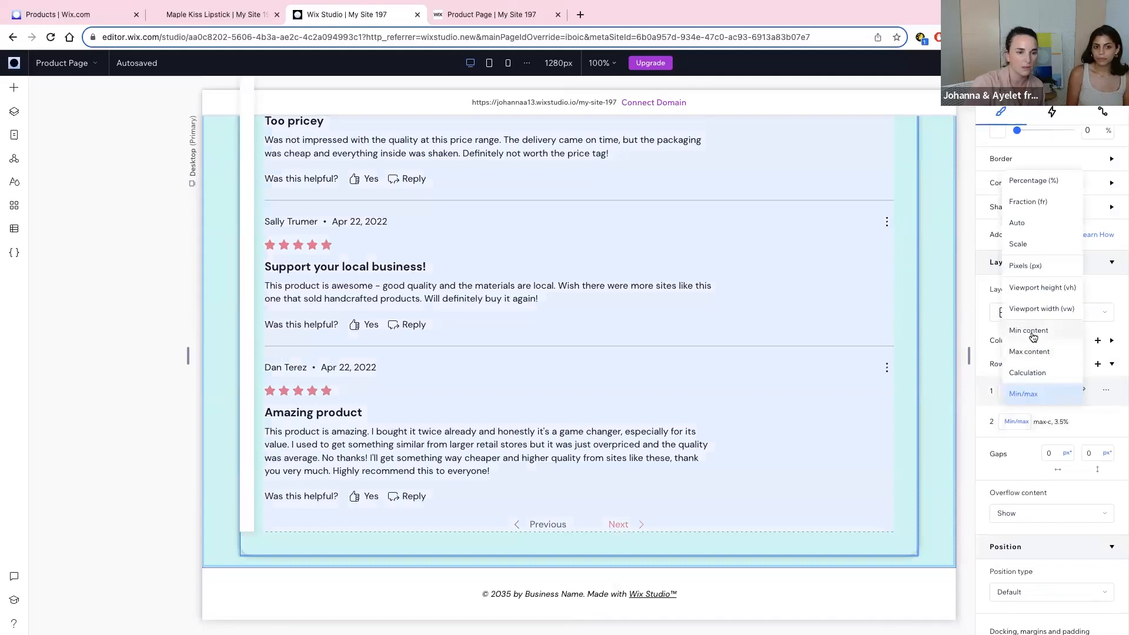
left_click(1034, 329)
Step: Set the minimum height of the grid's second row to 400 px and deselect the container
left_click(1011, 421)
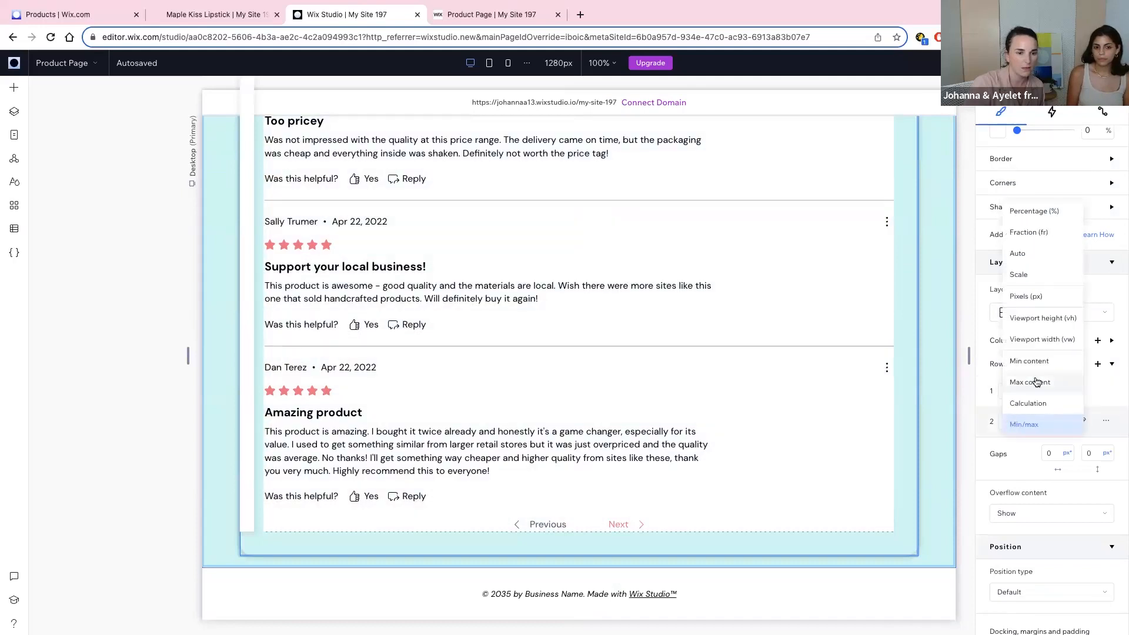
left_click(1003, 424)
left_click(1011, 423)
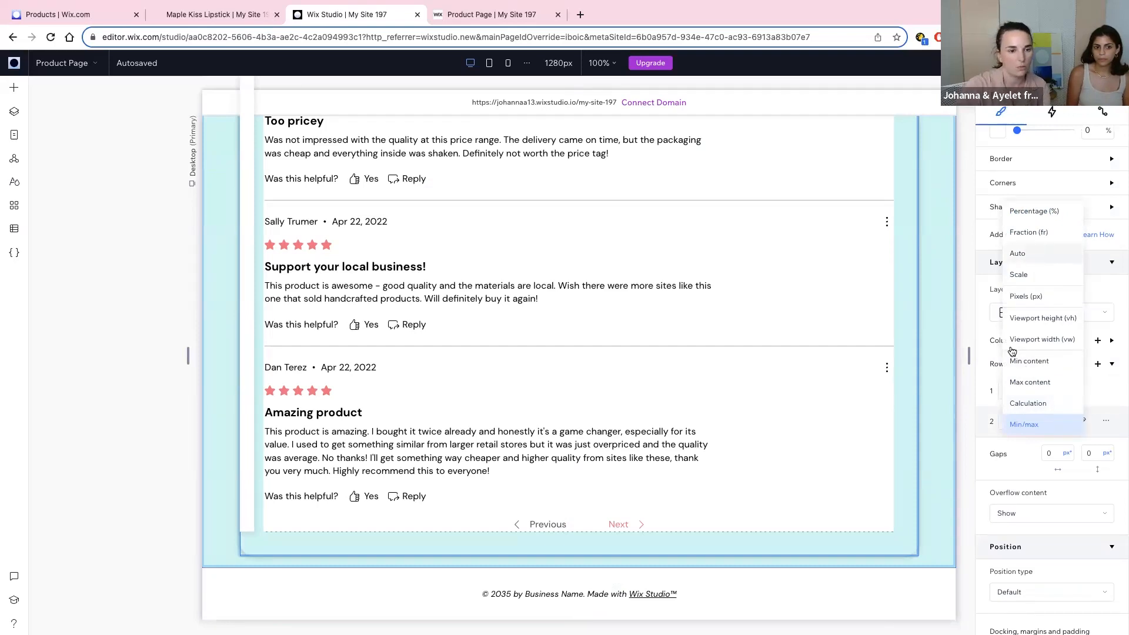
left_click(1003, 423)
left_click(1017, 422)
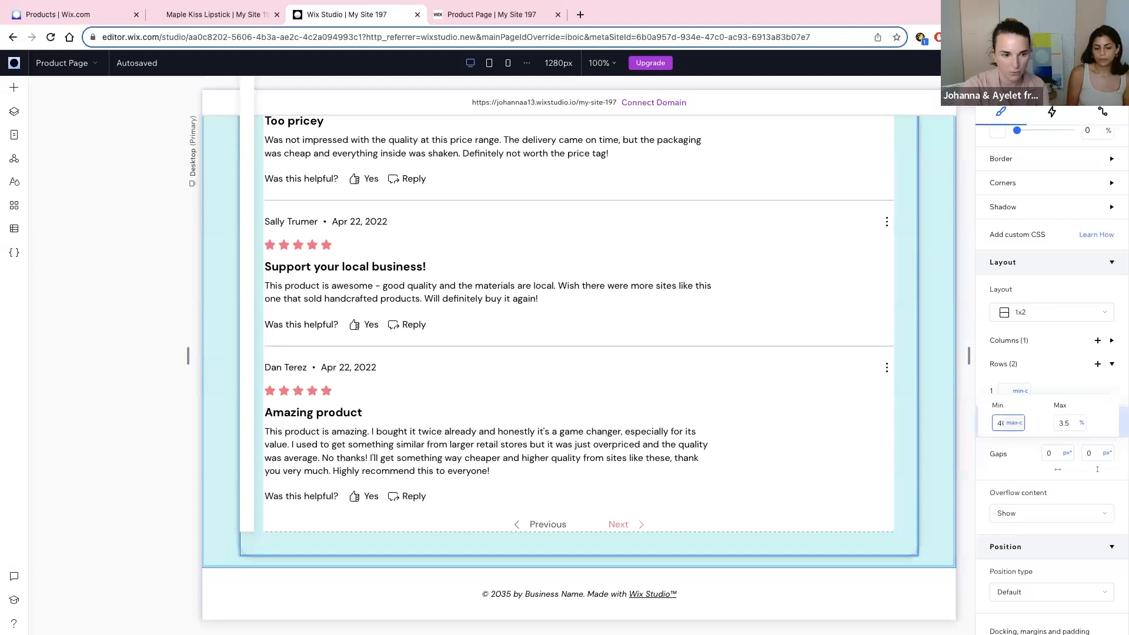
type("400")
key("Return")
scroll(669, 462, "down", 4)
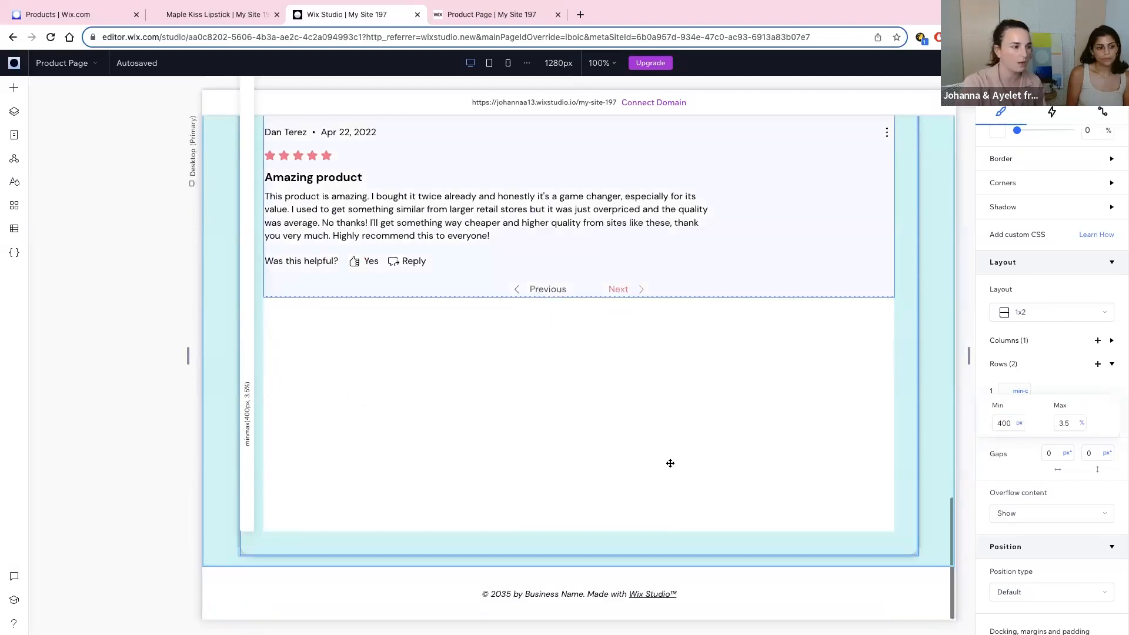
left_click(138, 264)
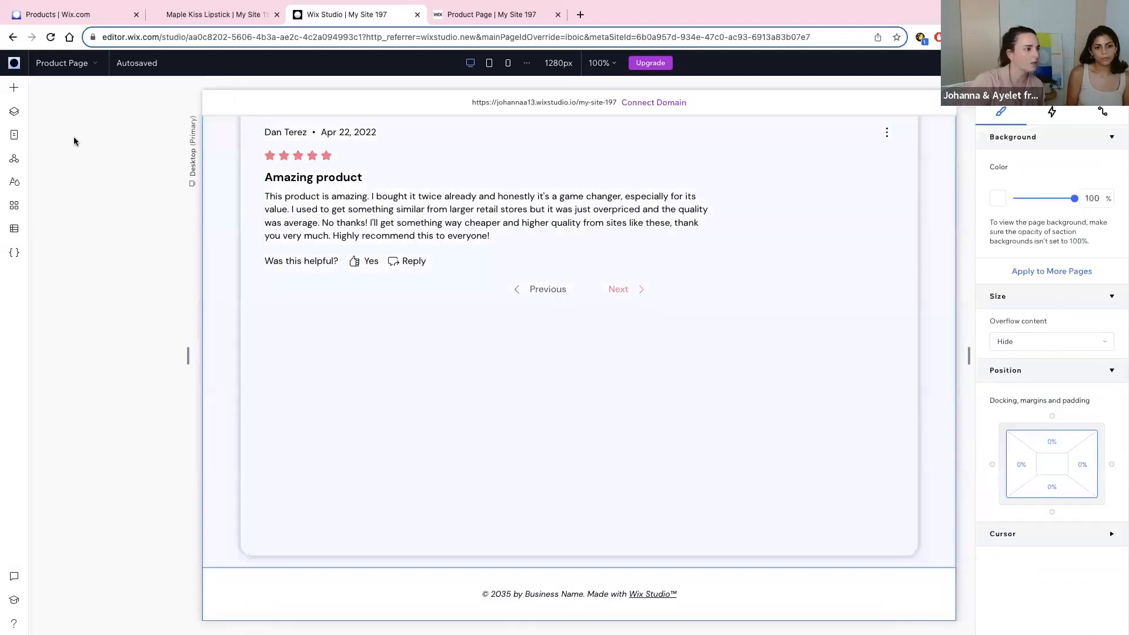
Step: Add a Related Products gallery from the store elements to the empty row below the reviews, at about X 90 px, Y 70 px
left_click(17, 97)
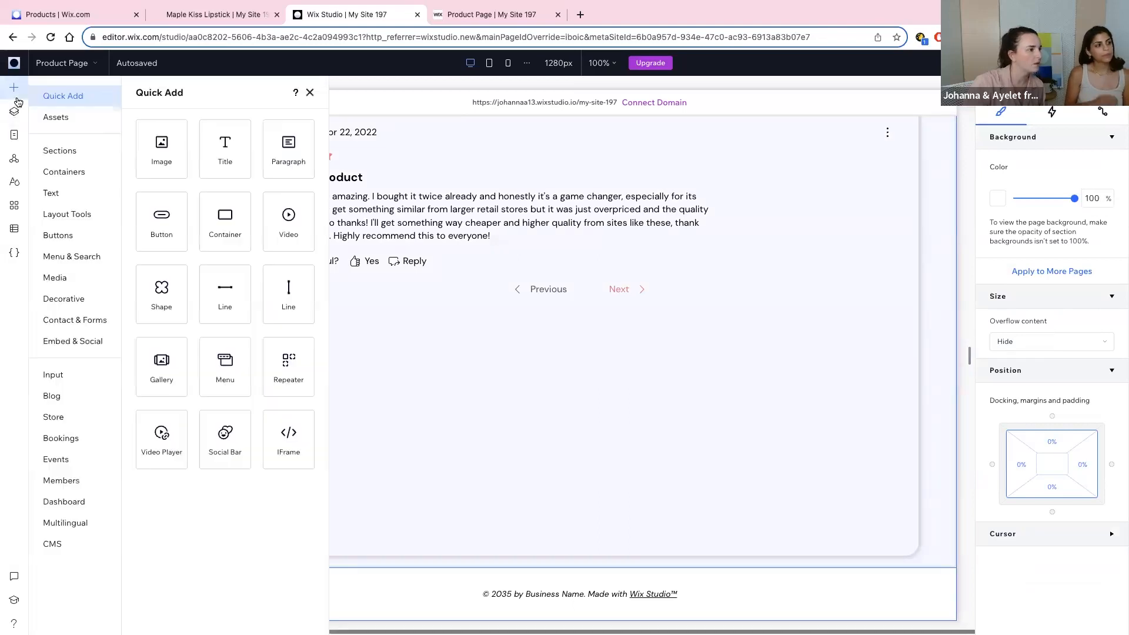
left_click(48, 418)
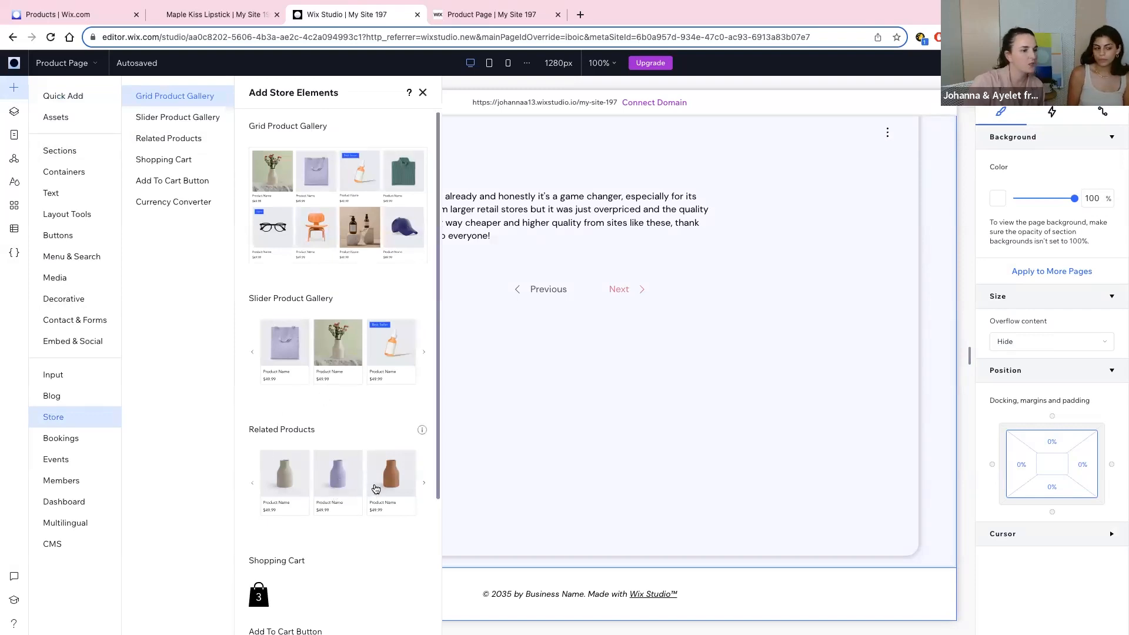
left_click_drag(348, 488, 640, 395)
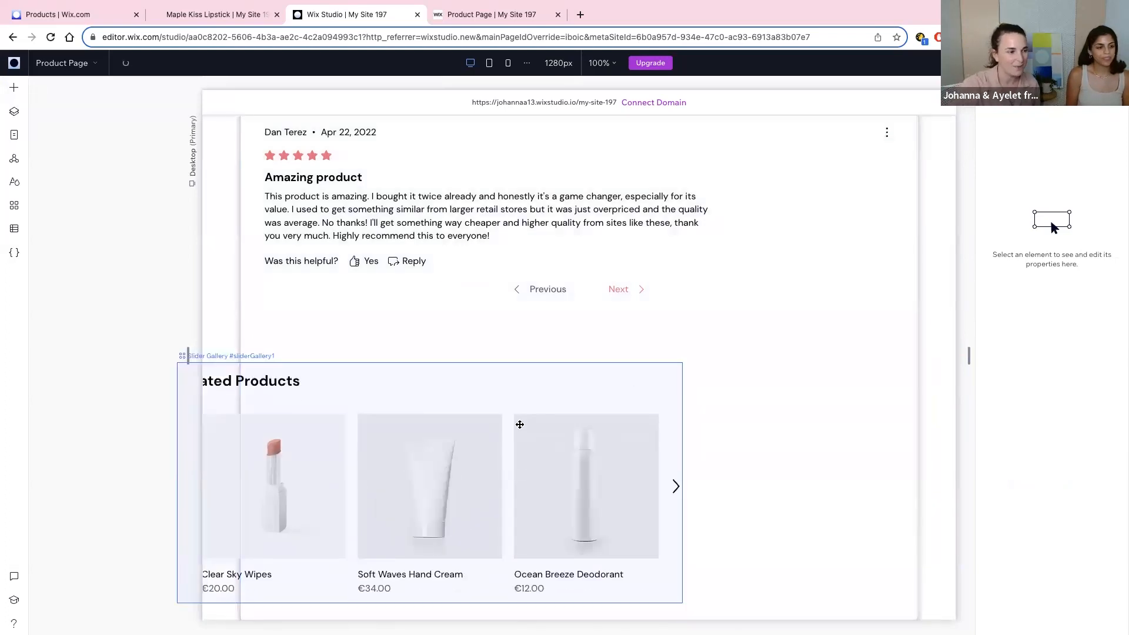
left_click(488, 398)
left_click_drag(489, 397, 578, 377)
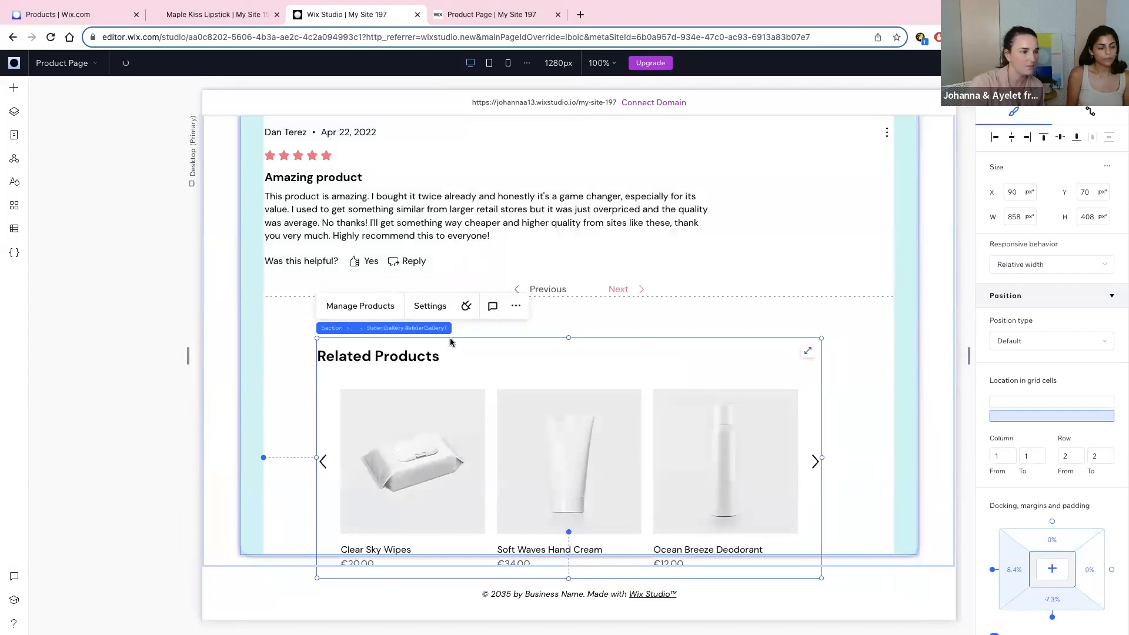
Step: Hide the gallery title in the related products gallery's display settings and close the settings
left_click(434, 309)
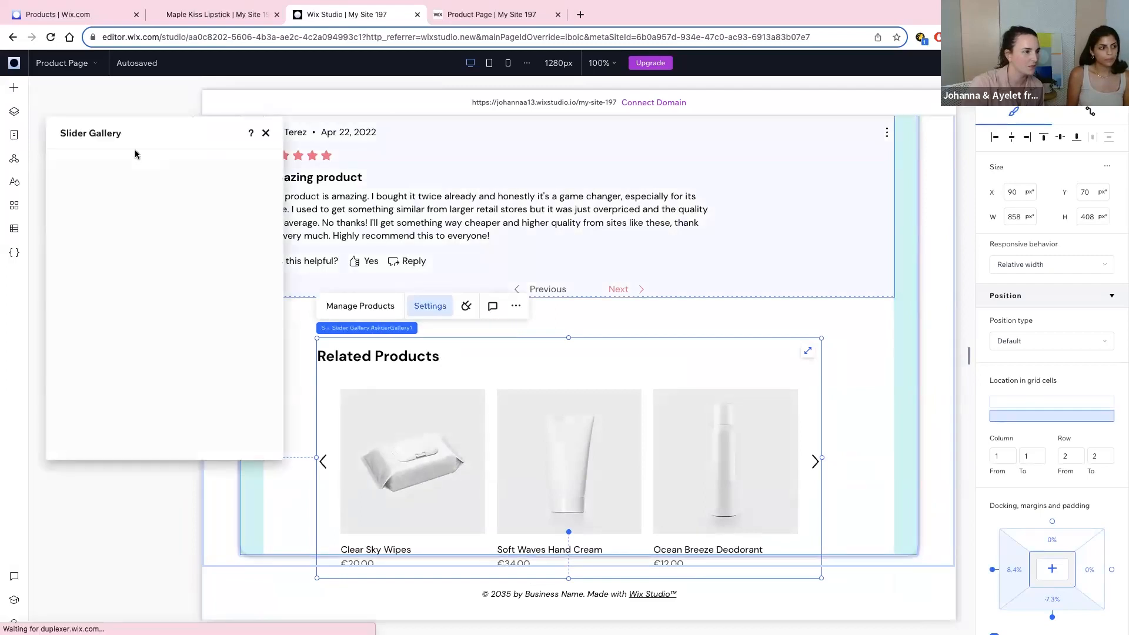
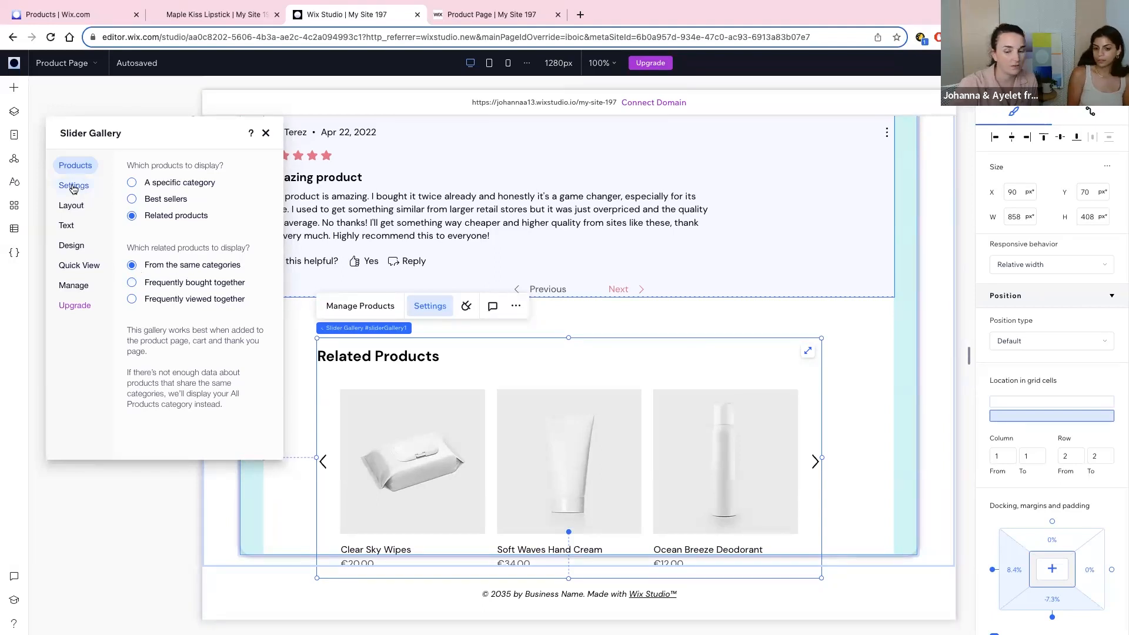
left_click(69, 187)
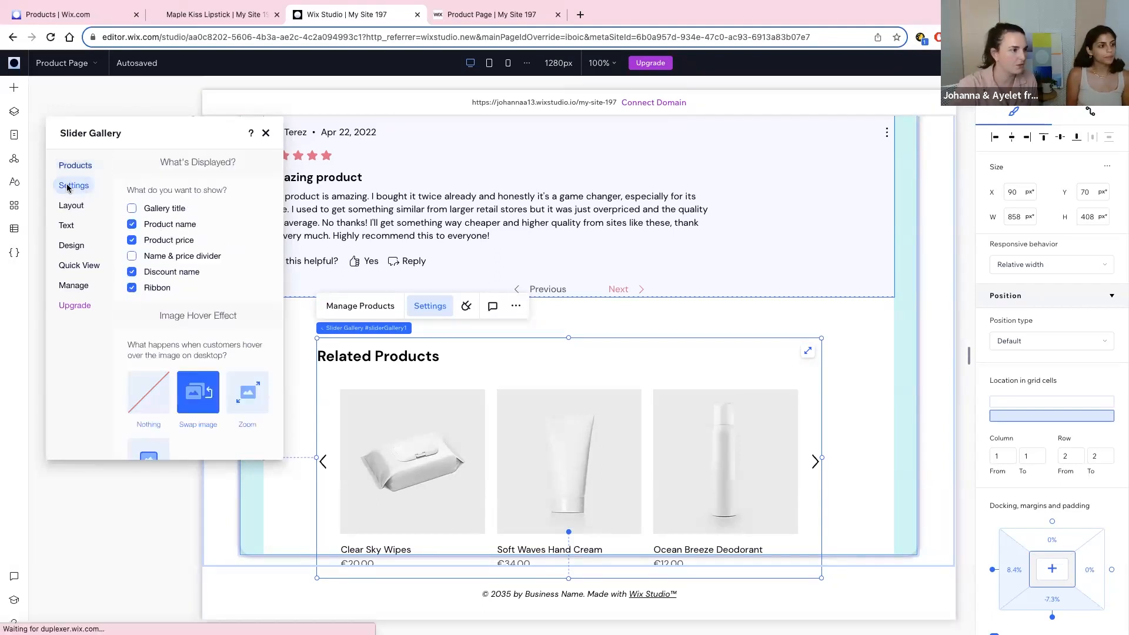
left_click(168, 210)
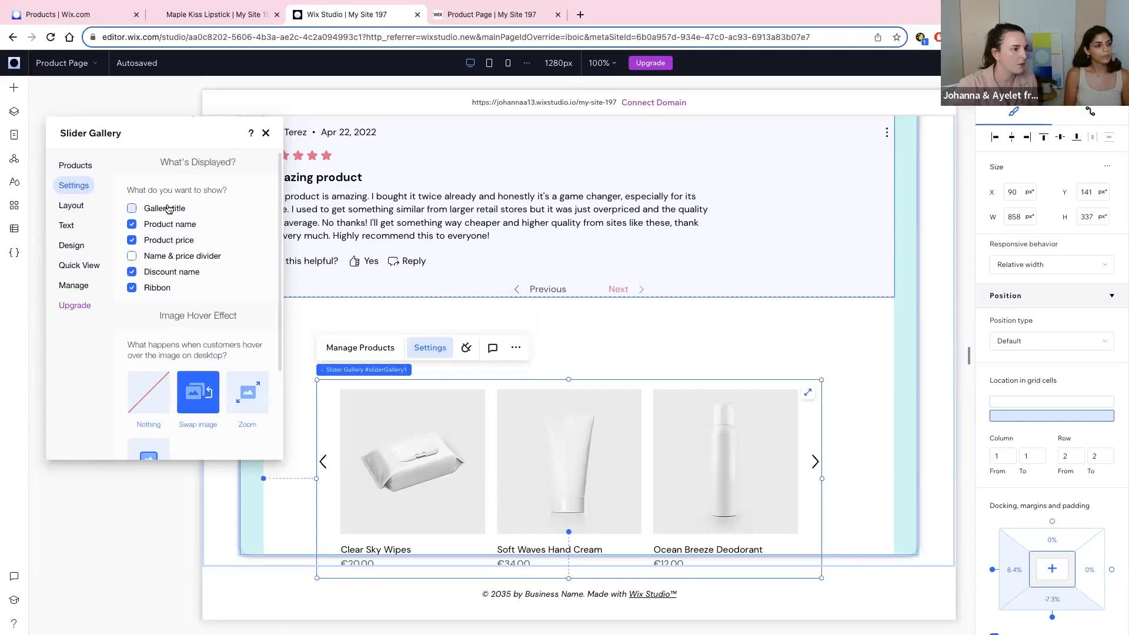
left_click(267, 136)
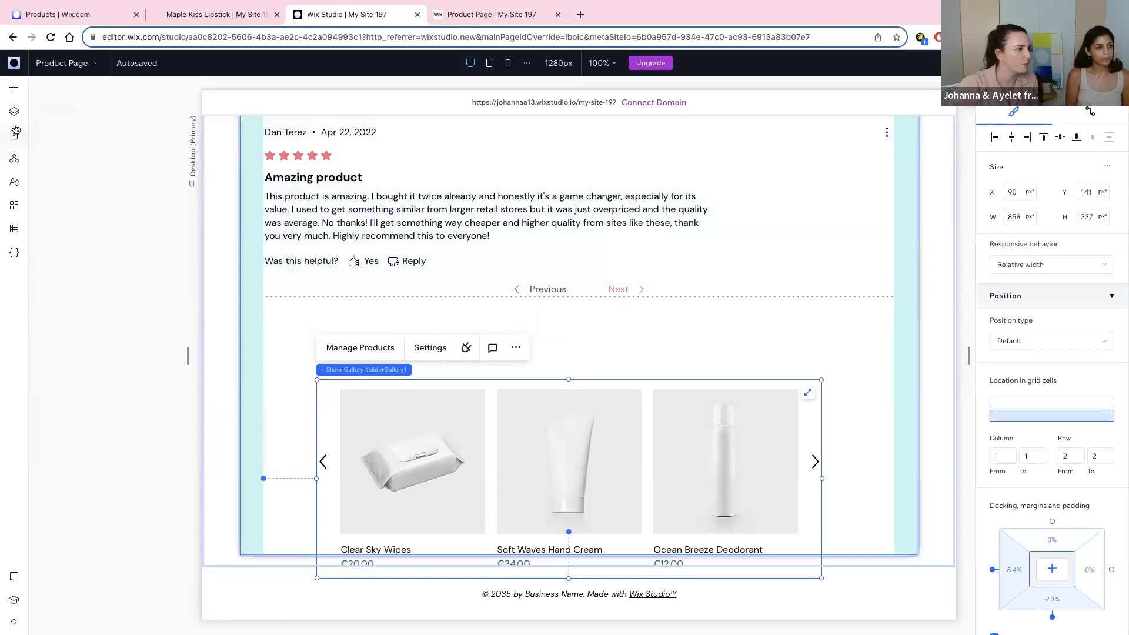
Step: Add a Heading 5 text element above the related products gallery reading "You May Also Like"
left_click(15, 87)
left_click(59, 193)
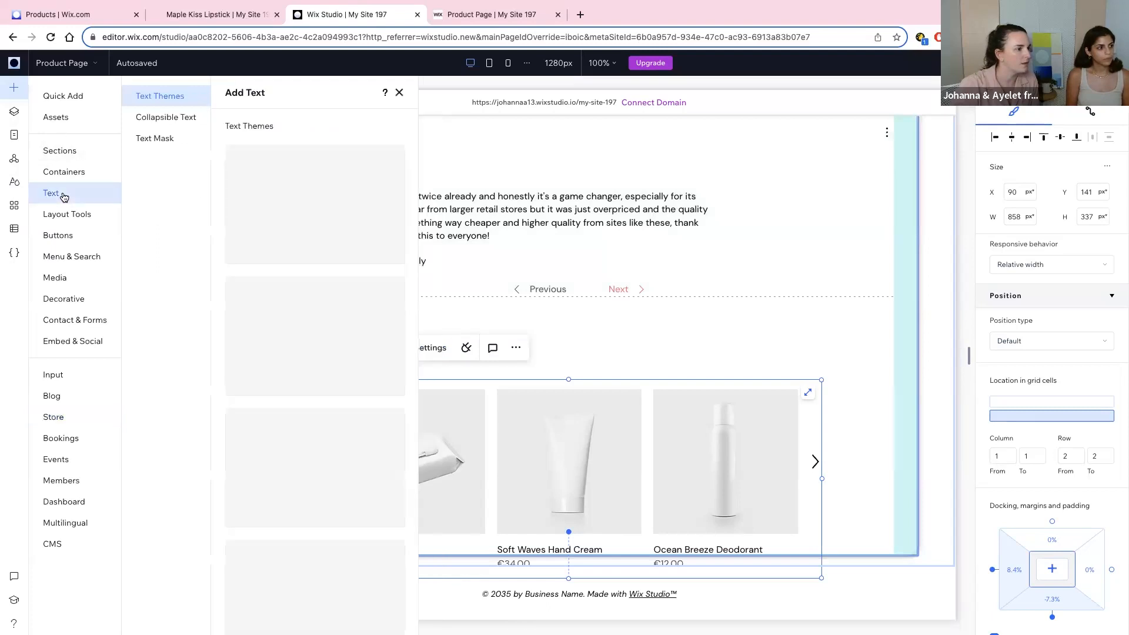
left_click_drag(262, 277, 590, 350)
double_click(458, 346)
type("You m")
key("BackSpace")
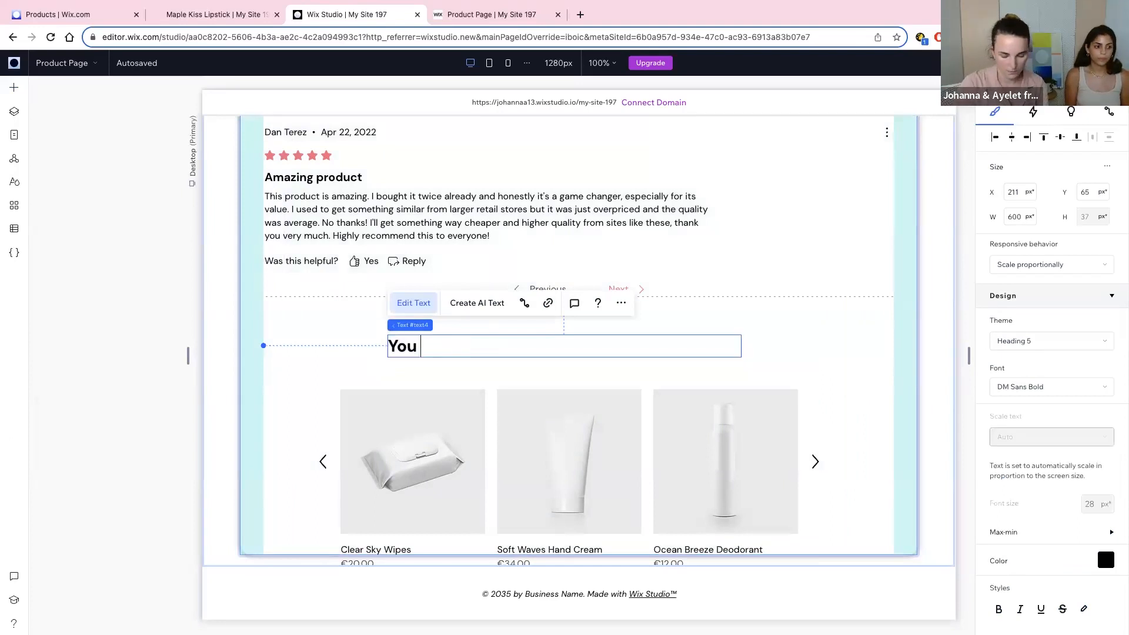
type("May Also Like")
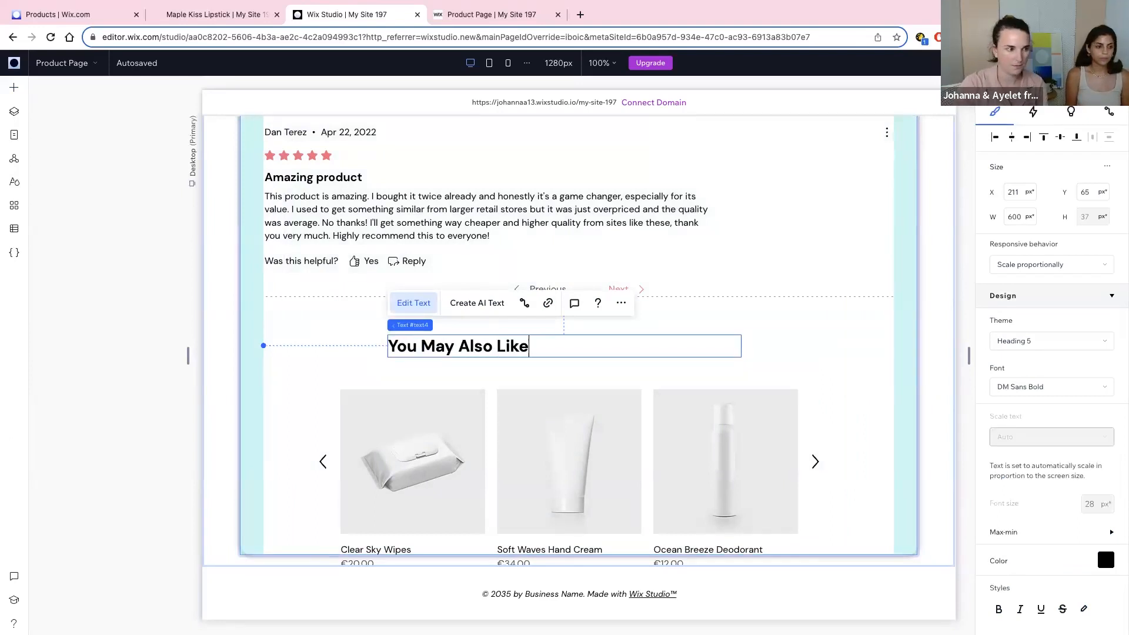
Step: Align the "You May Also Like" element to the left edge of its cell and center the text inside it
key("super+a")
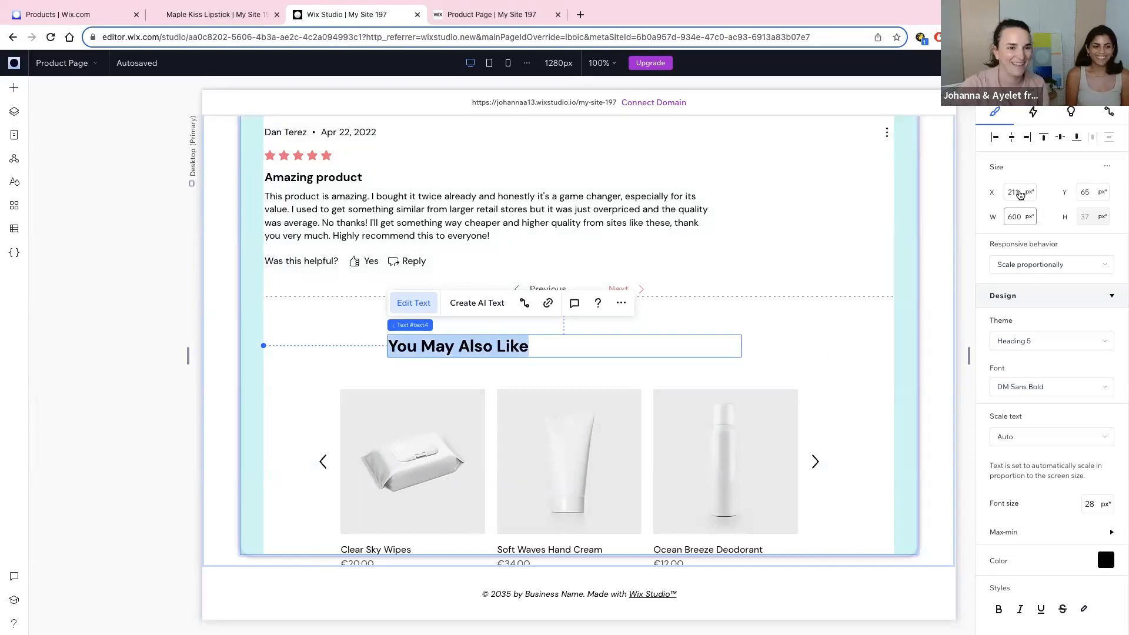
left_click(1013, 137)
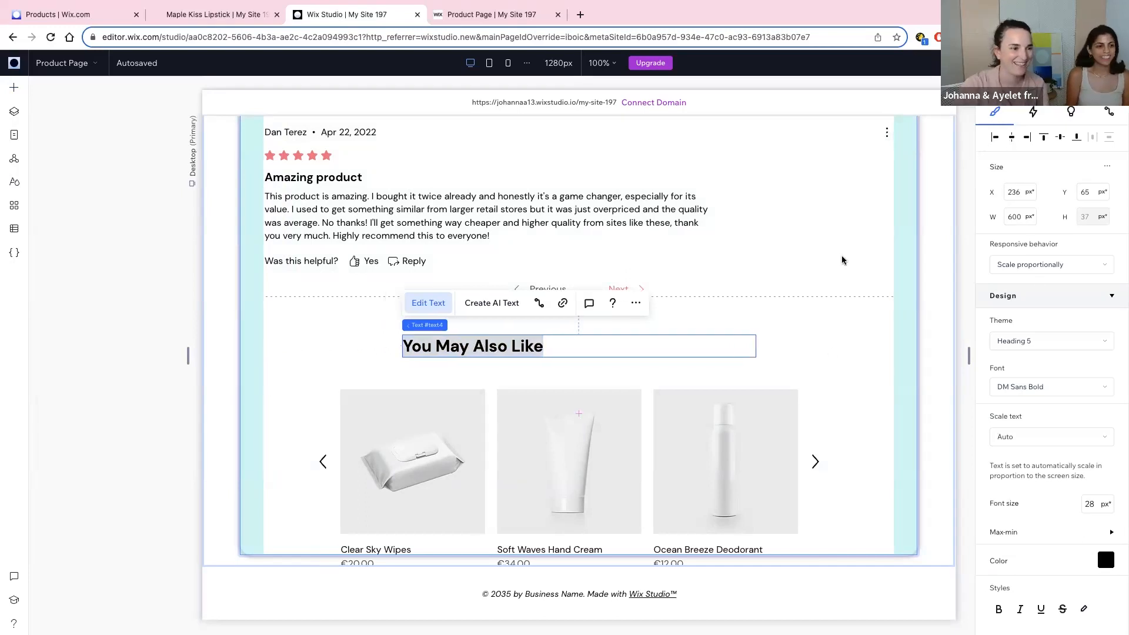
left_click(996, 138)
scroll(924, 202, "up", 1)
scroll(1023, 353, "down", 5)
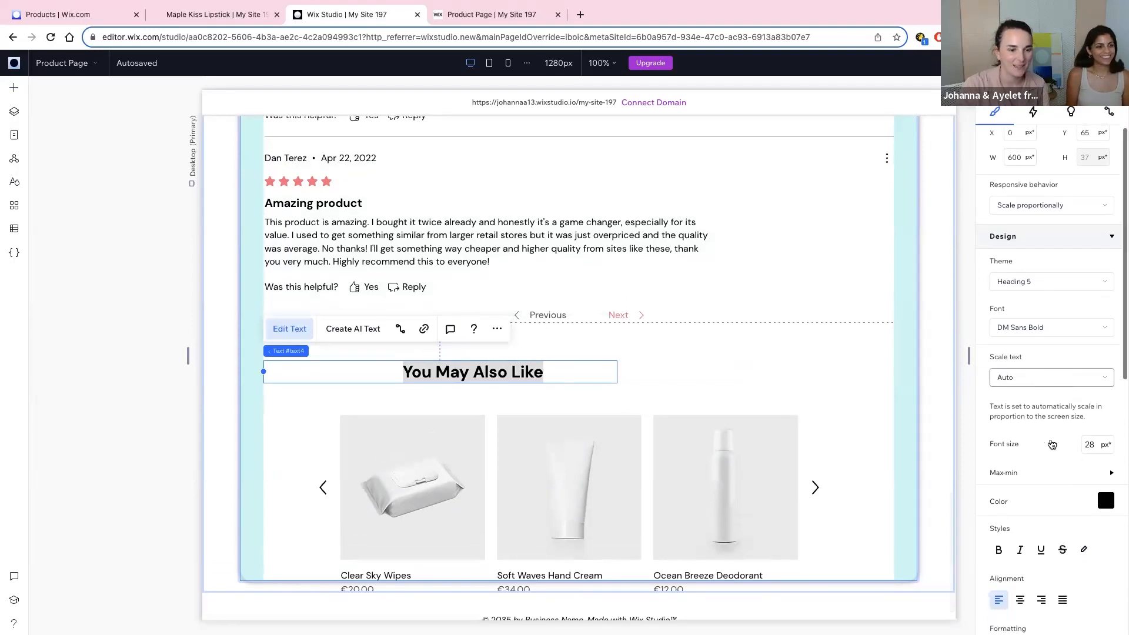
left_click(1022, 409)
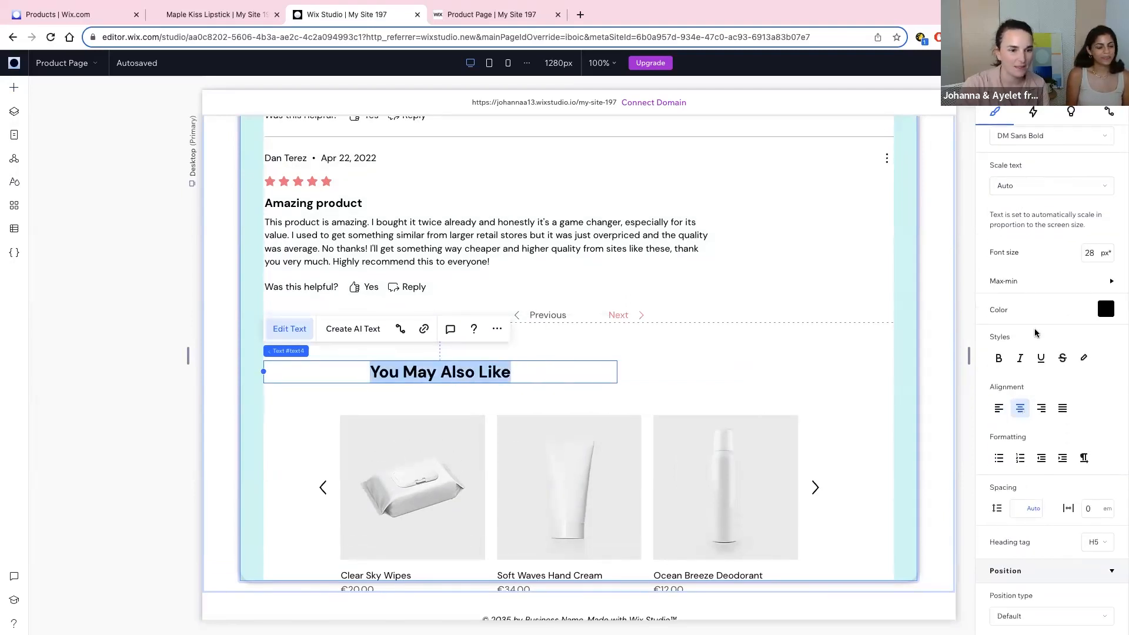
scroll(1047, 243, "up", 3)
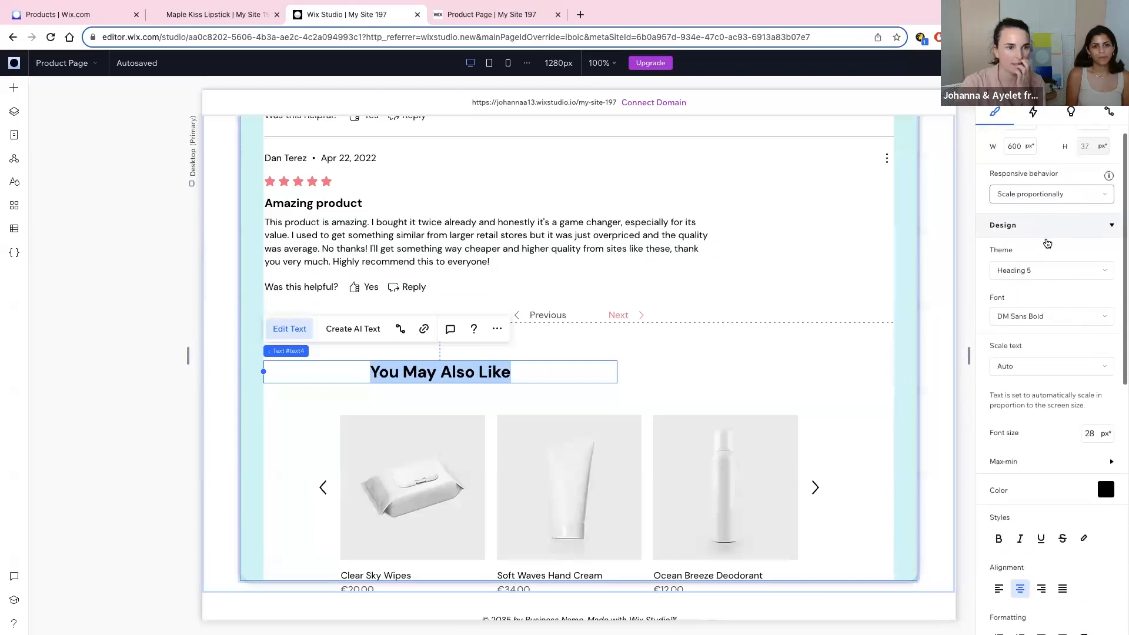
Step: Set the heading's responsive behavior to Wrap and try to set its font size to 24
left_click(1047, 194)
left_click(1007, 220)
left_click(1093, 434)
type("24")
key("Return")
left_click(616, 355)
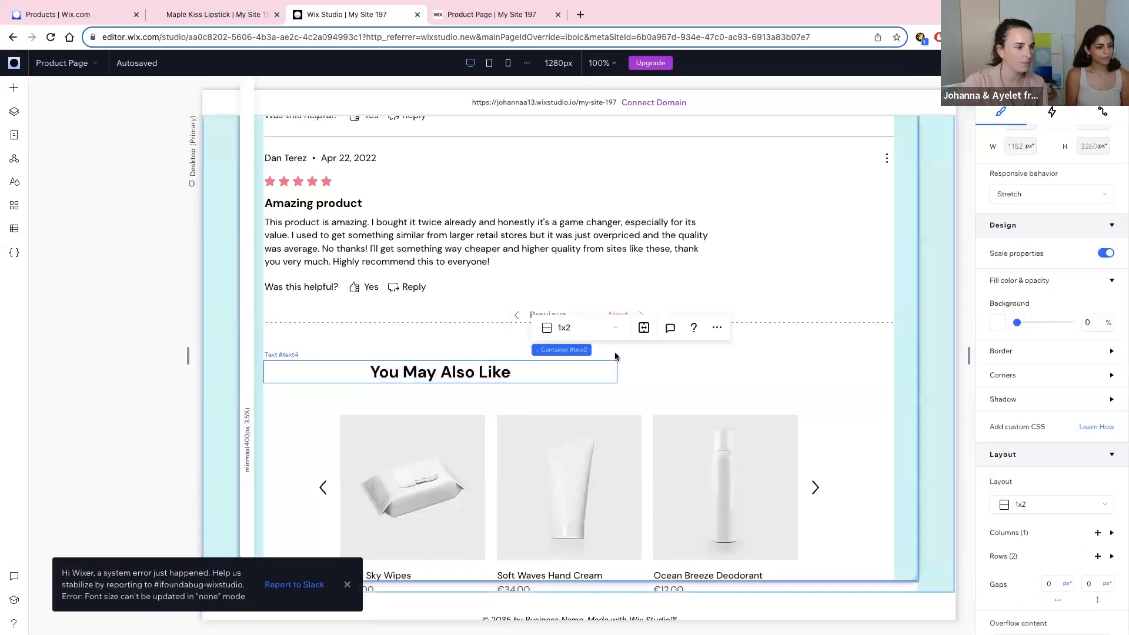
Step: Center the heading horizontally above the gallery at about X 236 px, Y 59 px, and move the gallery slightly up
left_click_drag(497, 371, 591, 370)
scroll(1106, 176, "up", 2)
left_click_drag(664, 441, 664, 425)
left_click(625, 371)
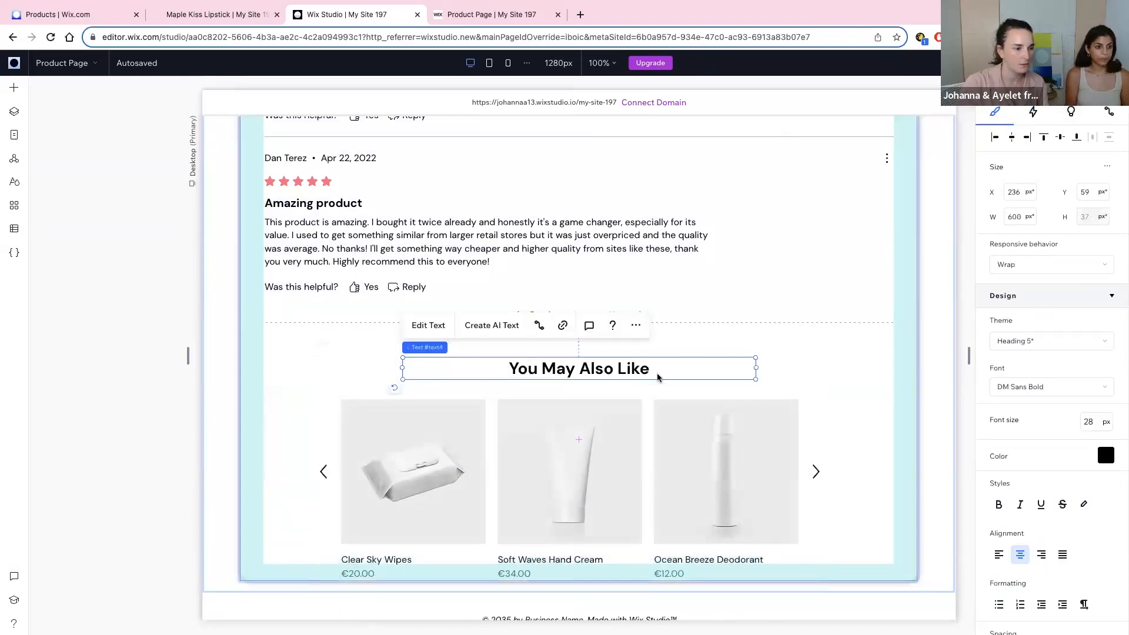
Step: Stack the "You May Also Like" heading and the related products gallery vertically
left_click(660, 433, "shift")
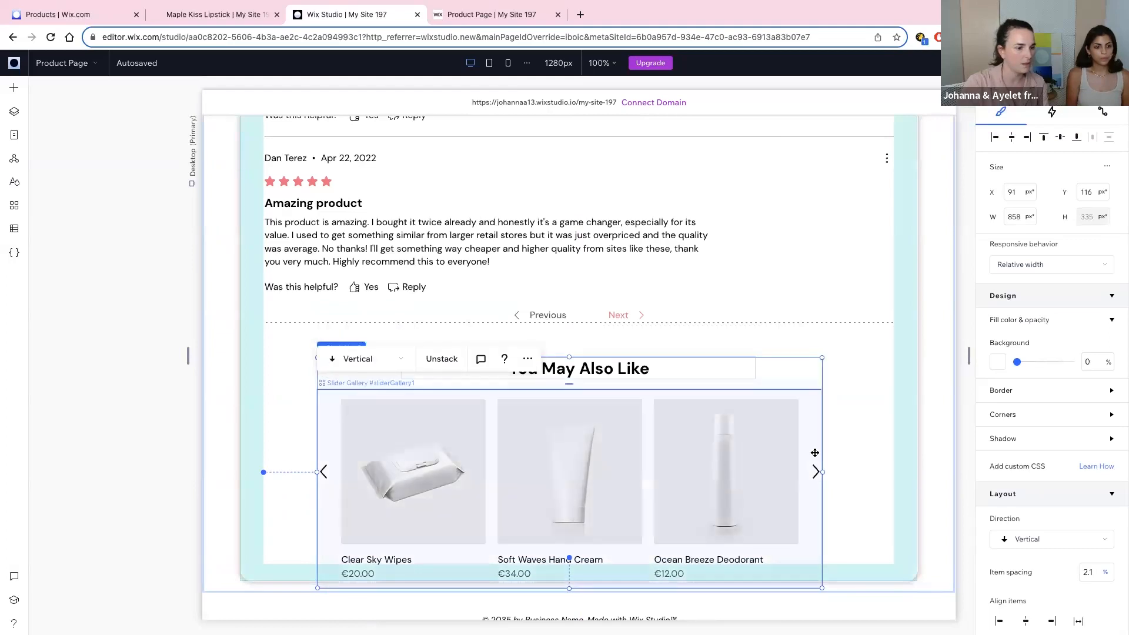
left_click(838, 435)
left_click(709, 449)
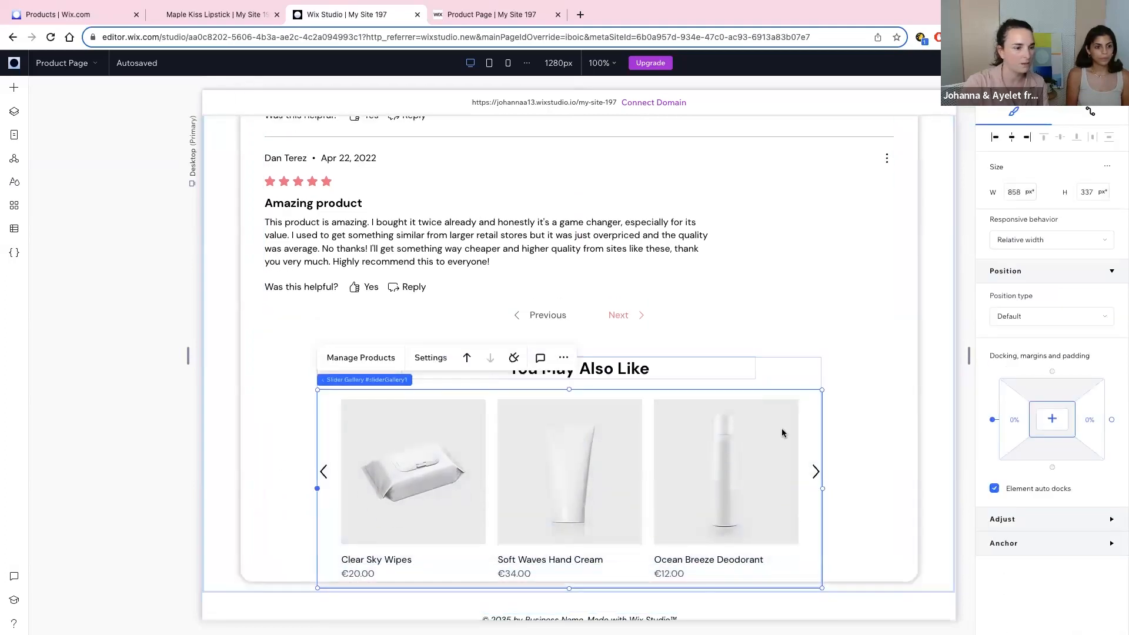
left_click(845, 432)
left_click(763, 454)
left_click_drag(780, 436, 831, 416)
Step: Set the height of the container grid's second row to Min content
left_click(834, 408)
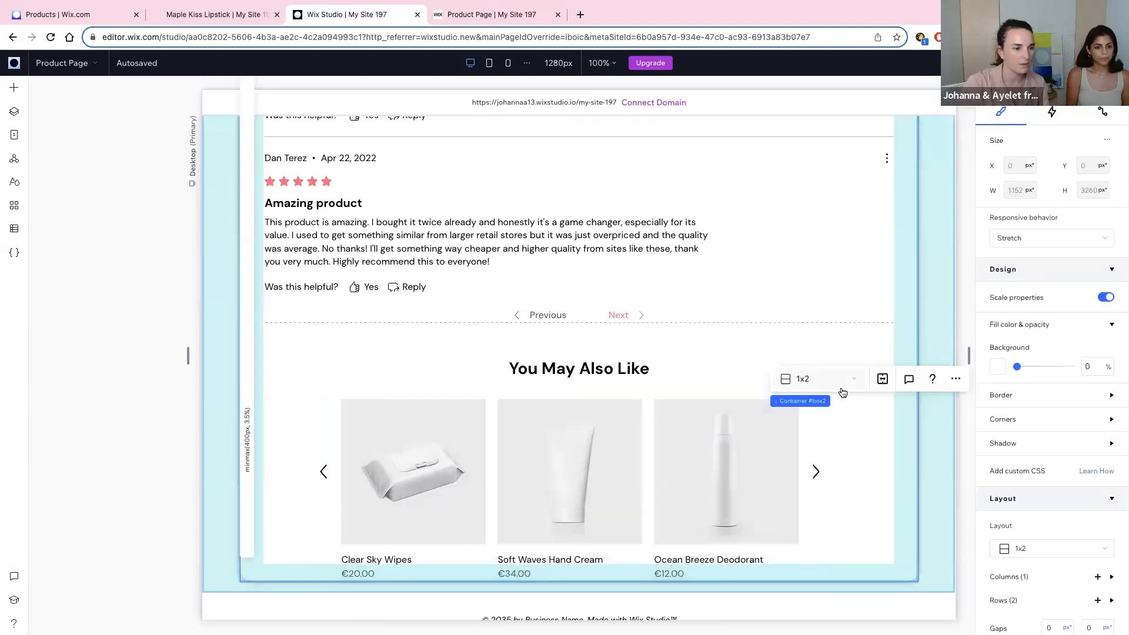
scroll(1029, 499, "down", 3)
left_click(1027, 517)
scroll(994, 503, "down", 2)
left_click(1017, 468)
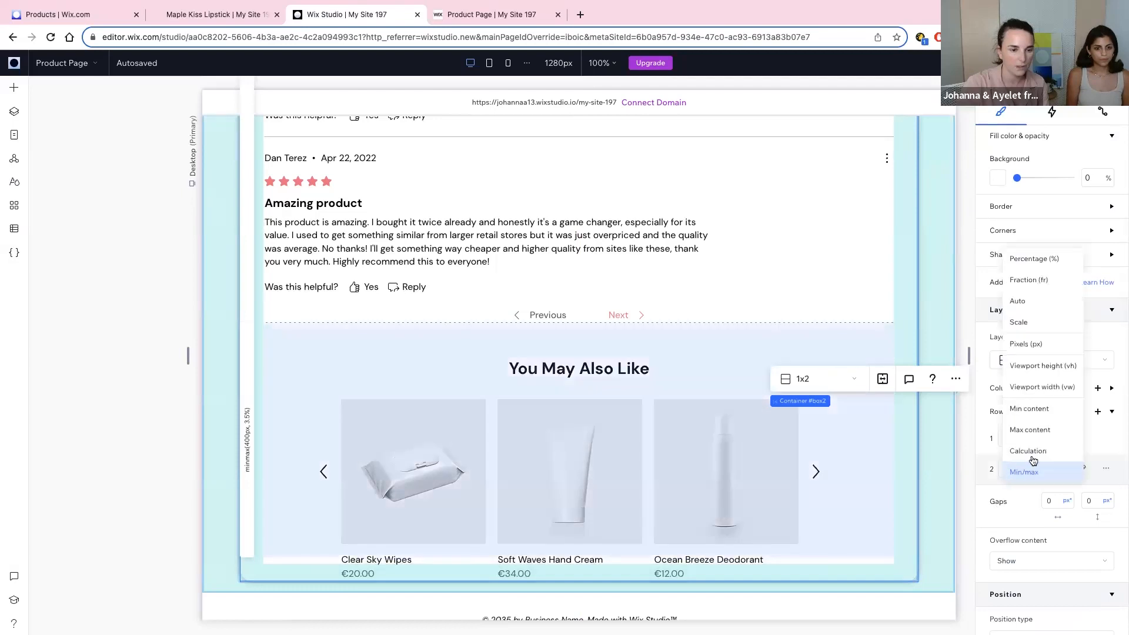
left_click(1031, 411)
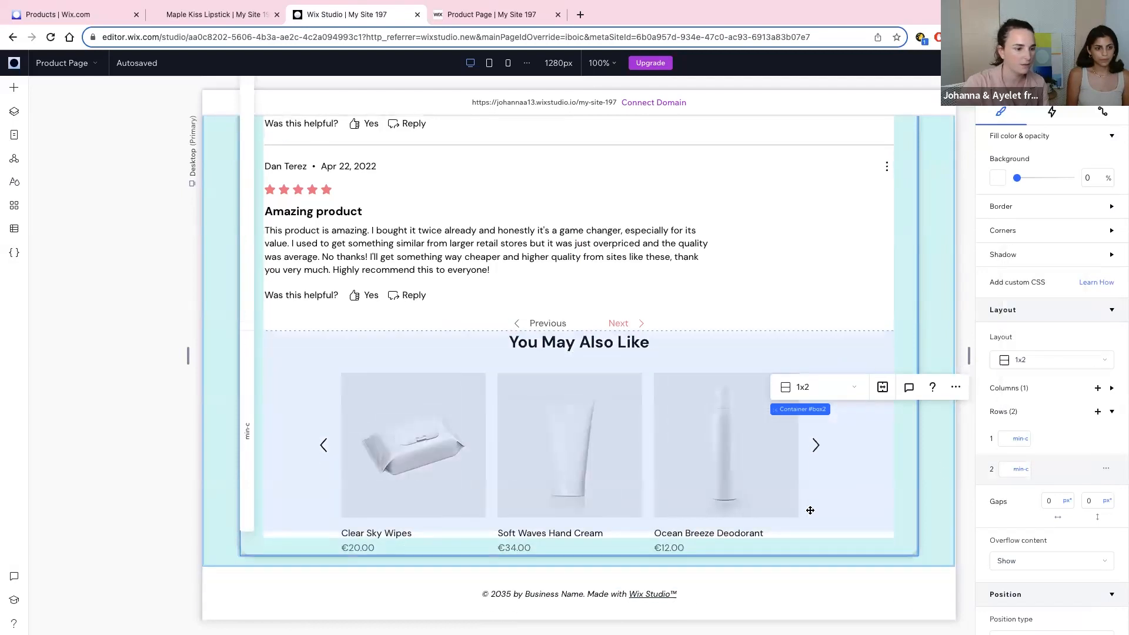
Step: Center the stack of heading and related products gallery horizontally and vertically within its grid cell
left_click(788, 471)
left_click(804, 351)
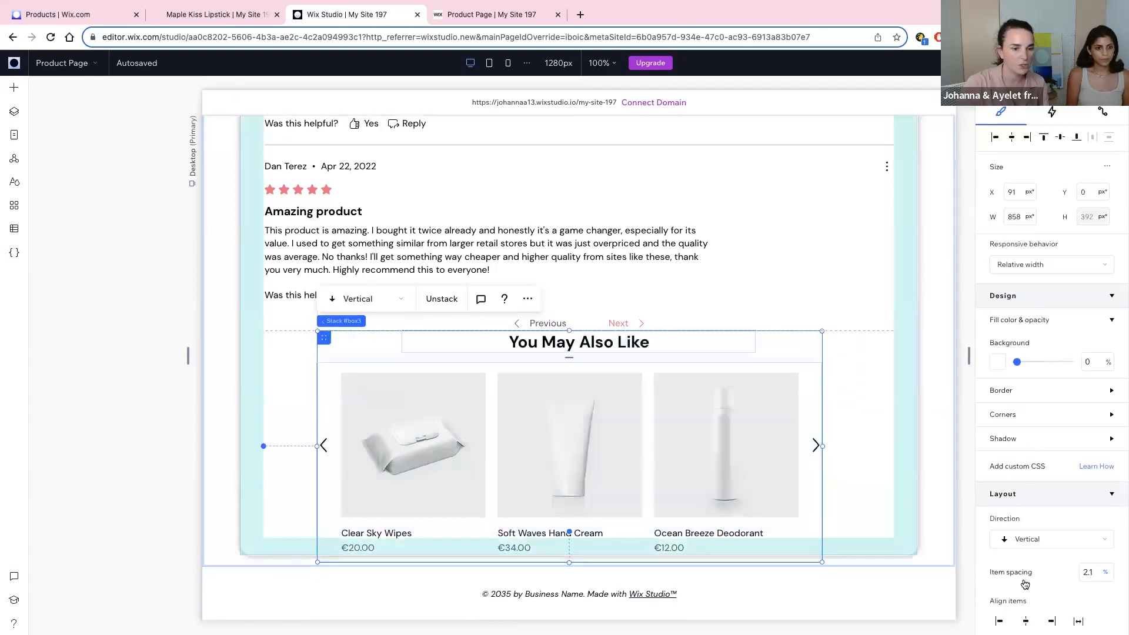
scroll(1025, 585, "down", 5)
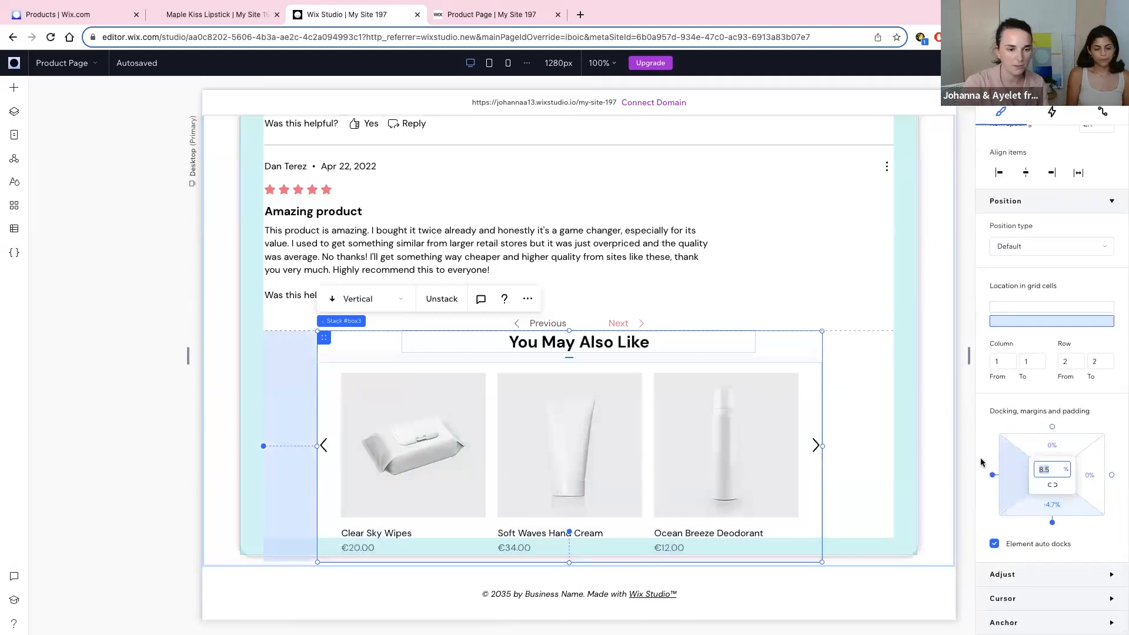
scroll(1030, 175, "up", 5)
left_click(1012, 137)
scroll(1057, 525, "down", 7)
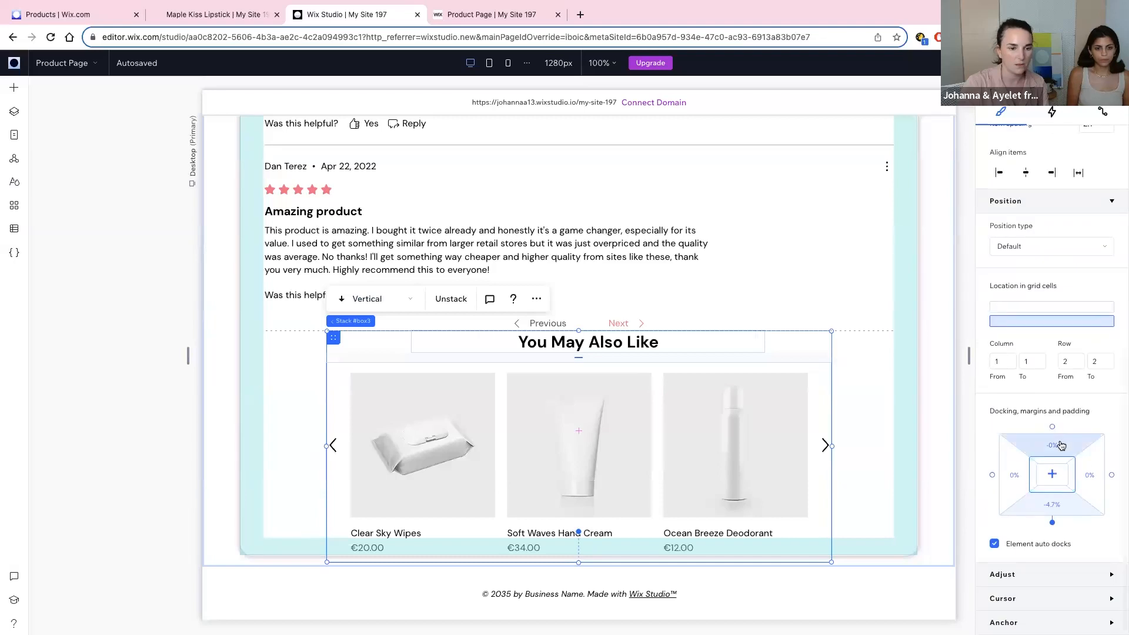
scroll(1053, 265, "up", 7)
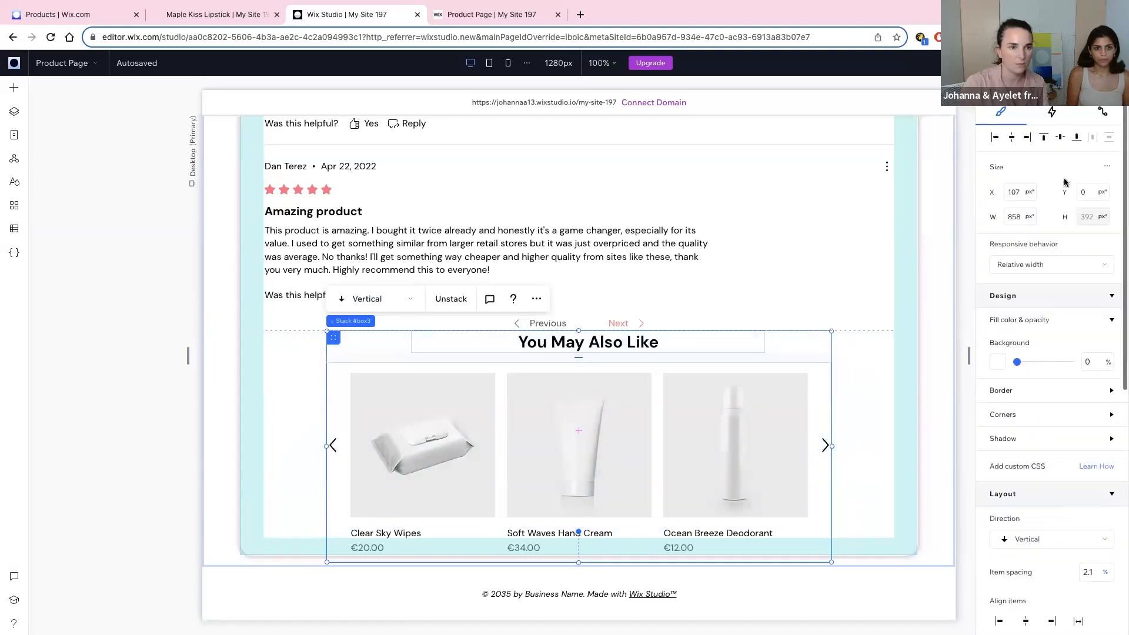
left_click(1061, 138)
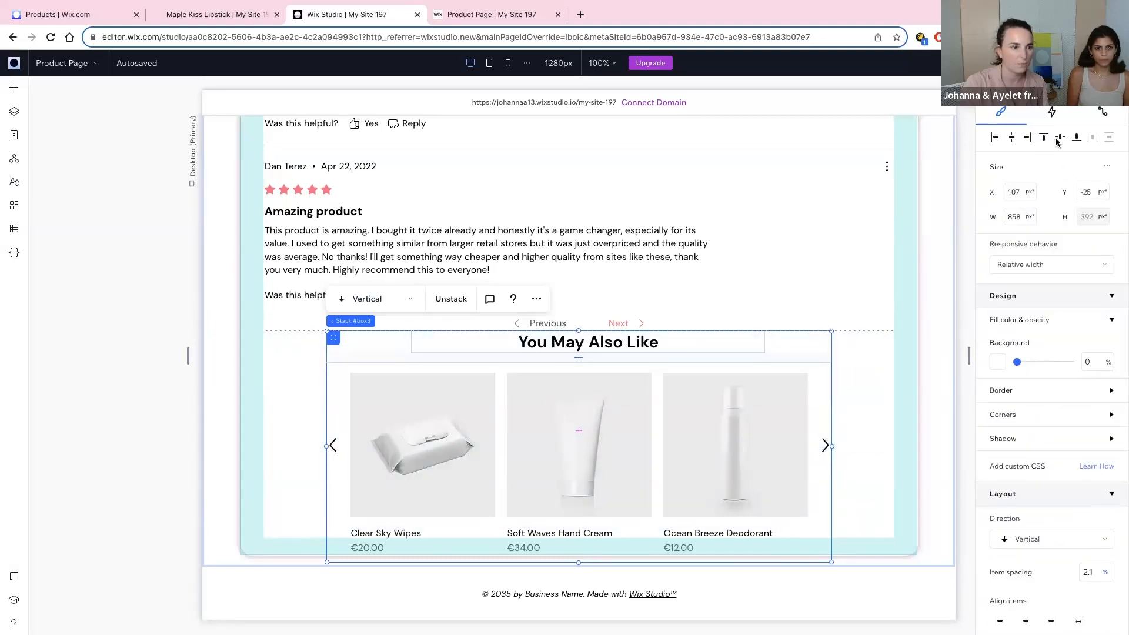
Step: Set the height of the container grid's second row to 50 px
left_click(827, 542)
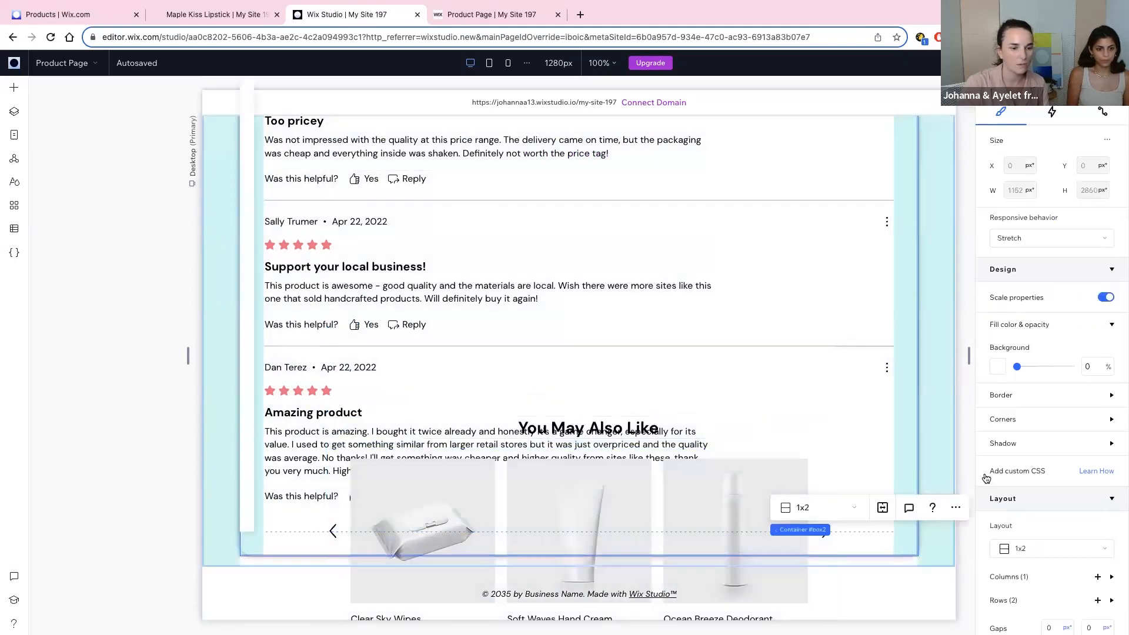
scroll(1035, 411, "down", 3)
left_click(1012, 391)
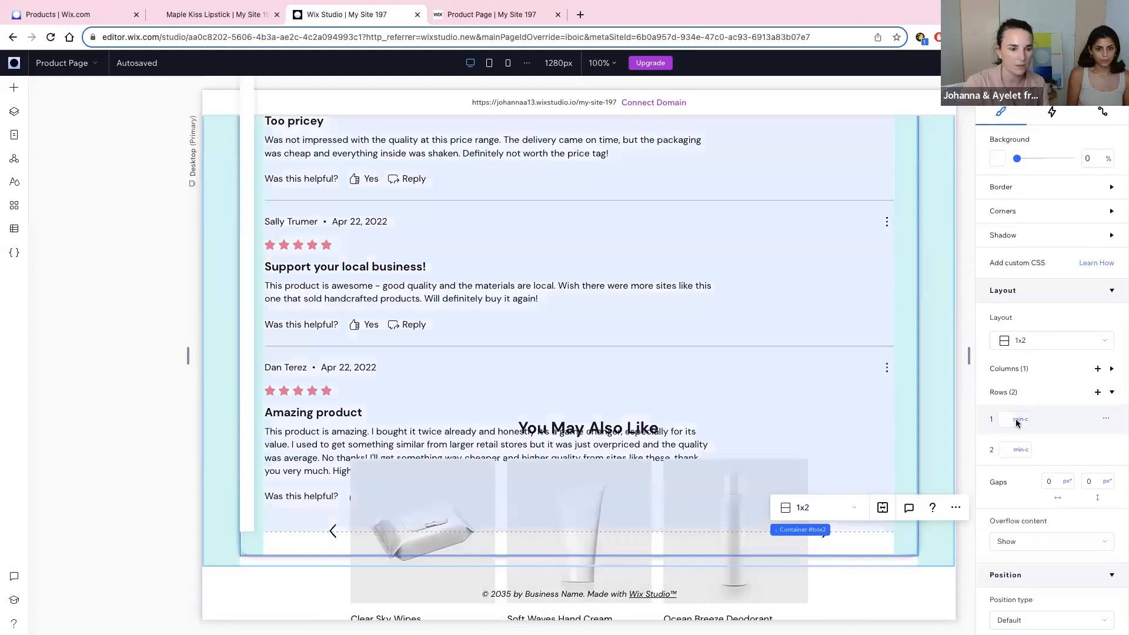
left_click(1007, 450)
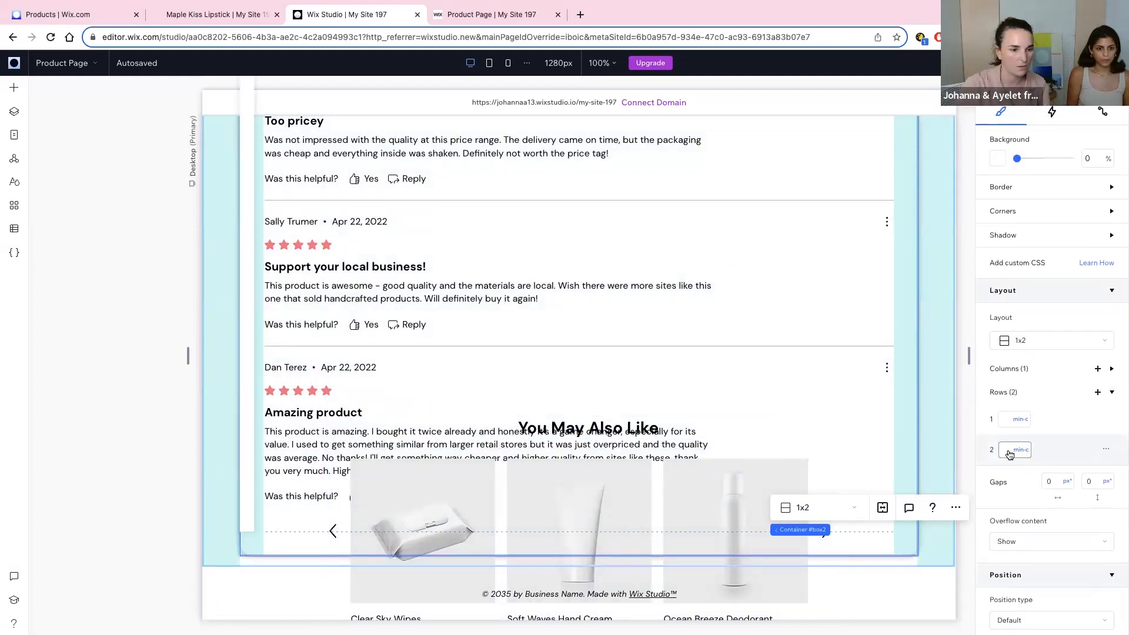
type("50")
key("Return")
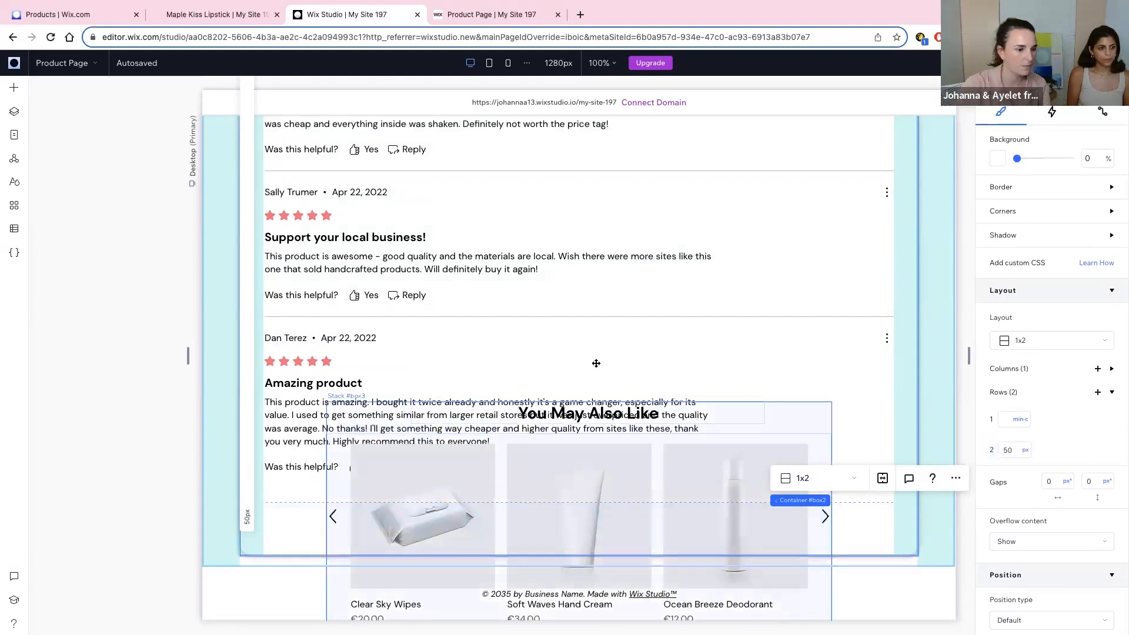
Step: Move the heading and gallery stack down below the reviews to about X 67 px, Y 4 px
left_click(813, 468)
left_click(821, 477)
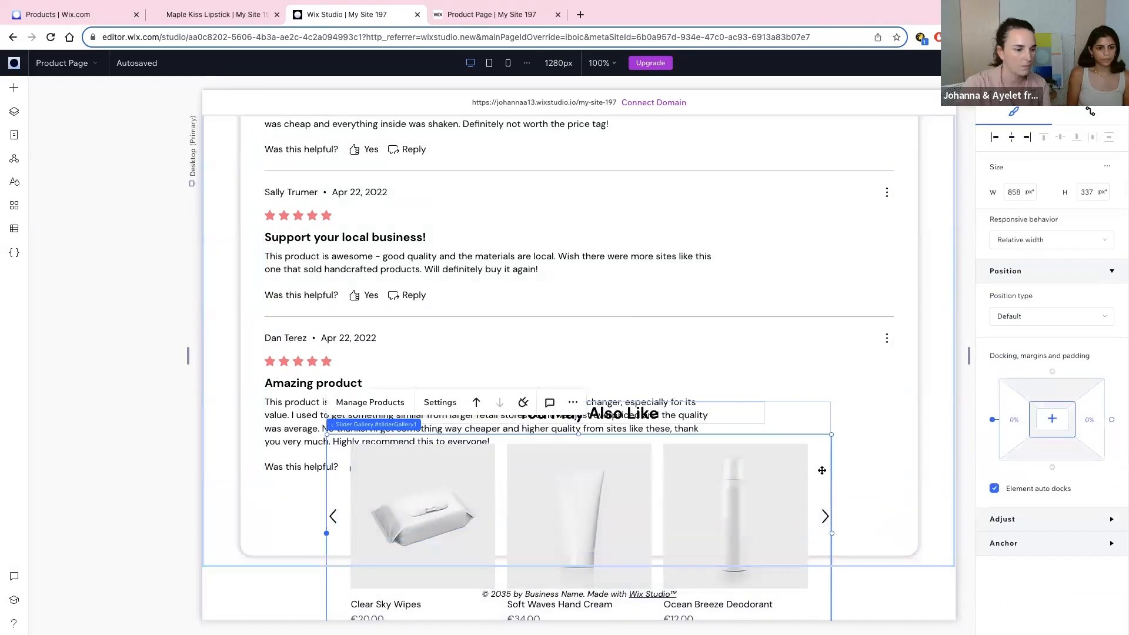
left_click_drag(815, 424, 789, 515)
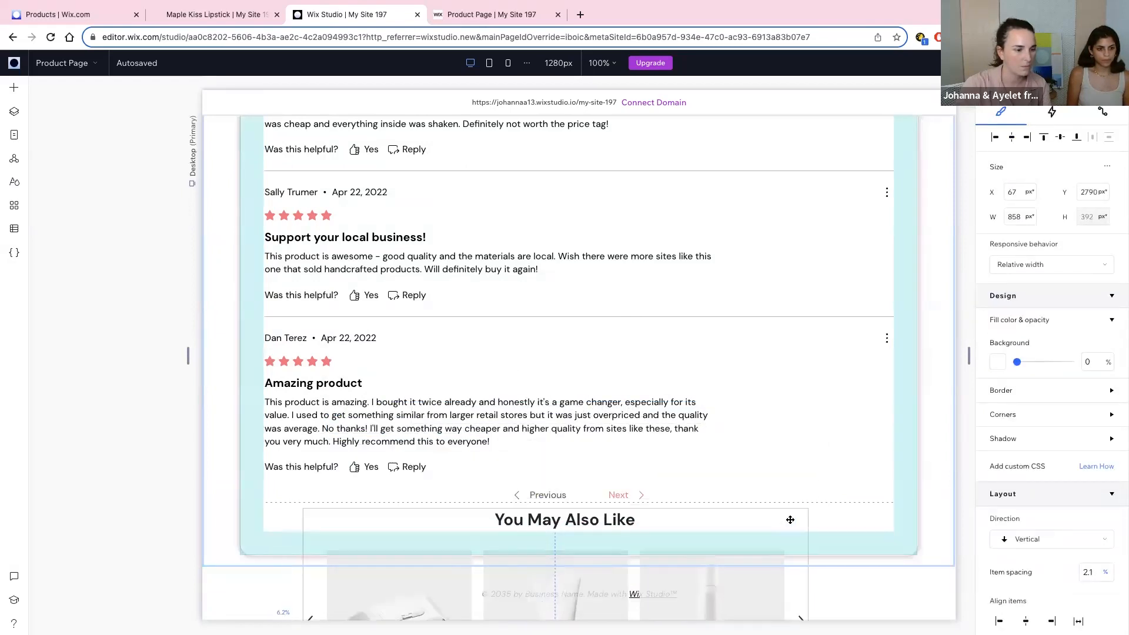
left_click(849, 518)
left_click(972, 470)
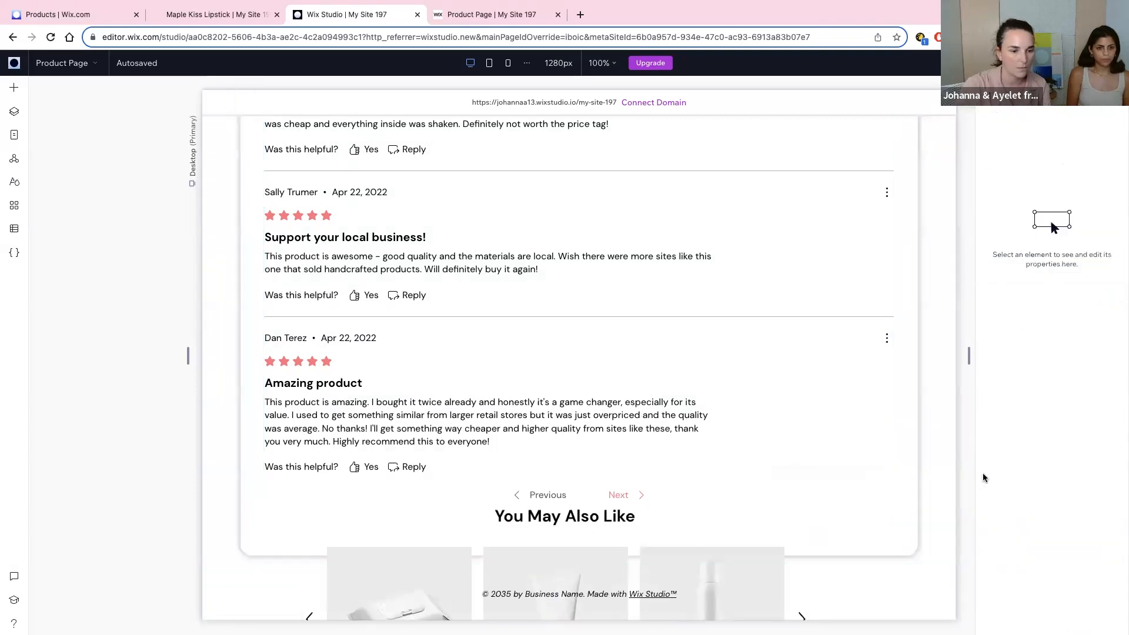
left_click(790, 519)
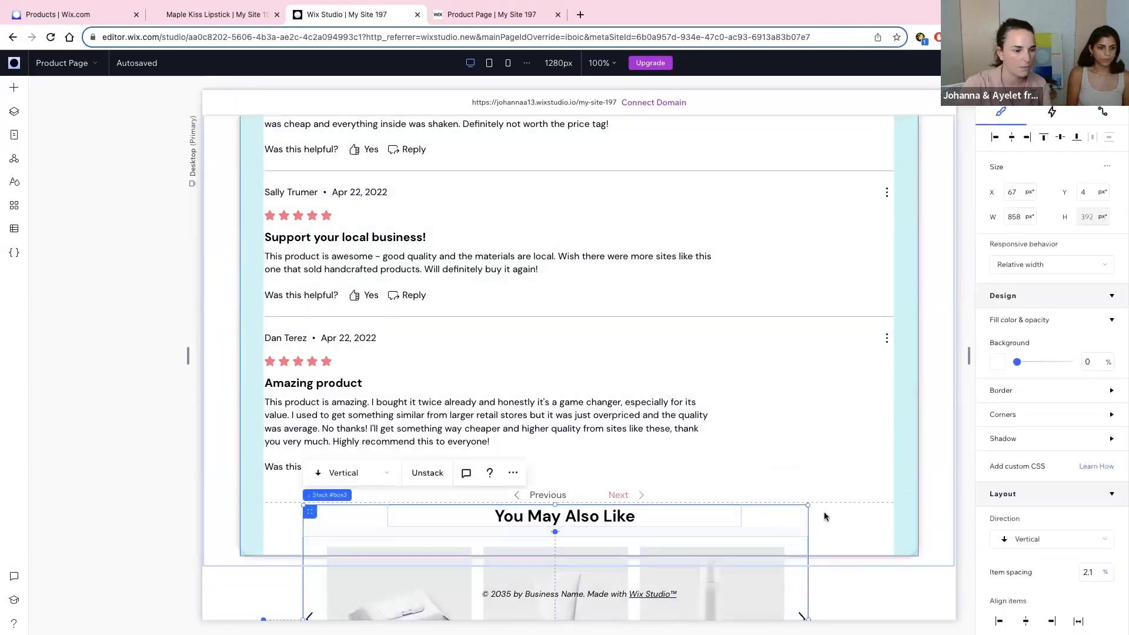
left_click(799, 515)
scroll(903, 529, "up", 8)
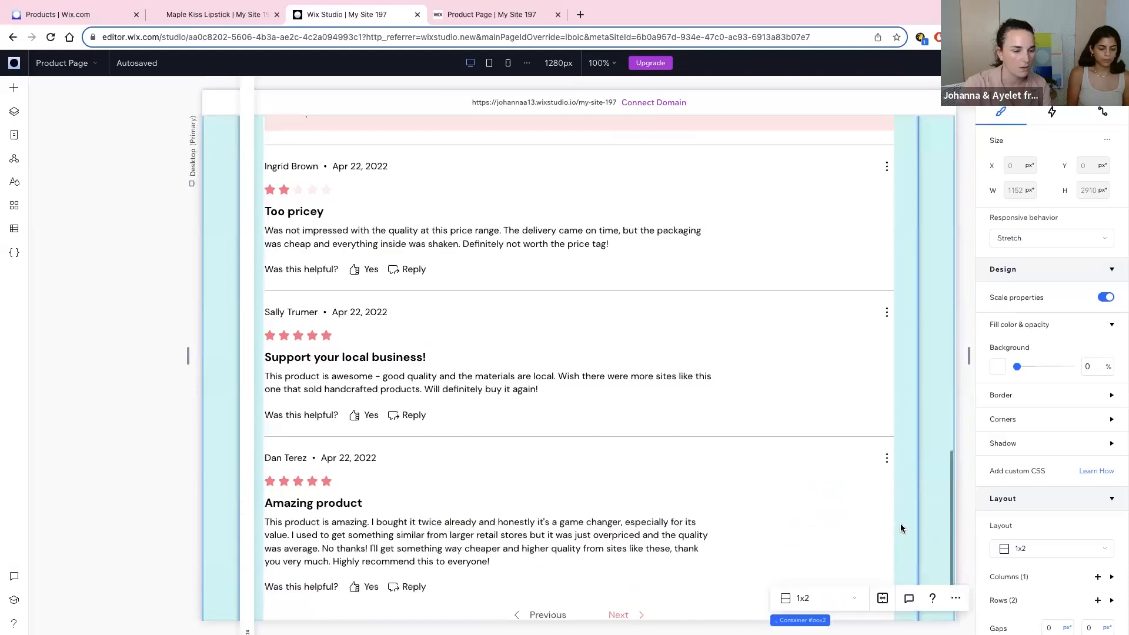
scroll(889, 319, "down", 8)
left_click(795, 517)
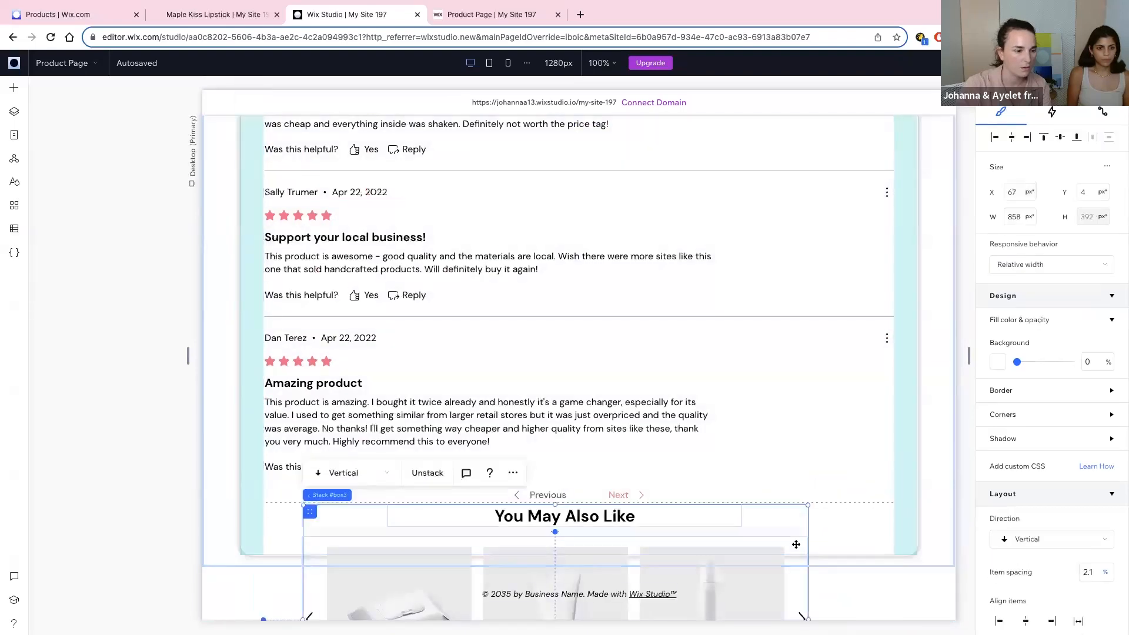
key("Delete")
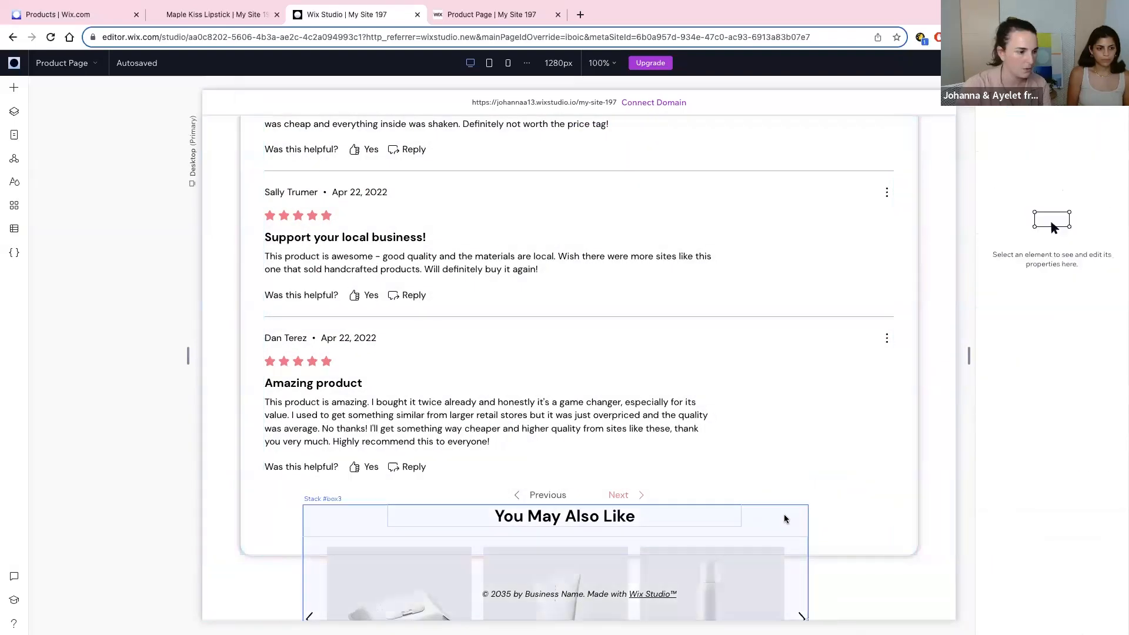
Step: Deselect the container and switch the product page to the tablet breakpoint at 768 px
scroll(762, 496, "up", 5)
scroll(736, 481, "up", 15)
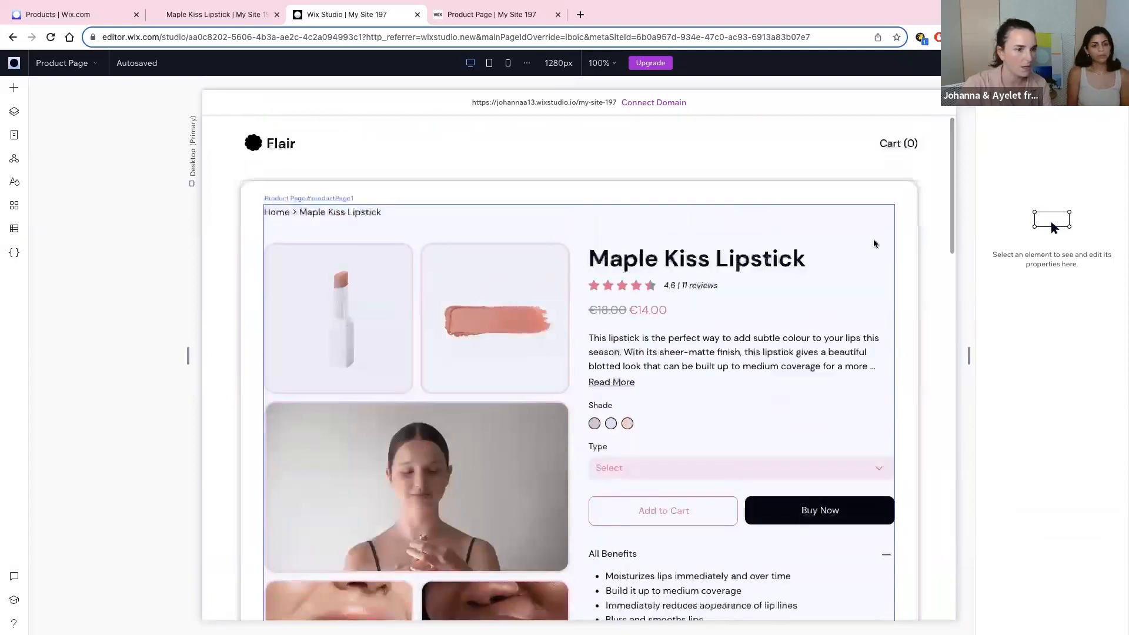
left_click(905, 198)
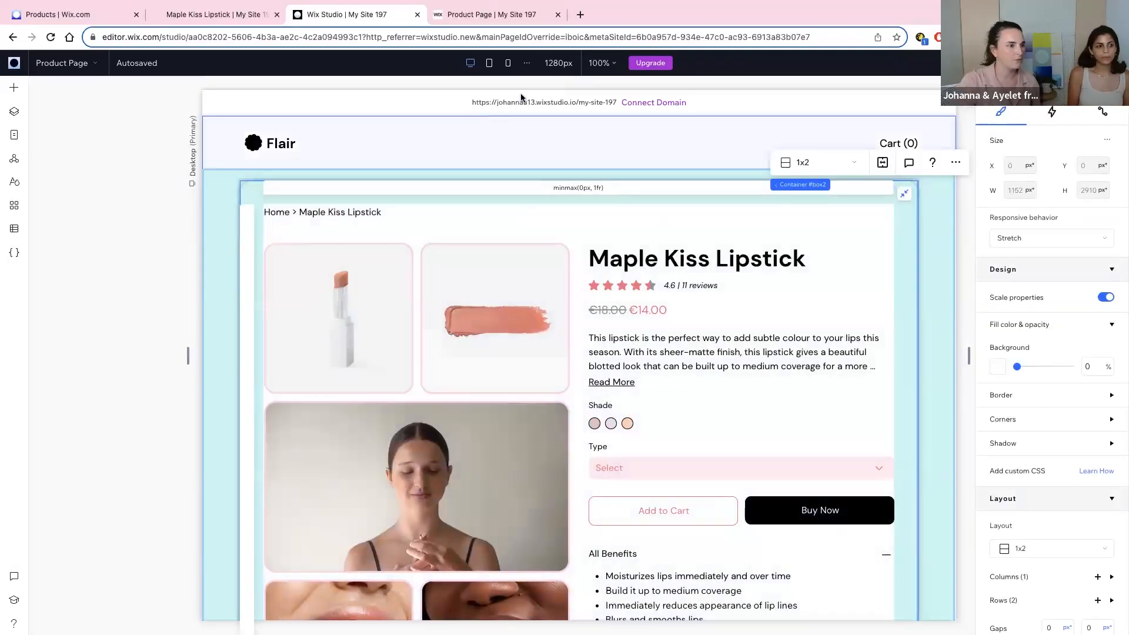
left_click(114, 197)
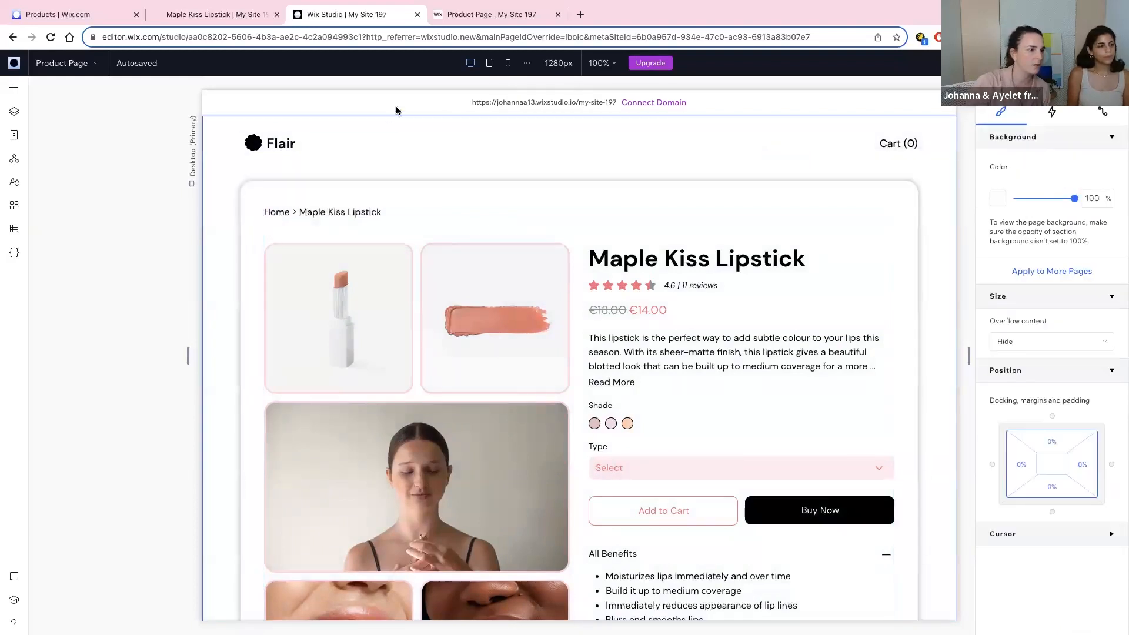
left_click(490, 63)
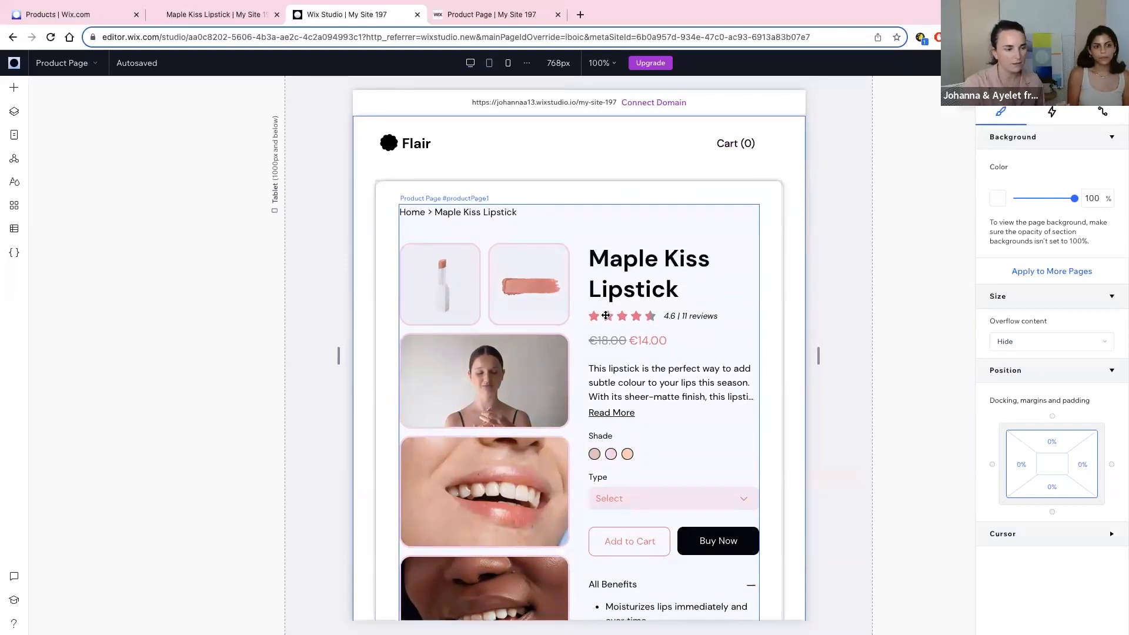
Step: Set the product page widget's layout to 1 column on the tablet breakpoint and check the result
left_click(581, 226)
left_click(686, 199)
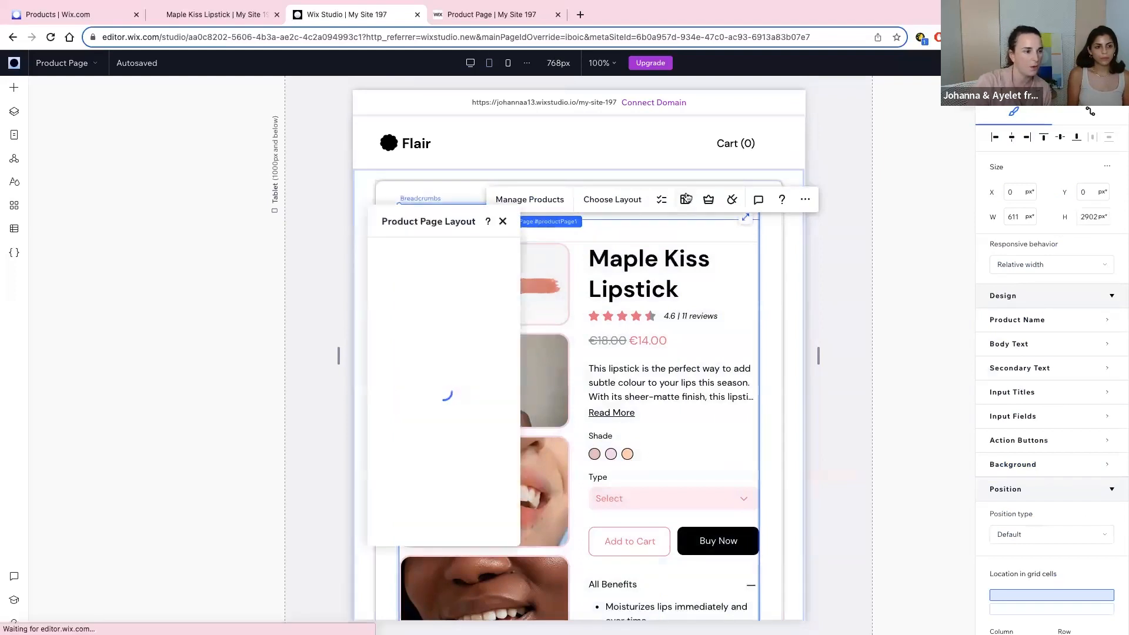
left_click_drag(431, 224, 236, 205)
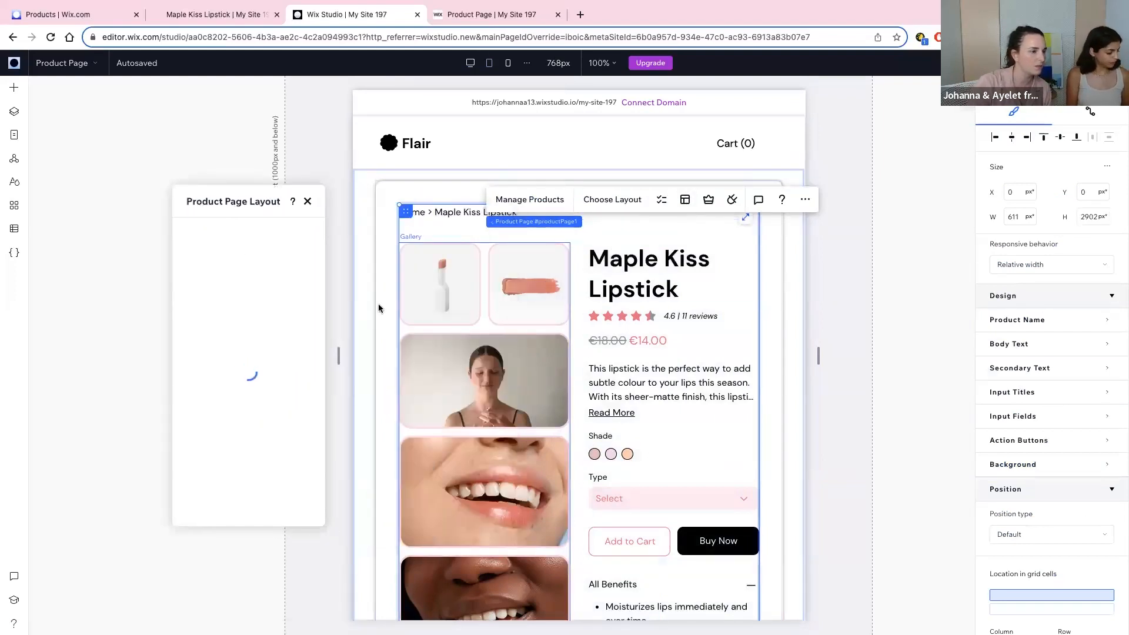
left_click(205, 275)
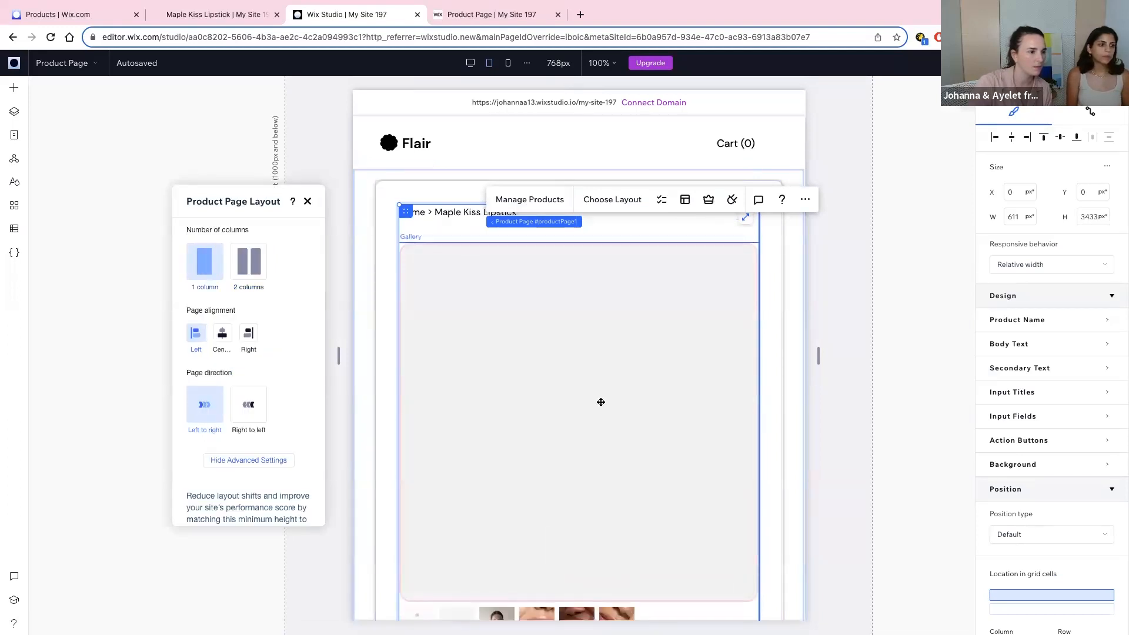
scroll(600, 403, "down", 2)
scroll(600, 402, "up", 2)
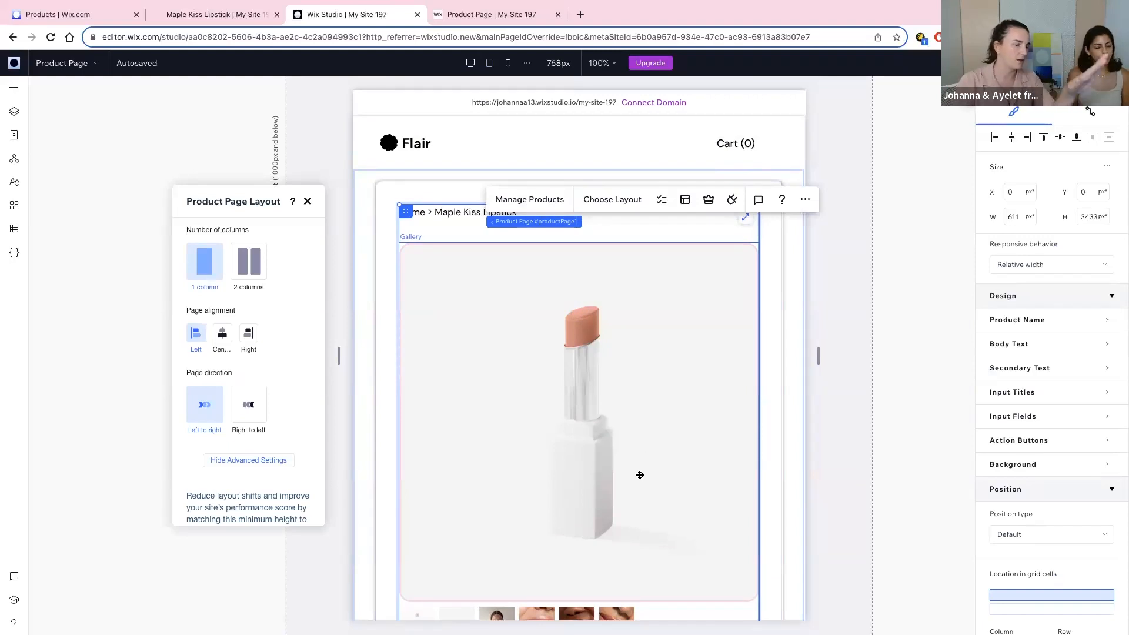
scroll(640, 476, "down", 2)
scroll(640, 475, "down", 2)
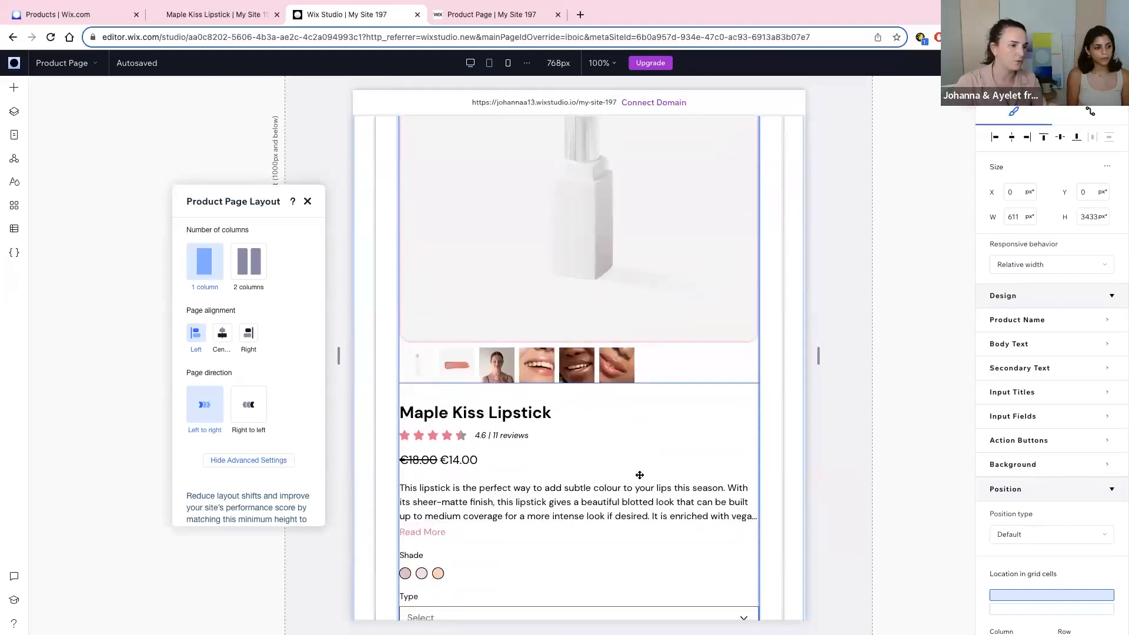
scroll(632, 423, "up", 3)
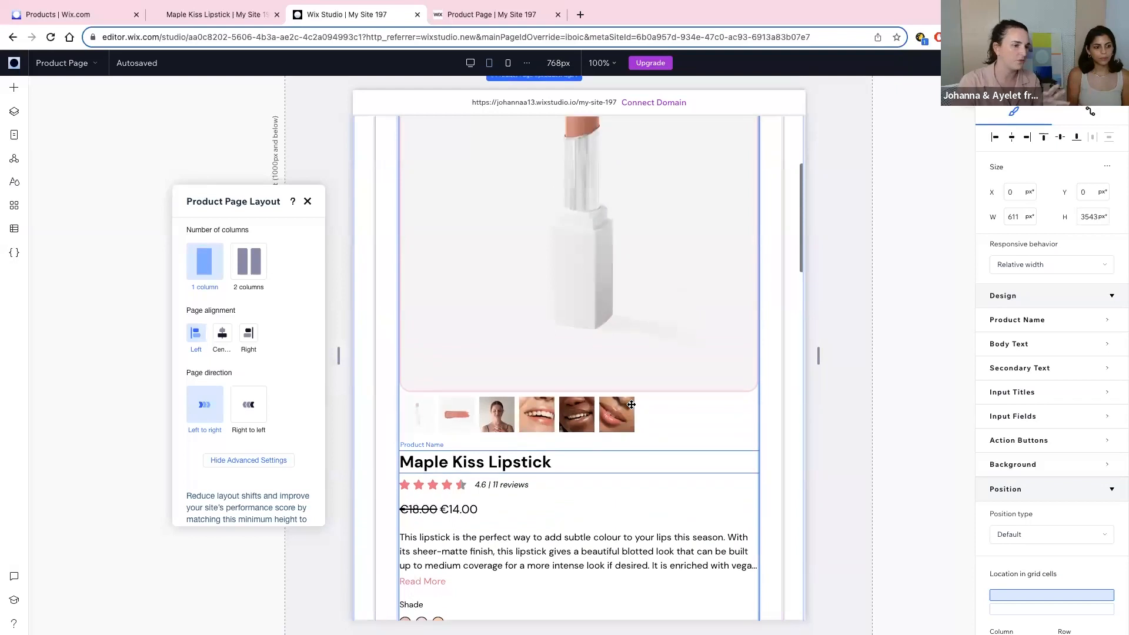
Step: Change the product image gallery's layout to Slider with a 16:9 gallery ratio on the tablet breakpoint
left_click(584, 304)
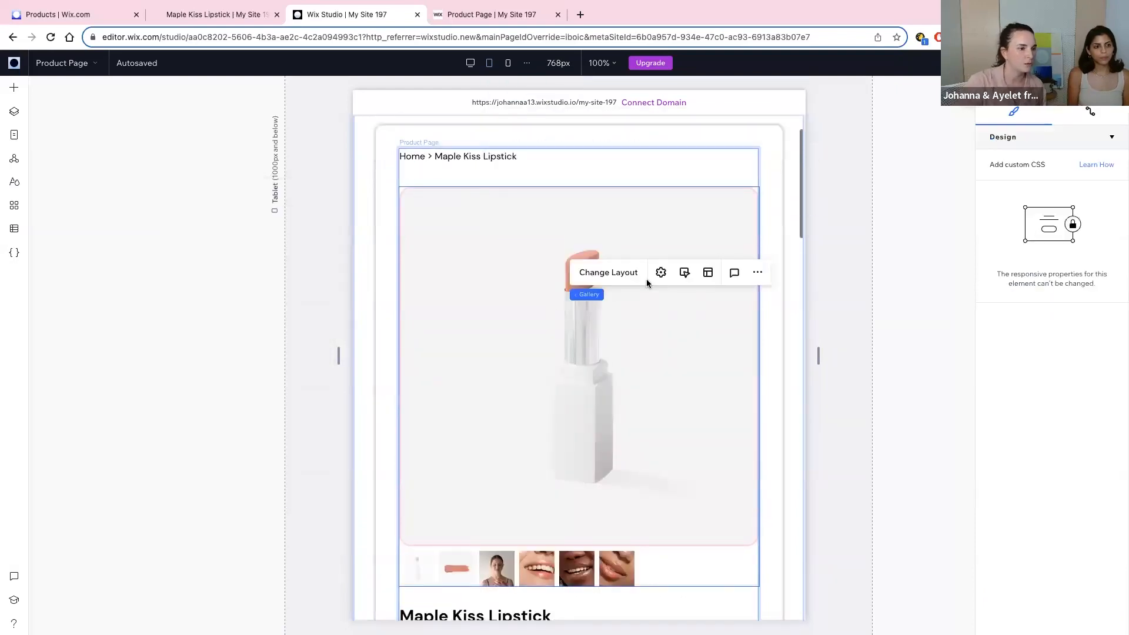
left_click(708, 272)
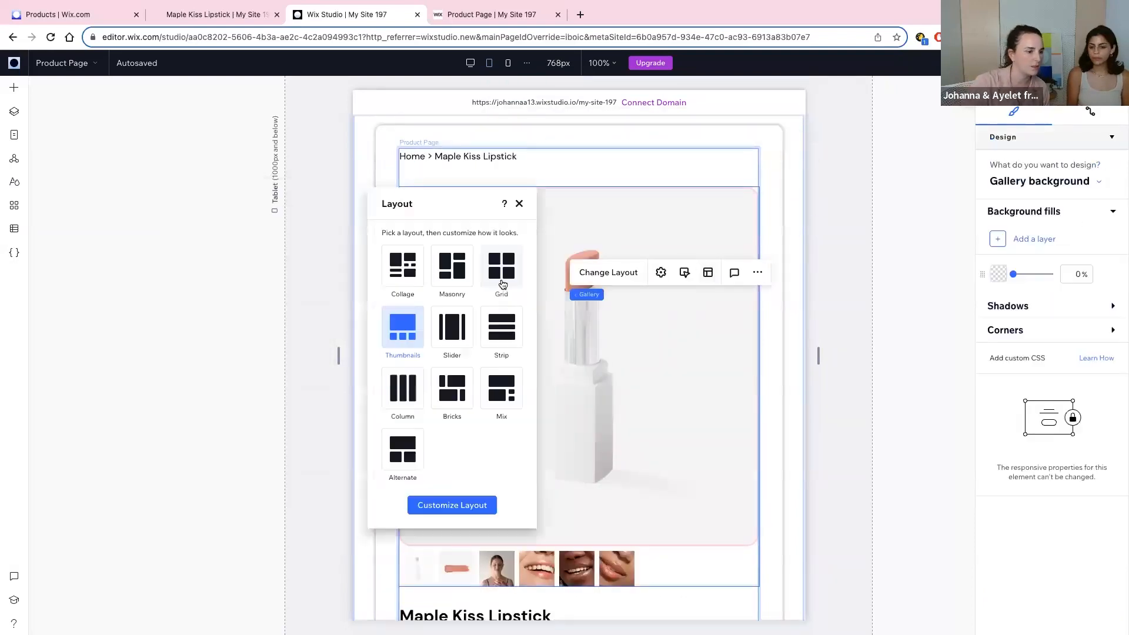
left_click(459, 324)
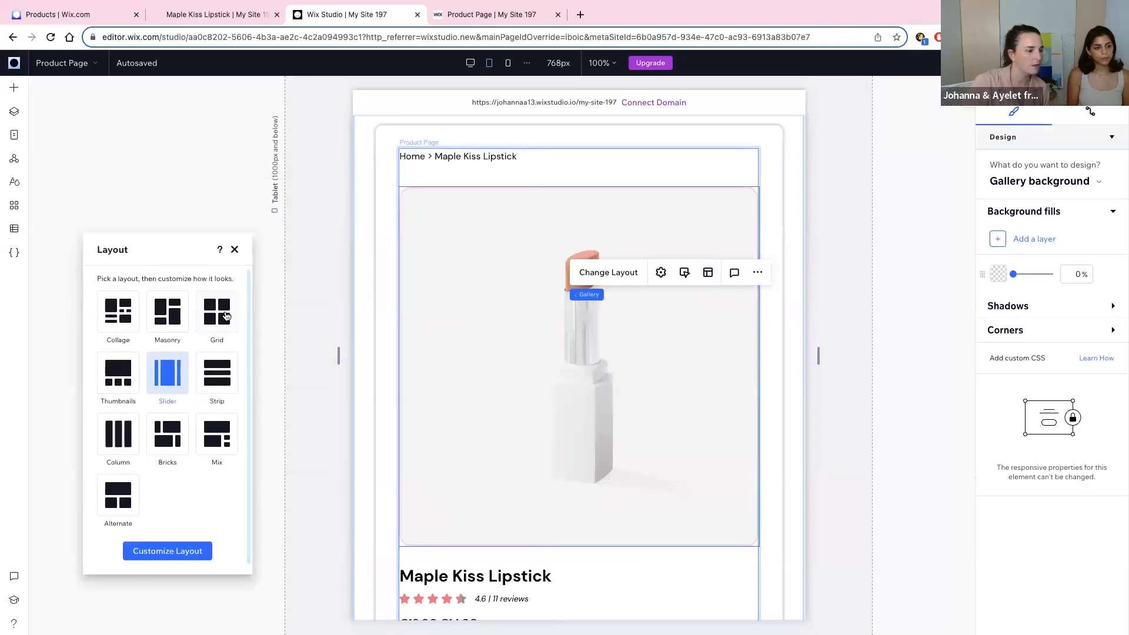
left_click(169, 552)
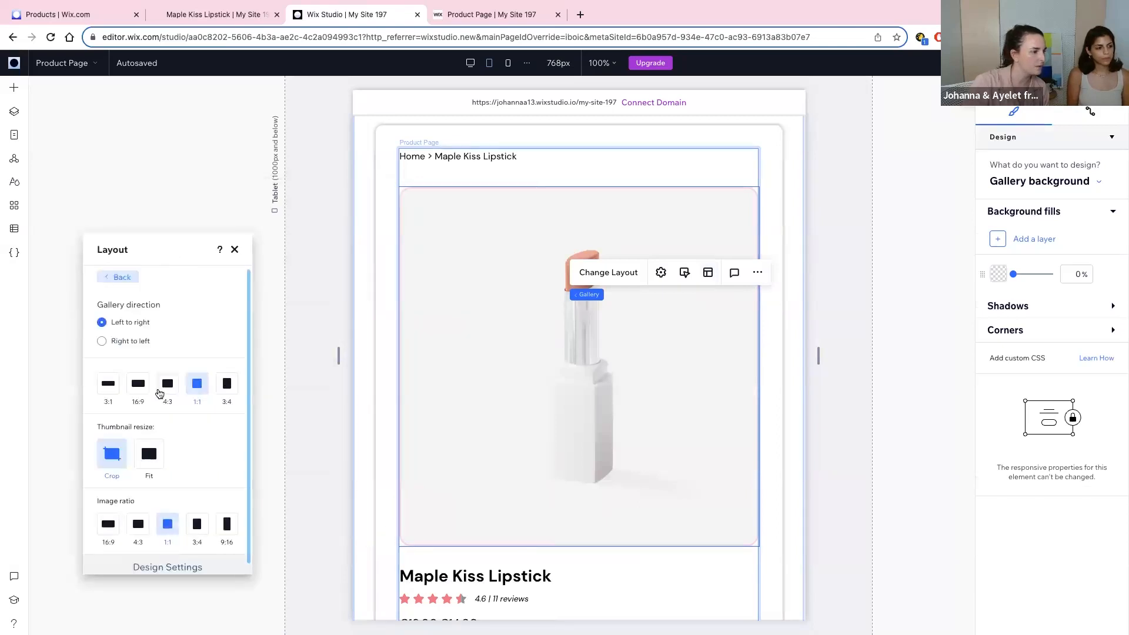
left_click(141, 390)
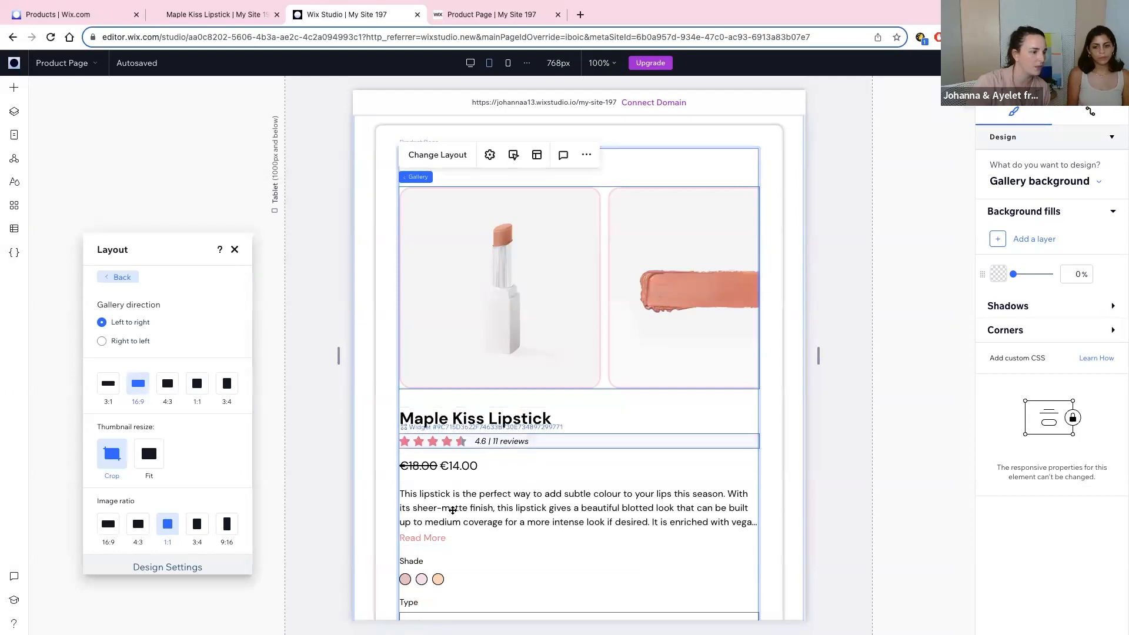
Step: Turn on navigation arrows for the product image slider and close its layout settings
scroll(230, 471, "down", 5)
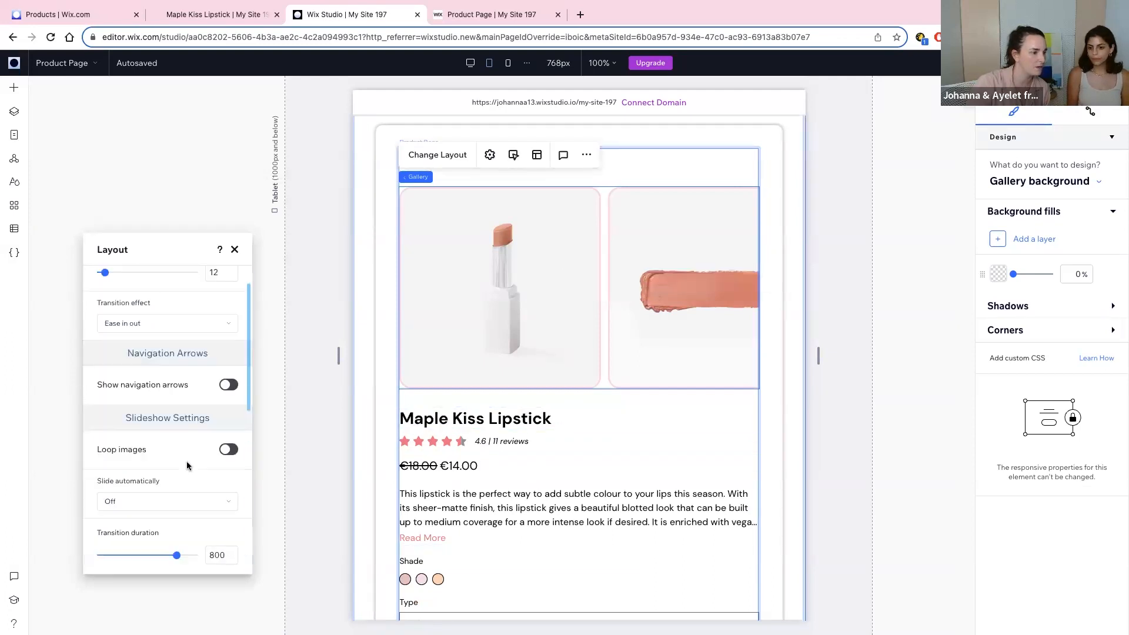
left_click(226, 383)
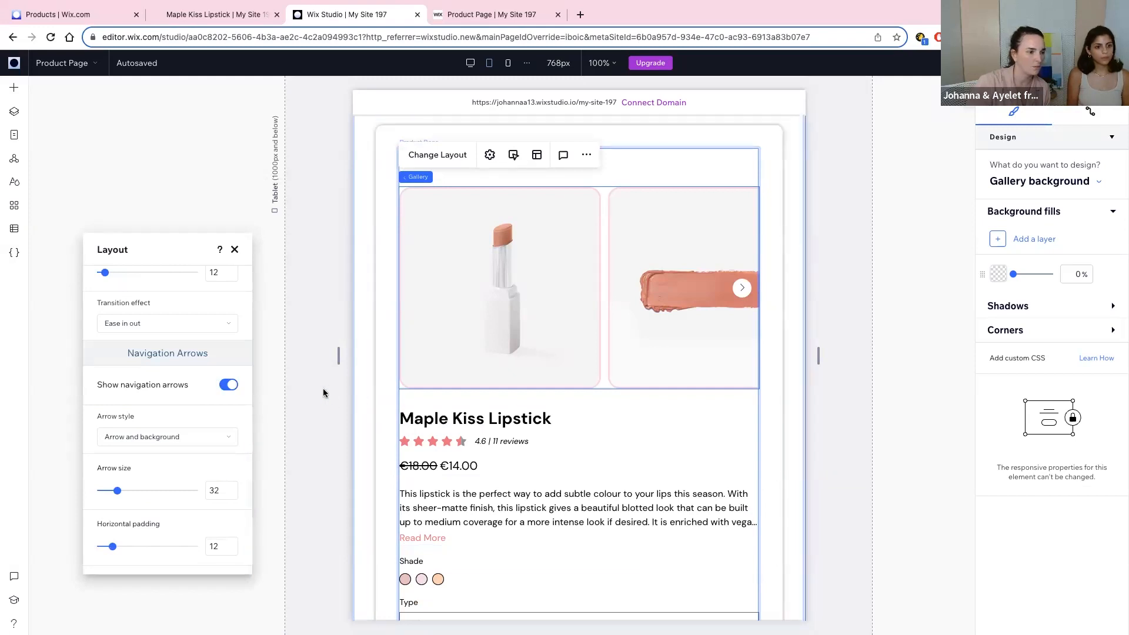
left_click(758, 402)
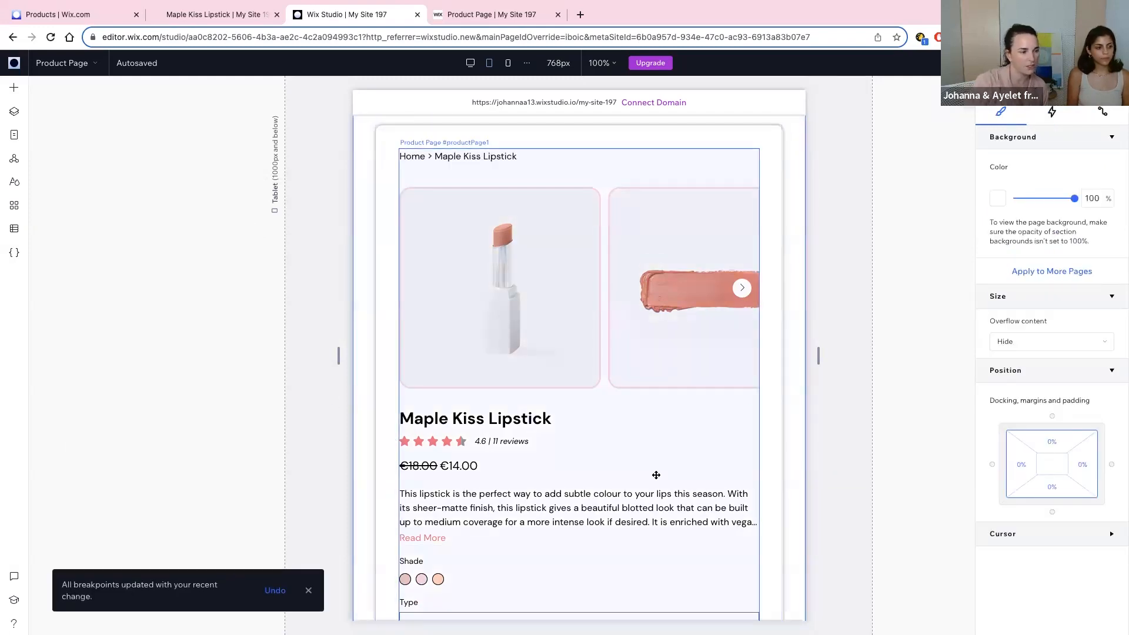
left_click(513, 427)
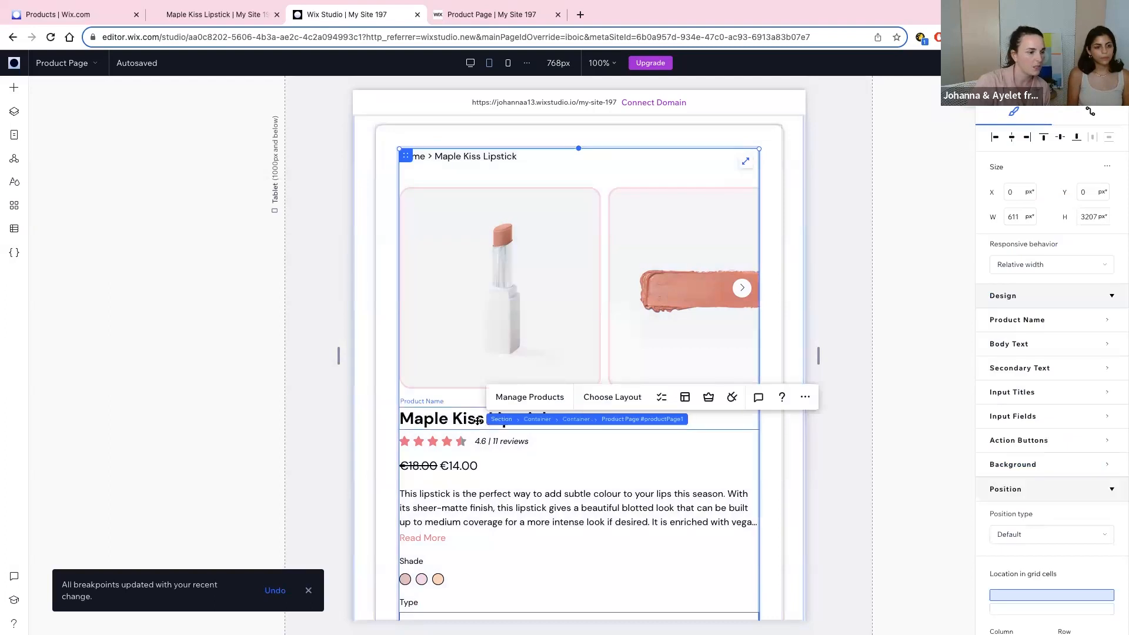
left_click(459, 421)
scroll(561, 439, "down", 3)
scroll(553, 422, "up", 2)
scroll(558, 386, "up", 3)
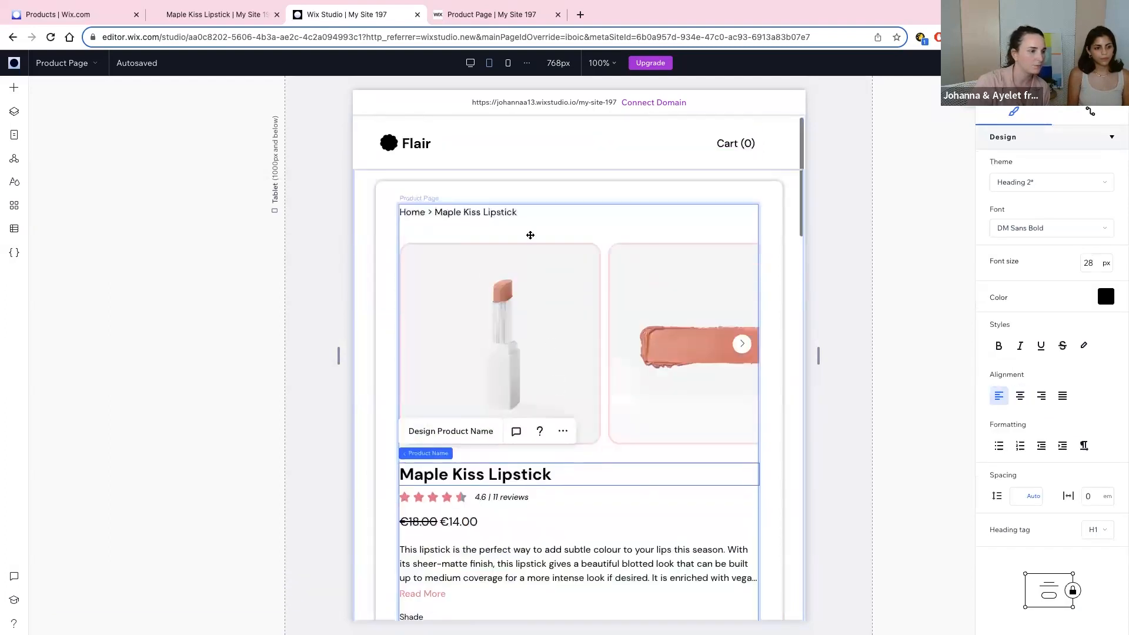
Step: Switch to the 390 px mobile breakpoint and set the 1x2 container's padding to 20 px on all sides
left_click(509, 63)
left_click(574, 271)
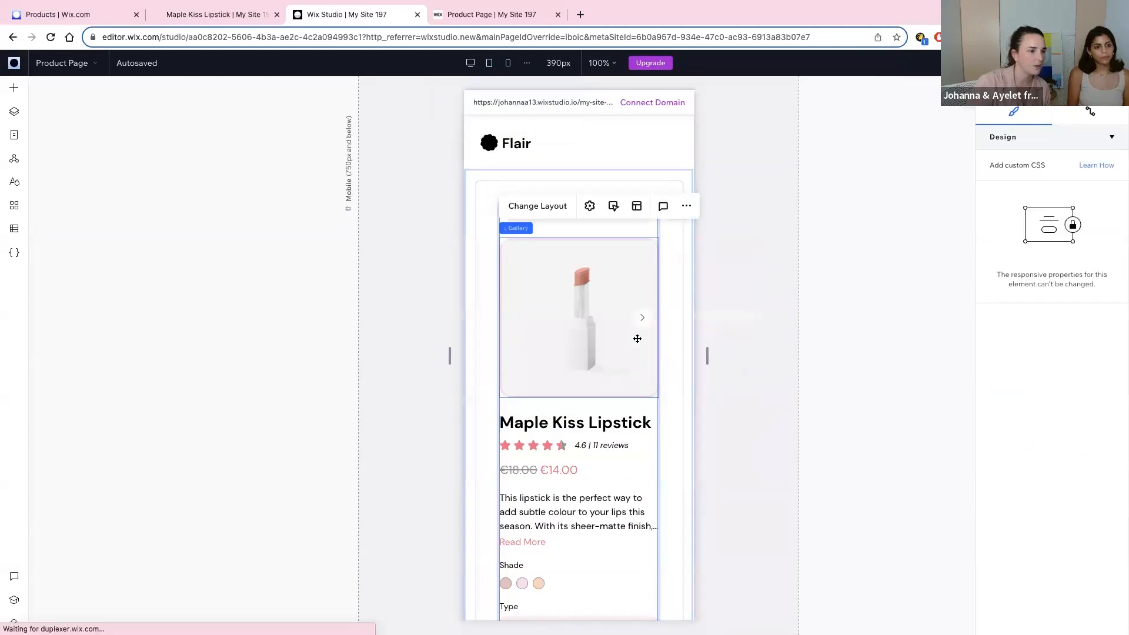
left_click(668, 281)
scroll(1053, 530, "down", 5)
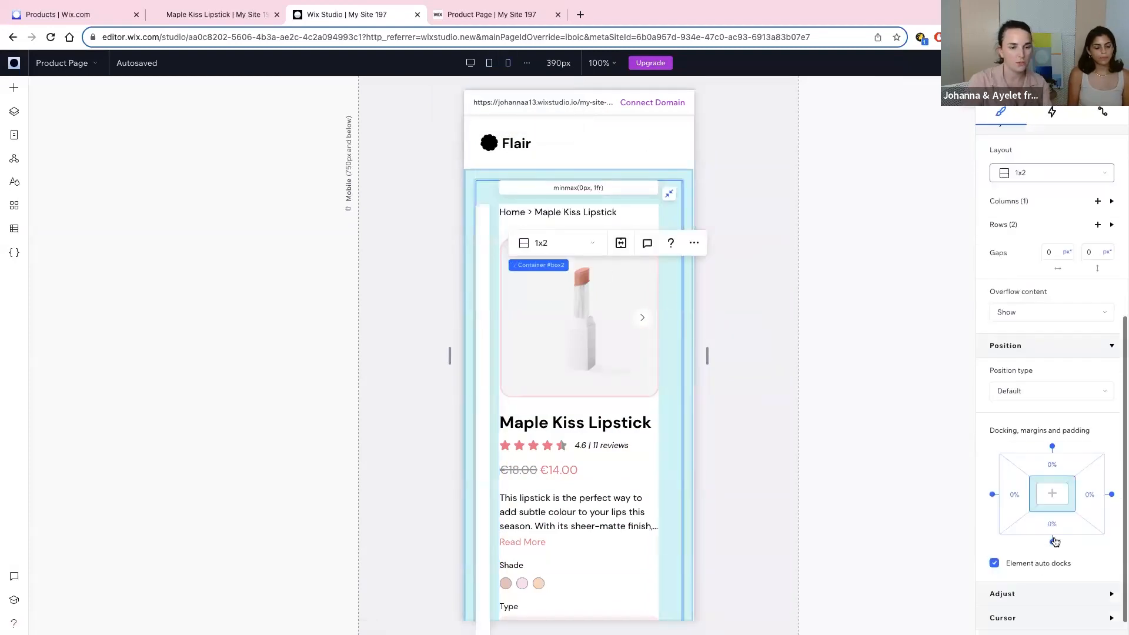
left_click(1020, 480)
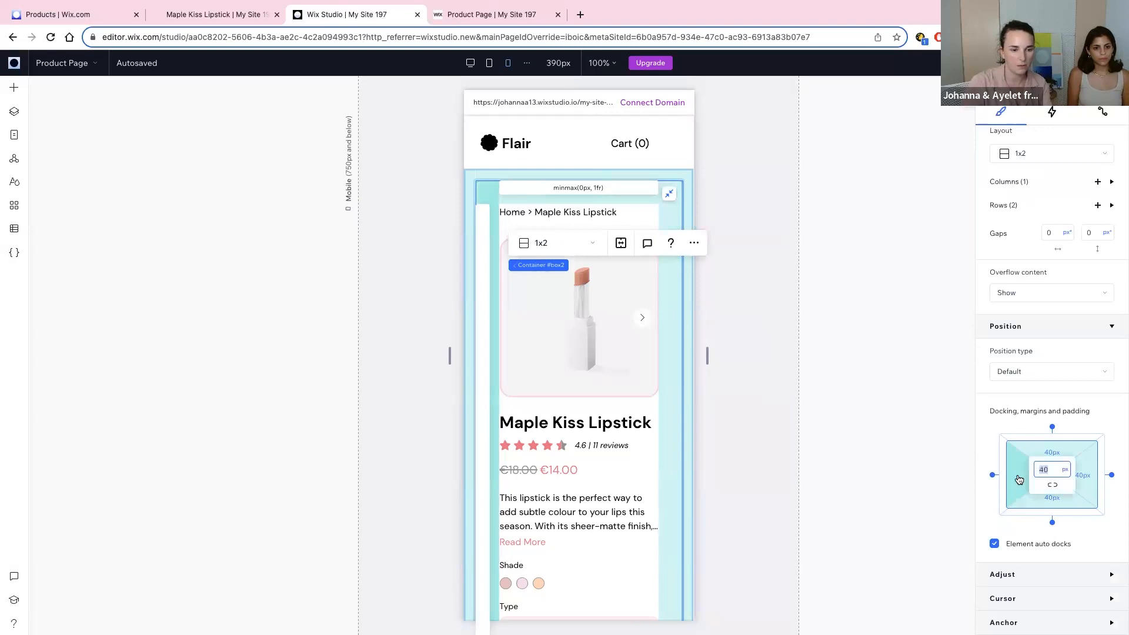
type("20")
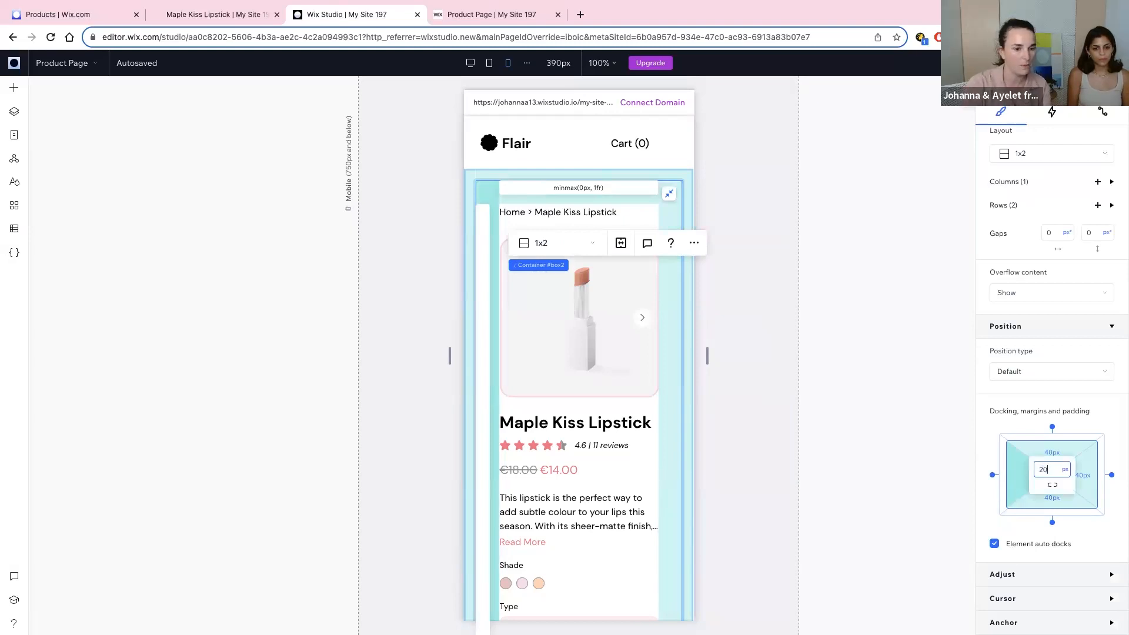
left_click(1053, 485)
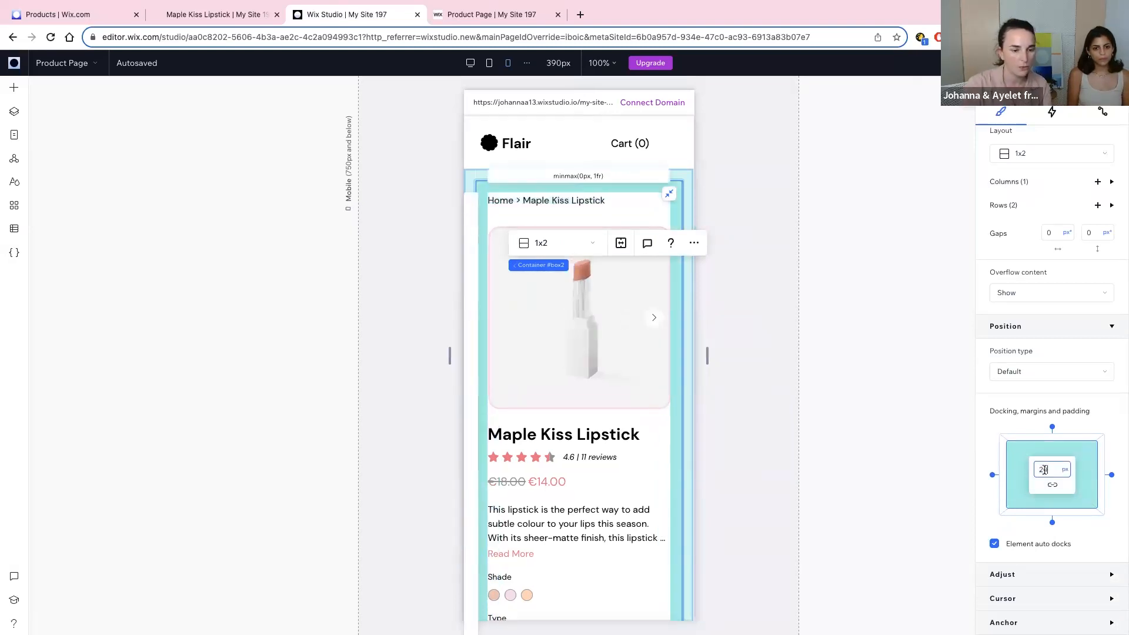
key("BackSpace")
key("BackSpace")
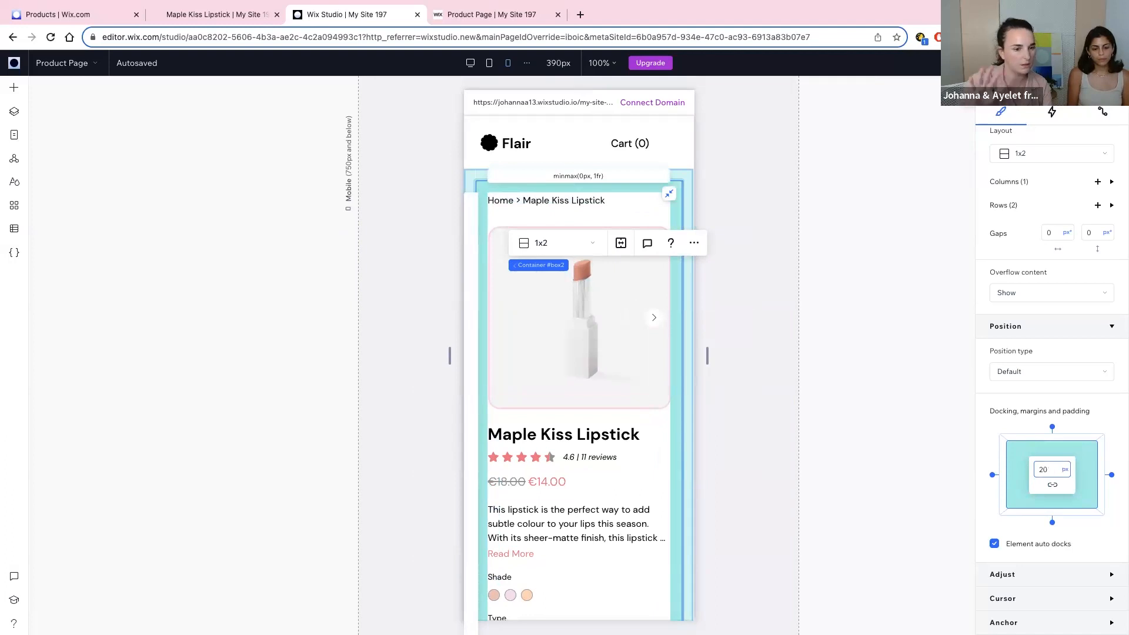
Step: Set the outer page container's padding to 0 px on all sides for mobile
left_click(689, 176)
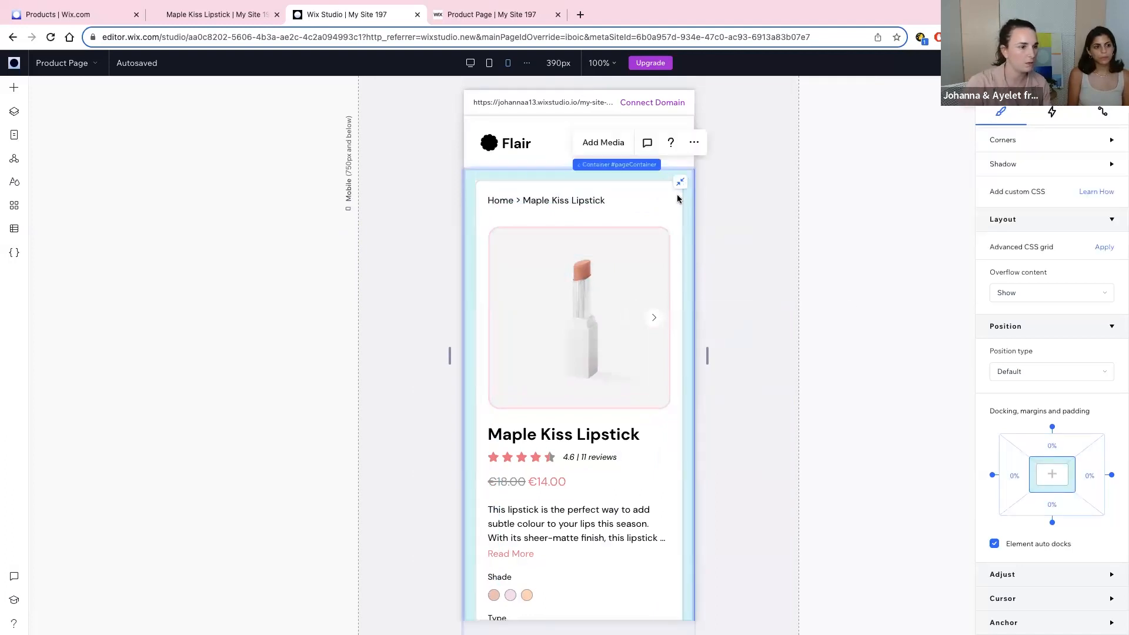
left_click(676, 197)
left_click(684, 195)
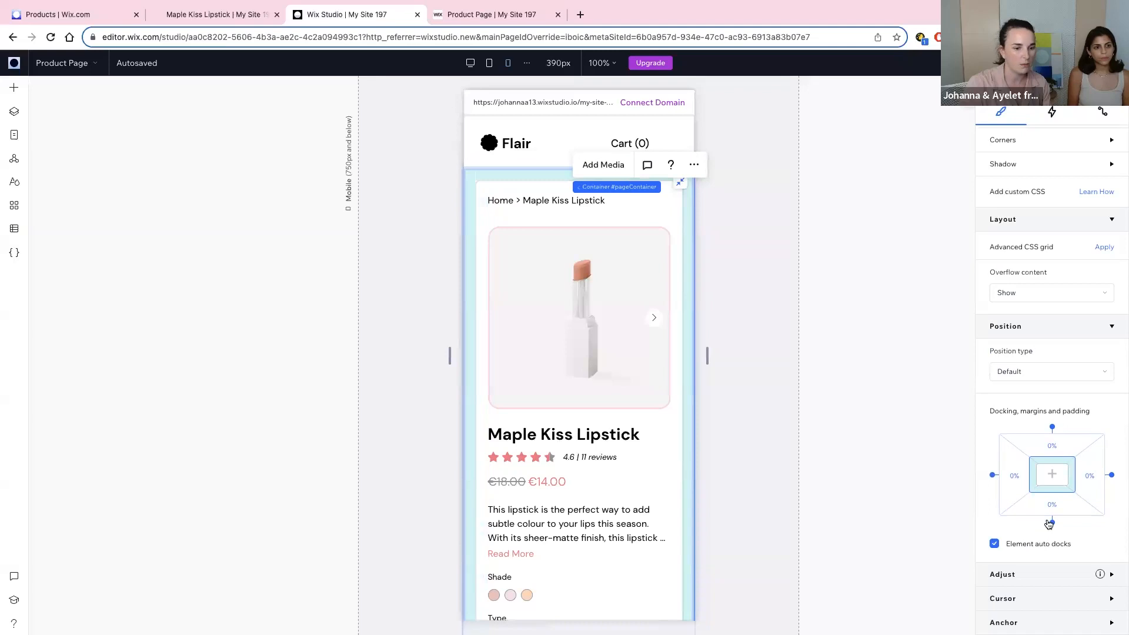
left_click(1039, 499)
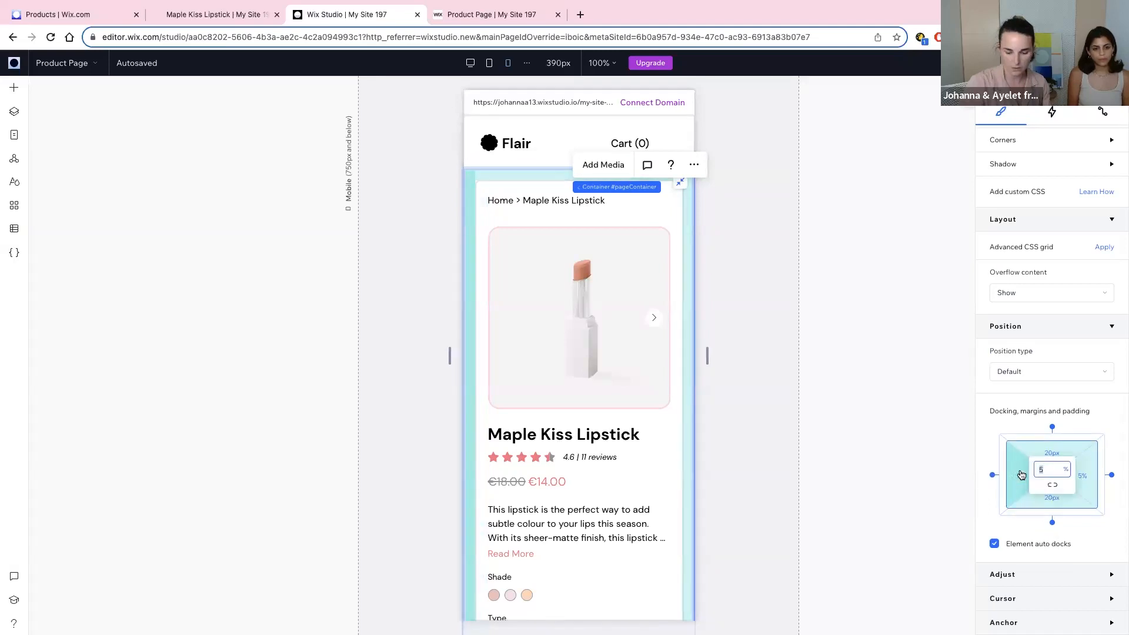
left_click(1047, 451)
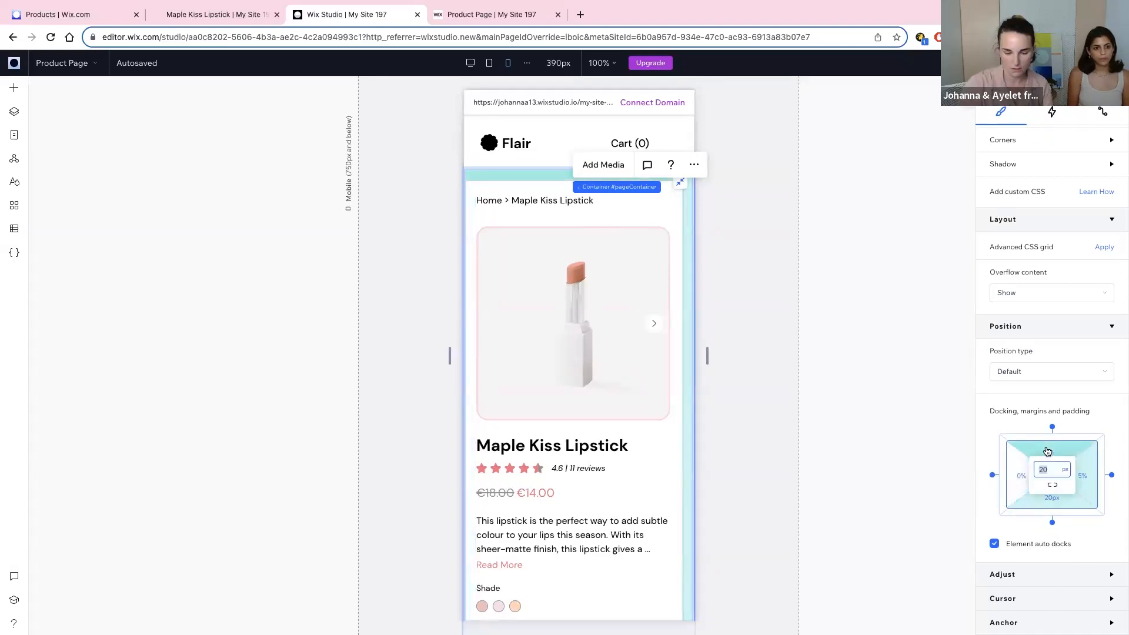
left_click(1053, 484)
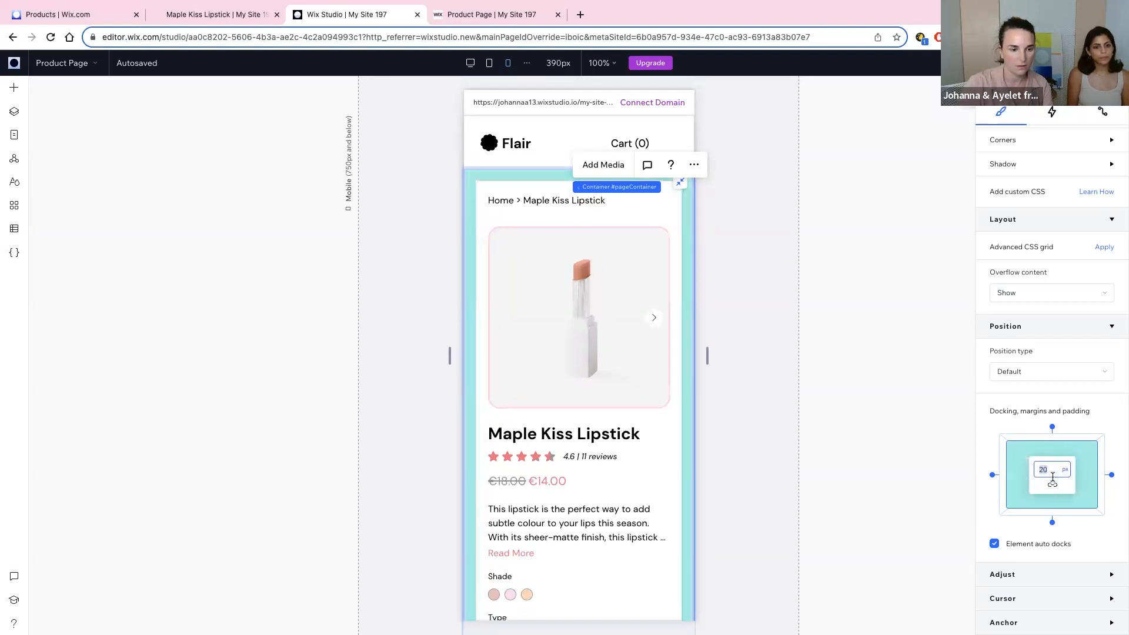
key("Return")
left_click(821, 341)
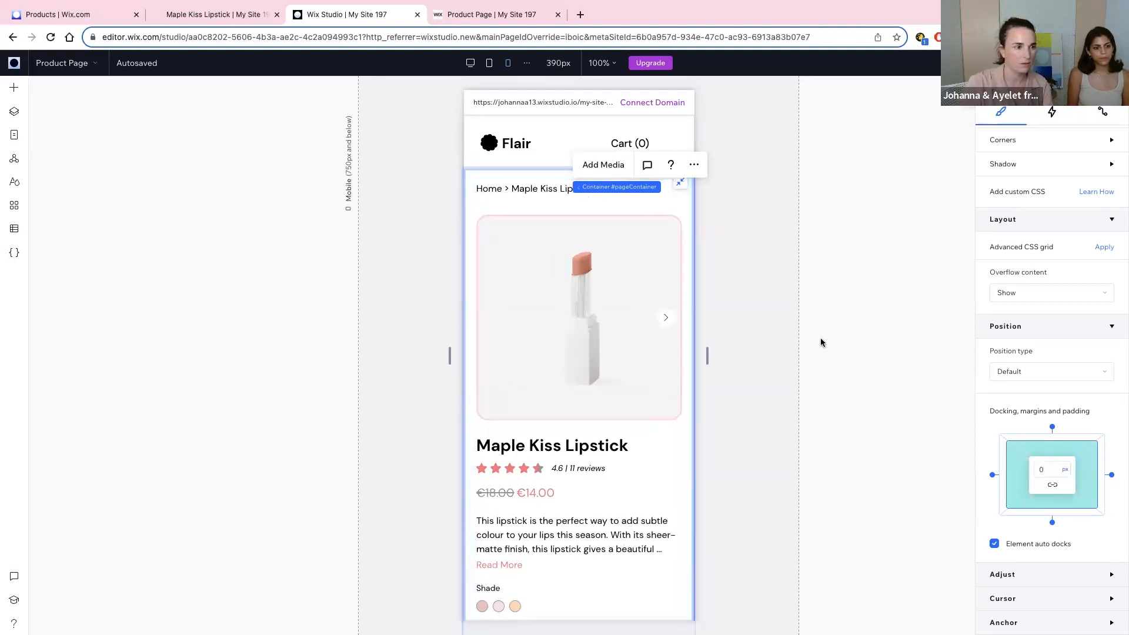
Step: Turn off the shadow of the 1x2 container on mobile and deselect it
left_click(686, 186)
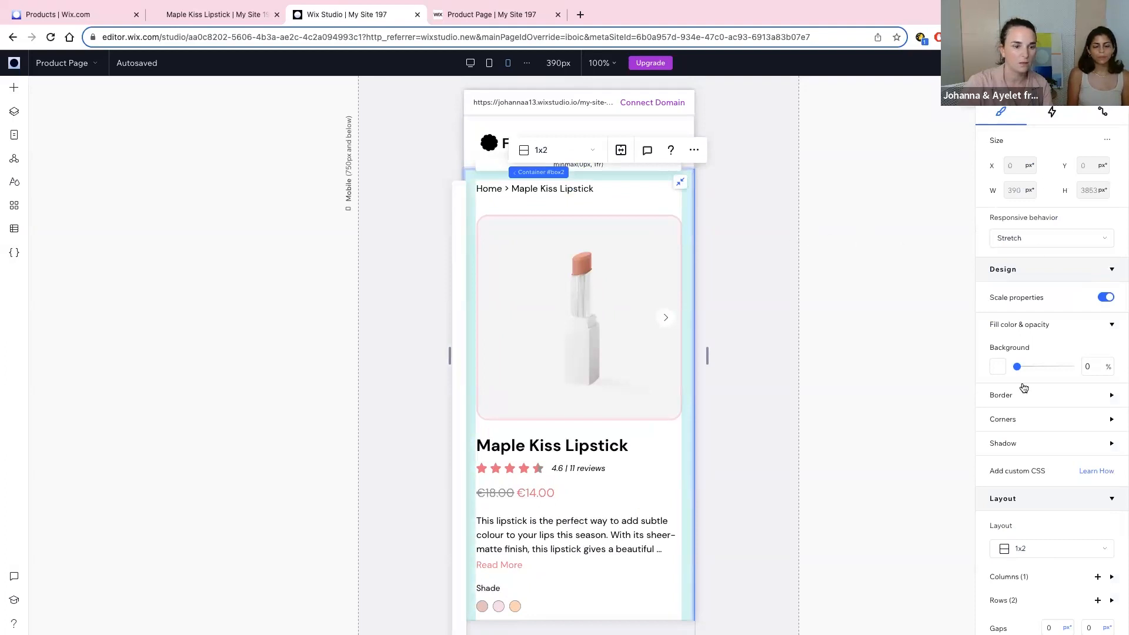
left_click(1037, 445)
left_click(1103, 471)
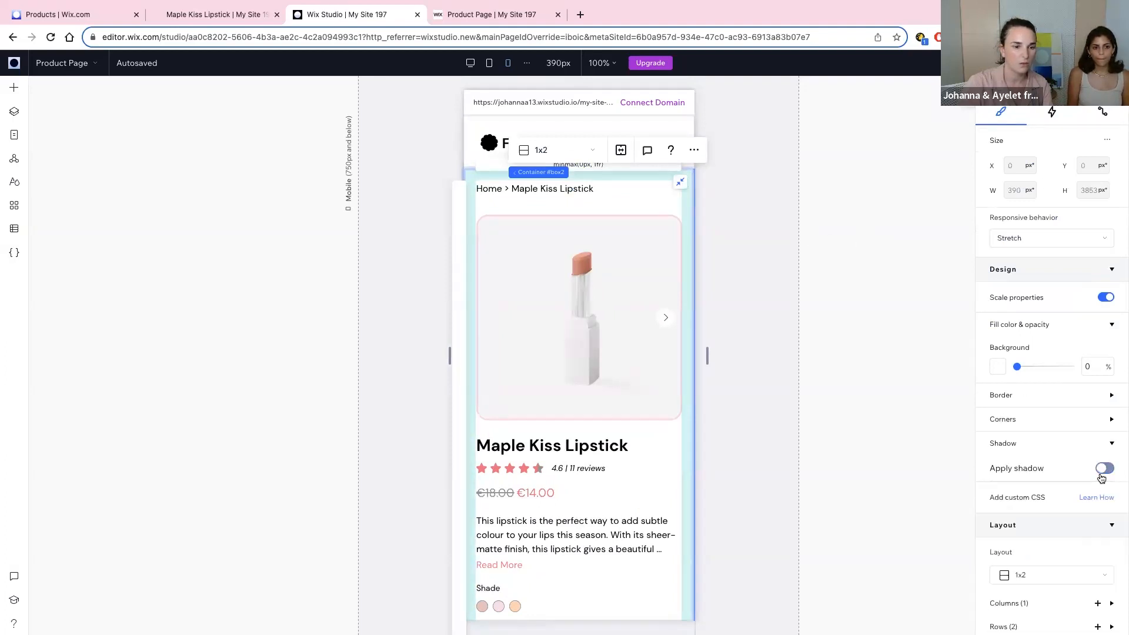
left_click(753, 425)
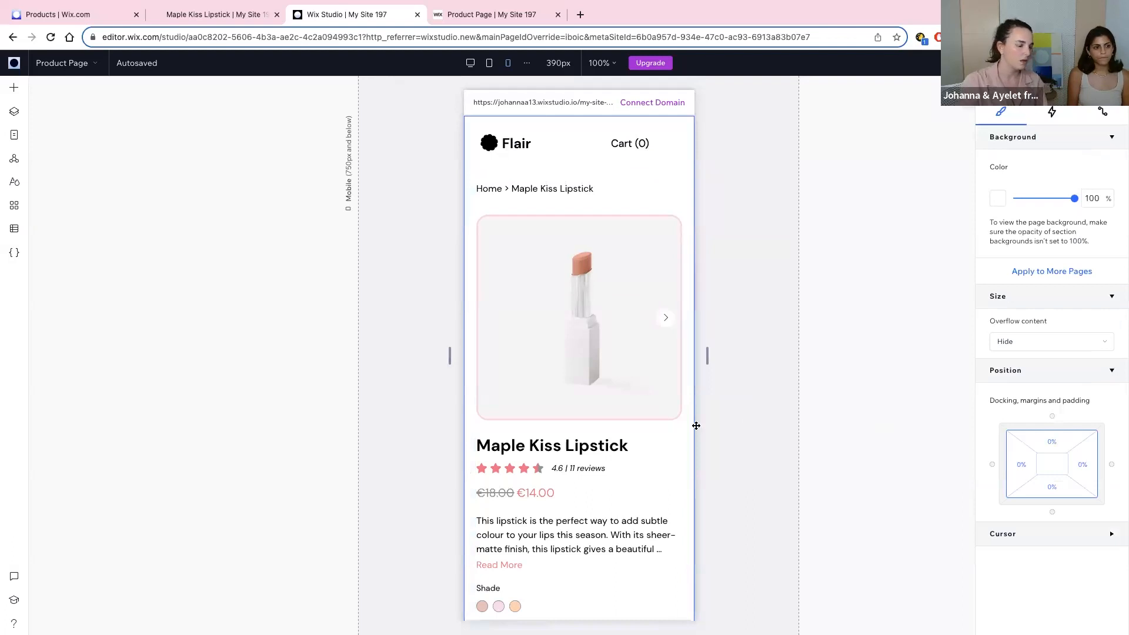
Step: Set the product name's font size to 20 px on the mobile breakpoint
scroll(661, 434, "down", 5)
scroll(660, 435, "down", 5)
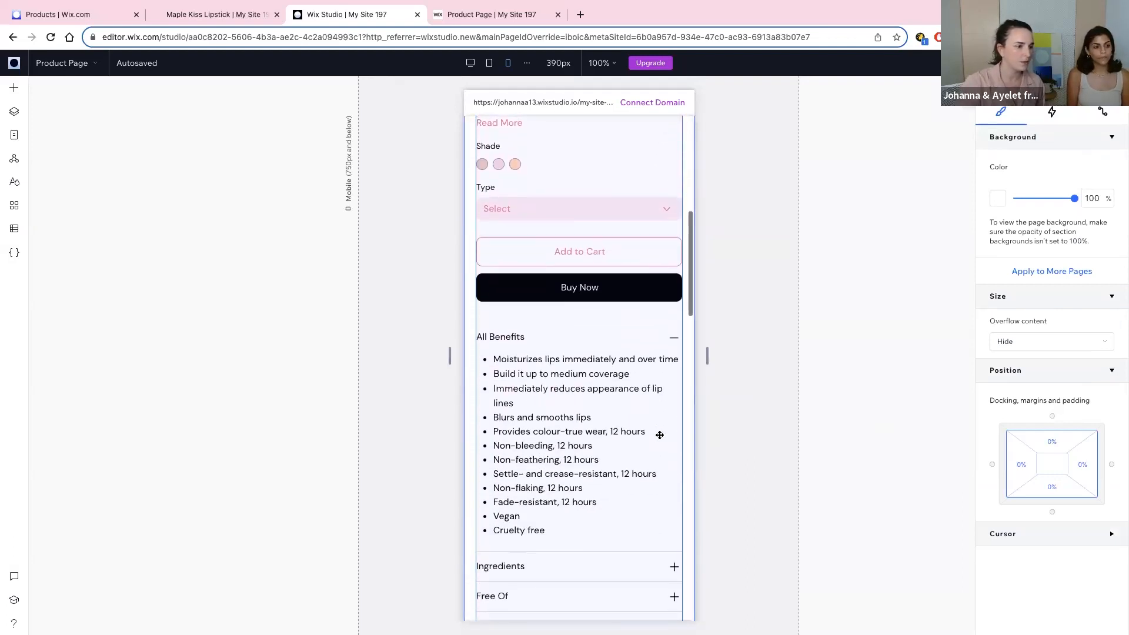
scroll(660, 435, "up", 3)
scroll(660, 435, "down", 8)
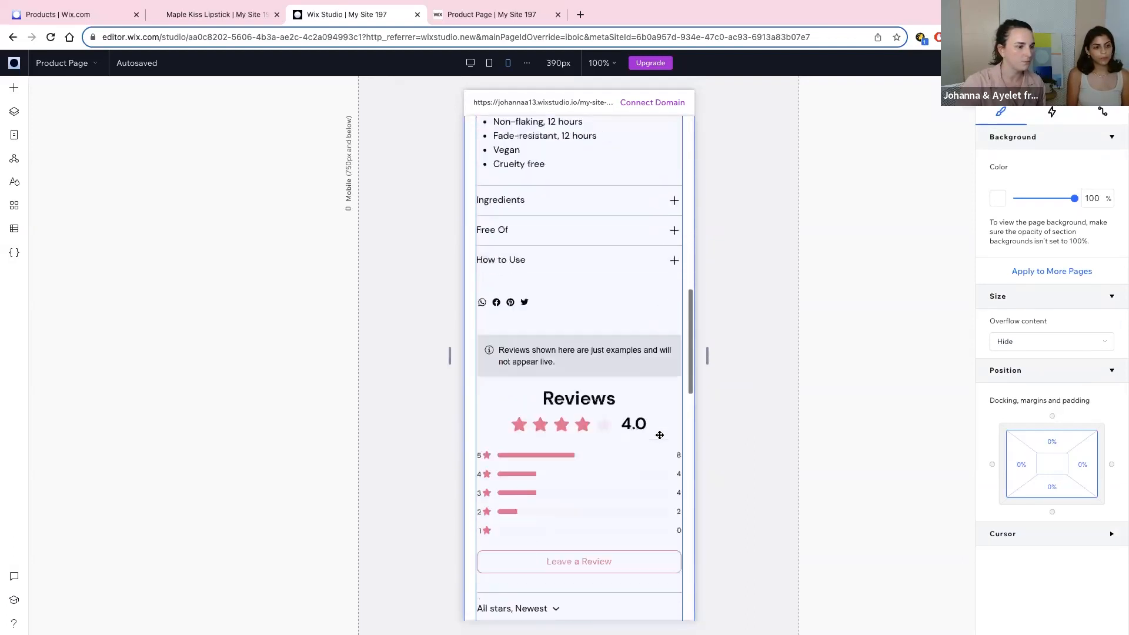
scroll(659, 434, "up", 15)
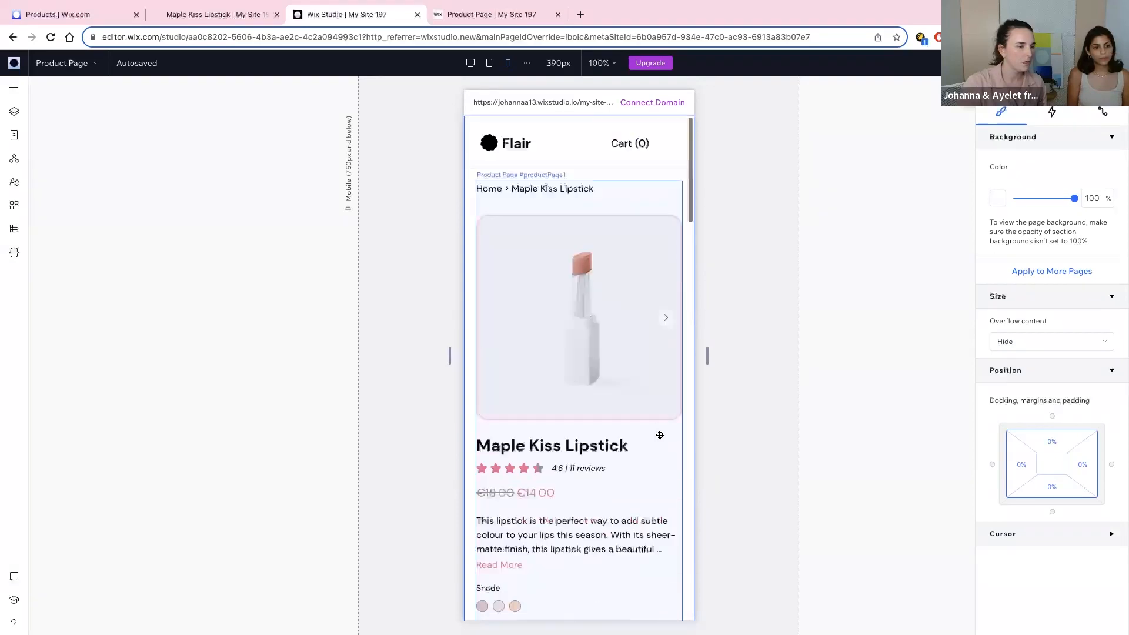
left_click(565, 447)
left_click(1088, 261)
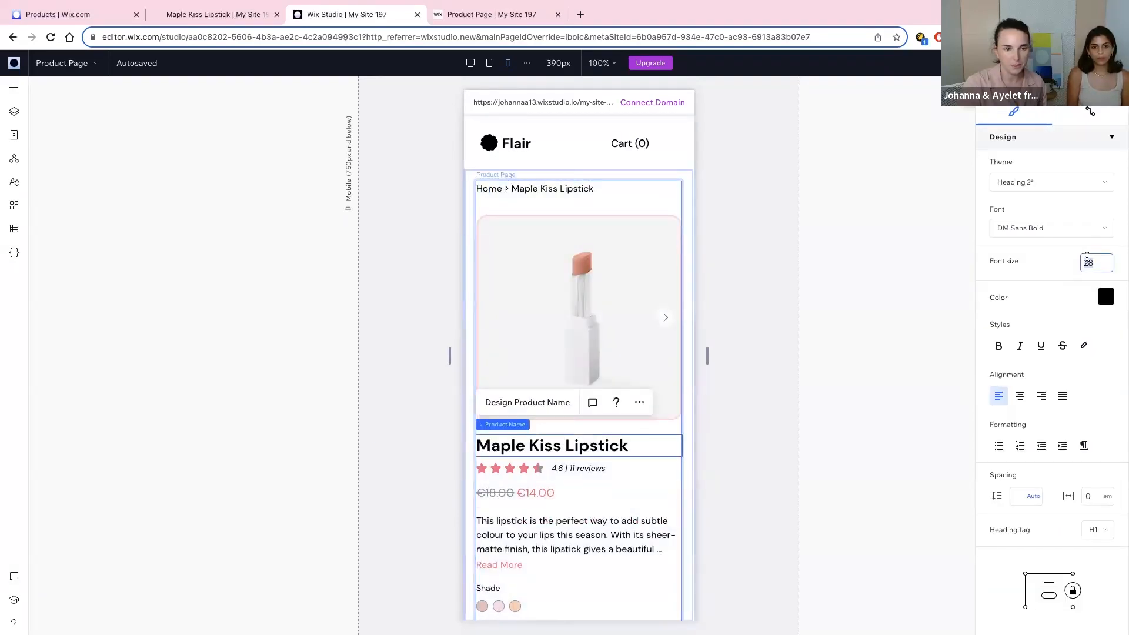
key("Return")
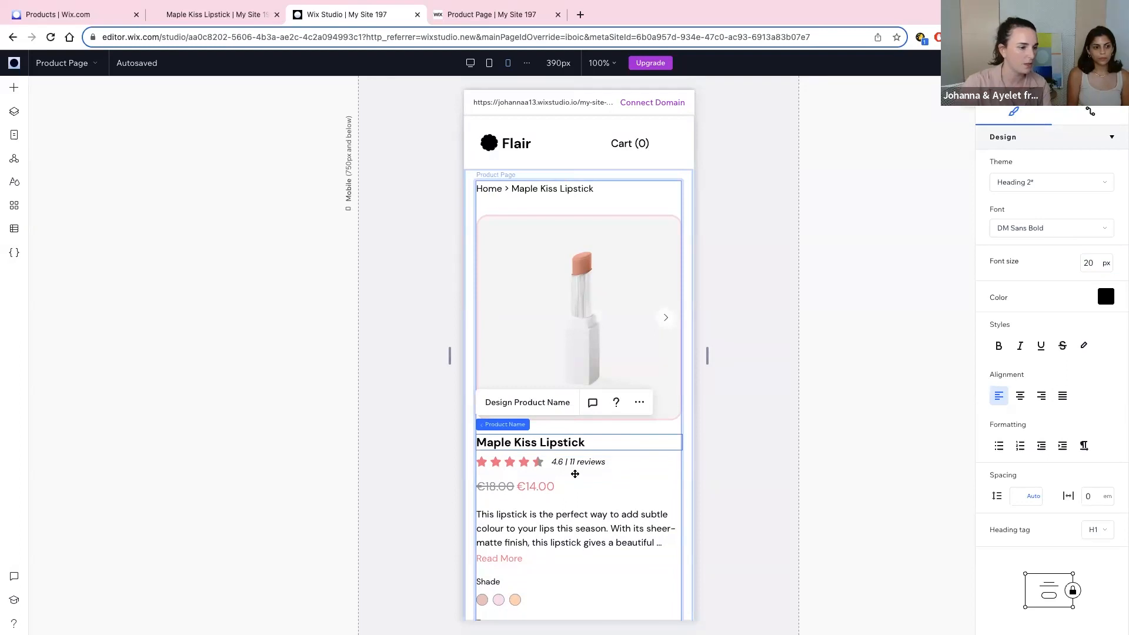
Step: Set the font size of the product's price text to 16 px
left_click(547, 482)
left_click(1012, 165)
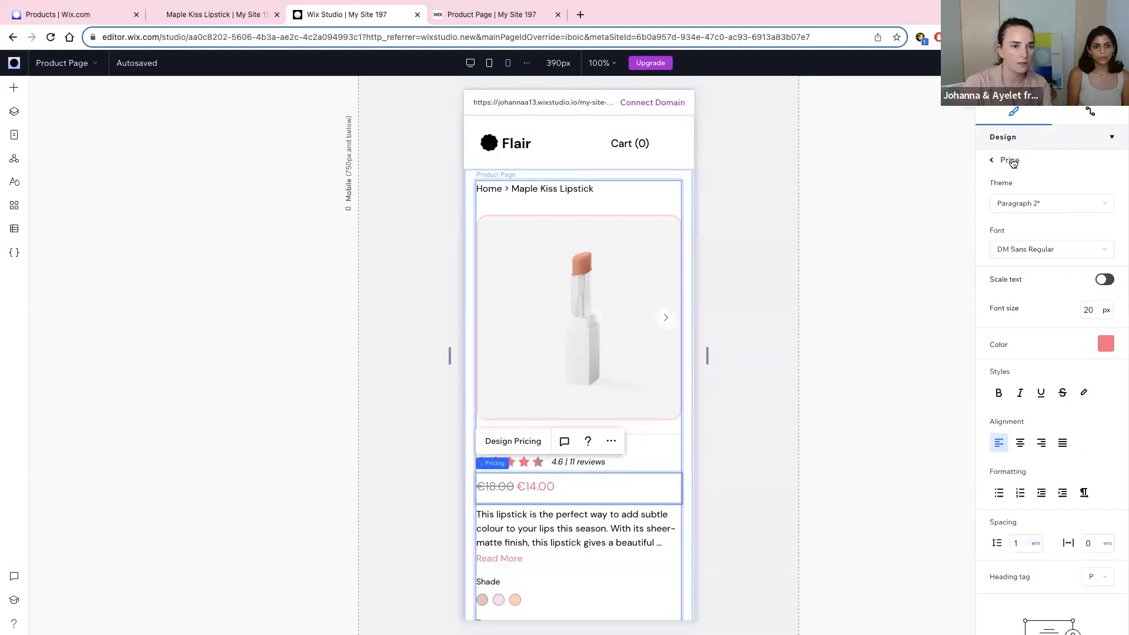
left_click(1090, 308)
type("16")
key("Return")
Step: Set the strikethrough price's font size to 16 px and deselect the pricing element
left_click(993, 161)
left_click(996, 164)
left_click(992, 160)
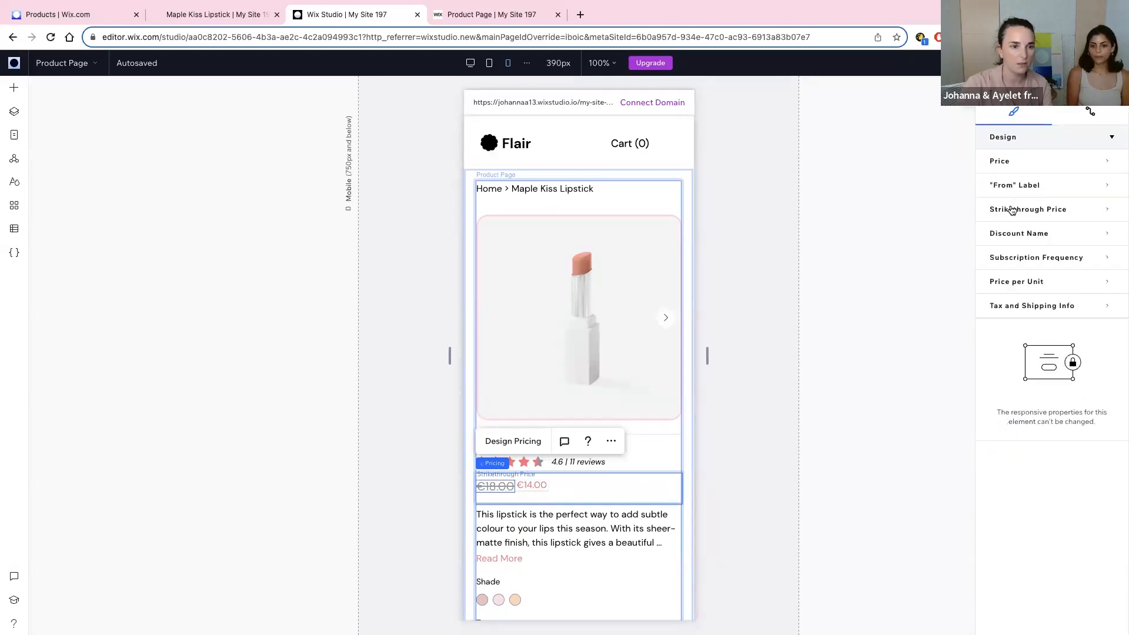
left_click(1009, 212)
left_click(1096, 310)
type("16")
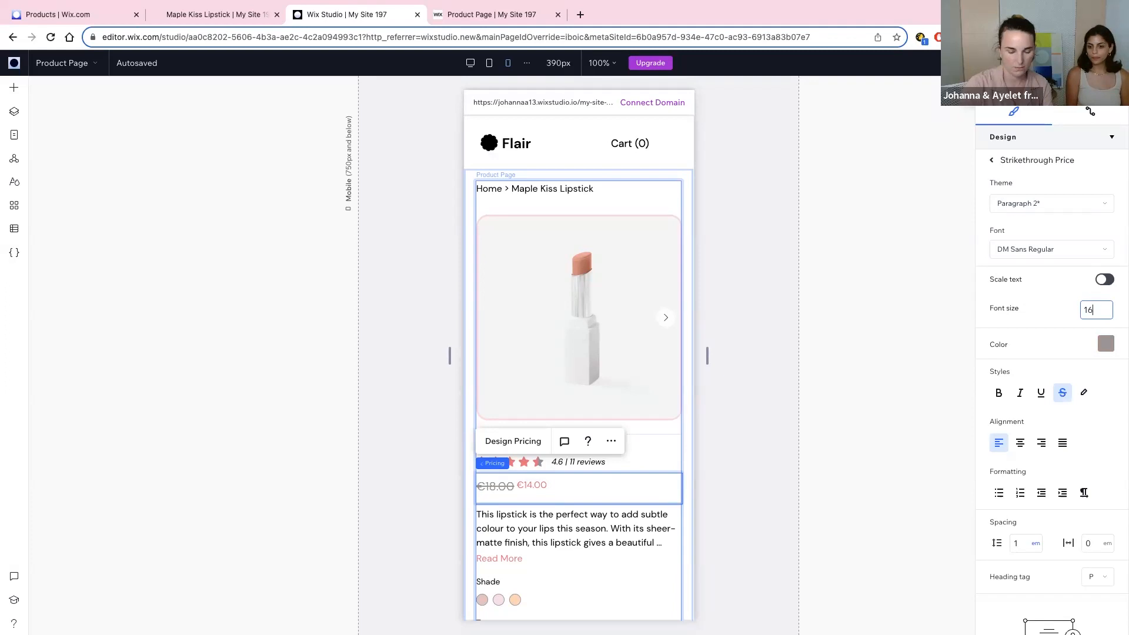
key("Return")
left_click(719, 523)
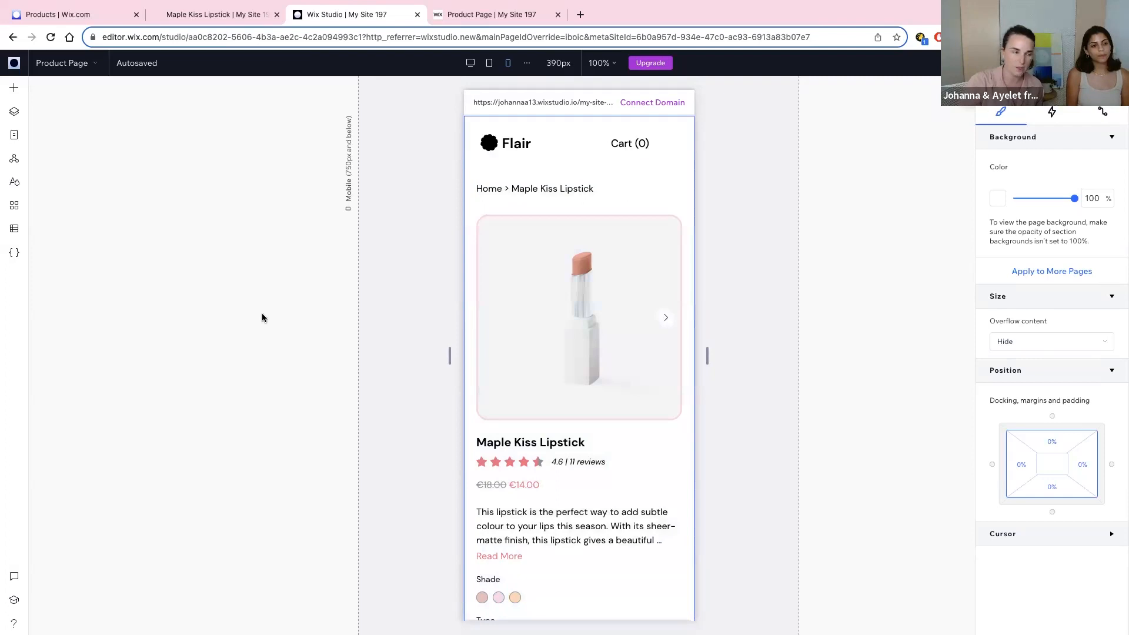
Step: Open the page code of the product page
left_click(21, 252)
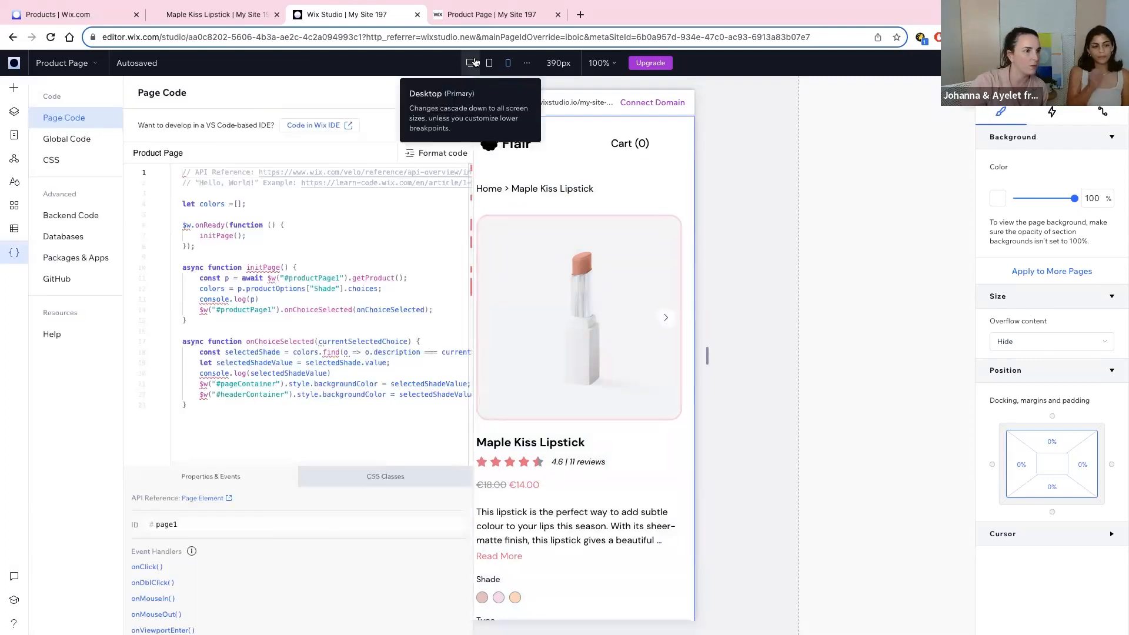
Step: Switch to the desktop breakpoint and look at the layout options of the product page widget
left_click(470, 63)
left_click(454, 93)
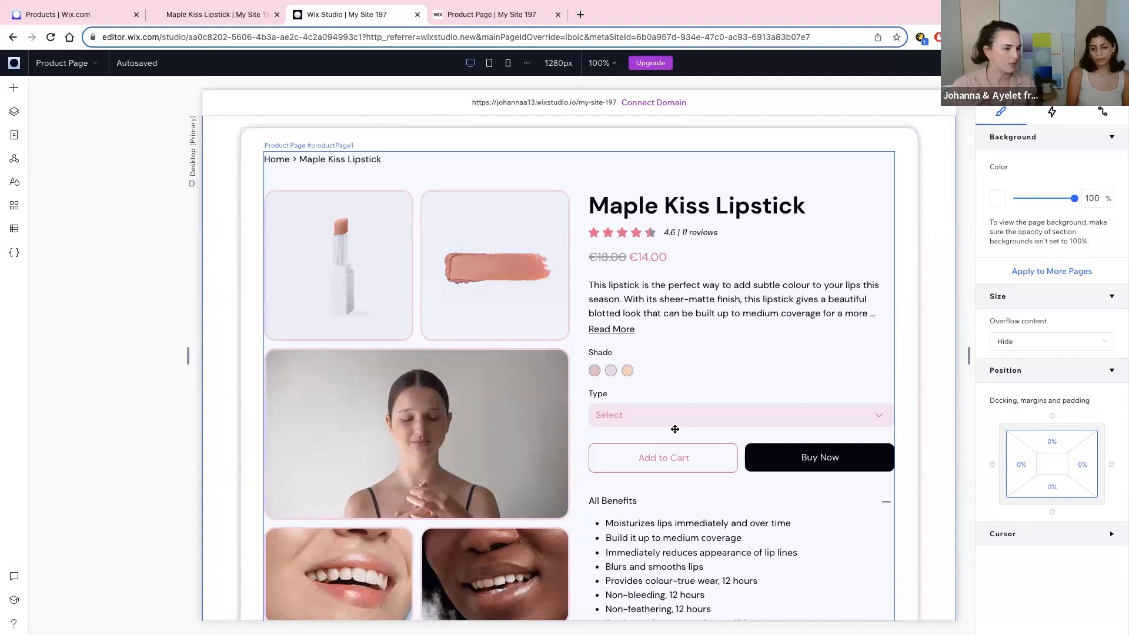
left_click(581, 358)
left_click(769, 330)
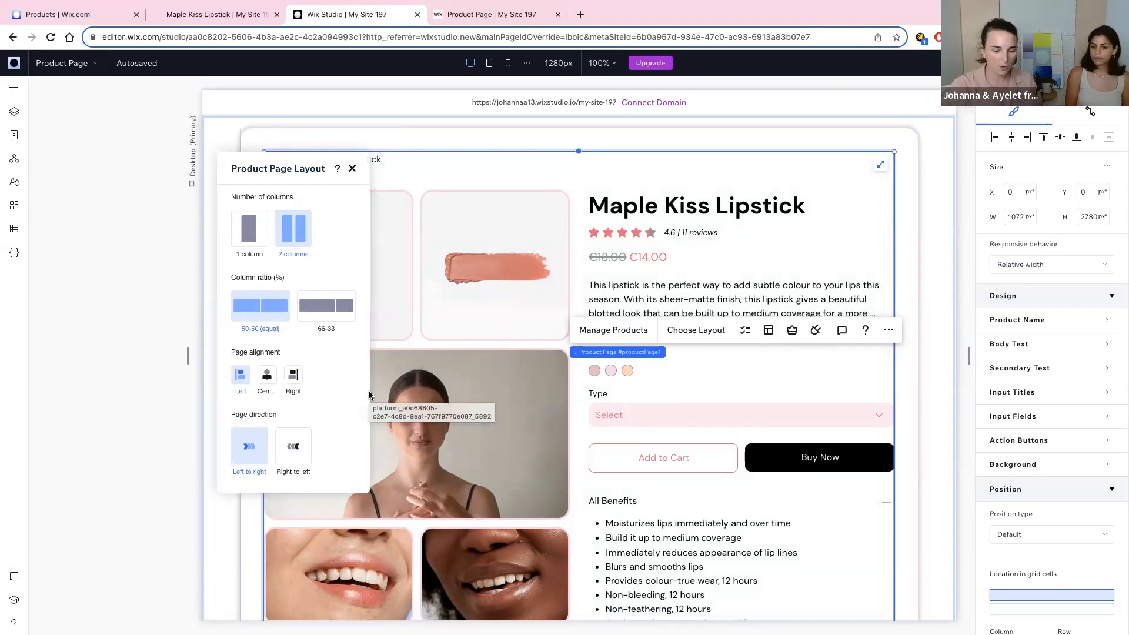
left_click(352, 168)
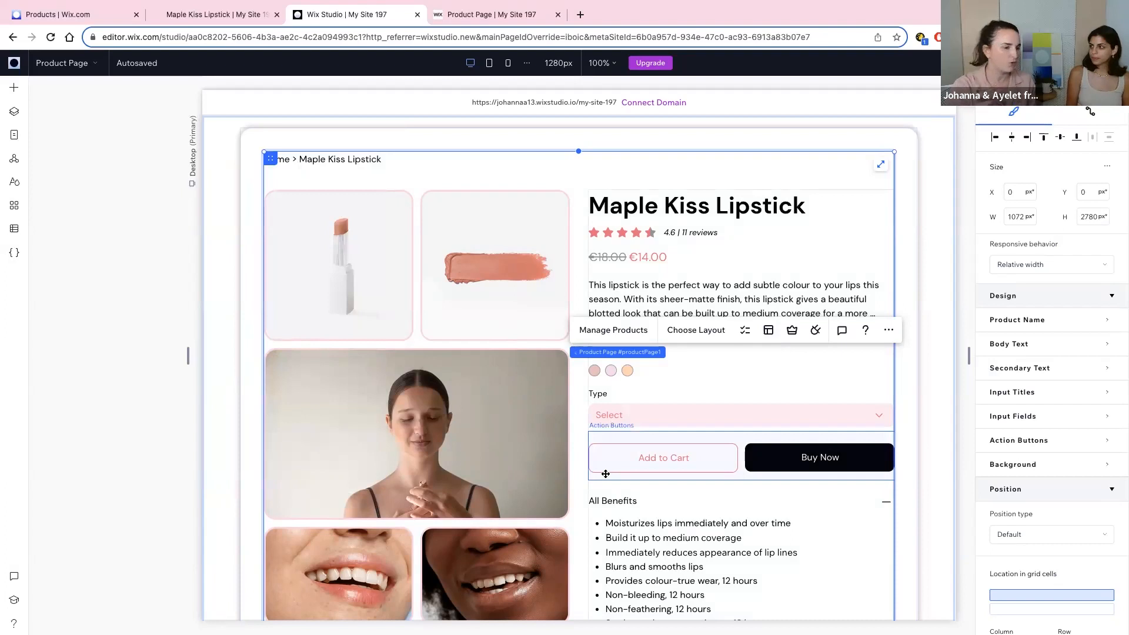
Step: Select the container around the product page widget and open the site's global CSS file
left_click(663, 394)
left_click(582, 405)
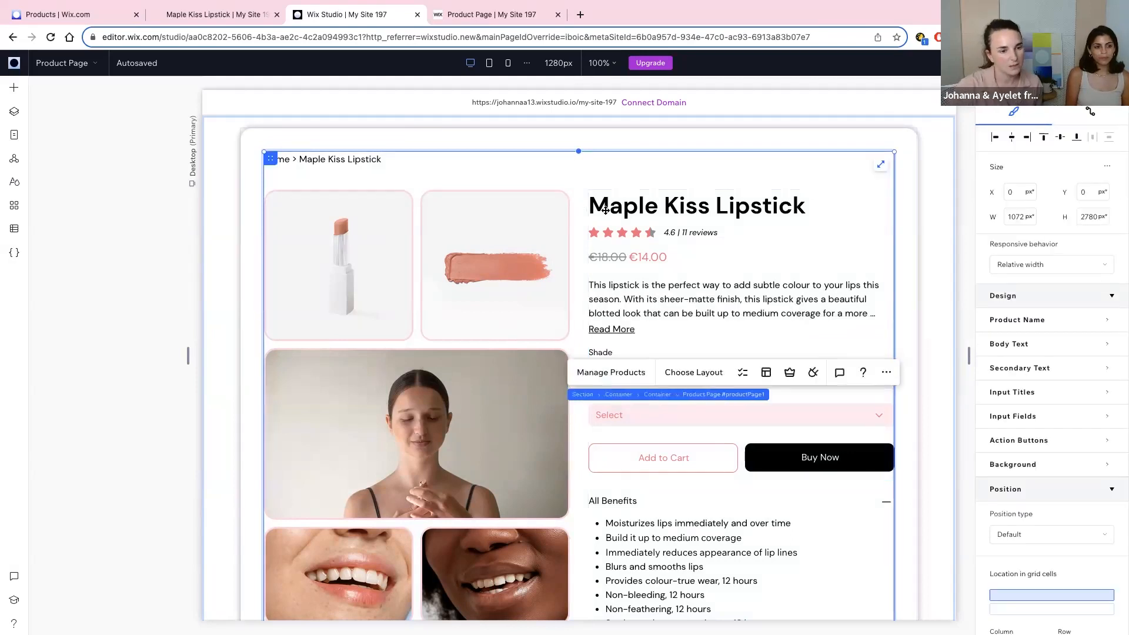
scroll(1061, 536, "down", 5)
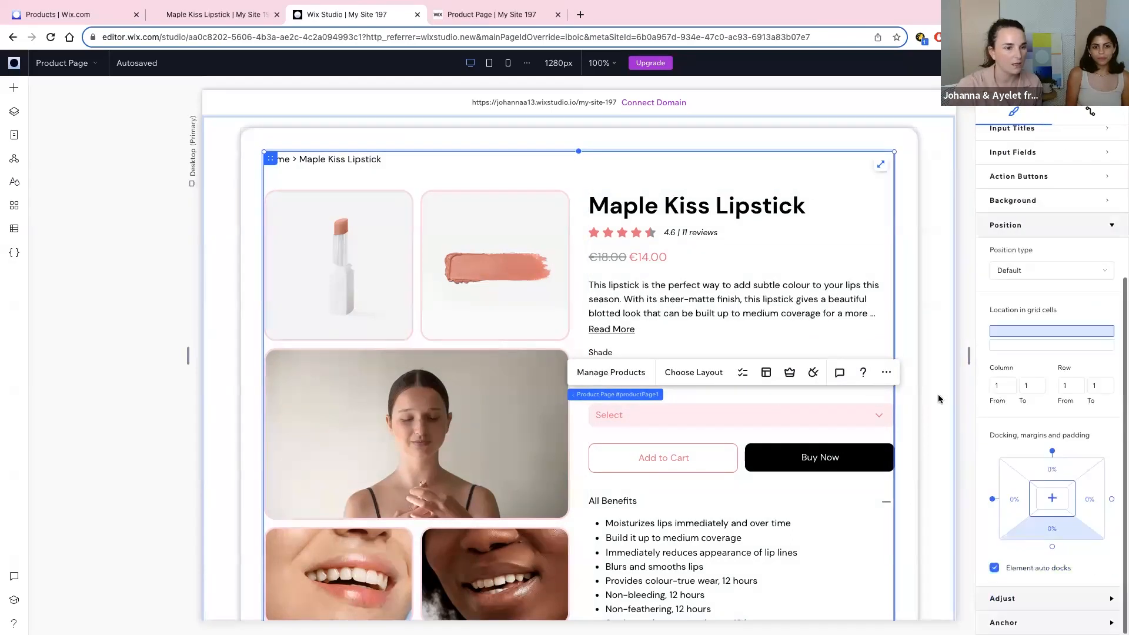
left_click(906, 347)
scroll(1061, 543, "down", 3)
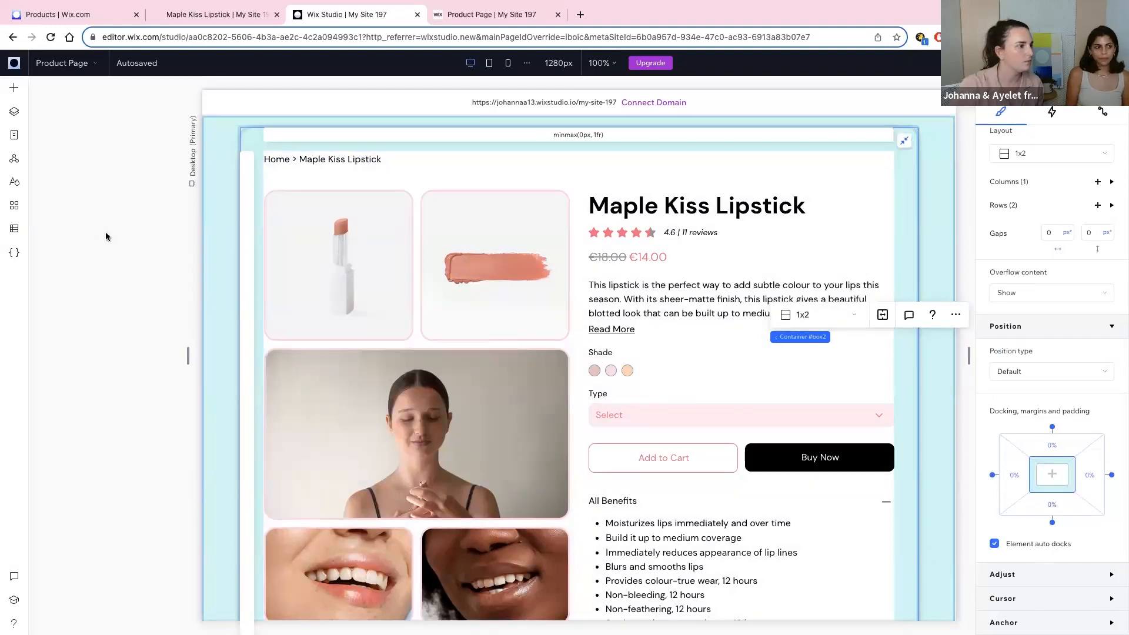
left_click(14, 253)
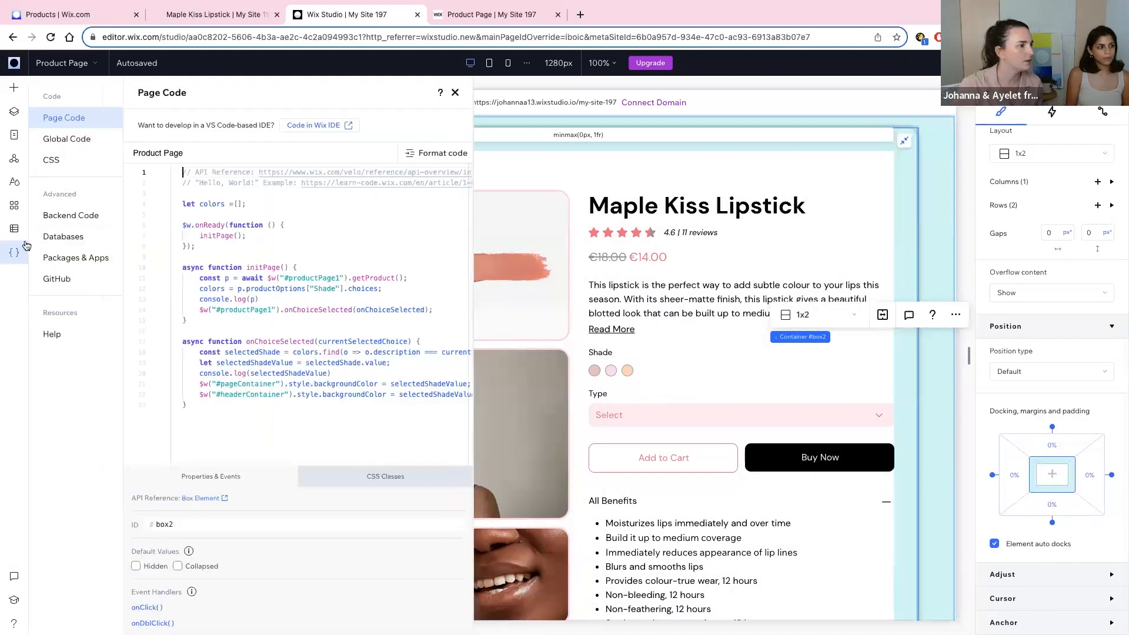
left_click(65, 162)
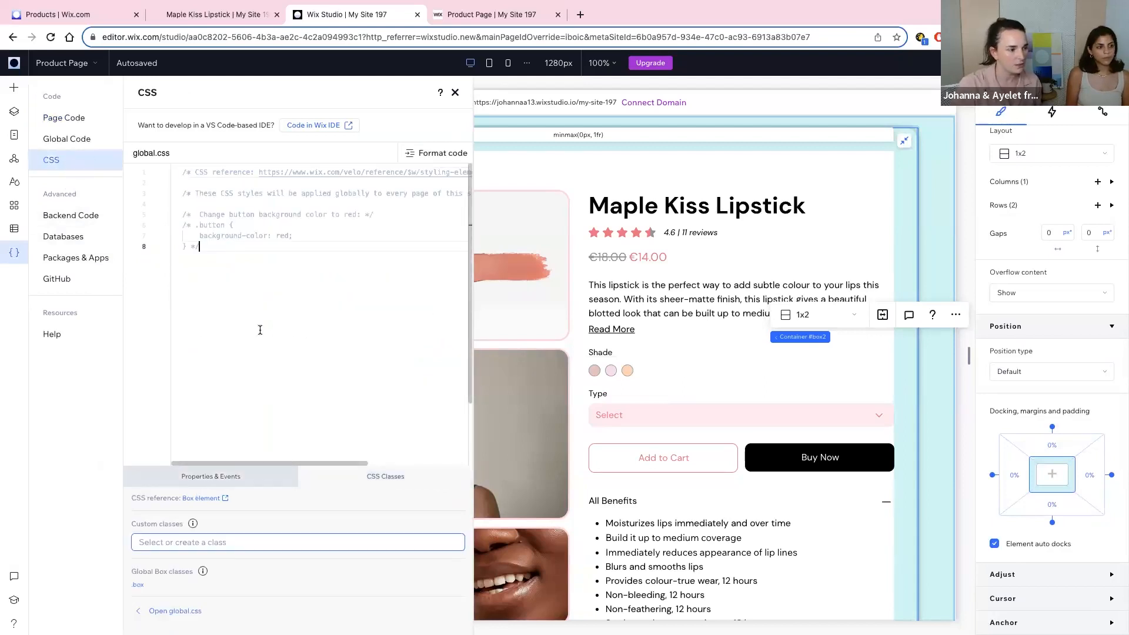
Step: Assign the custom class .product-page to the selected container
left_click(224, 541)
scroll(872, 225, "up", 2)
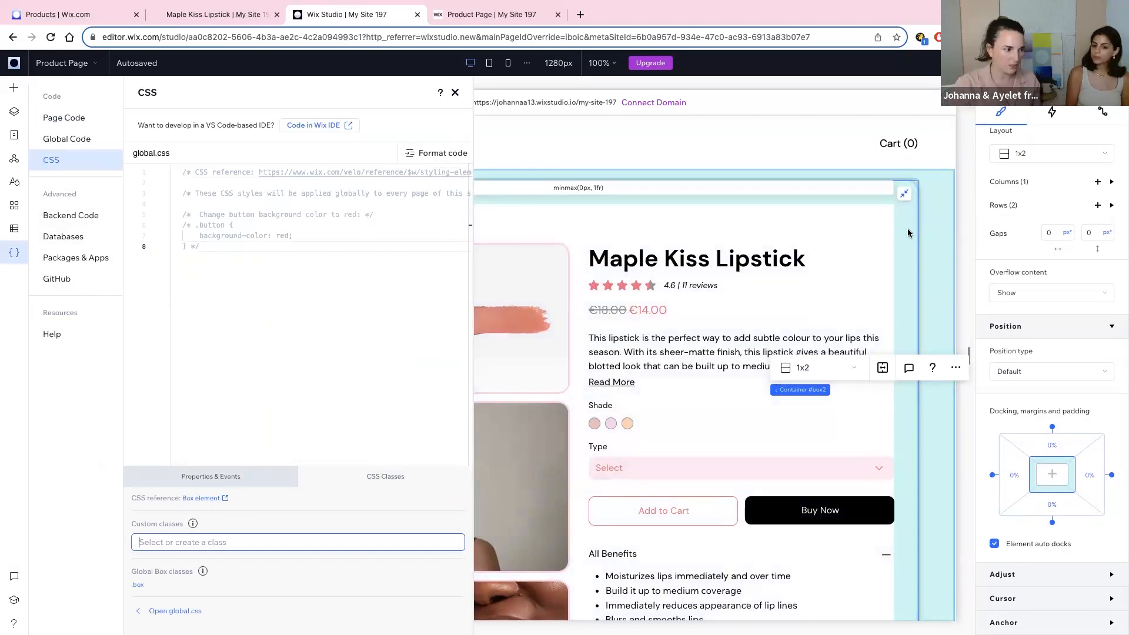
type(".product-page")
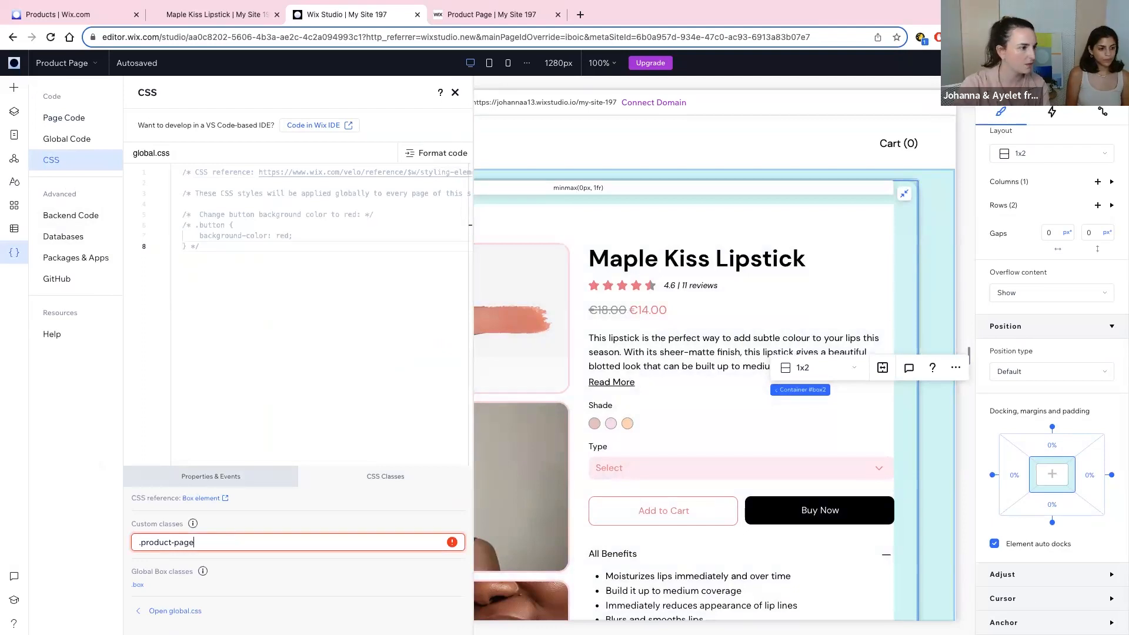
key("Return")
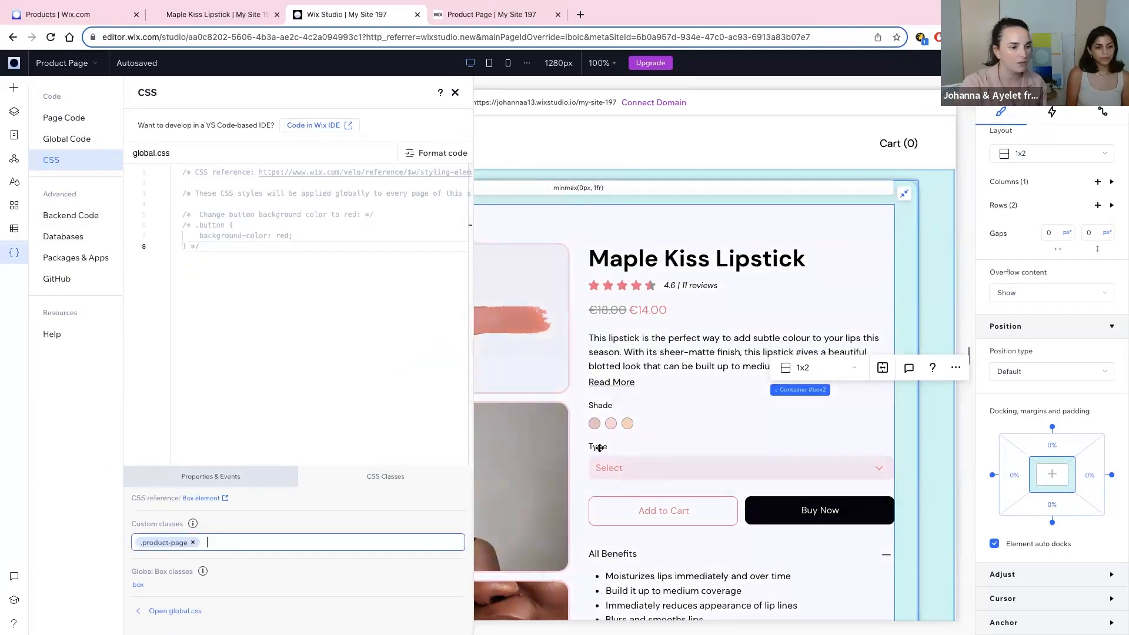
Step: Start a CSS rule for .product-page .dropdown below the existing comments in global.css
left_click(255, 324)
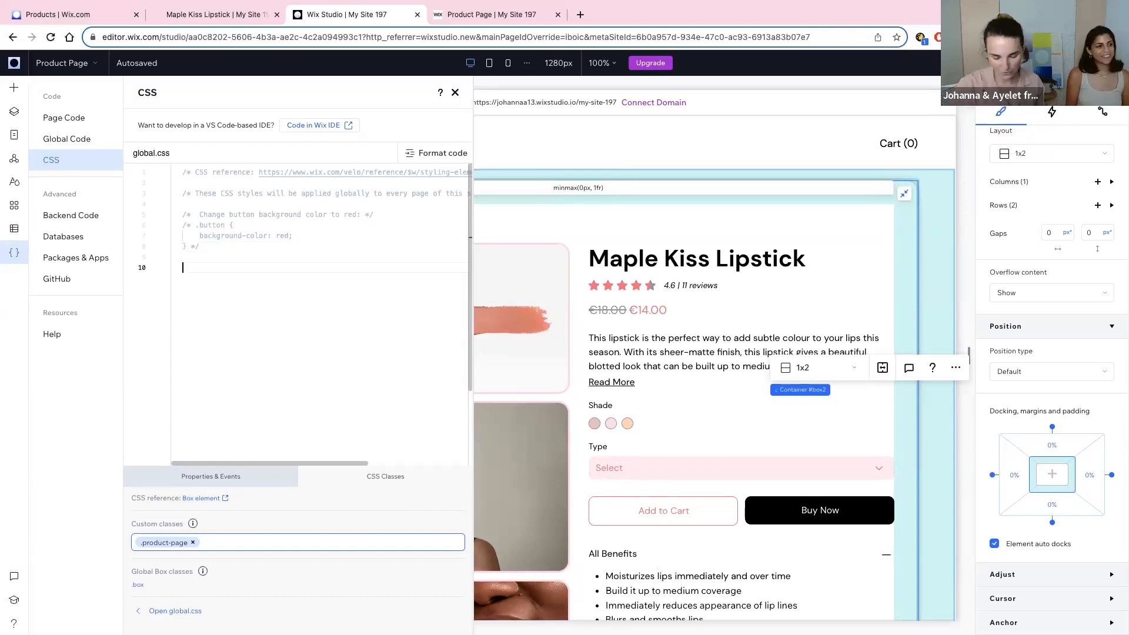
type(".pro")
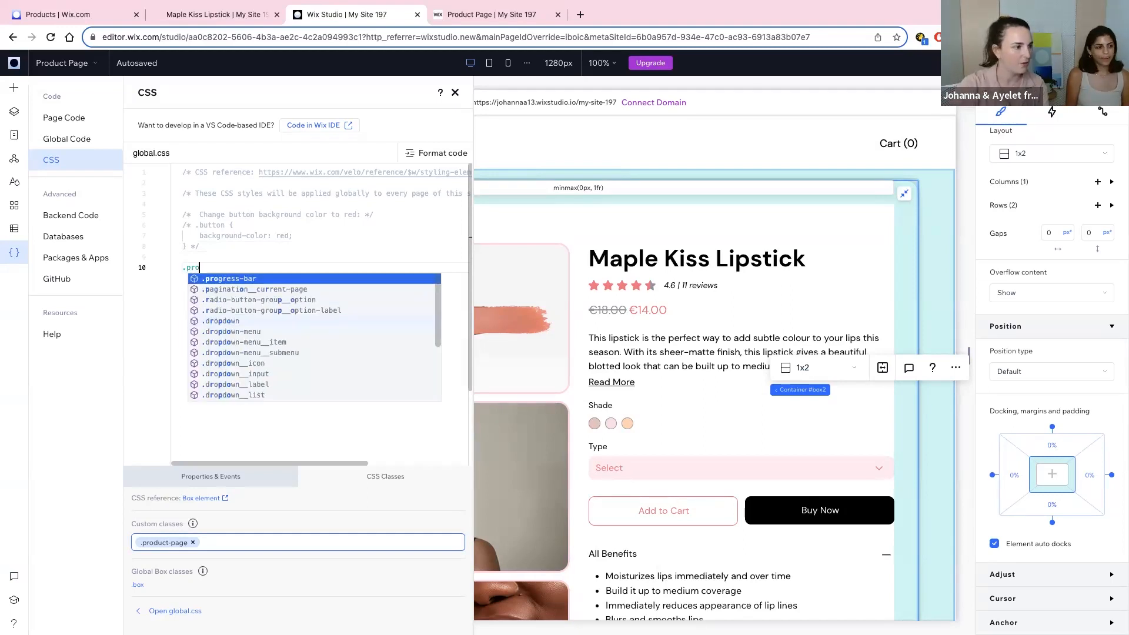
type("duct-page .dropdown {")
key("Return")
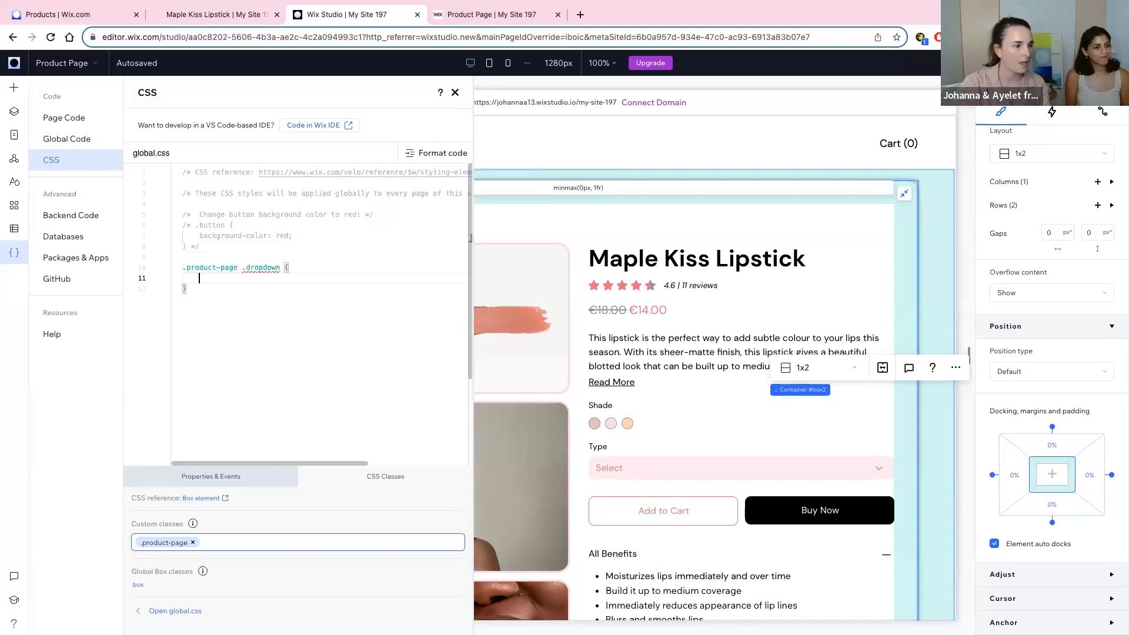
Step: Set max-width to 300px in the .product-page .dropdown rule
type("a")
key("BackSpace")
type("max-wo")
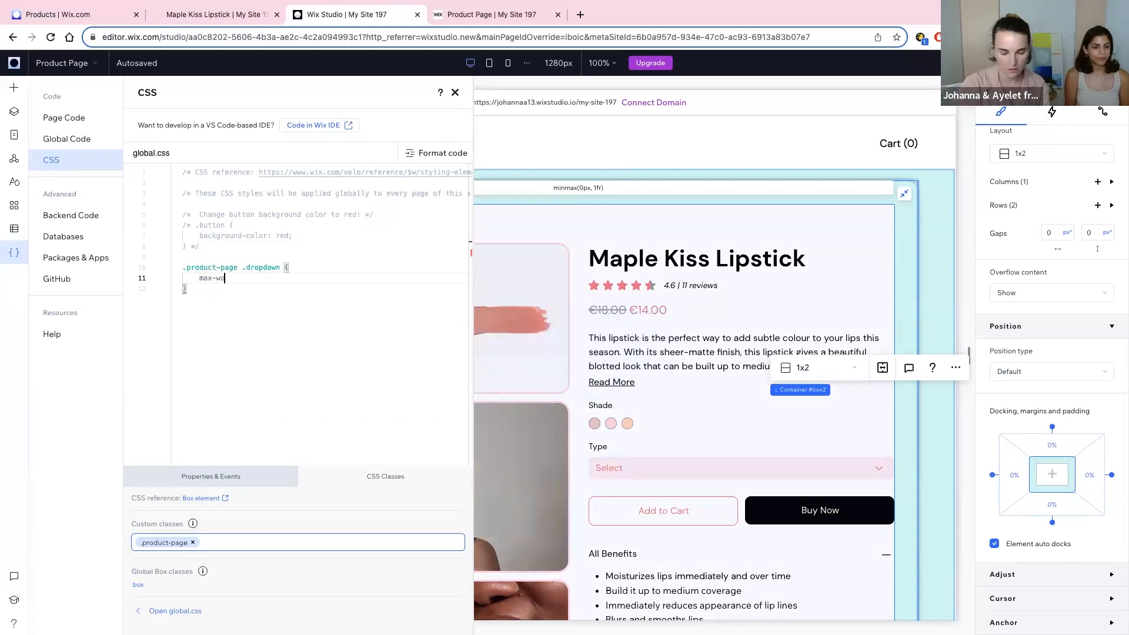
key("BackSpace")
type("idth")
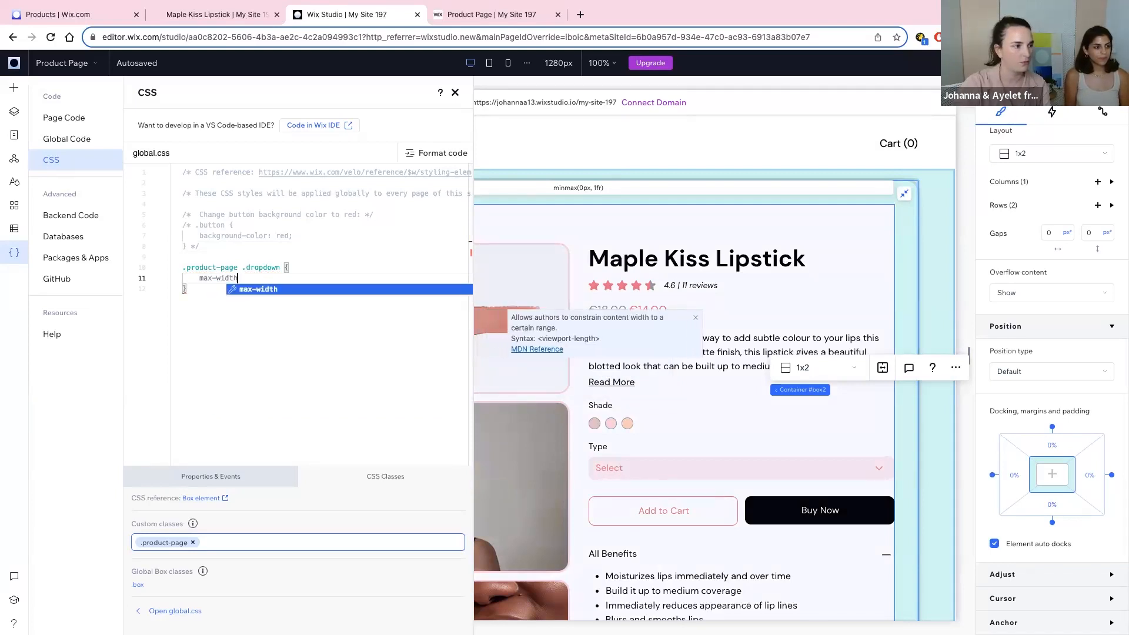
type(": ")
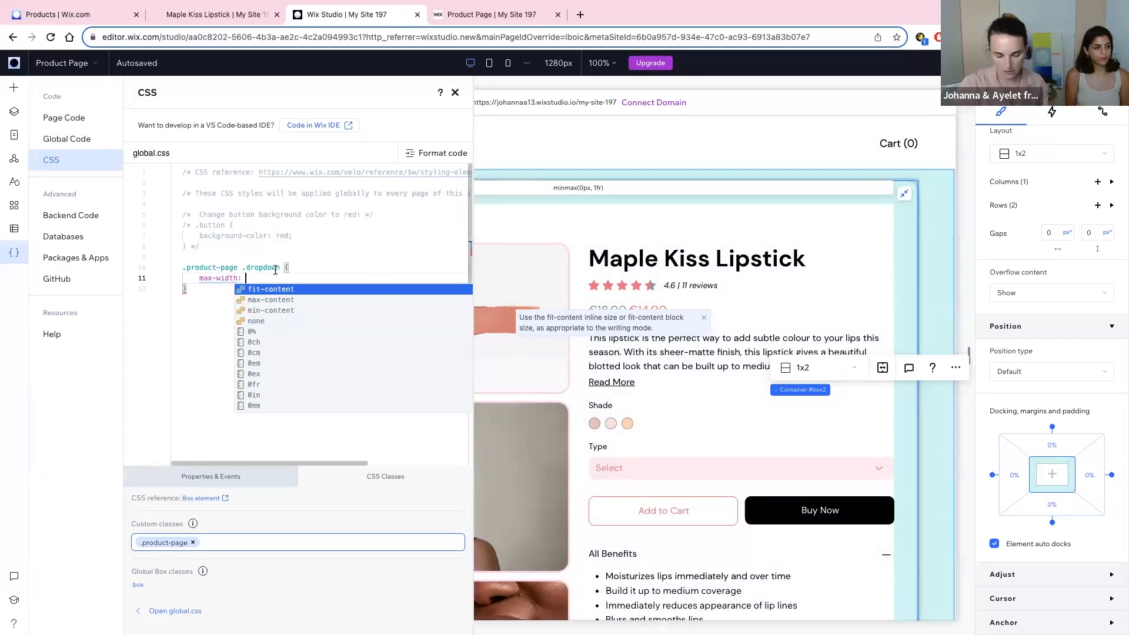
type("300px;")
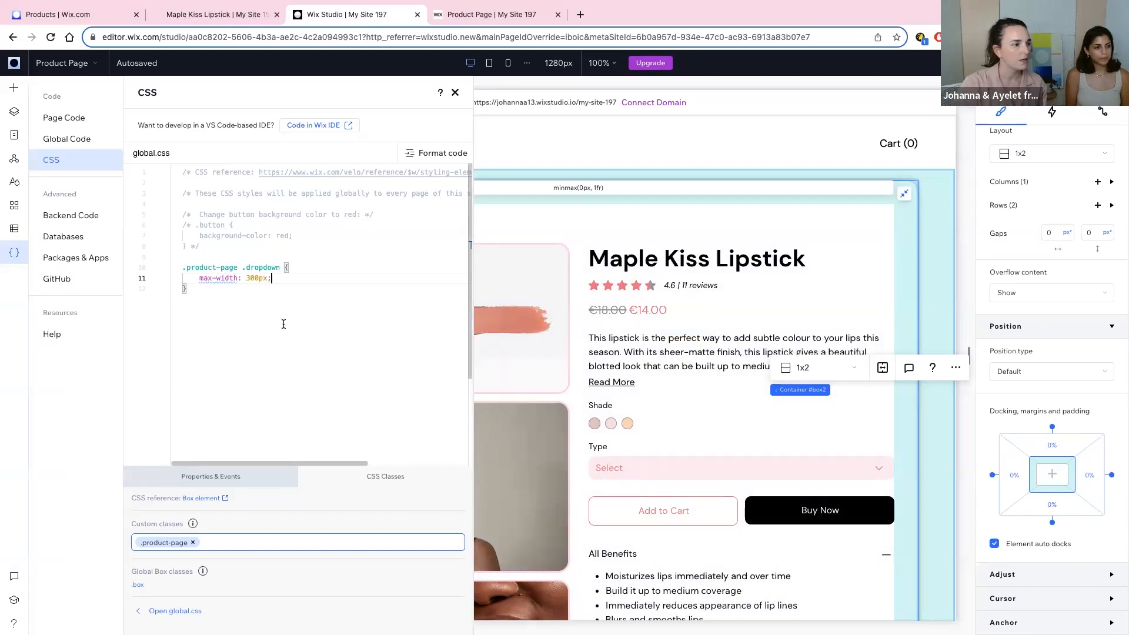
left_click(225, 278)
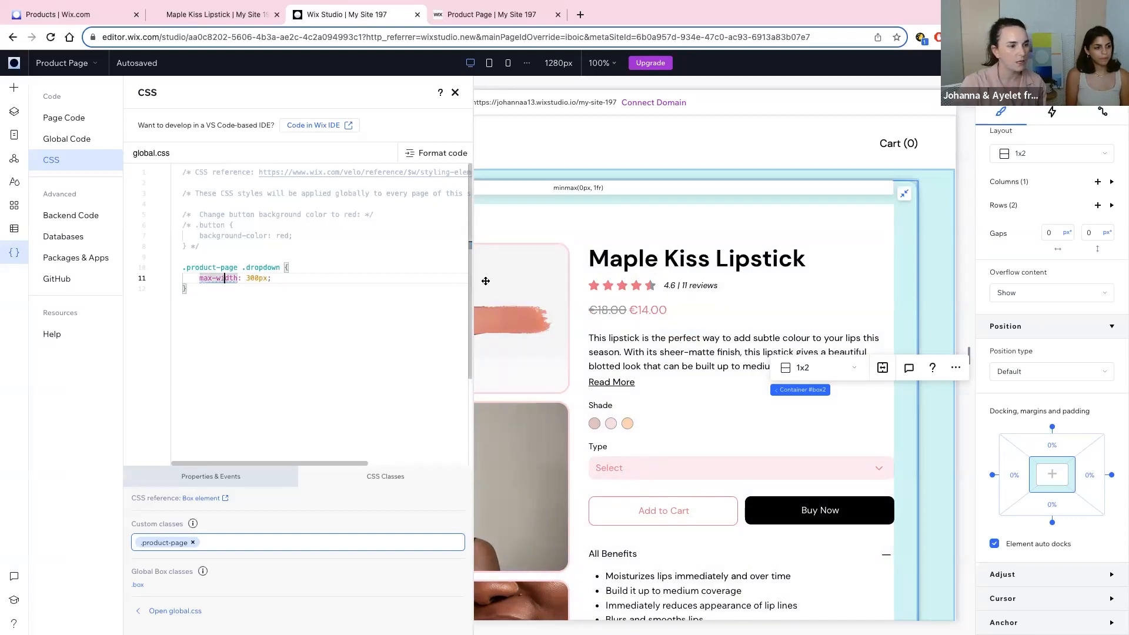
left_click(216, 284)
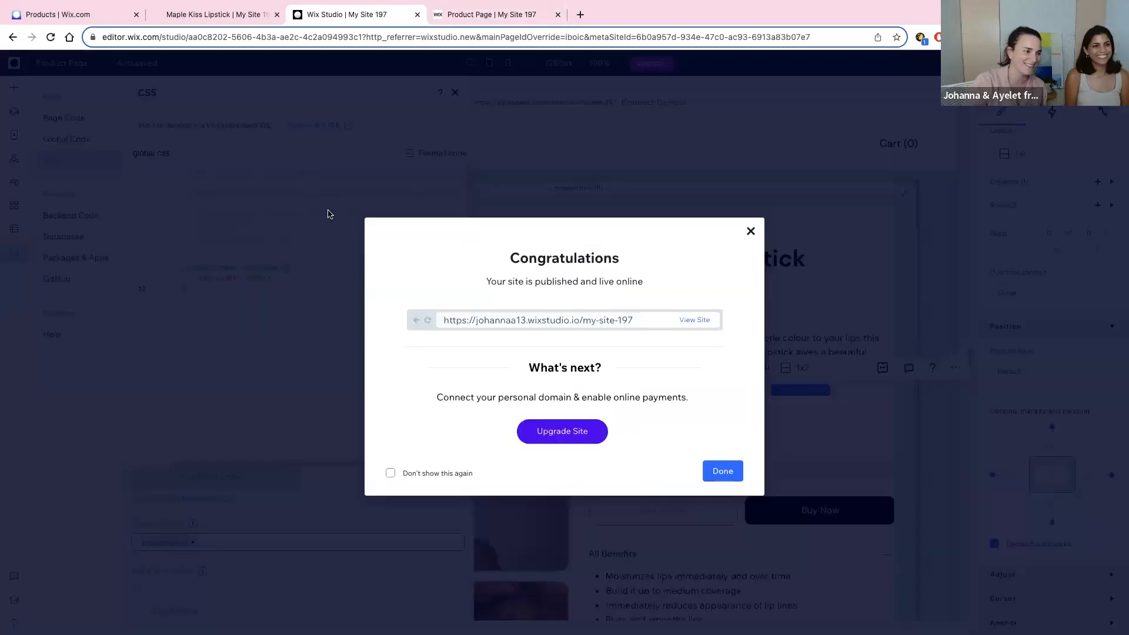
Step: Reload the live Maple Kiss Lipstick product page and check the width of its Type dropdown
left_click(481, 10)
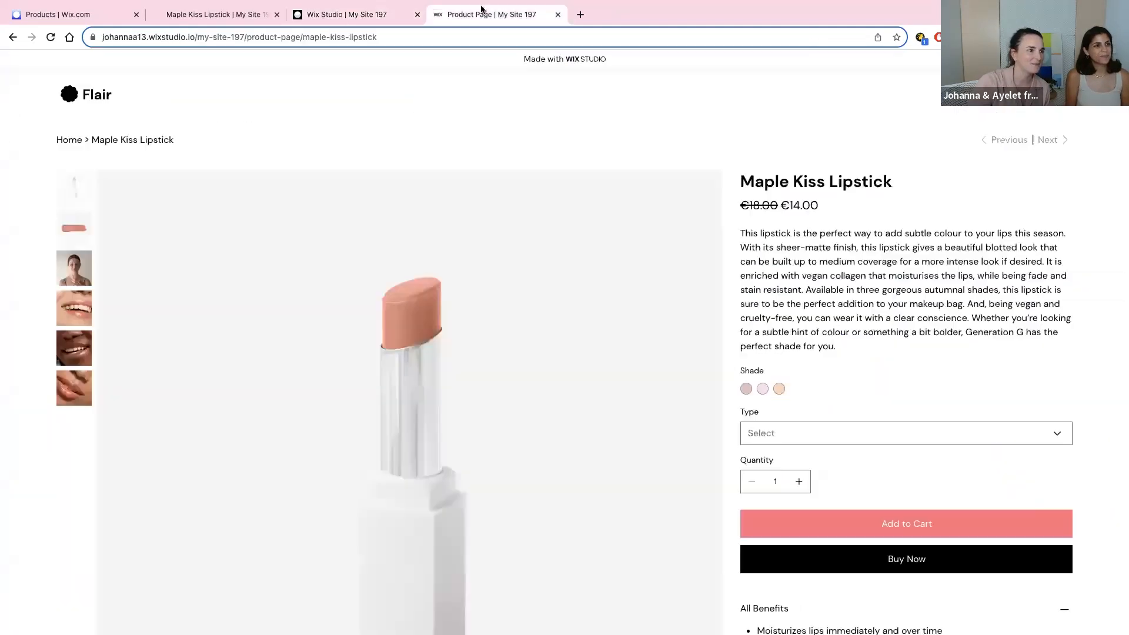
key("super+r")
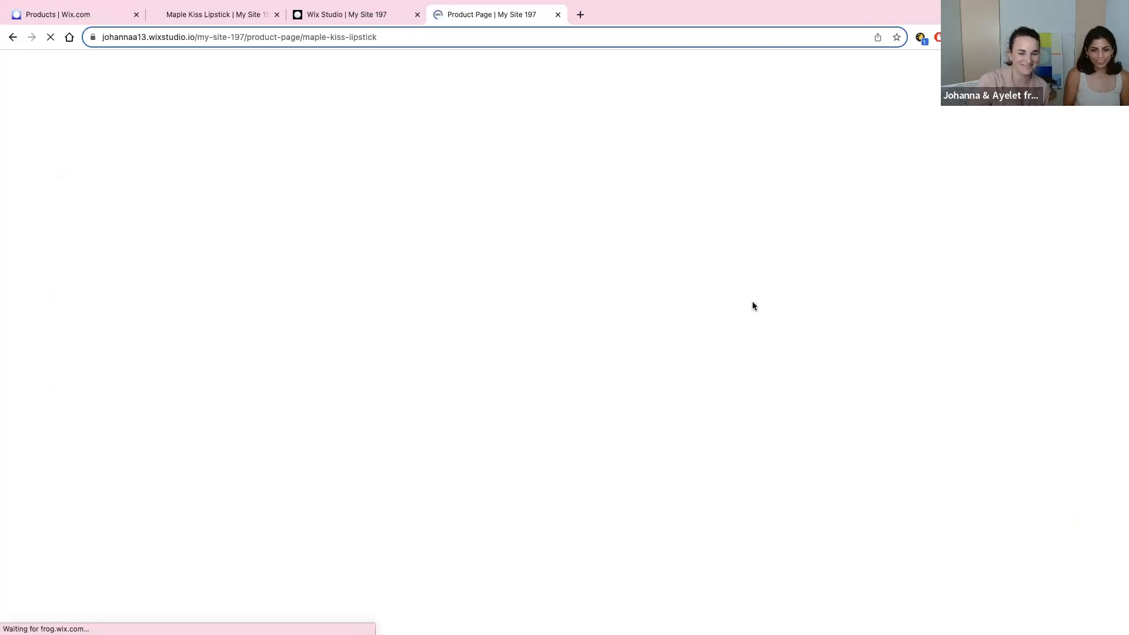
scroll(908, 324, "down", 10)
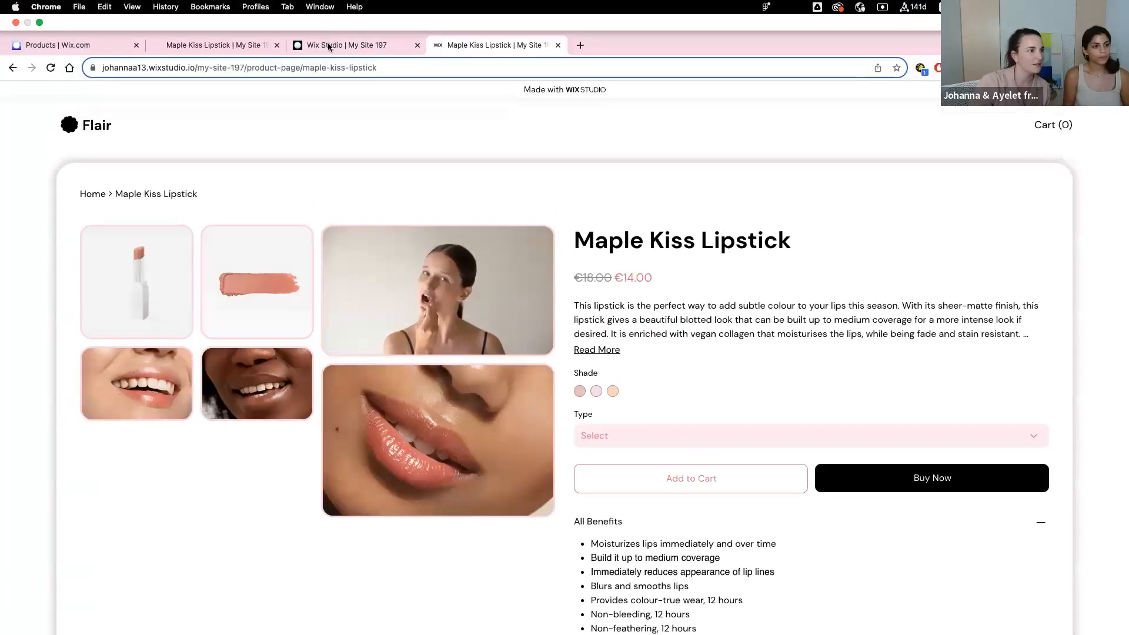
Step: Return to the editor and examine the .product-page .dropdown rule and the container carrying the class
left_click(327, 46)
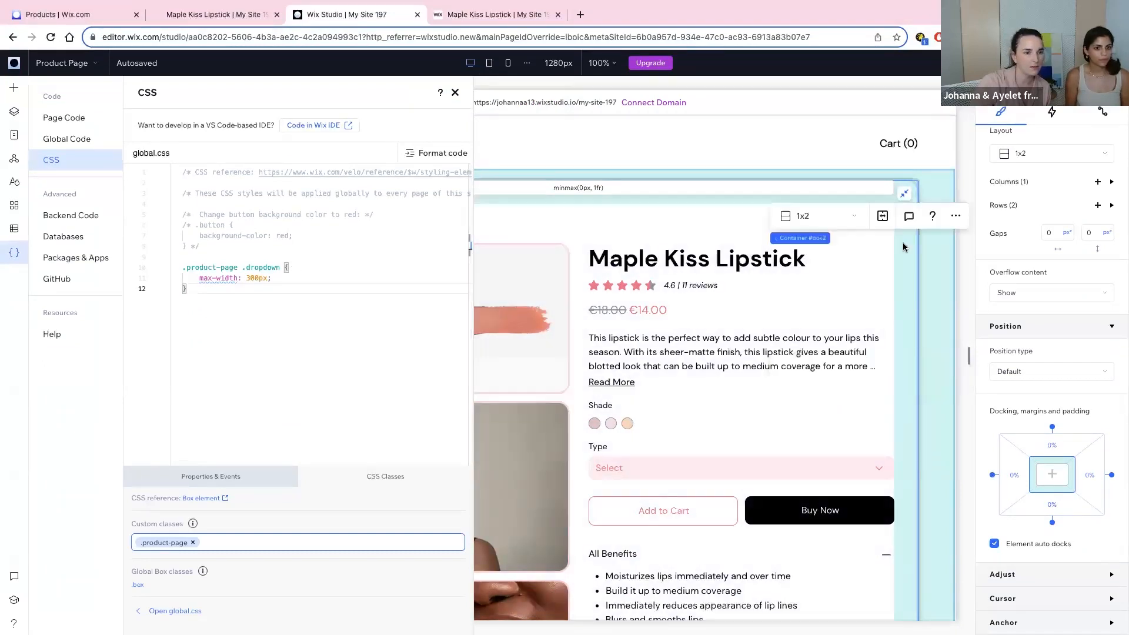
scroll(1000, 353, "up", 7)
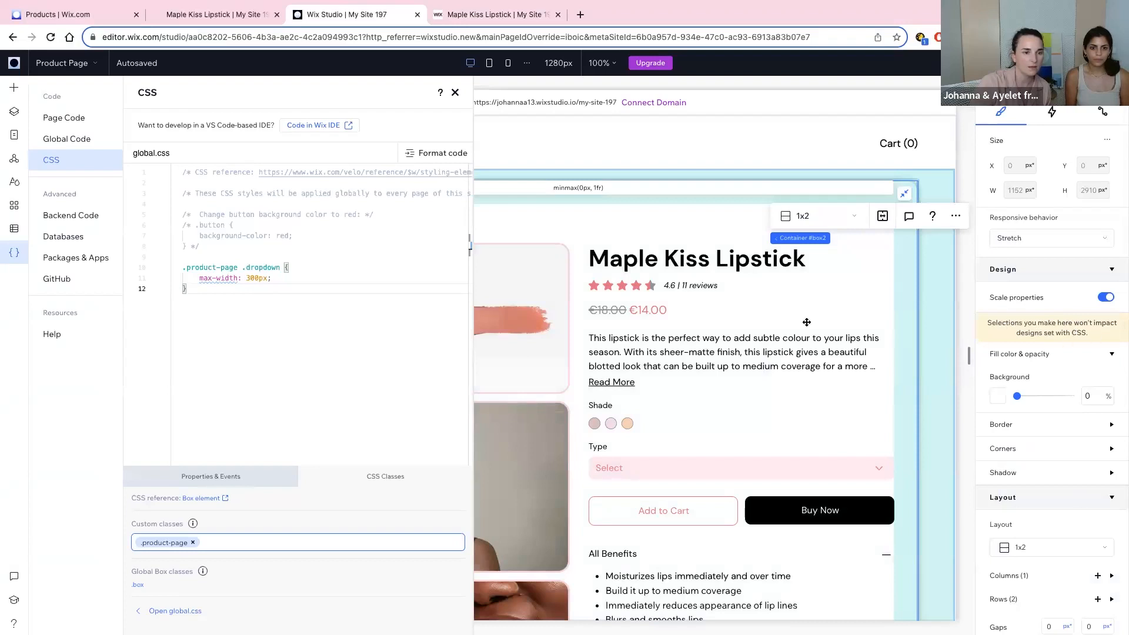
left_click(234, 269)
left_click(277, 269)
left_click(292, 276)
left_click(286, 294)
left_click(293, 280)
scroll(335, 282, "down", 2)
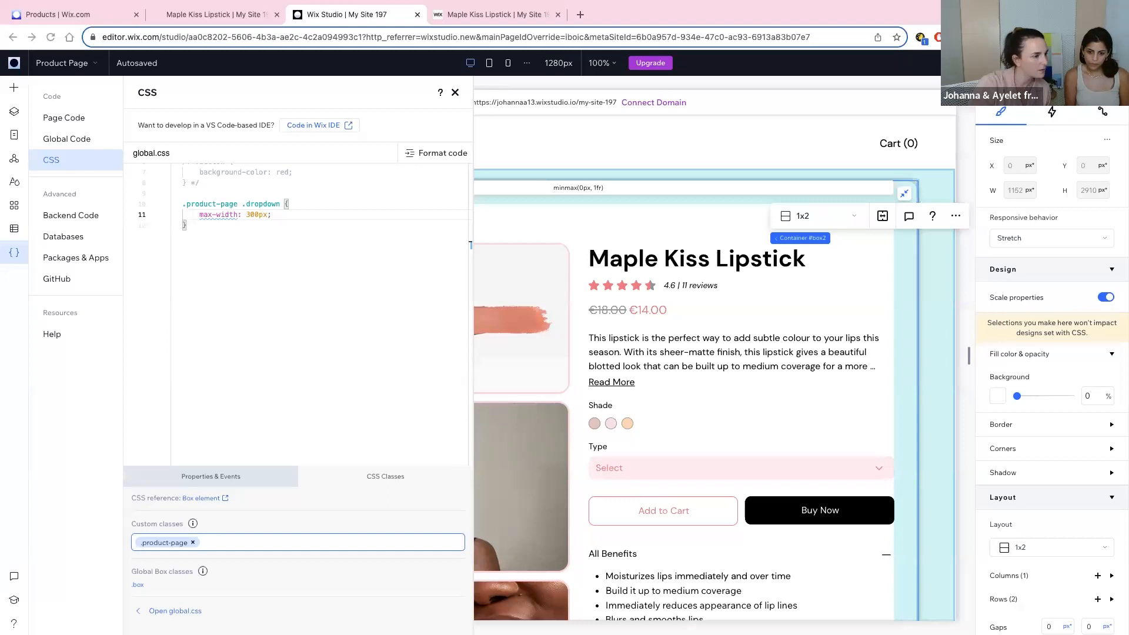
left_click(902, 288)
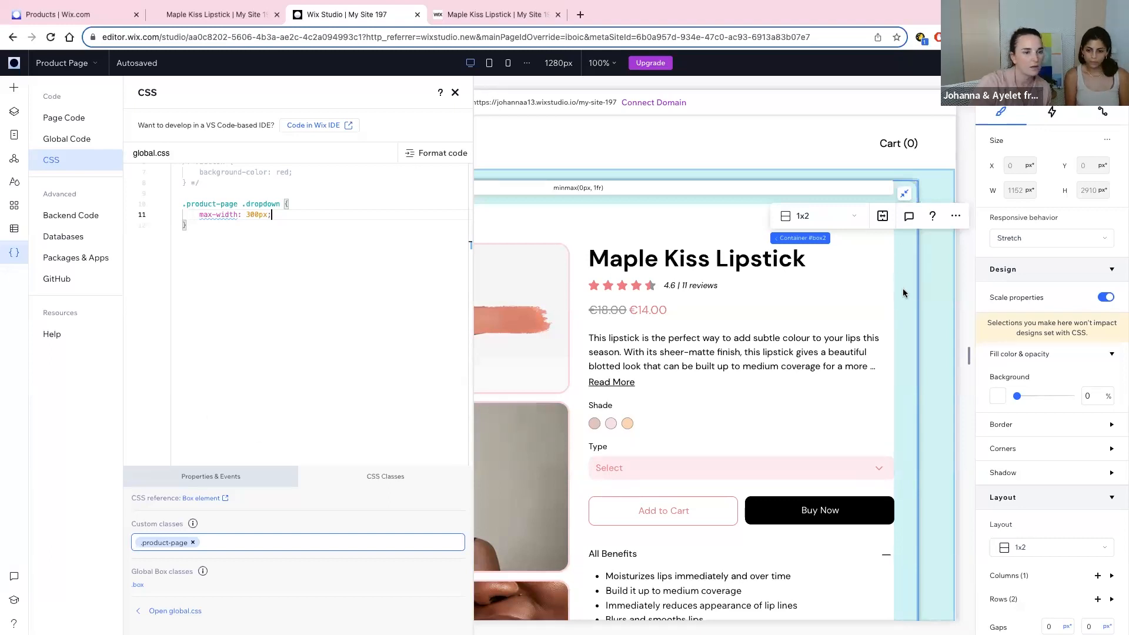
left_click(292, 257)
scroll(292, 257, "up", 2)
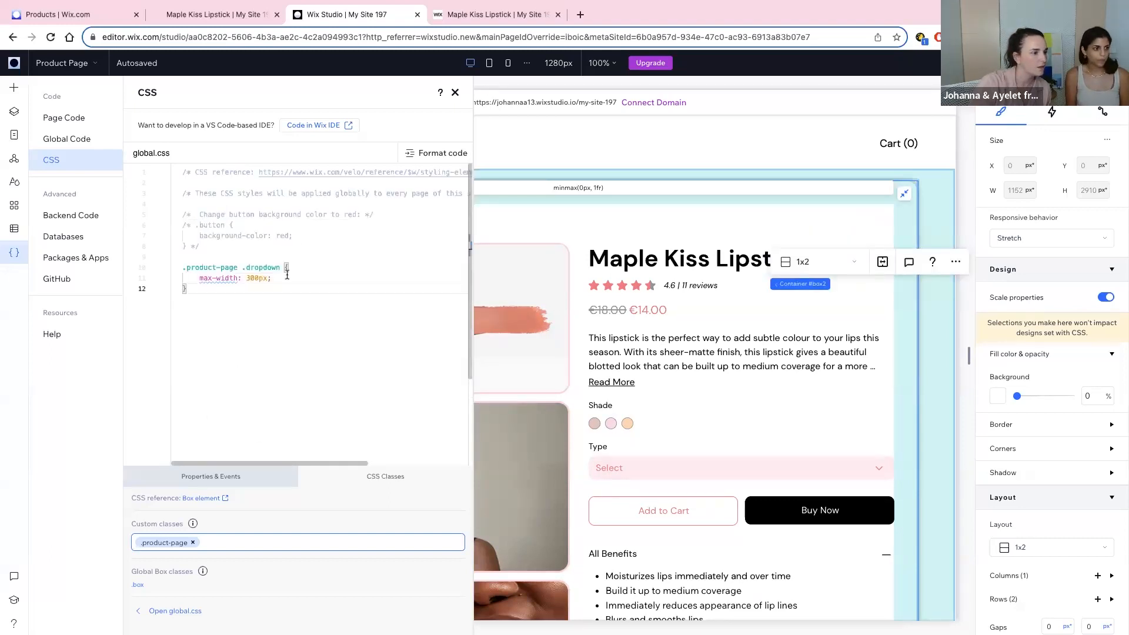
Step: Compare the Type dropdown on the live product page with the one in the editor, closing the CSS code
left_click(462, 14)
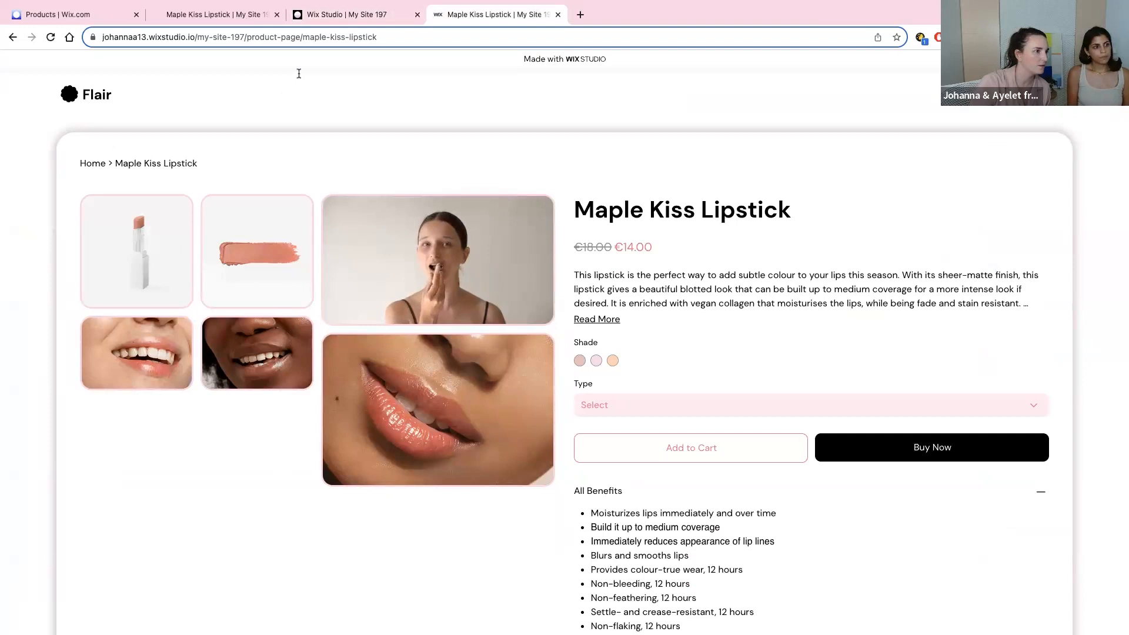
left_click(326, 18)
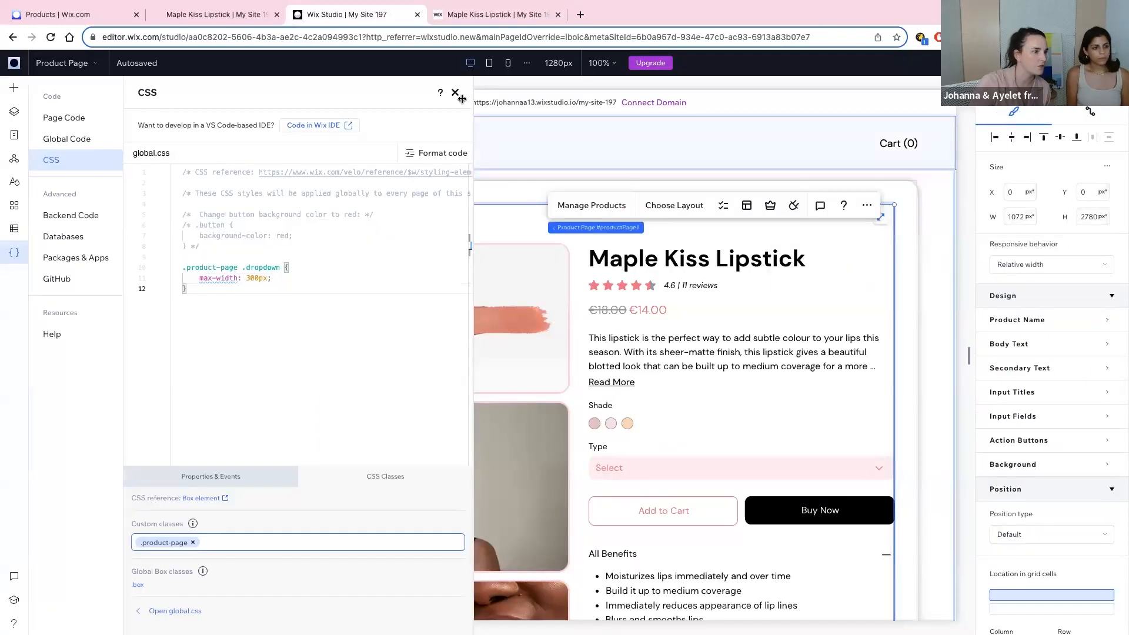
left_click(456, 92)
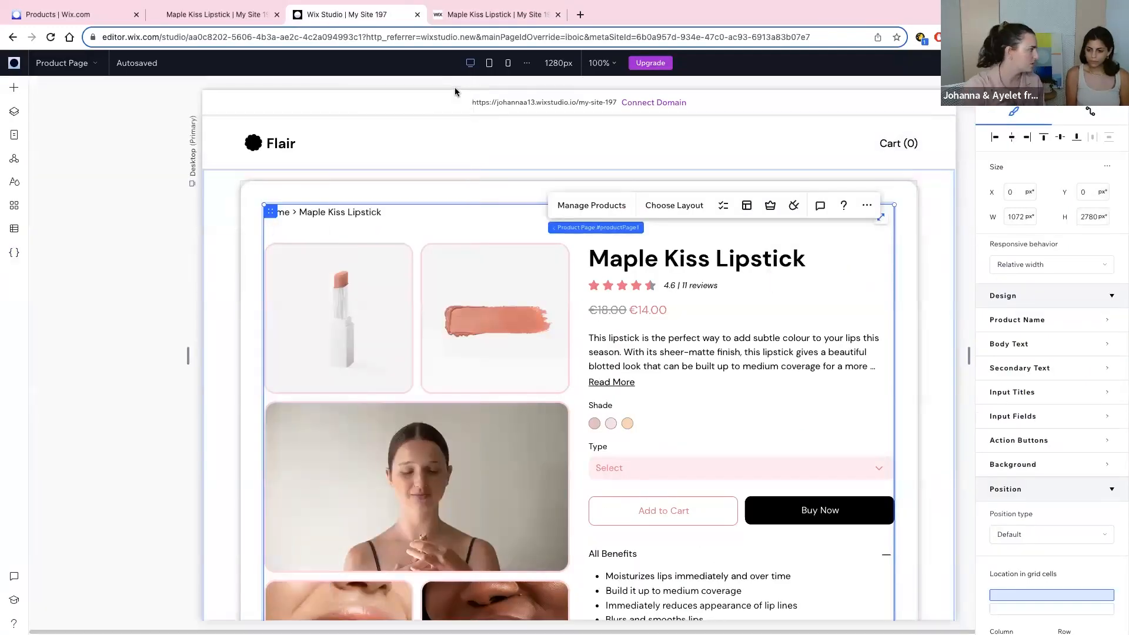
left_click(465, 16)
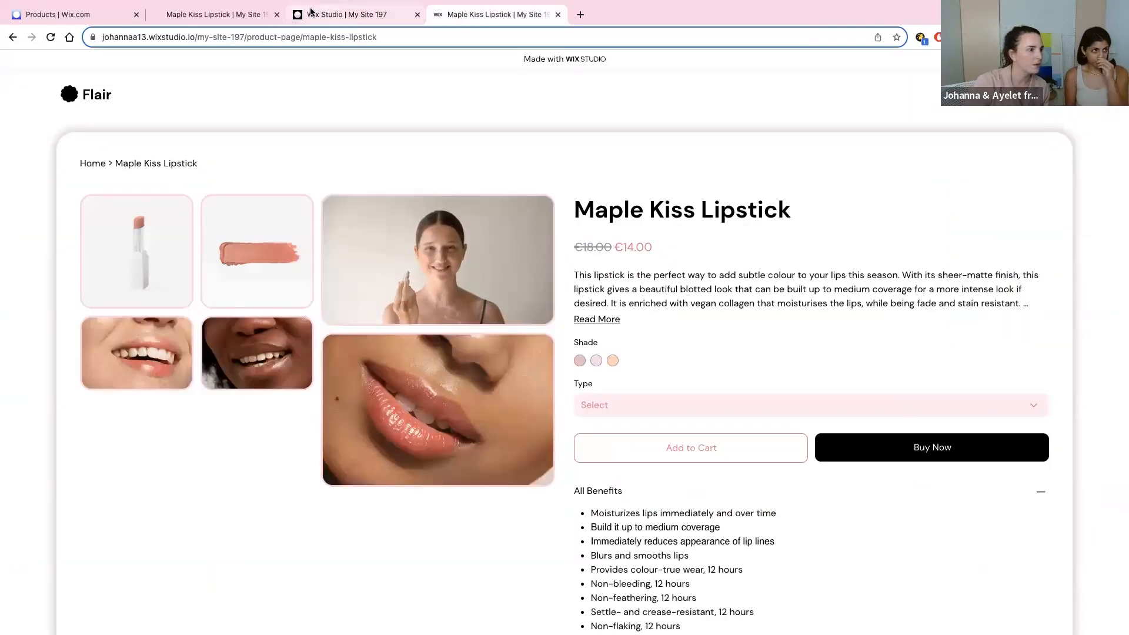
left_click(347, 14)
Step: Reopen global.css and recheck the max-width declaration in the dropdown rule
left_click(15, 252)
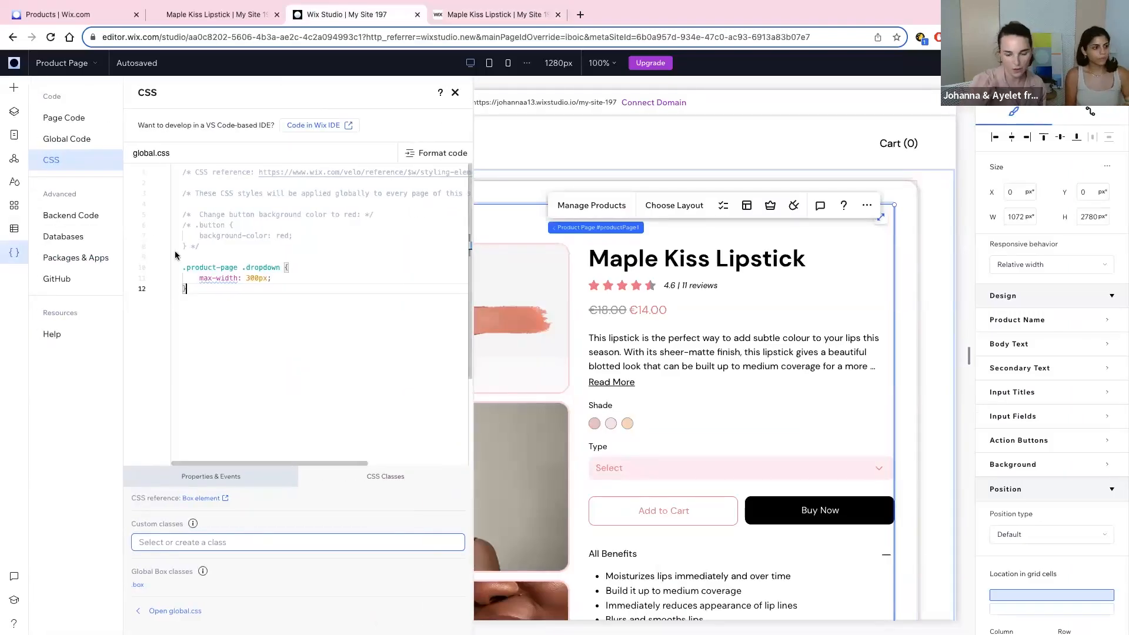
left_click(245, 278)
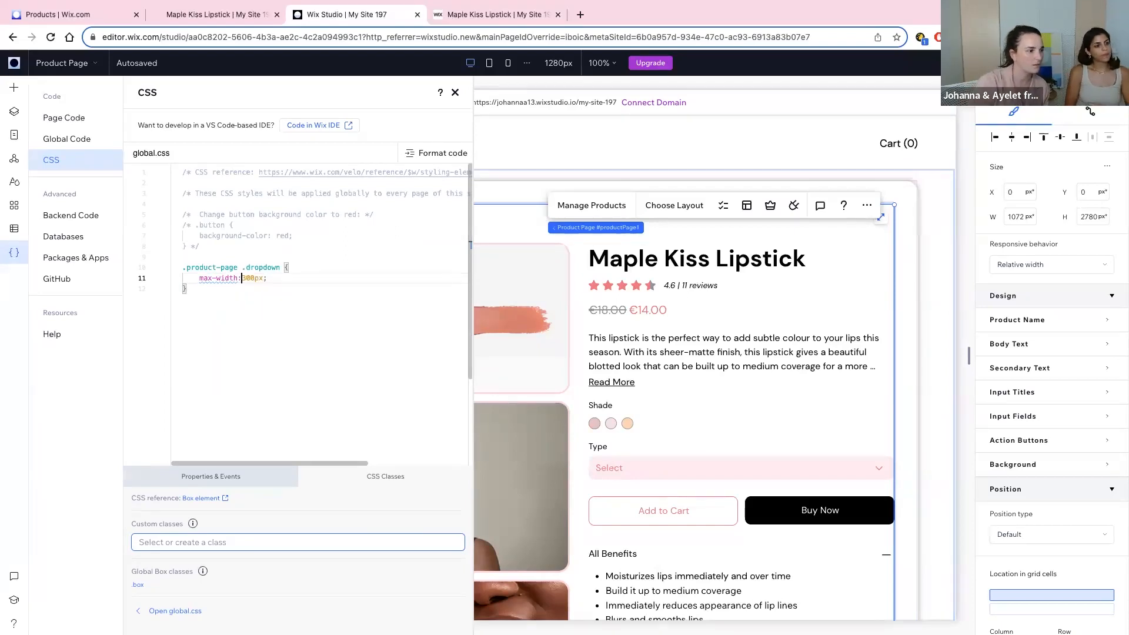
left_click(257, 305)
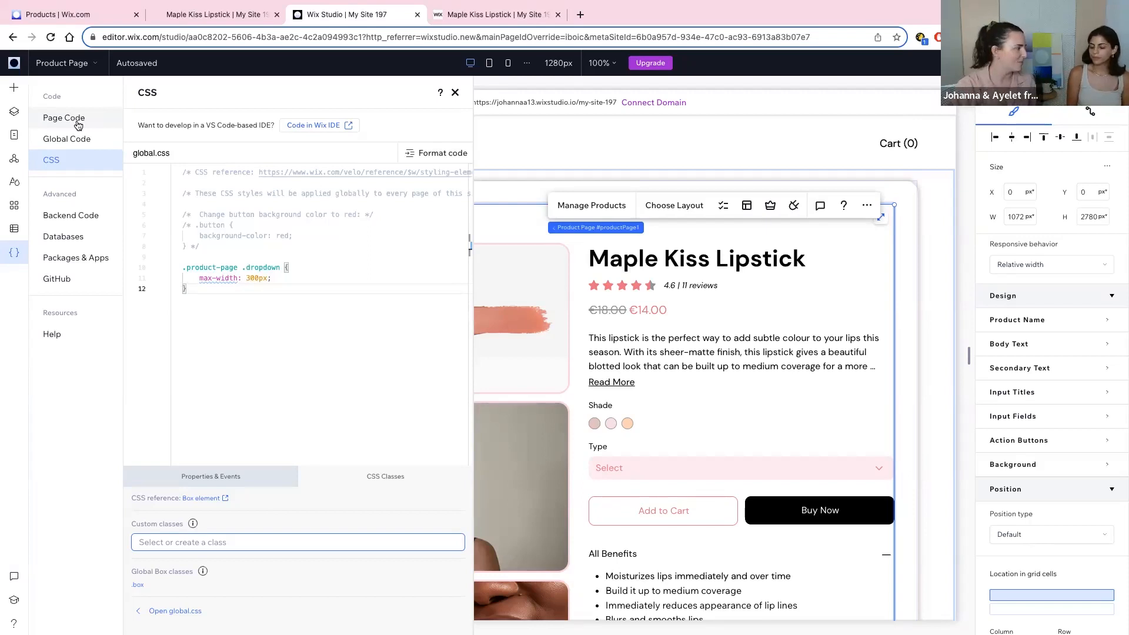
Step: Review the Product Page code, and try the Tangerine and Lilach shades on the live product page
left_click(70, 119)
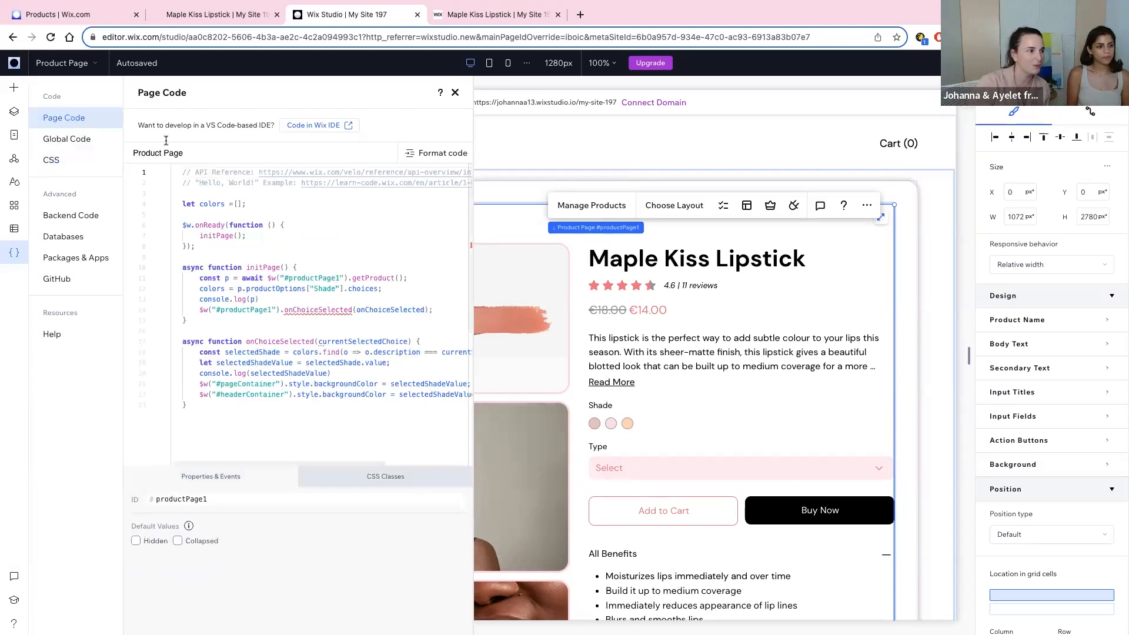
scroll(273, 262, "right", 1)
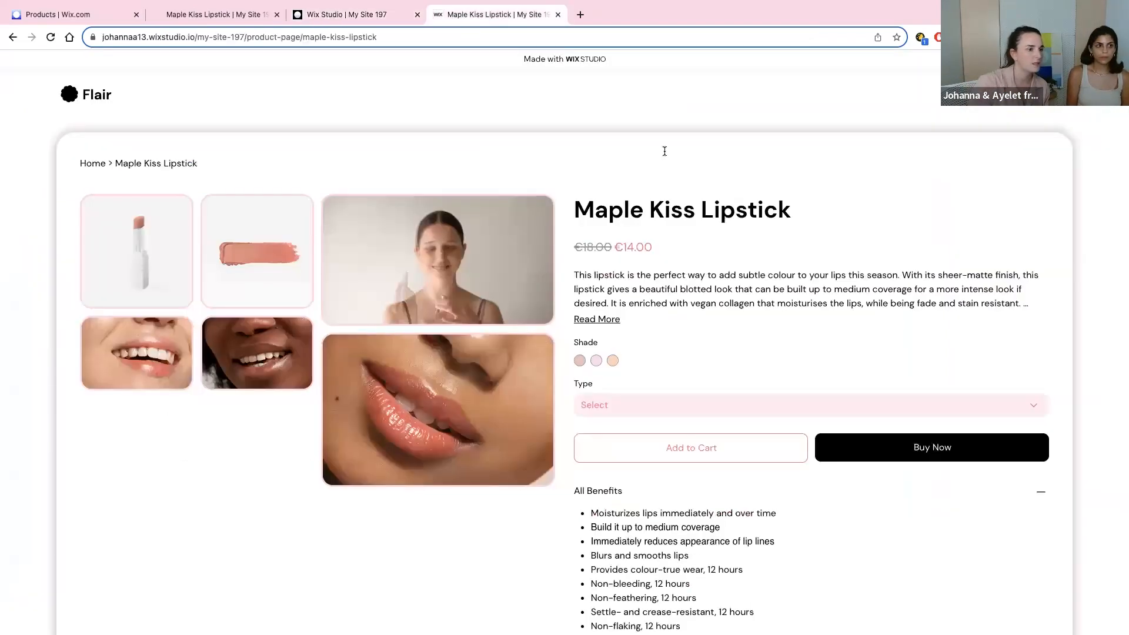
left_click(471, 14)
left_click(613, 360)
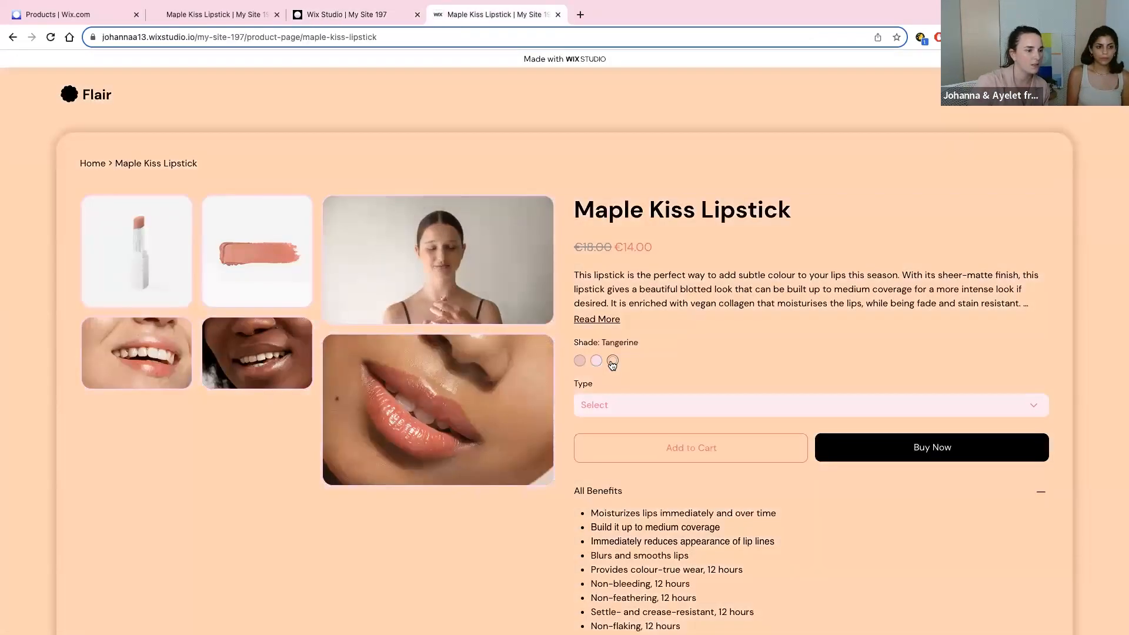
left_click(580, 361)
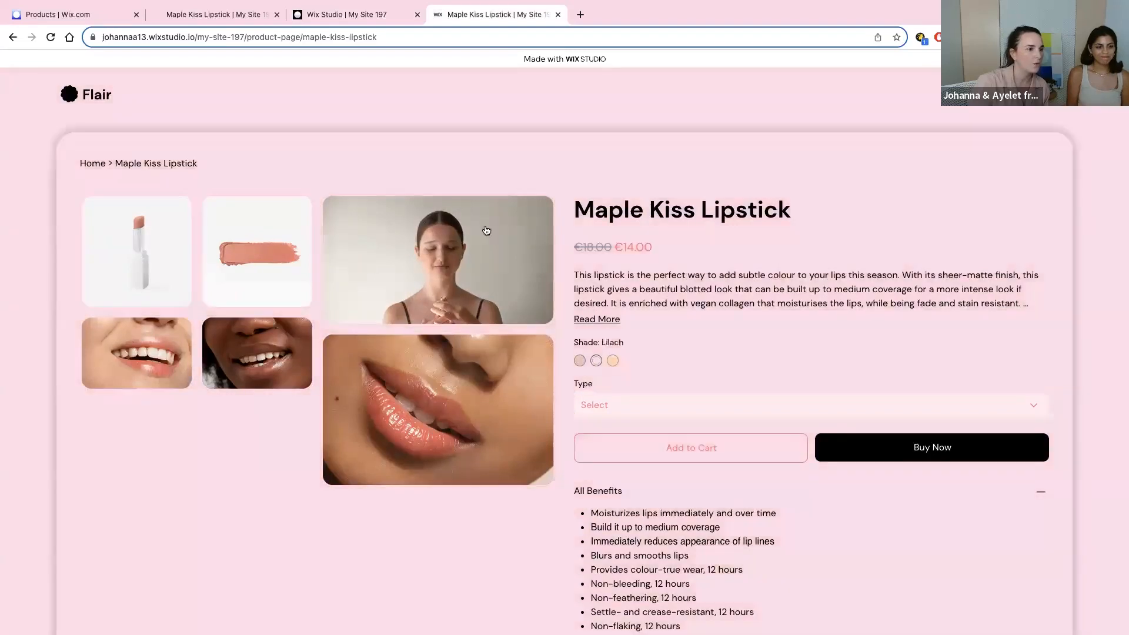
Step: Back in the editor, set the background opacity of container #box2 around the product page to 100% and publish the site
left_click(335, 14)
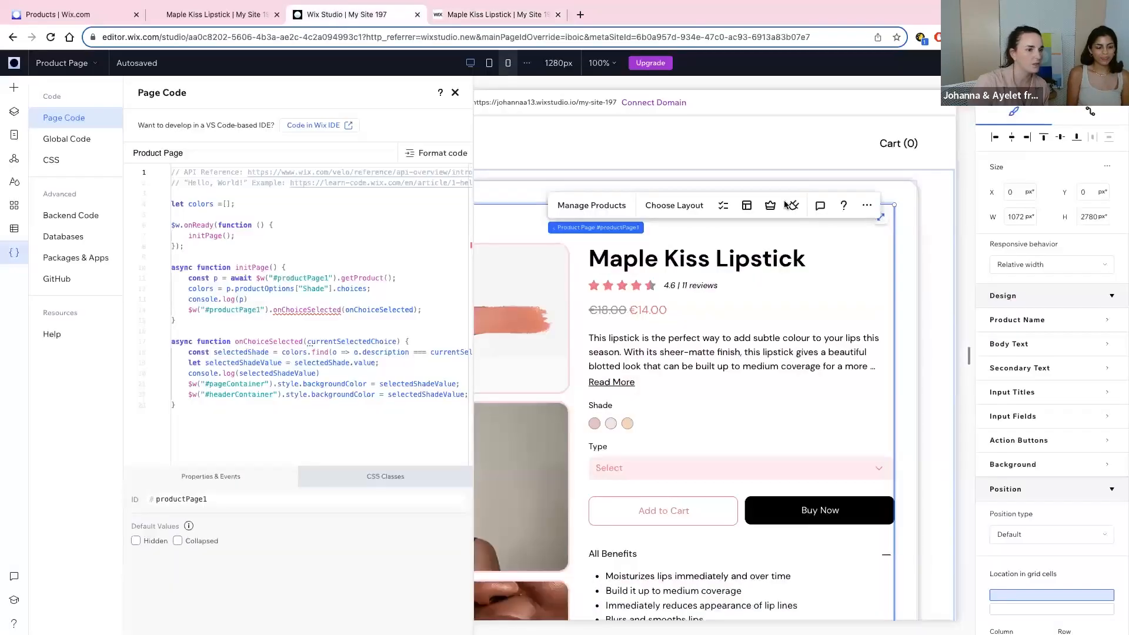
left_click(904, 216)
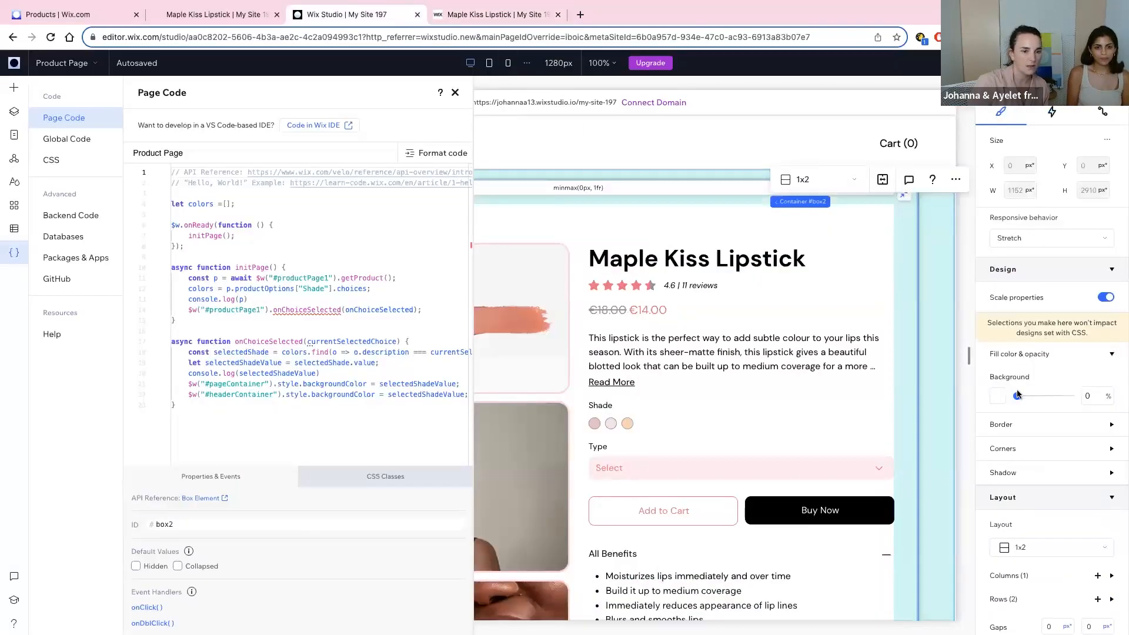
left_click_drag(1049, 396, 1076, 396)
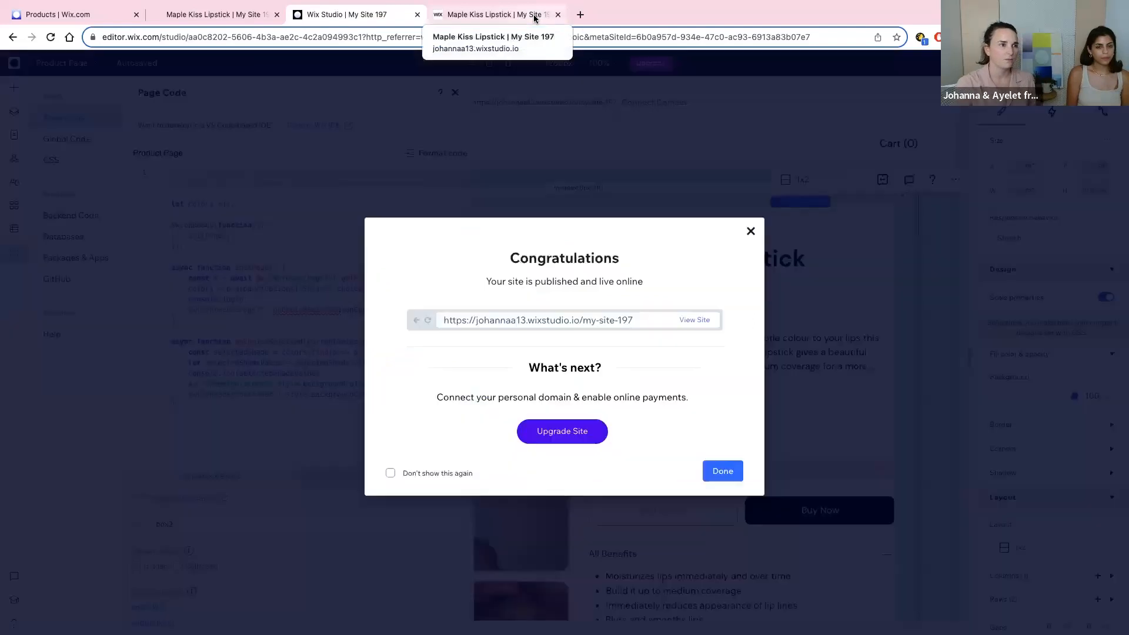
Step: Reload the live product page and check its background colours with the Tangerine, Neutral and Lilach shades
left_click(534, 18)
key("super+r")
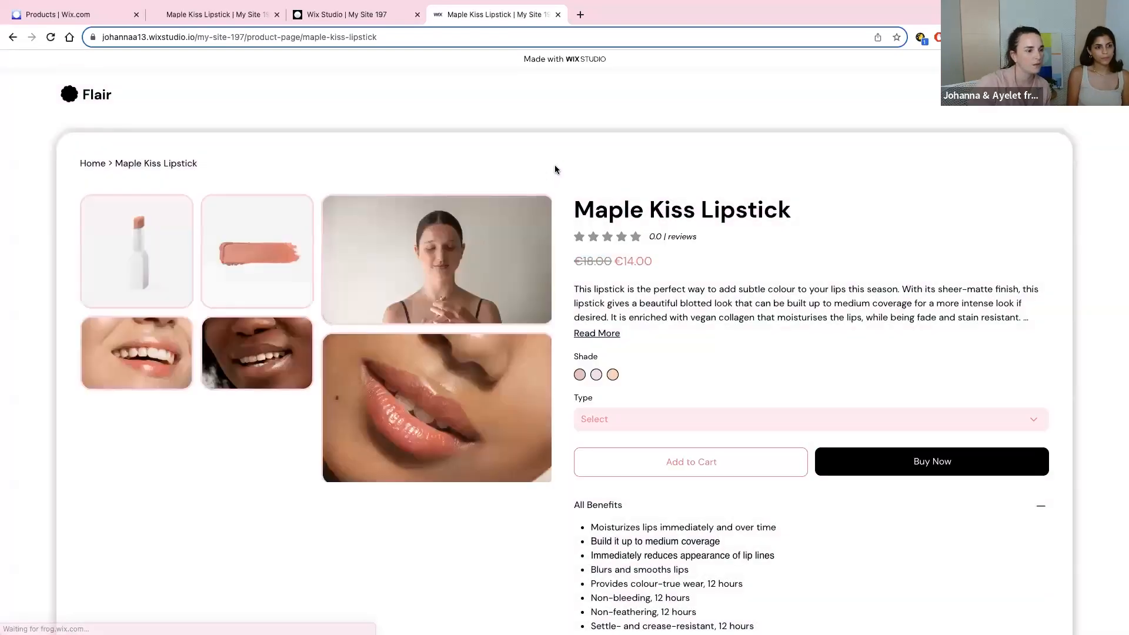
left_click(613, 360)
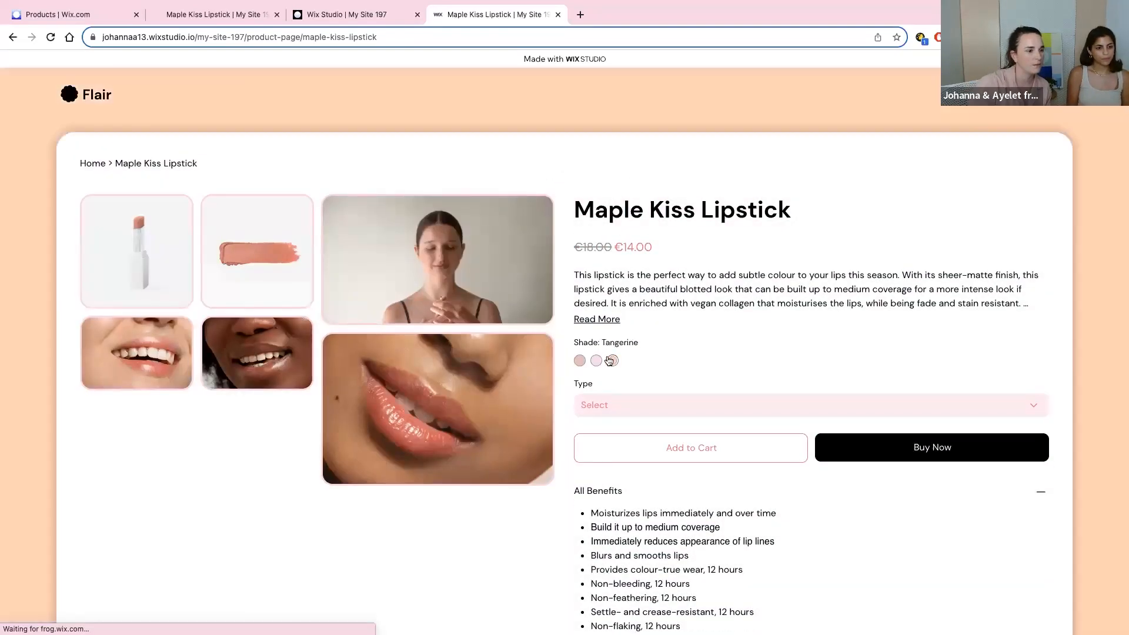
left_click(580, 362)
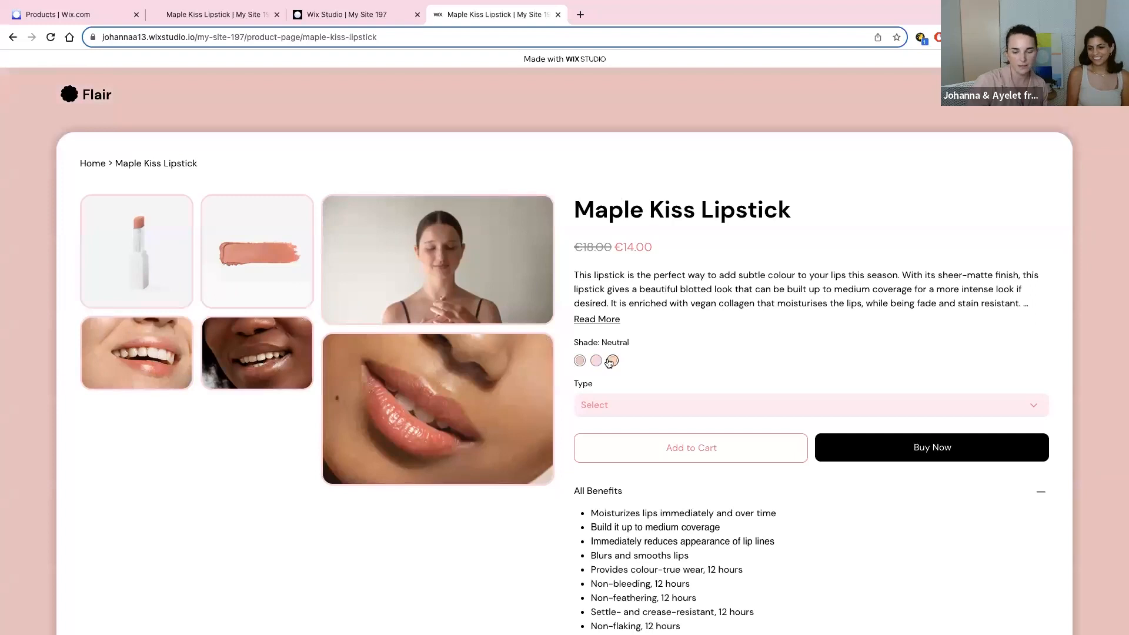
left_click(596, 361)
left_click(596, 362)
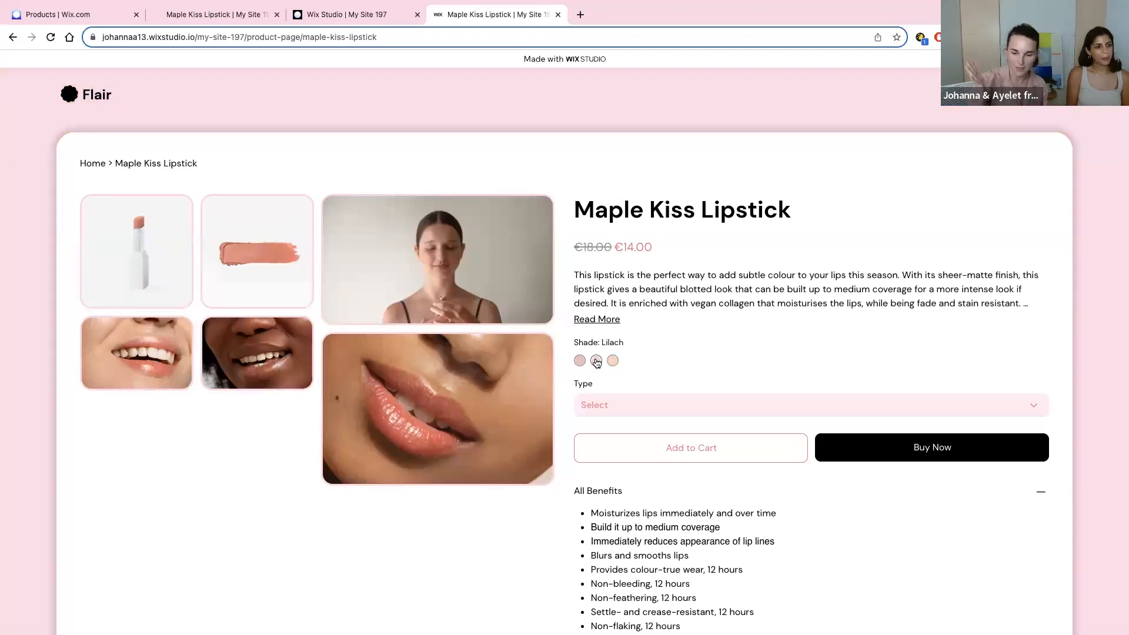
left_click(580, 360)
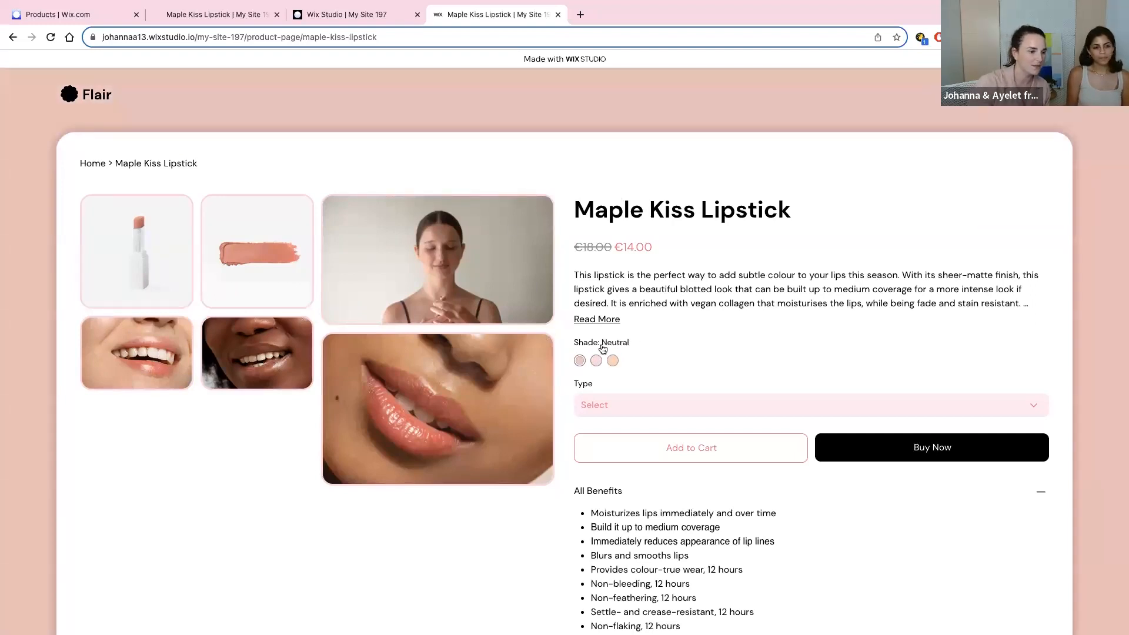
scroll(451, 141, "down", 7)
scroll(435, 100, "up", 7)
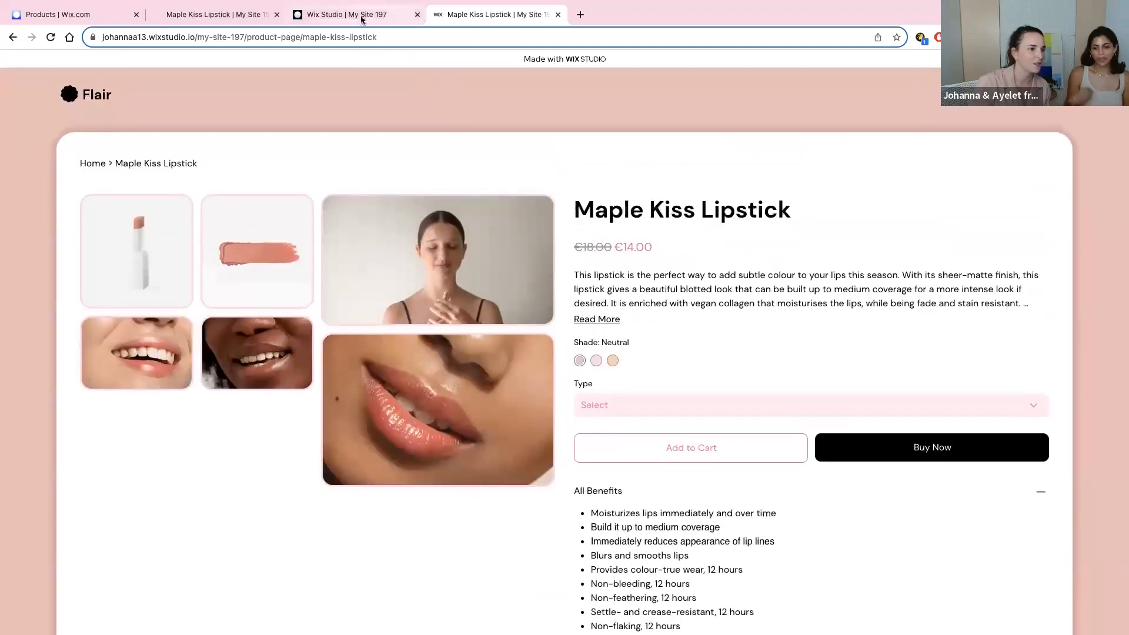
Step: Return to the editor, dismiss the publishing confirmation and close the page code
left_click(361, 18)
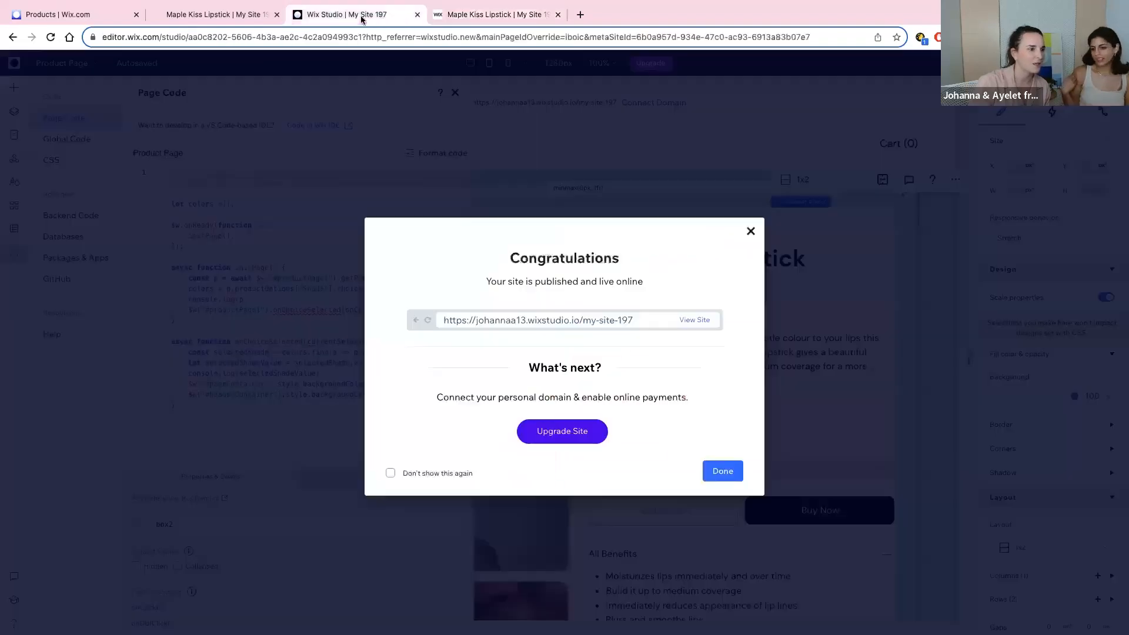
left_click(750, 233)
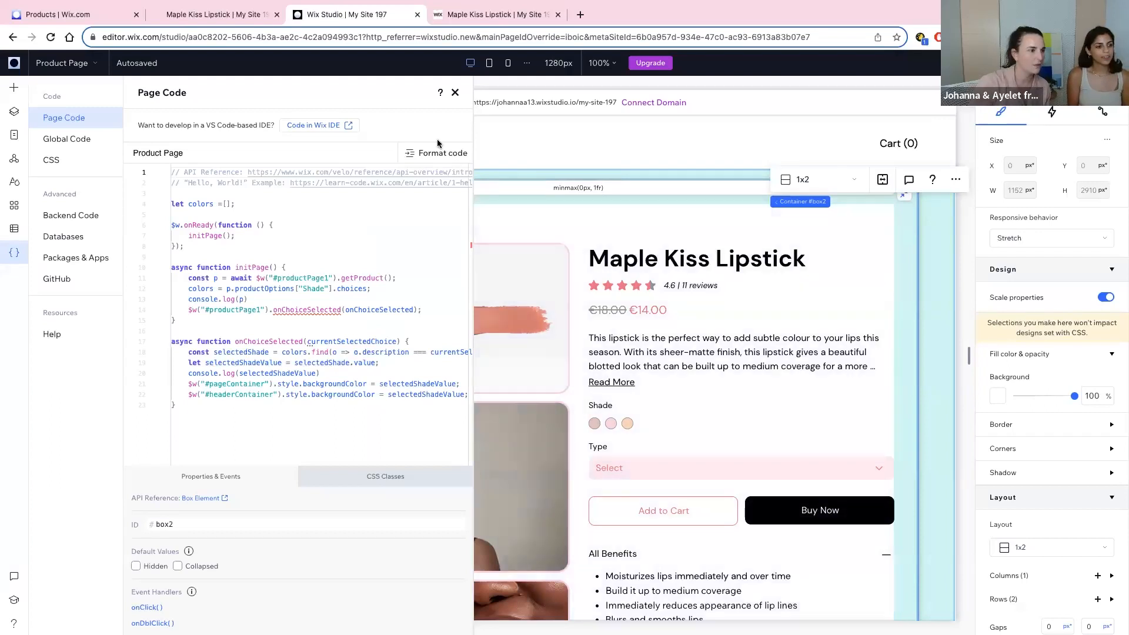
left_click(453, 92)
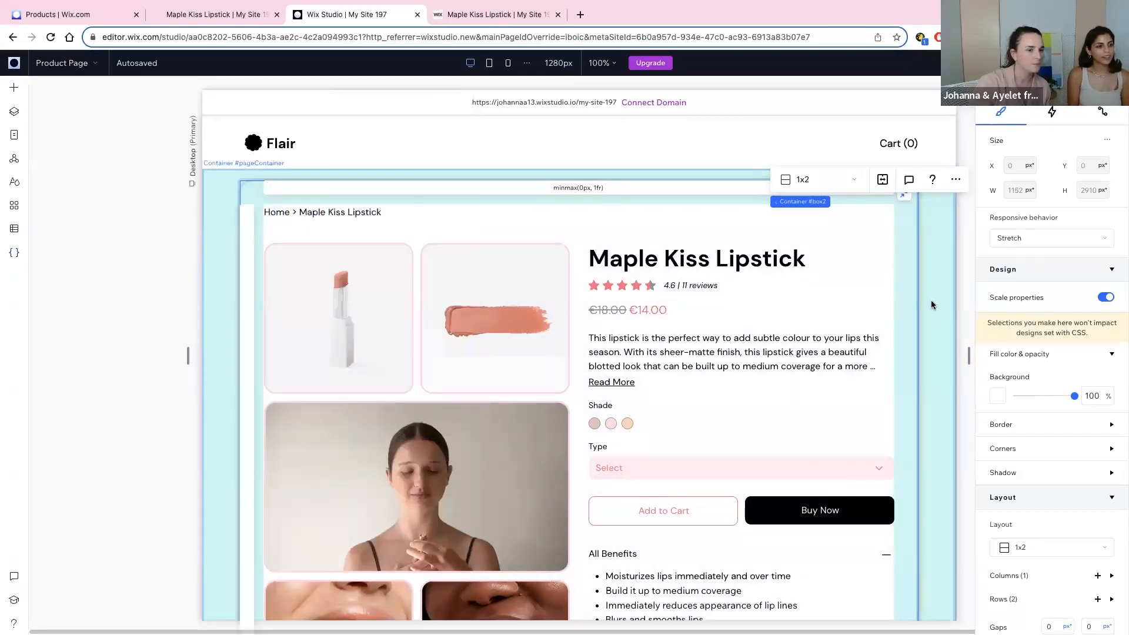
Step: Add a hover interaction to container #box2 and start a custom animation for it
left_click(931, 292)
left_click(681, 200)
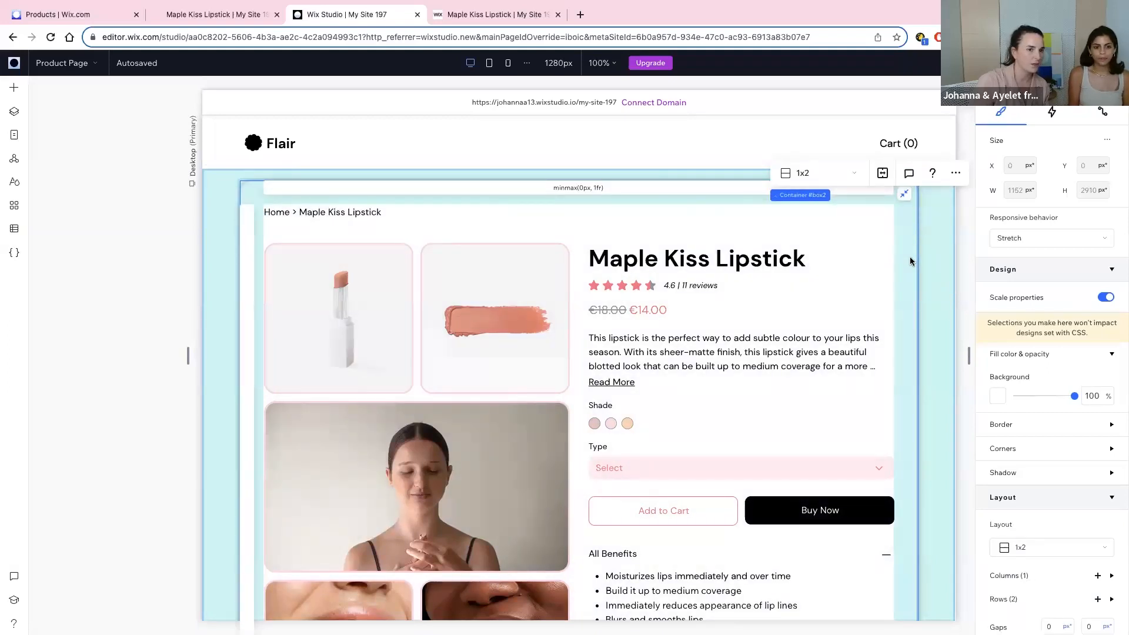
left_click(1052, 112)
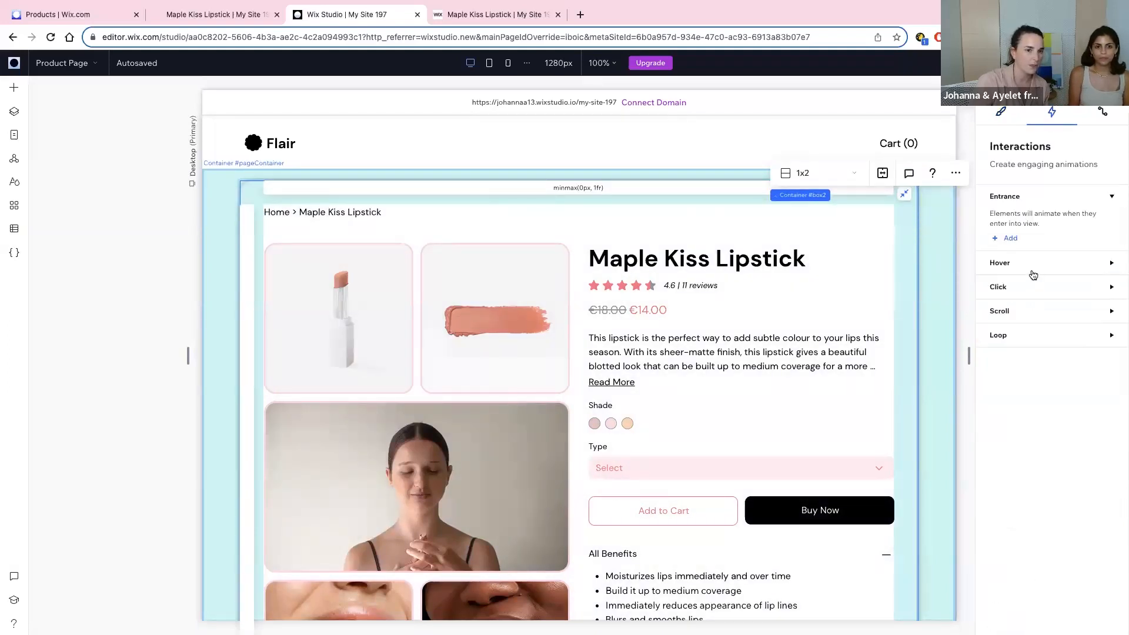
left_click(1007, 263)
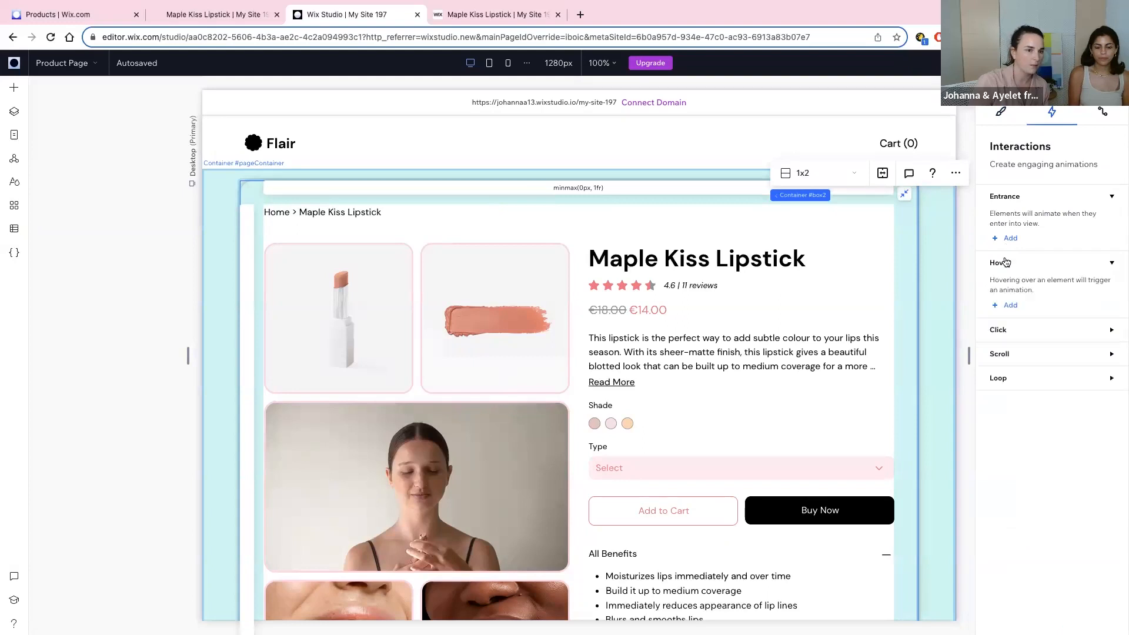
left_click(1009, 303)
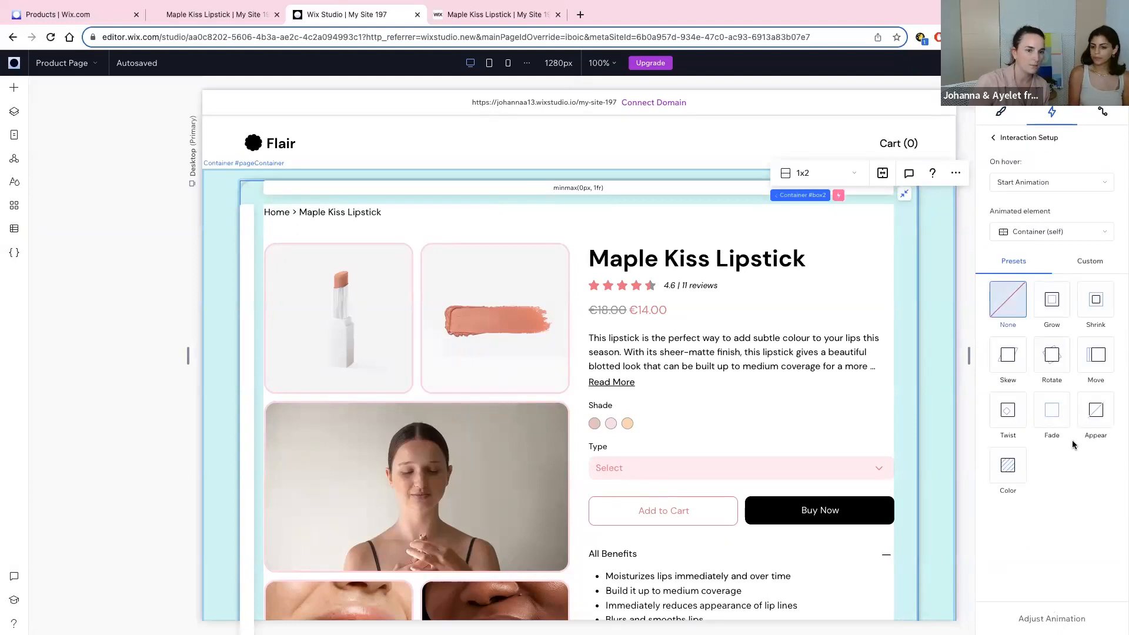
left_click(1090, 263)
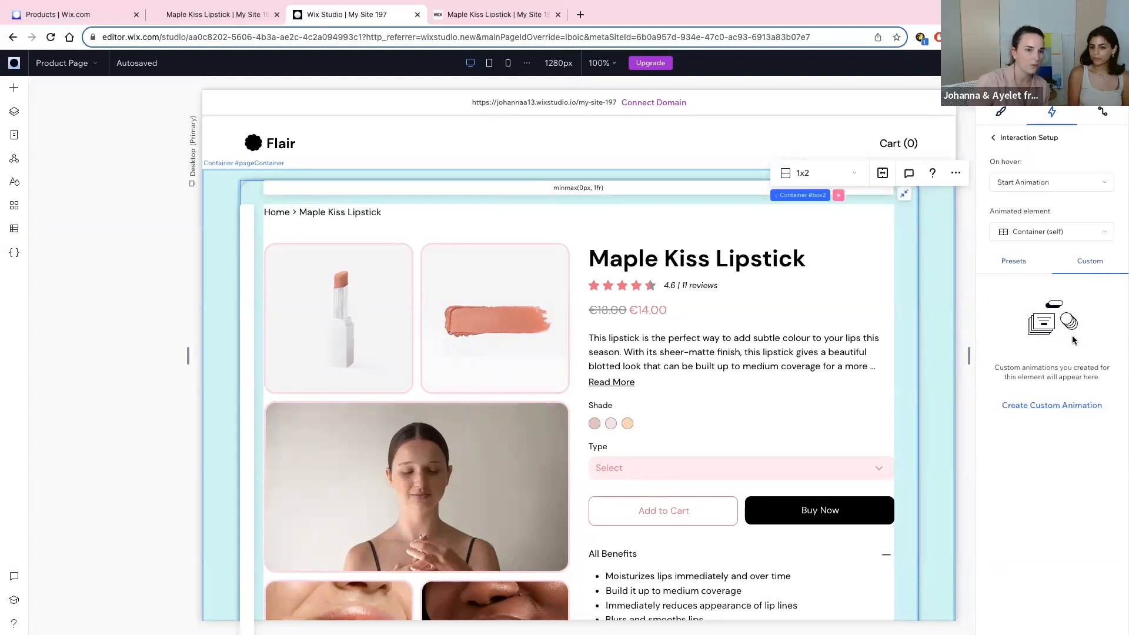
left_click(1045, 409)
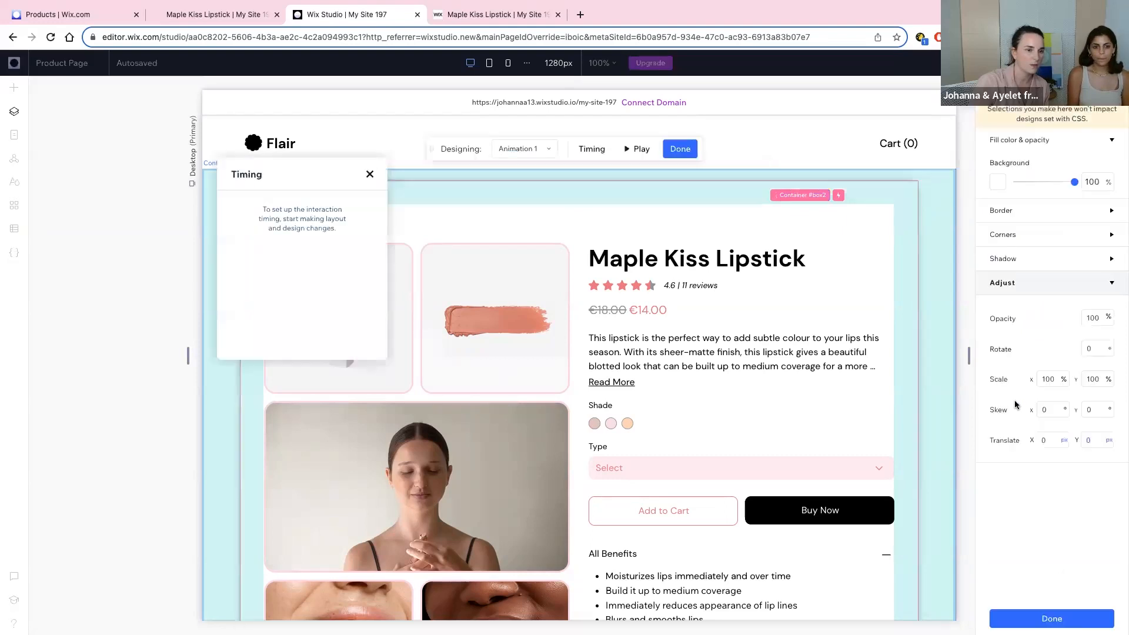
Step: Give the hover animation a shadow of size 10 px, blur 12 px and about 32% opacity, finish it and publish the site
left_click(1010, 262)
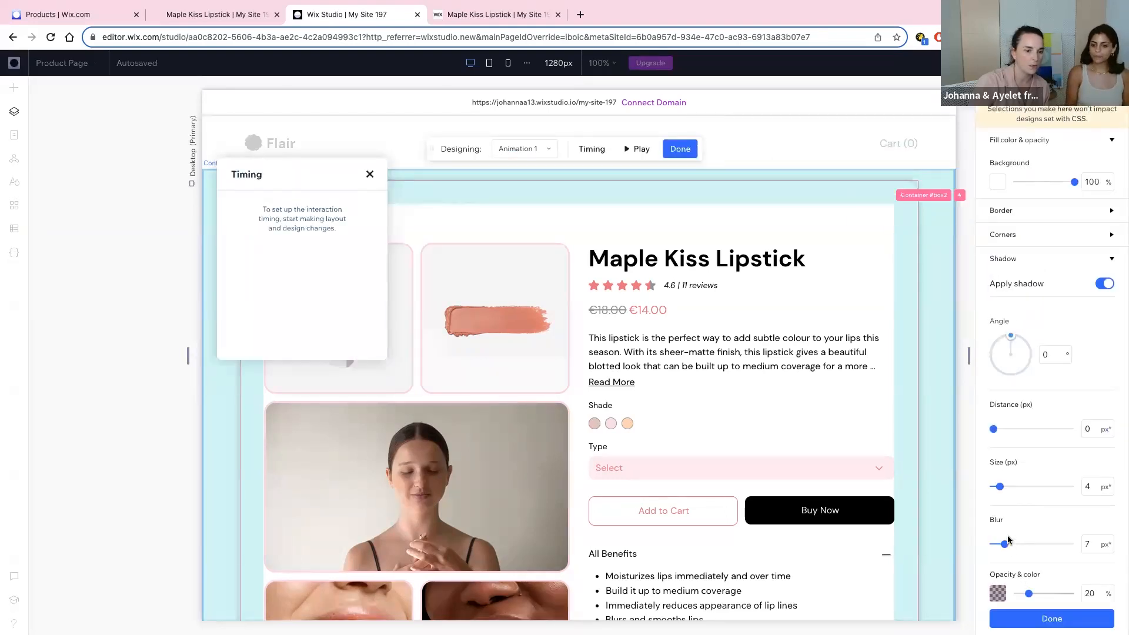
left_click_drag(1001, 487, 1010, 487)
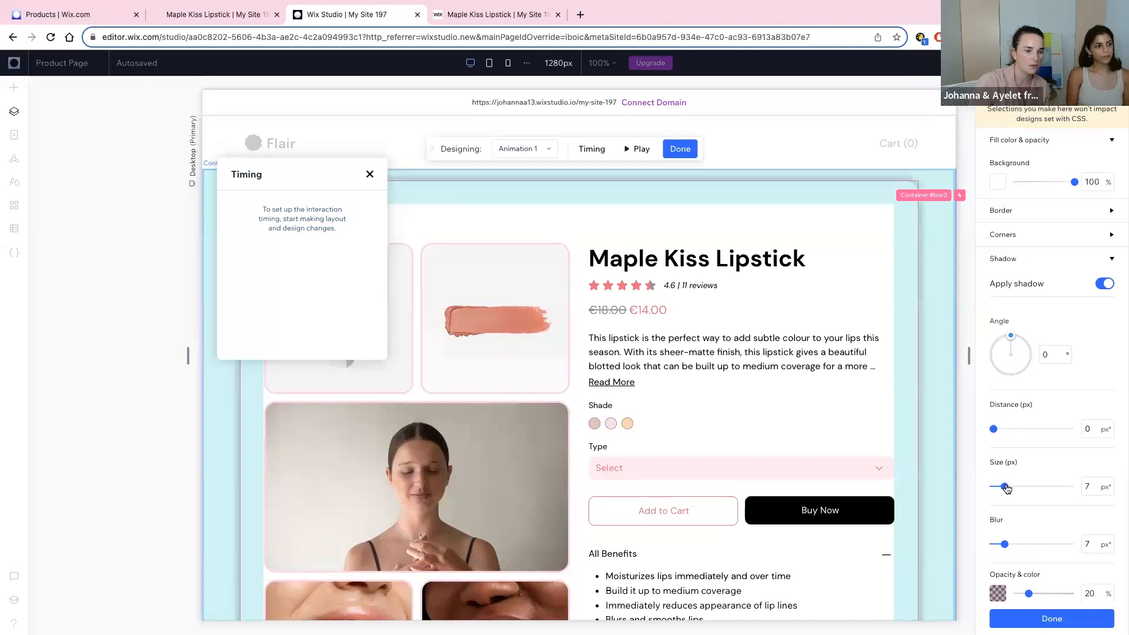
left_click_drag(1005, 545, 1012, 546)
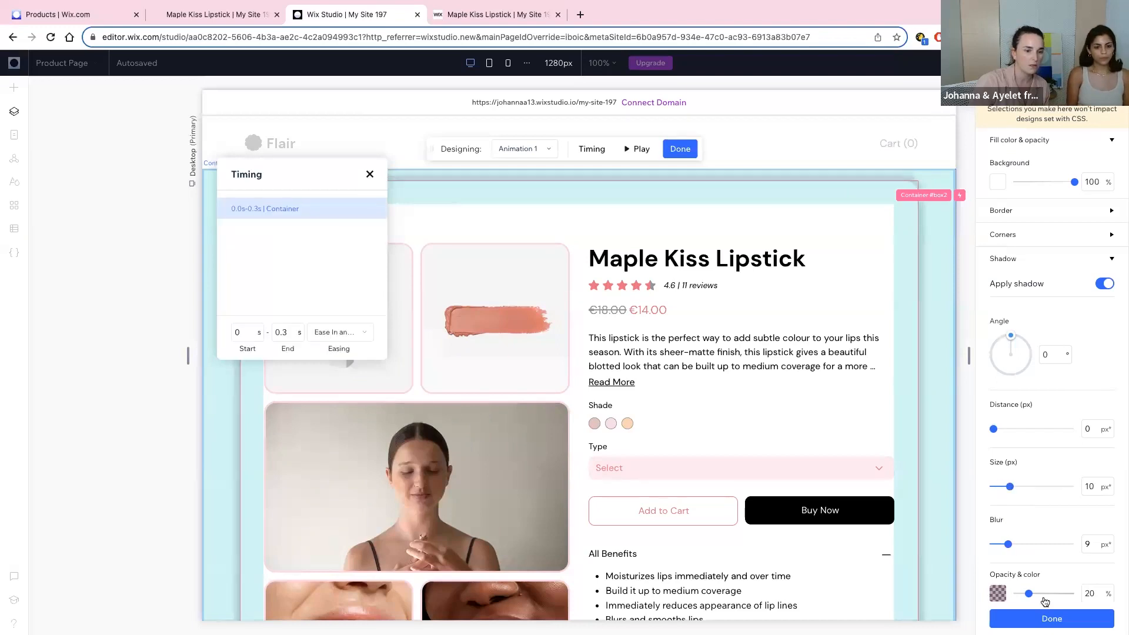
left_click_drag(1033, 595, 1038, 594)
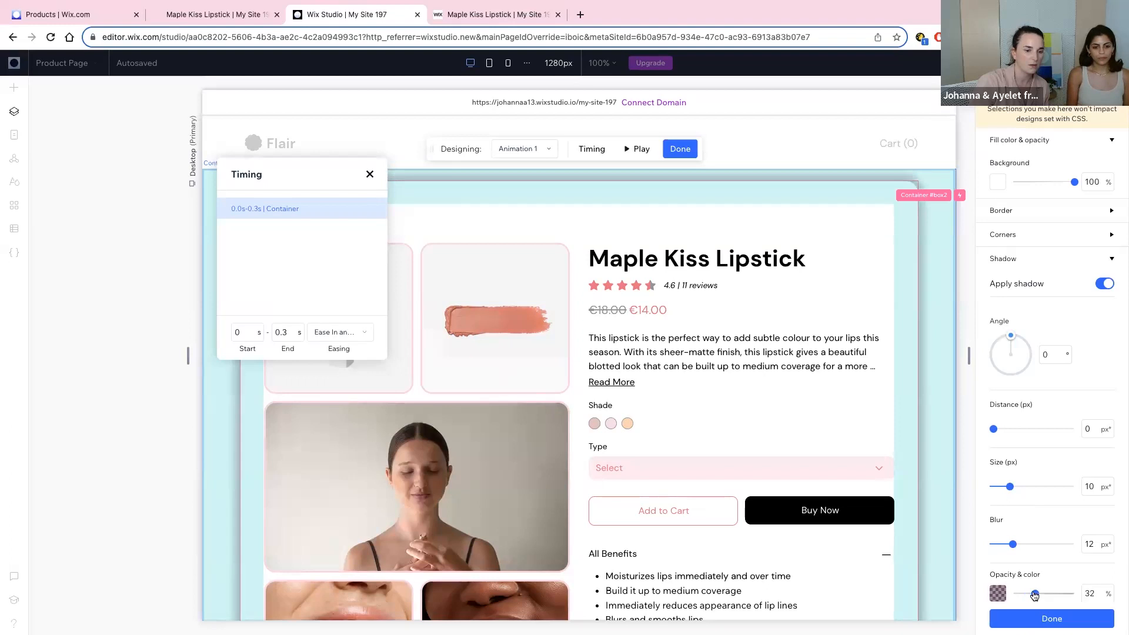
left_click(1030, 620)
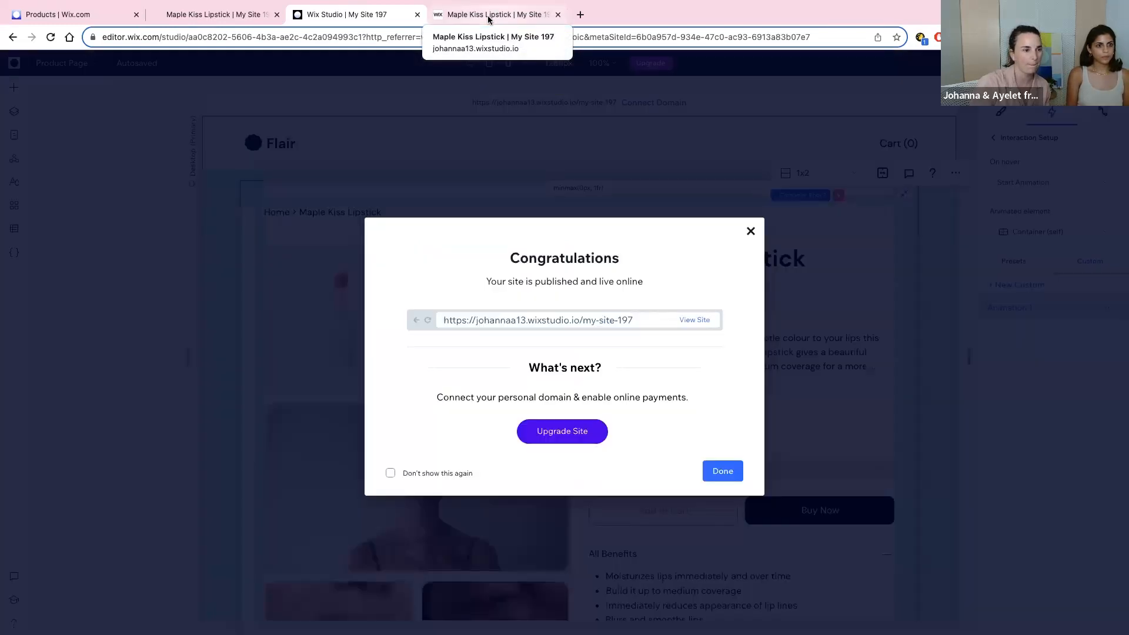
Step: Reload the live product page and check the container's hover shadow along the whole page
left_click(488, 15)
key("super+r")
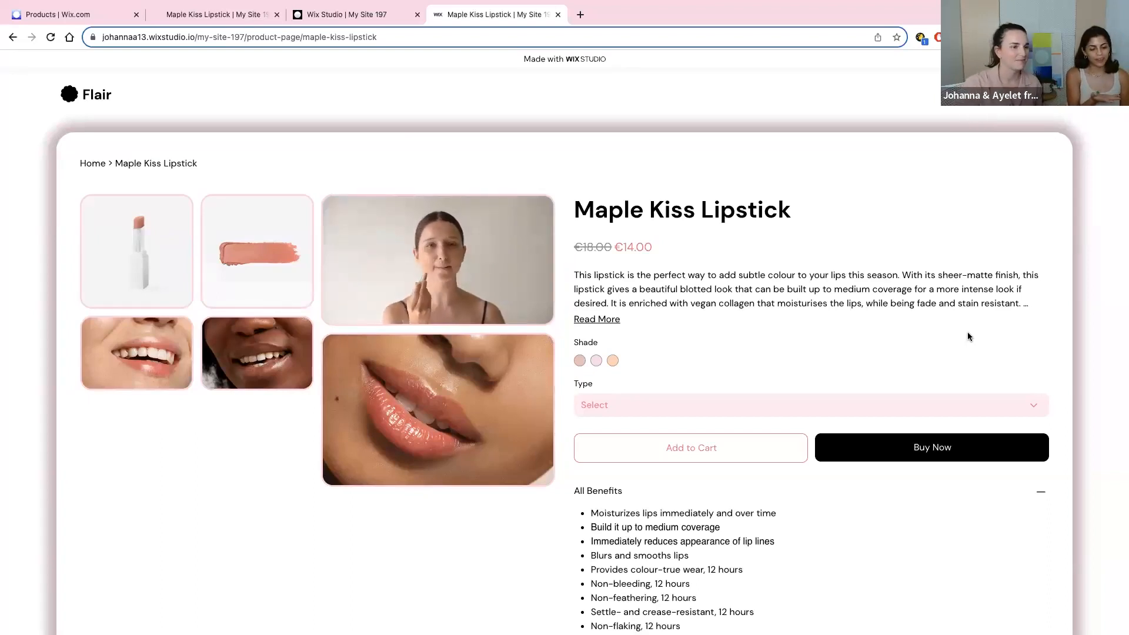
scroll(968, 337, "down", 5)
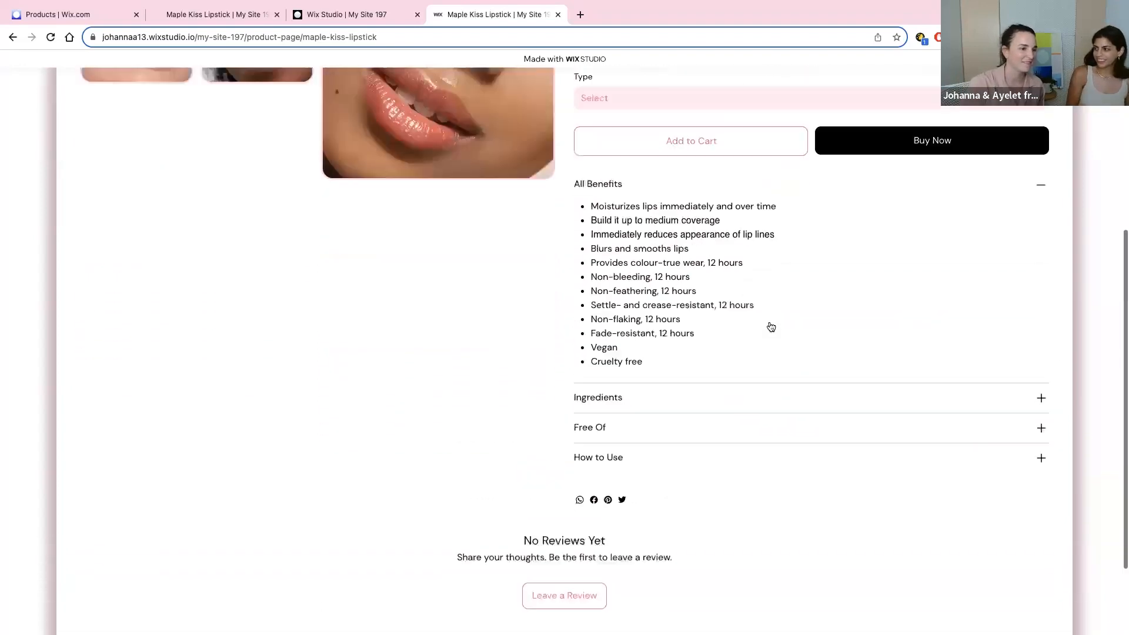
scroll(770, 326, "up", 5)
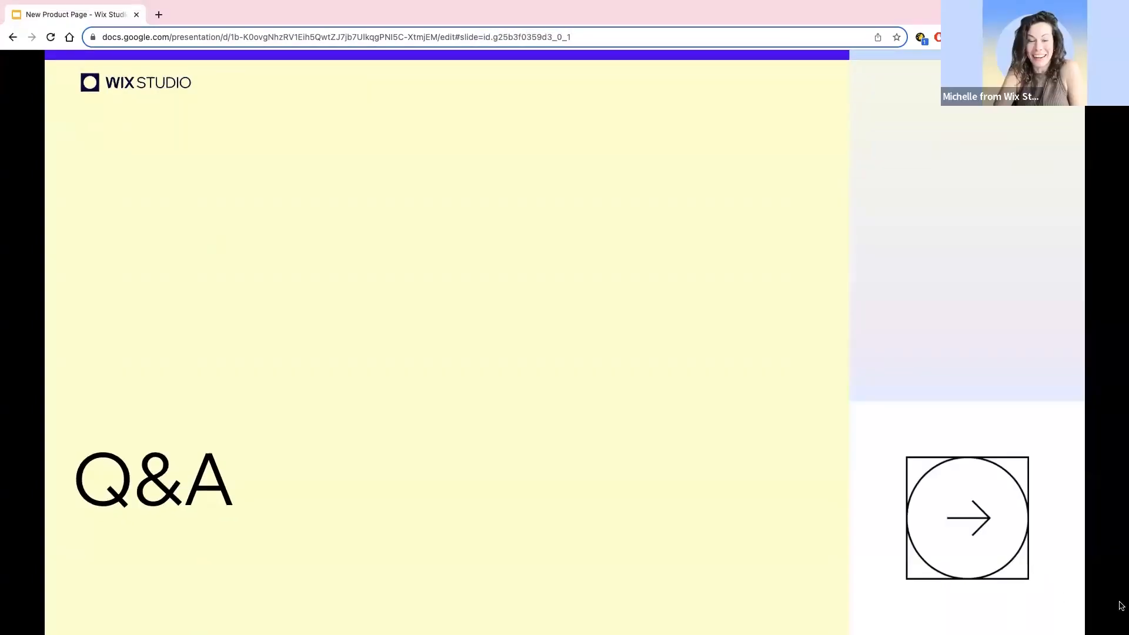
Step: Hide the browser toolbar in full screen while the Q&A slide is presented
left_click(132, 6)
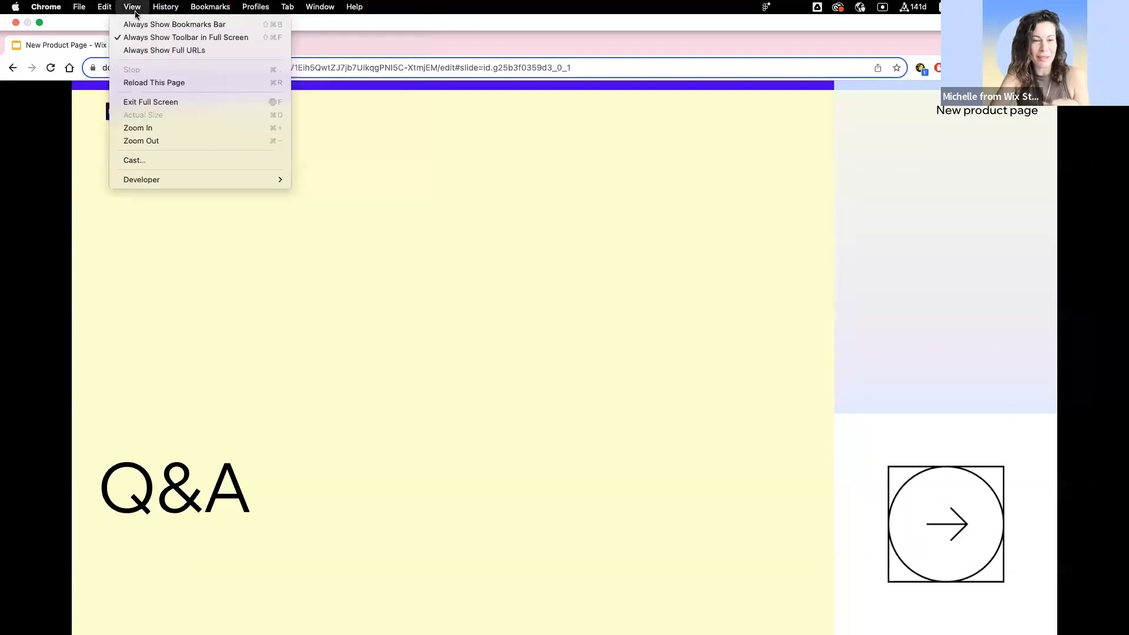
left_click(134, 38)
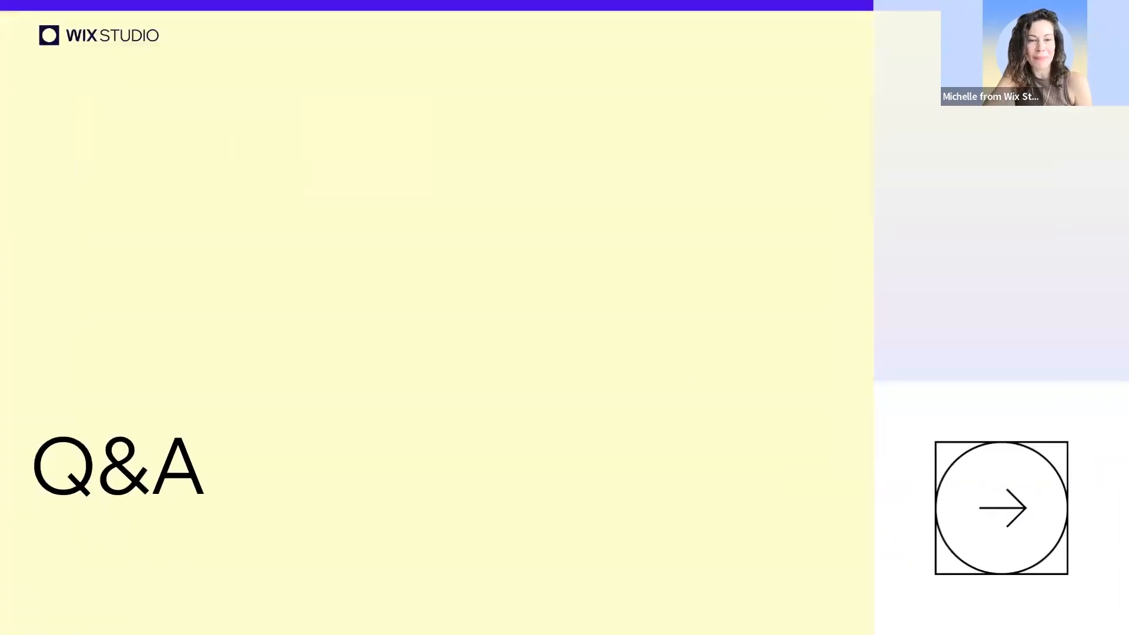